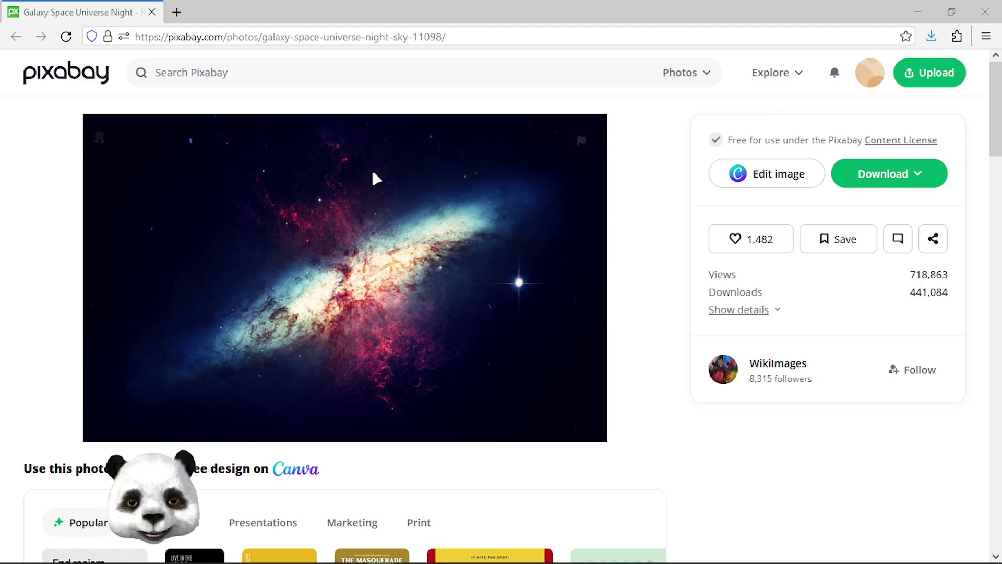
Step: Switch to Inkscape, close Color Pallet.svg without saving, and bring up the Hourglass.svg document
mouse_move(129, 560)
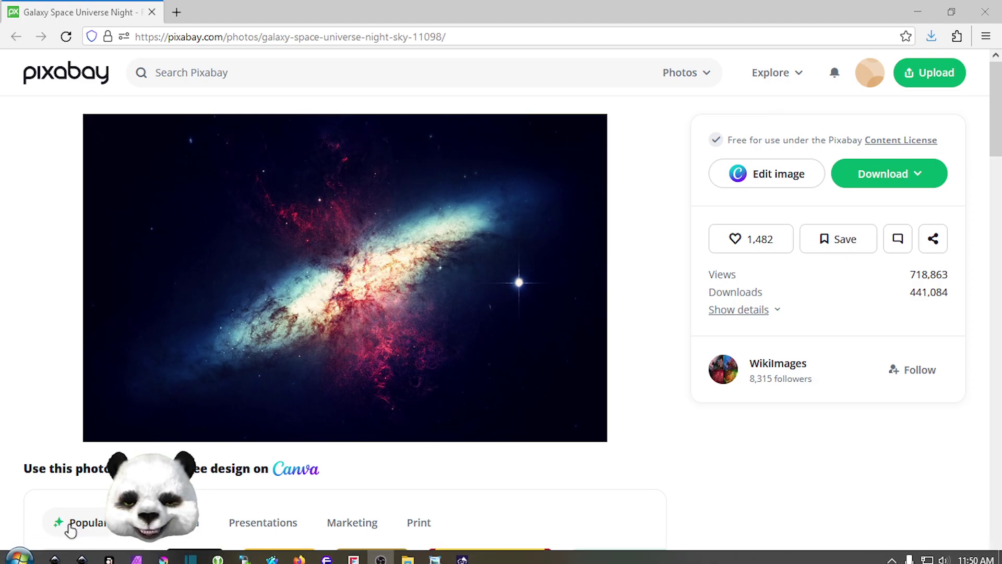
mouse_move(57, 539)
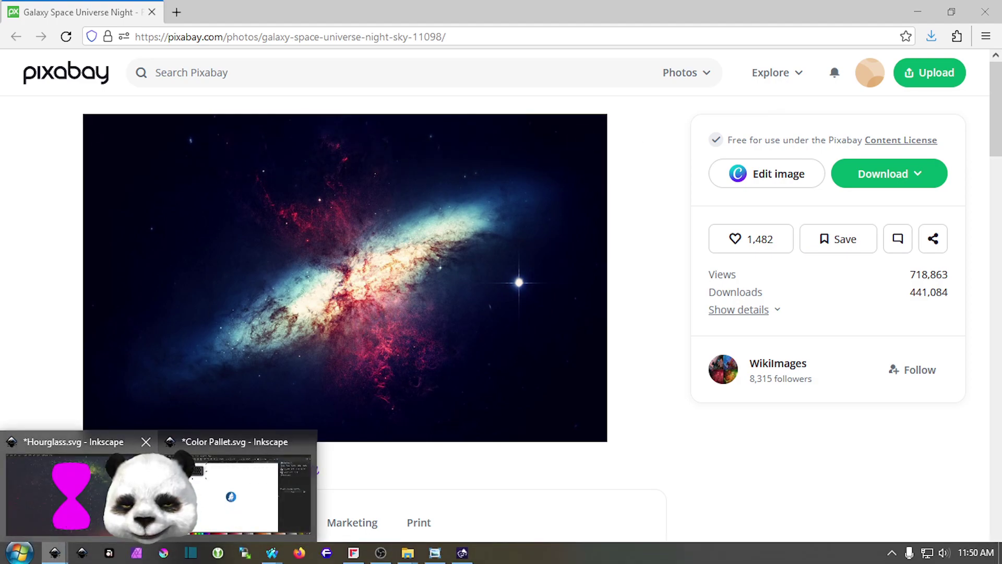
left_click(304, 447)
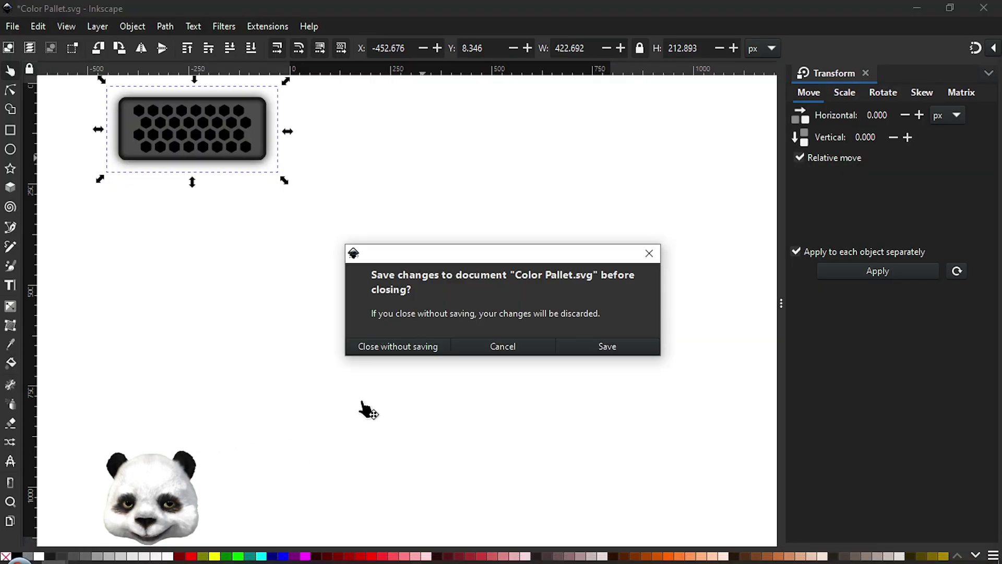
left_click(405, 351)
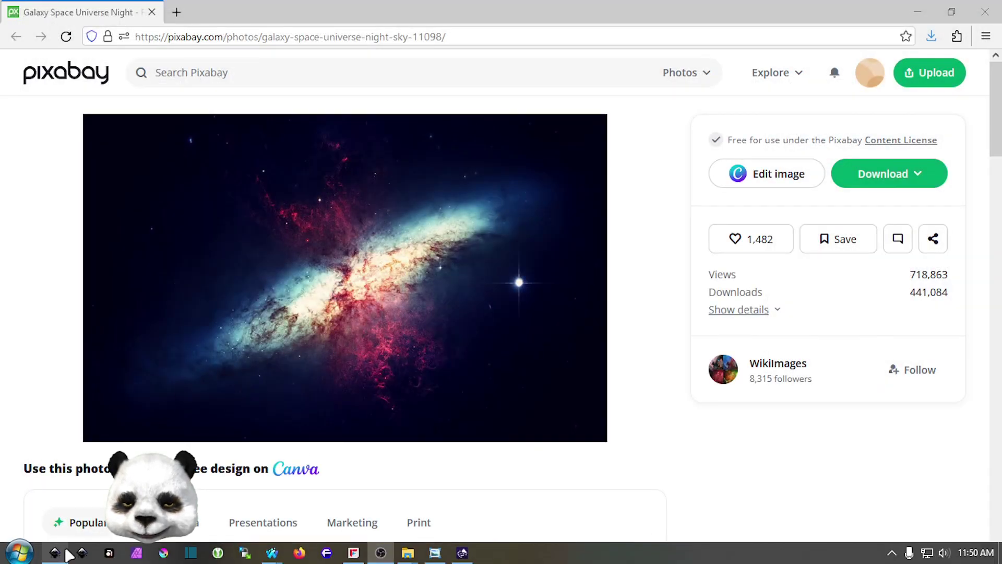
left_click(61, 552)
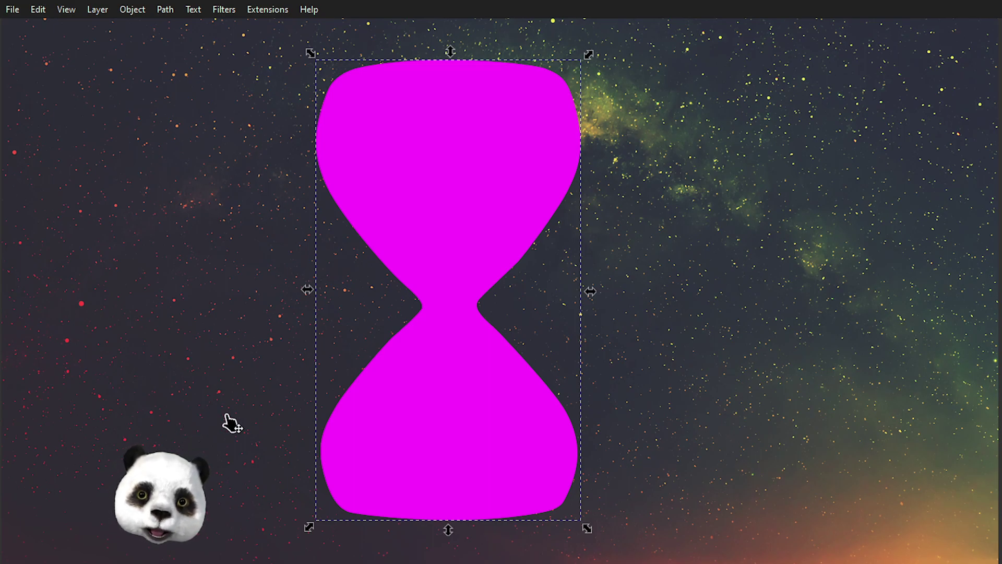
Step: Examine the magenta hourglass, the starry background around it, and the honeycomb panel placed outside the page
scroll(228, 421, "down", 2)
scroll(228, 420, "down", 1)
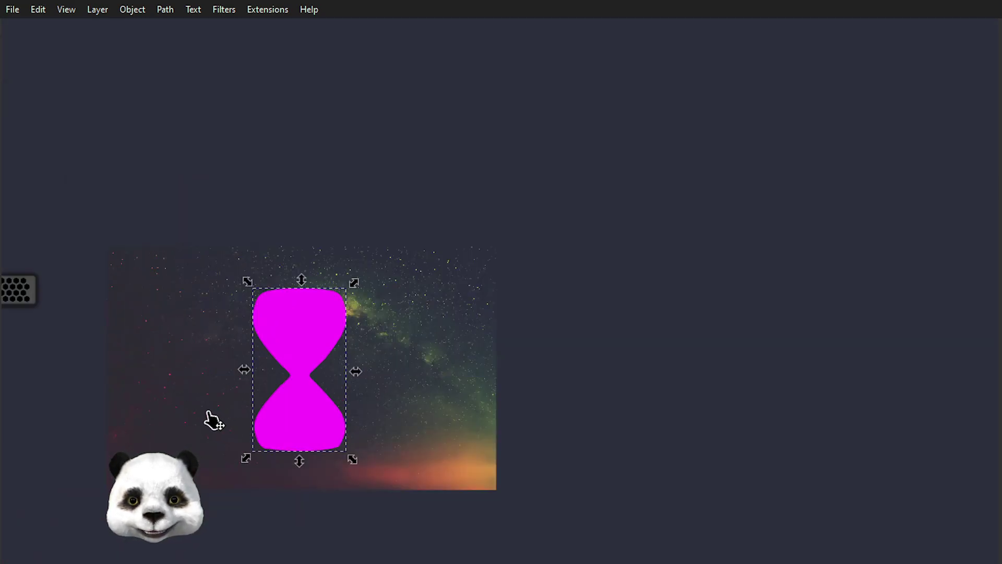
left_click_drag(224, 285, 334, 271)
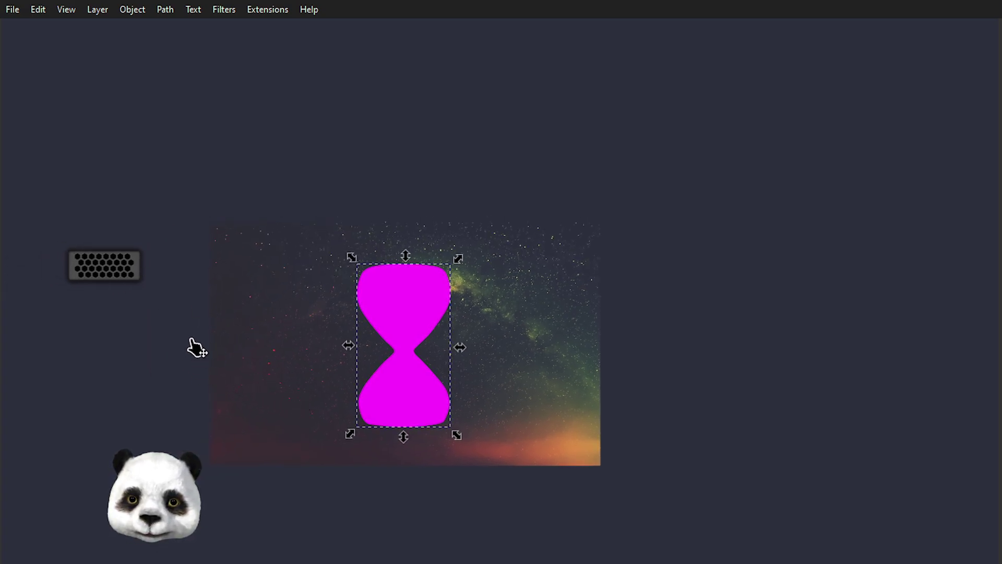
scroll(196, 313, "down", 2)
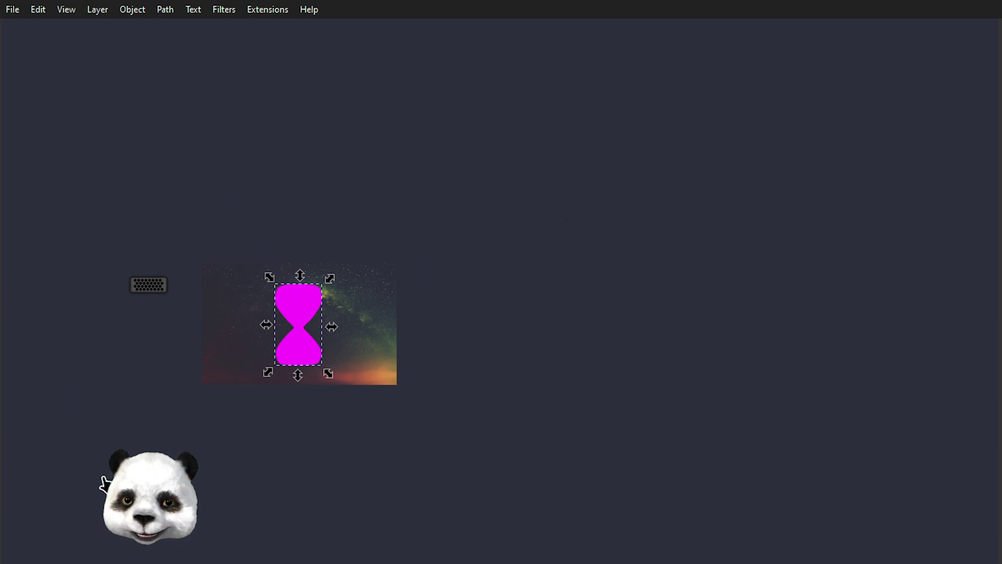
scroll(209, 478, "up", 3)
left_click_drag(651, 139, 581, 443)
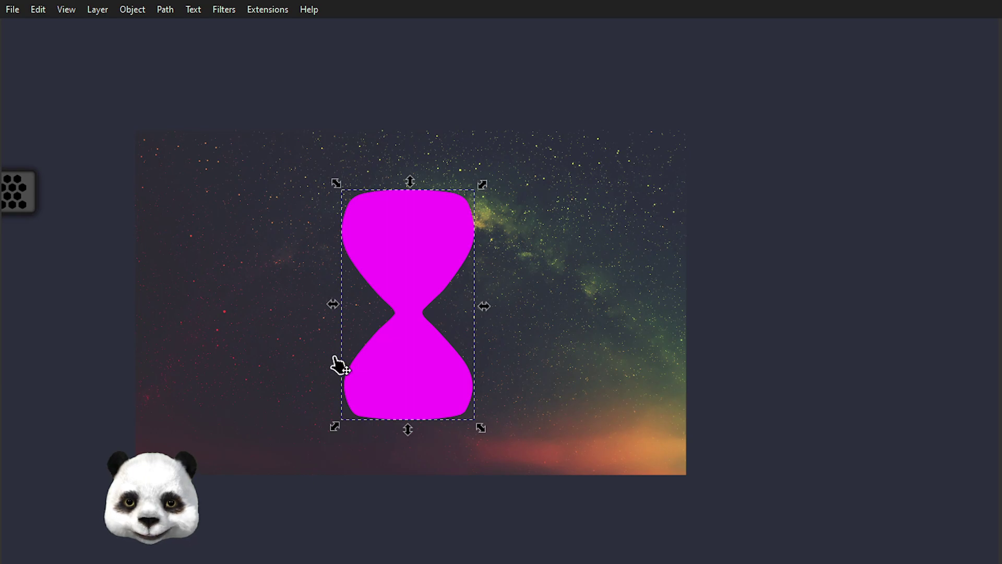
scroll(426, 333, "up", 1)
scroll(500, 319, "down", 1)
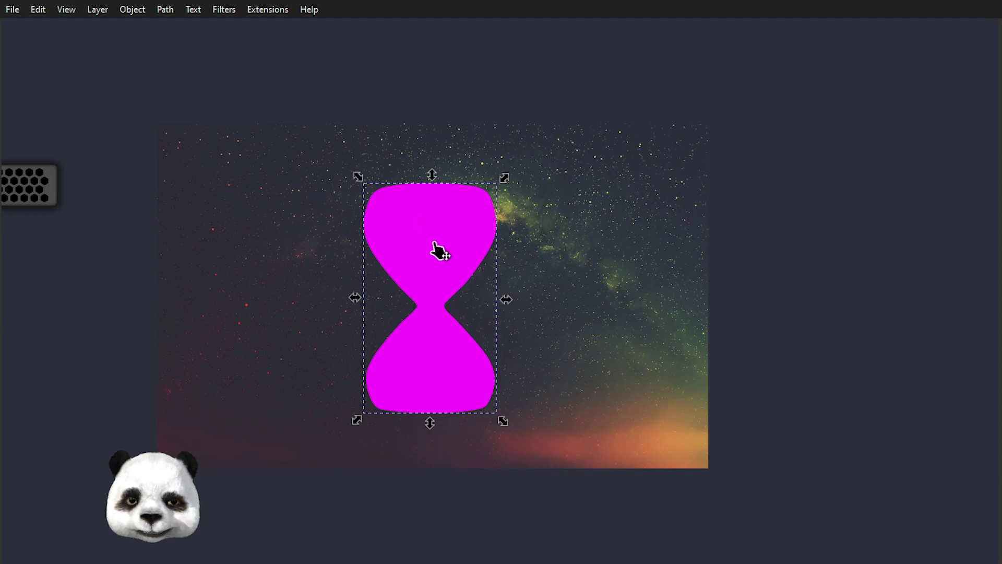
scroll(439, 251, "up", 2)
scroll(438, 253, "down", 2)
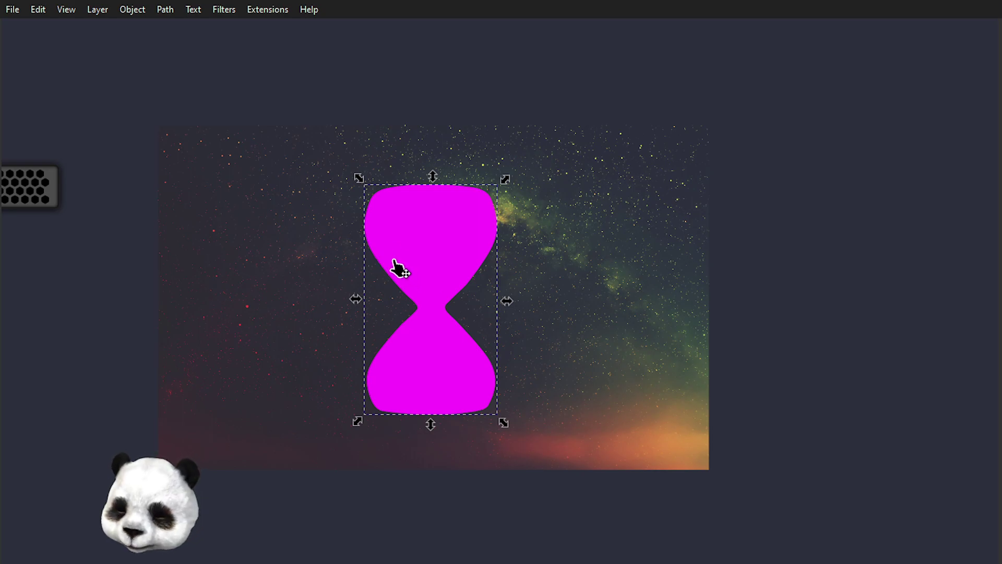
scroll(464, 329, "up", 2)
left_click_drag(468, 277, 499, 354)
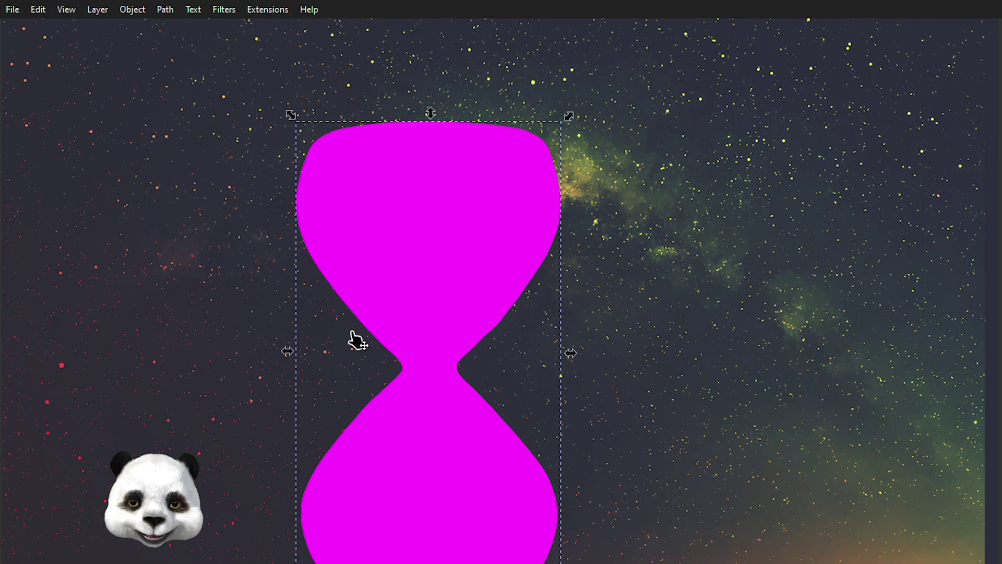
scroll(444, 350, "down", 3)
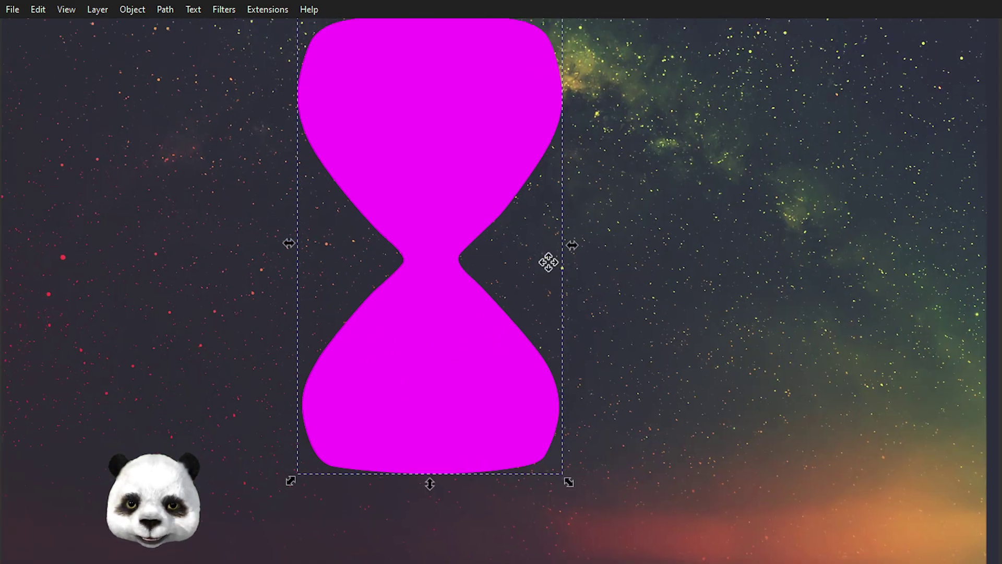
left_click_drag(548, 257, 567, 324)
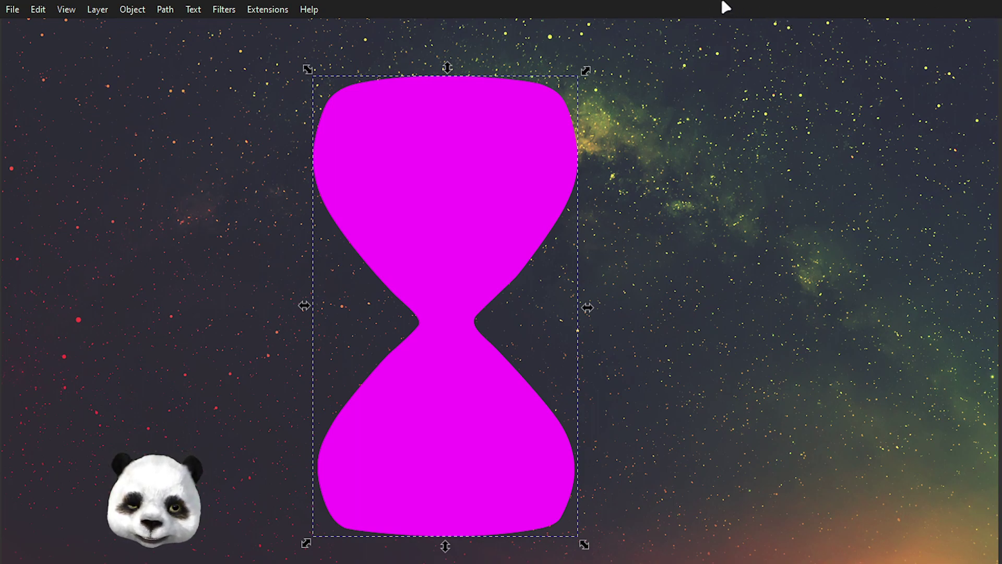
Step: Open the Layers and Objects dialog, place it beside the hourglass, and select the Pallet layer
key("ctrl+shift+l")
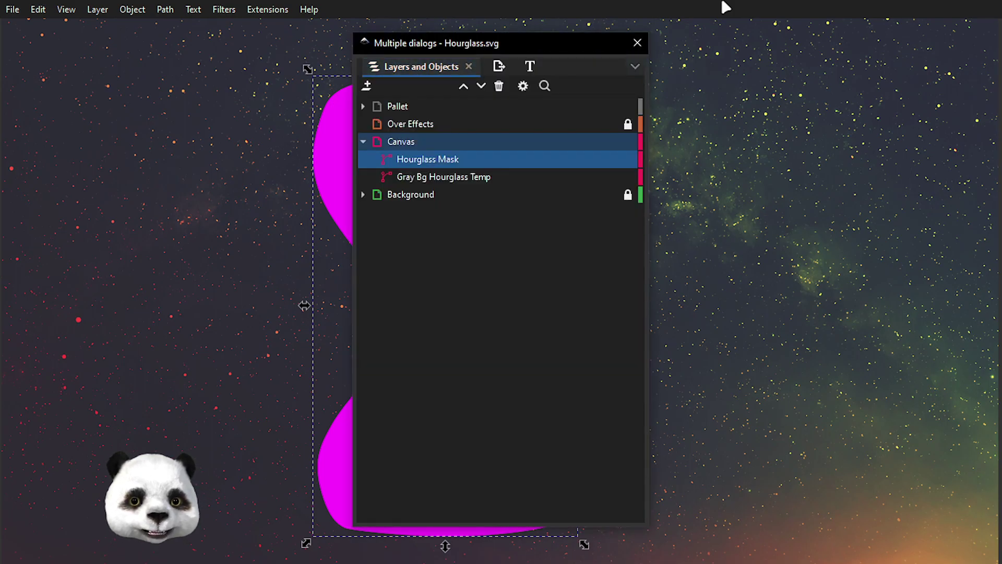
left_click_drag(506, 46, 807, 60)
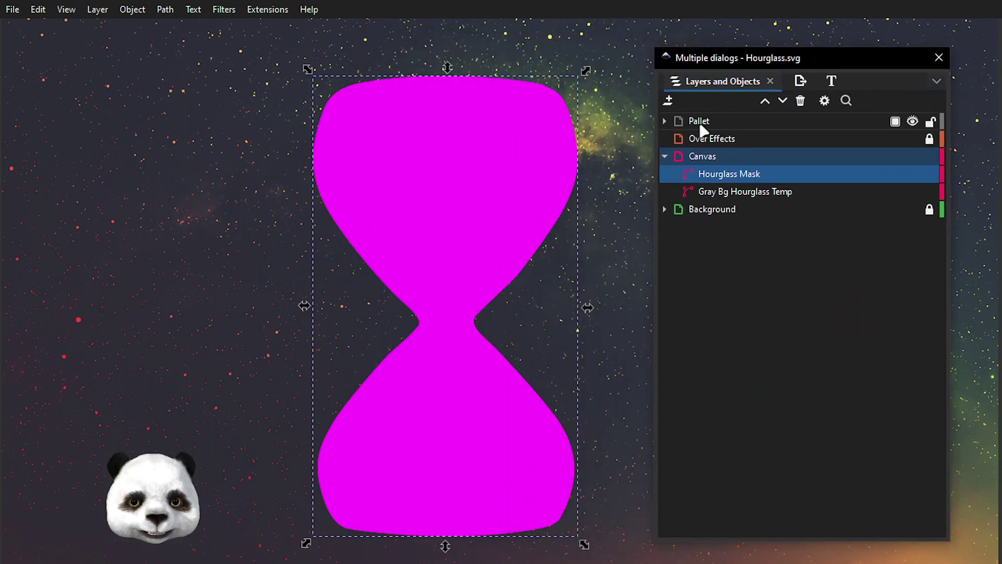
left_click(734, 122)
scroll(365, 199, "down", 5)
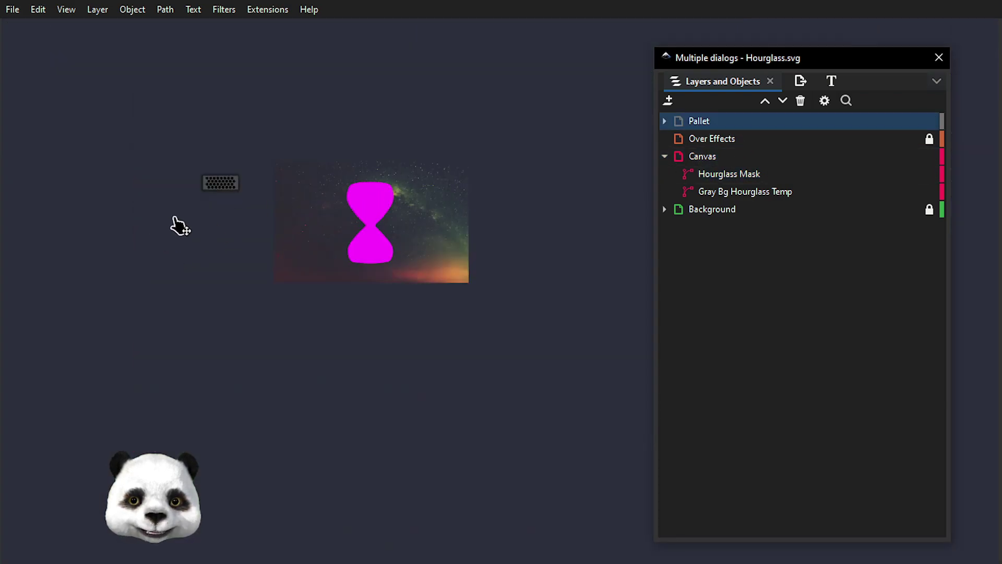
Step: Check what the Hourglass Mask object and the Background layer contain by hiding and reshowing each one
scroll(574, 193, "up", 3)
left_click_drag(384, 207, 610, 208)
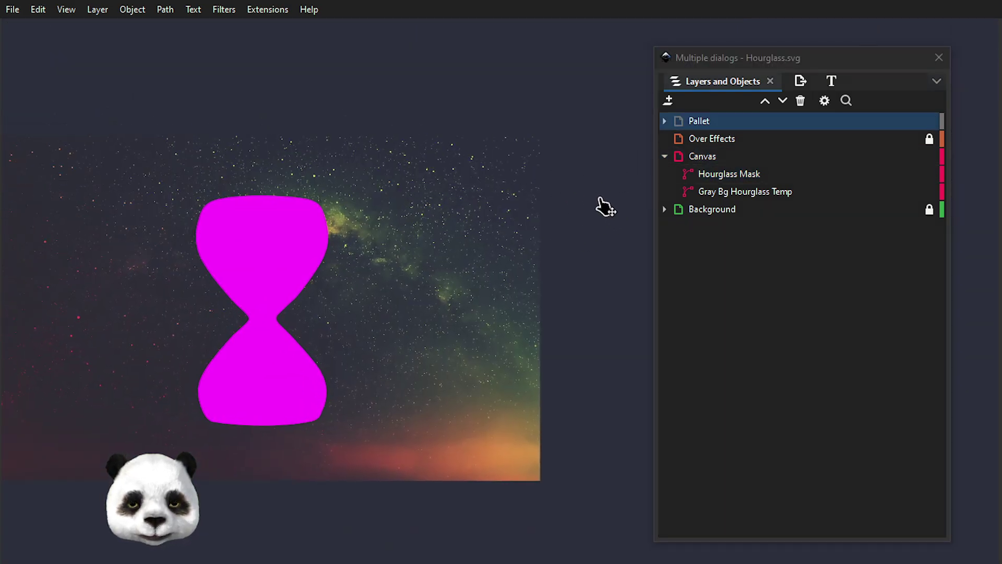
scroll(488, 236, "up", 3)
left_click_drag(488, 240, 510, 238)
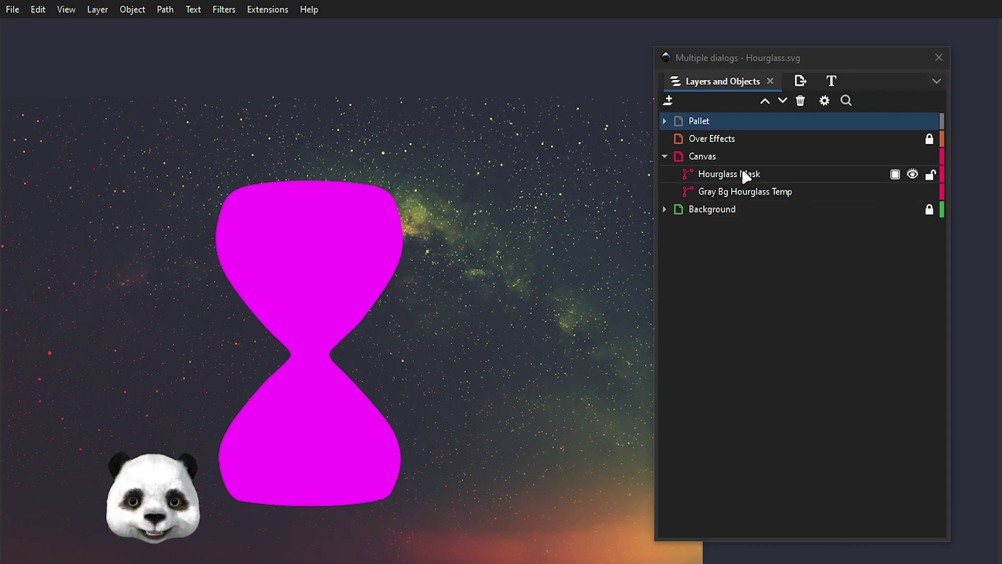
left_click(912, 175)
left_click(913, 174)
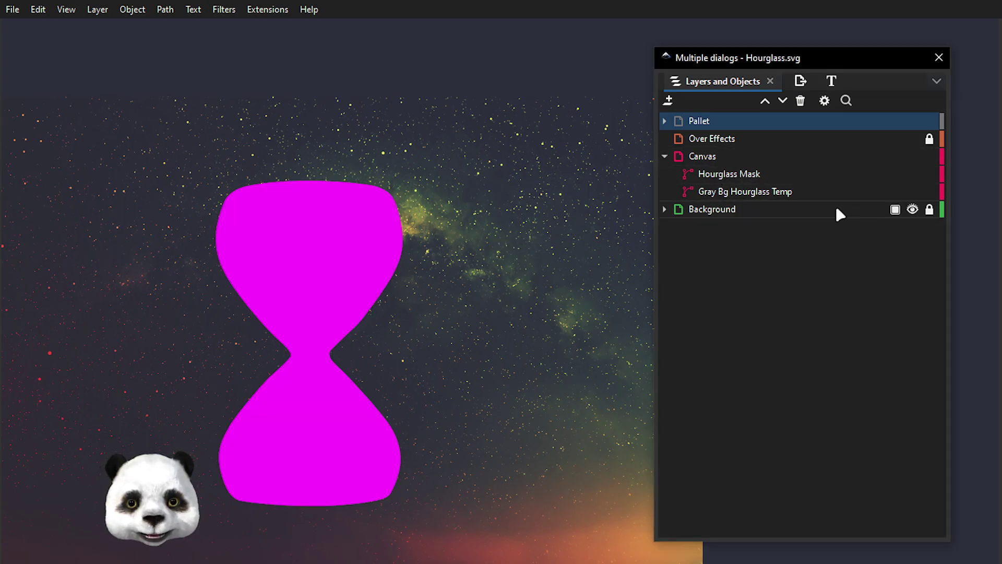
left_click_drag(401, 355, 489, 329)
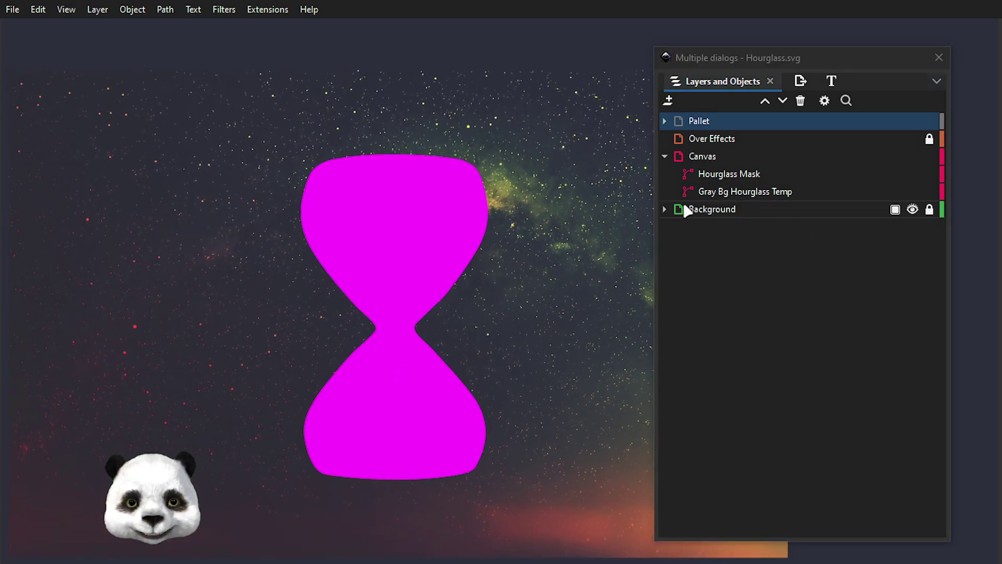
left_click(913, 209)
left_click(917, 208)
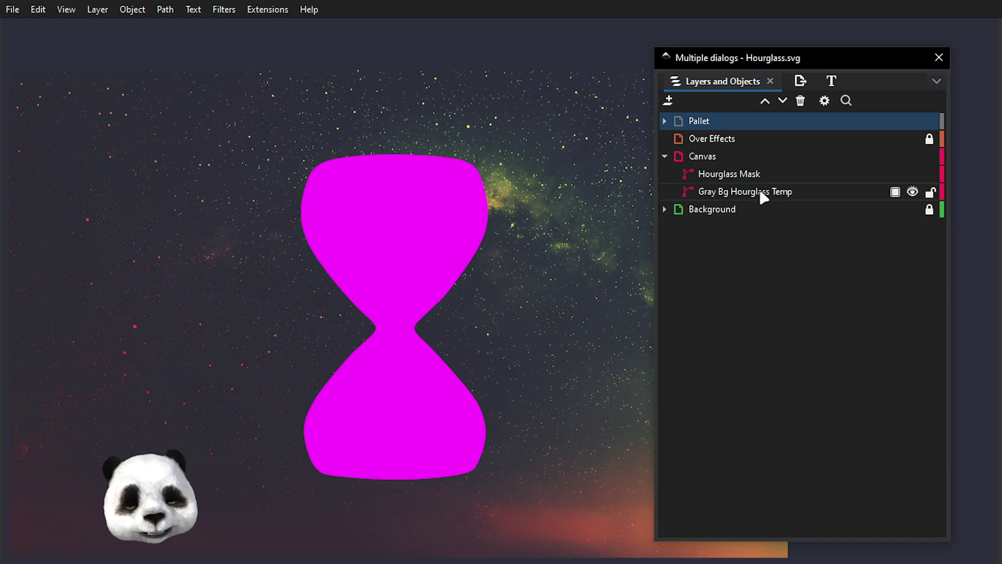
key("super")
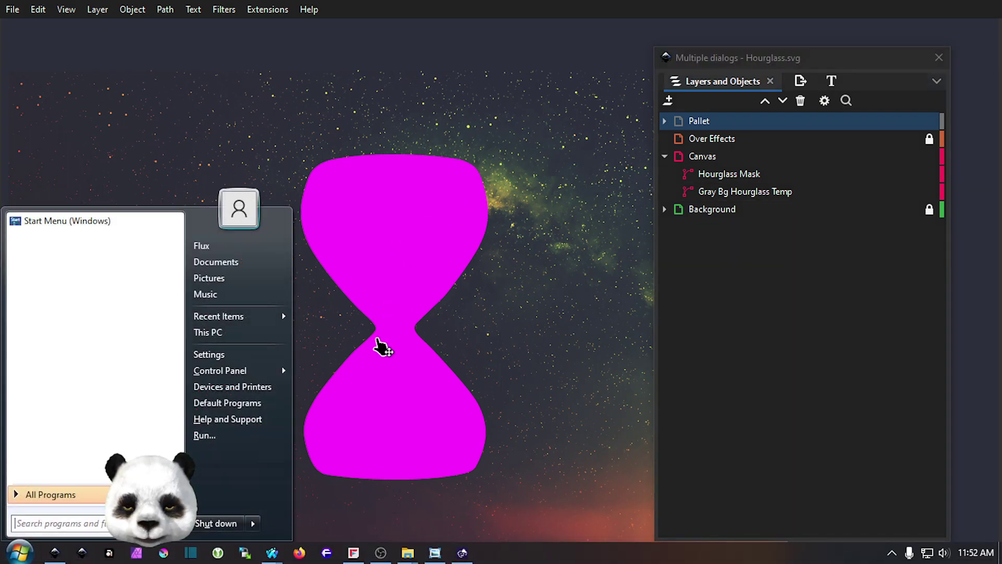
left_click(272, 552)
left_click(373, 488)
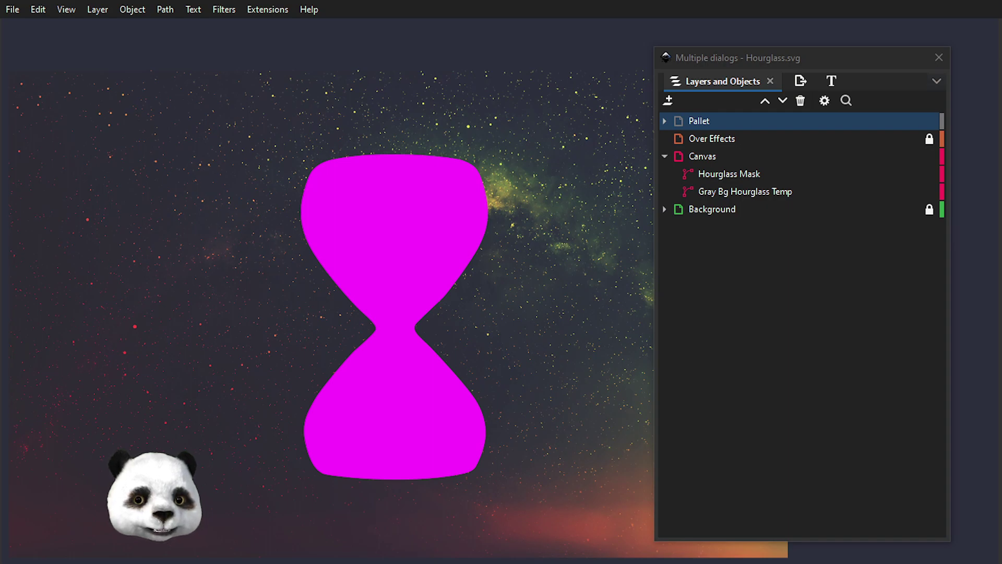
Step: Move the Layers and Objects dialog off the canvas, and briefly bring back the interface bars before hiding them again
left_click_drag(795, 55, 1001, 55)
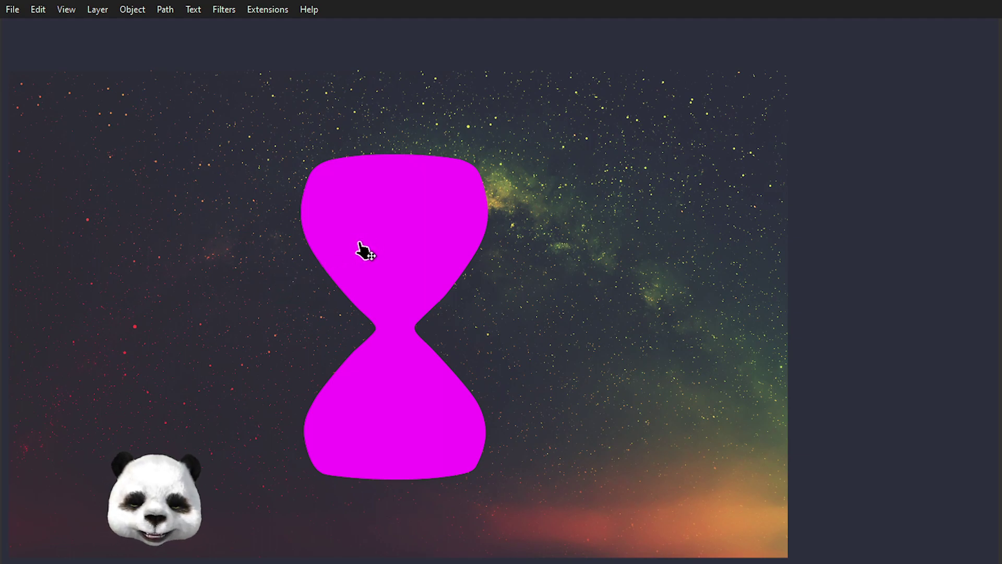
key("ctrl+F11")
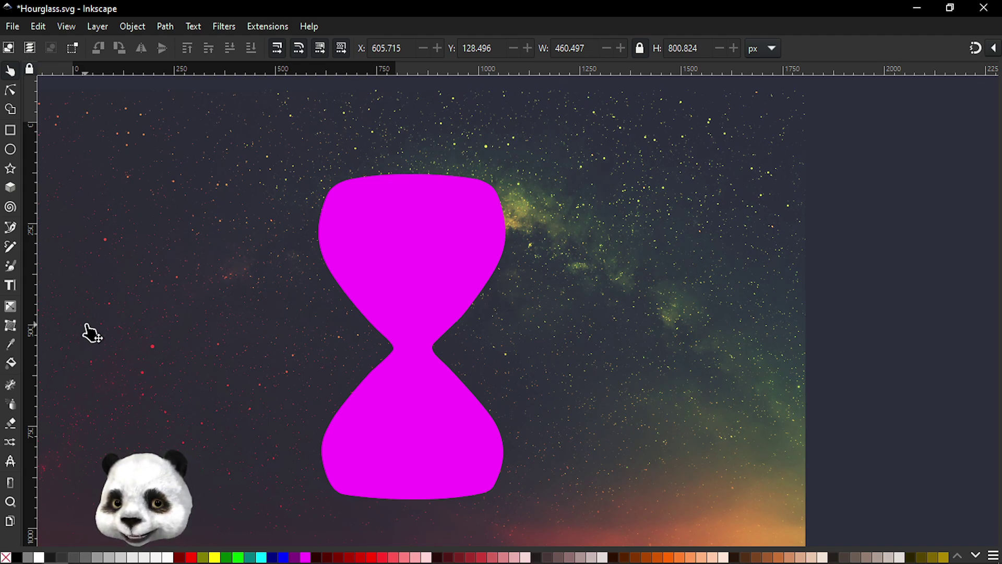
key("ctrl+F11")
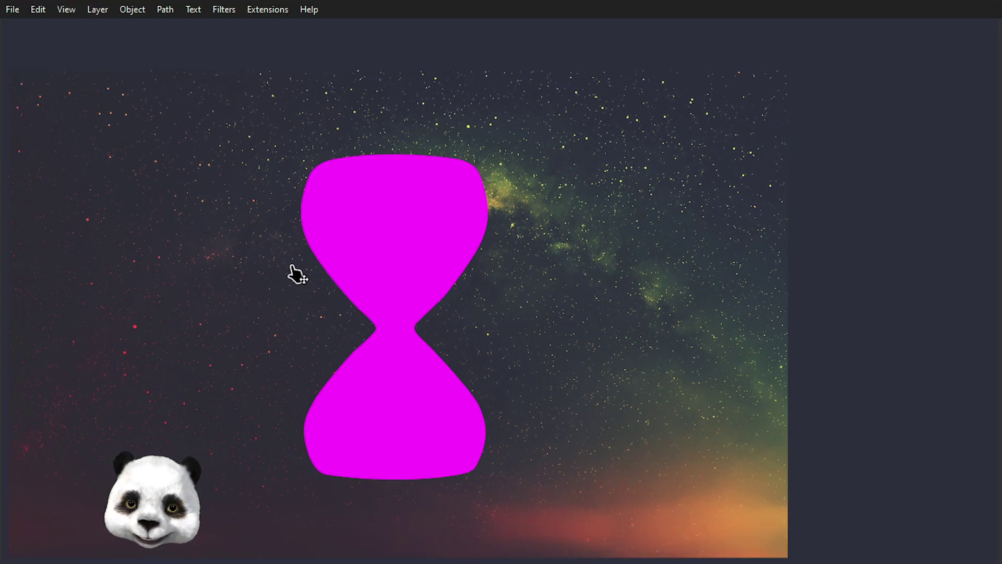
Step: Draw a small closed curved shape with the Pen tool on the hourglass's left edge, above the neck
scroll(291, 273, "up", 2)
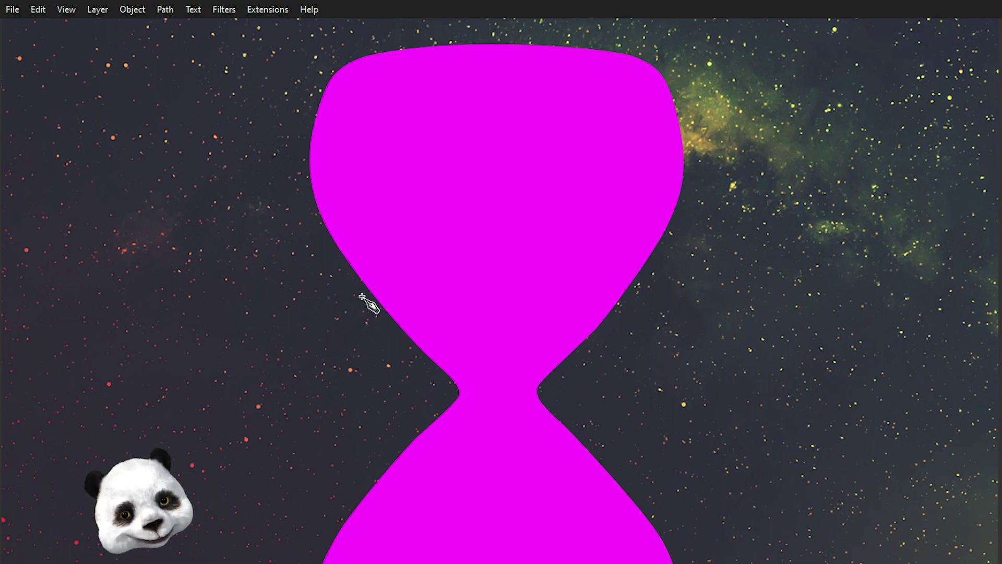
left_click(349, 281)
left_click_drag(356, 258, 371, 264)
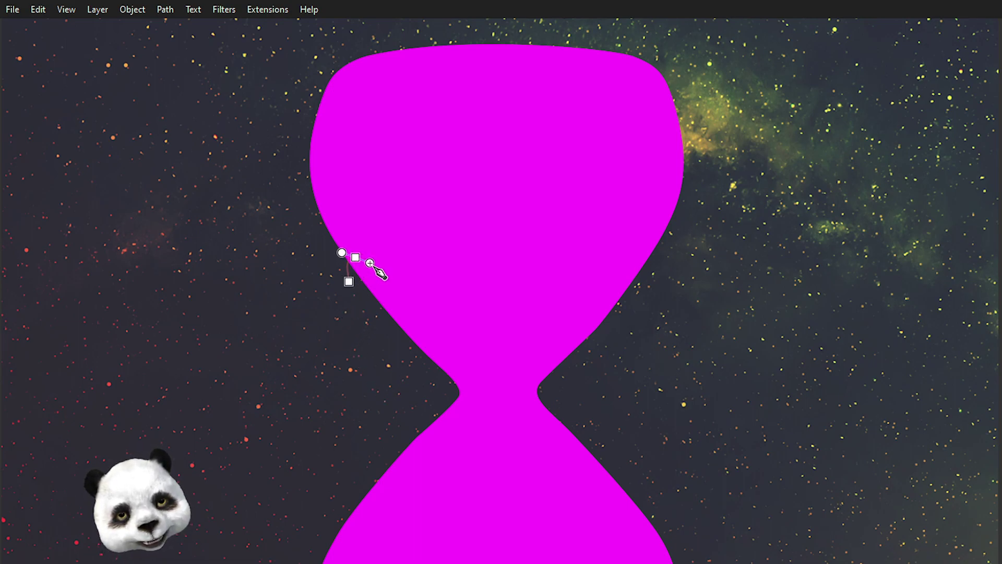
left_click_drag(399, 296, 409, 303)
left_click(368, 306)
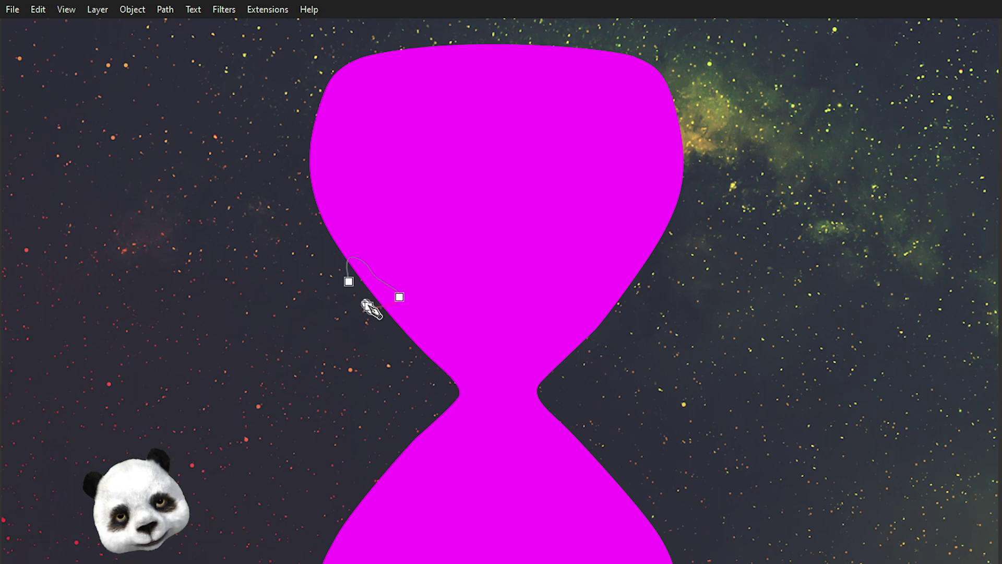
left_click(349, 281)
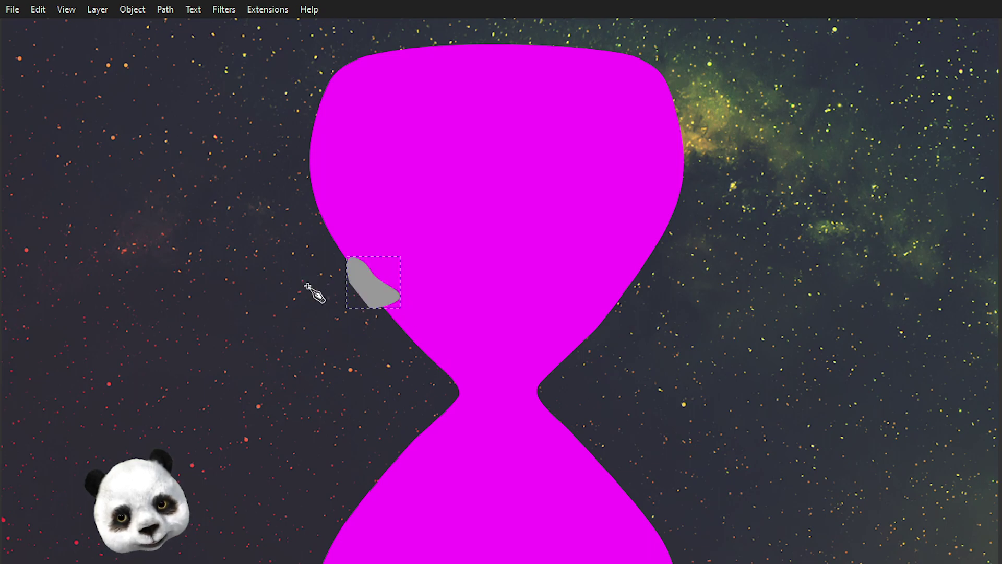
Step: Show the color palette and fill the small curved shape with dark red 800000
left_click(67, 10)
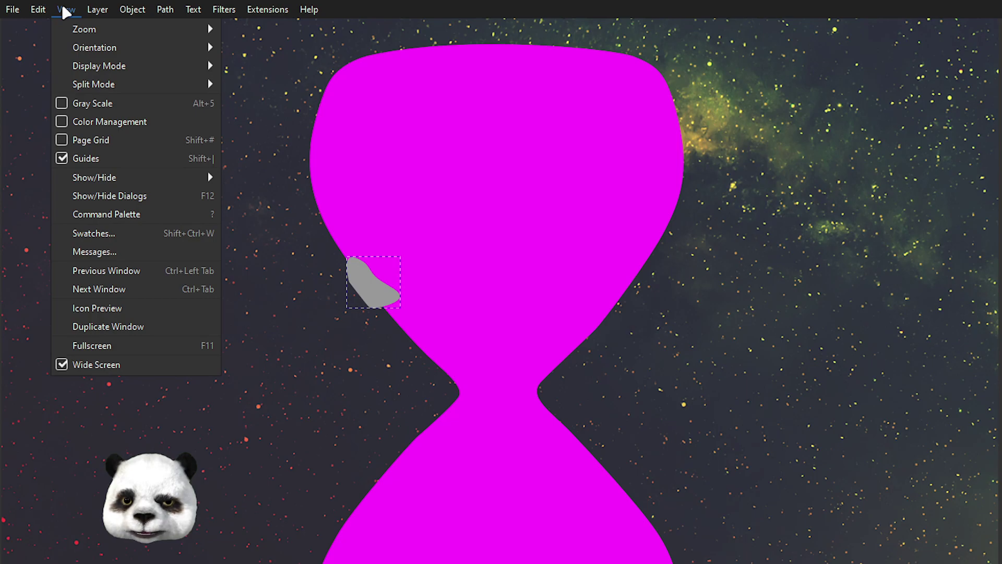
mouse_move(149, 177)
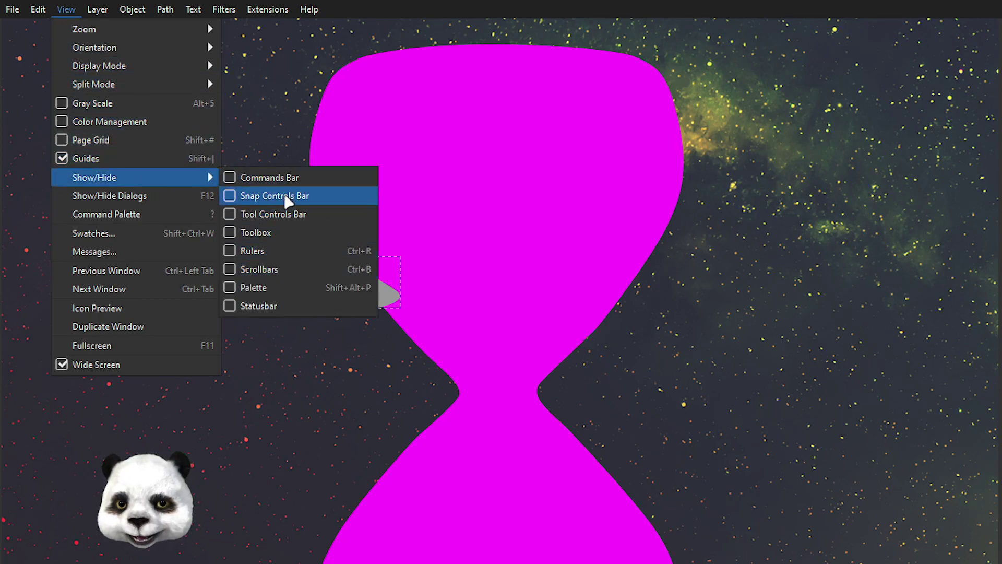
left_click(284, 288)
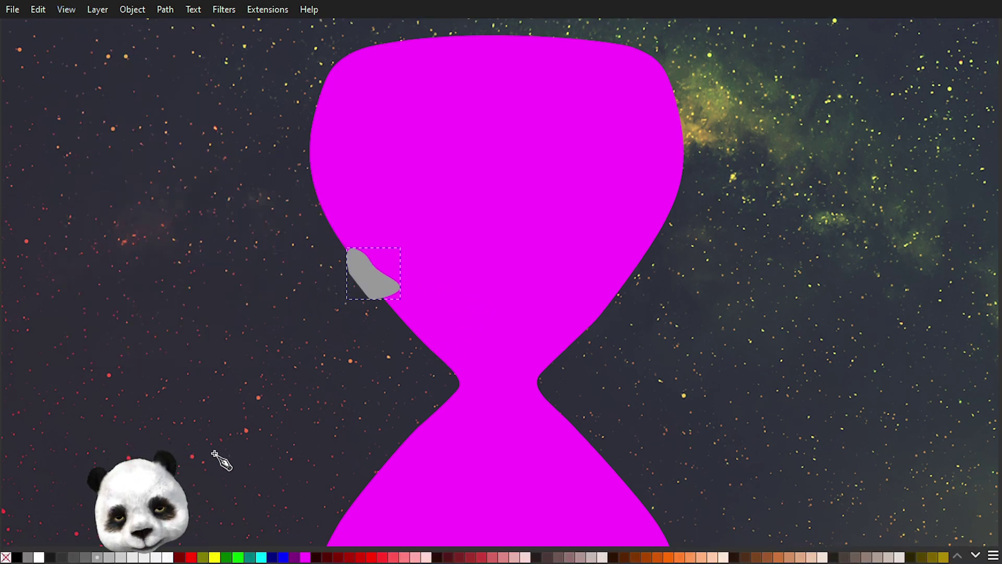
left_click(180, 557)
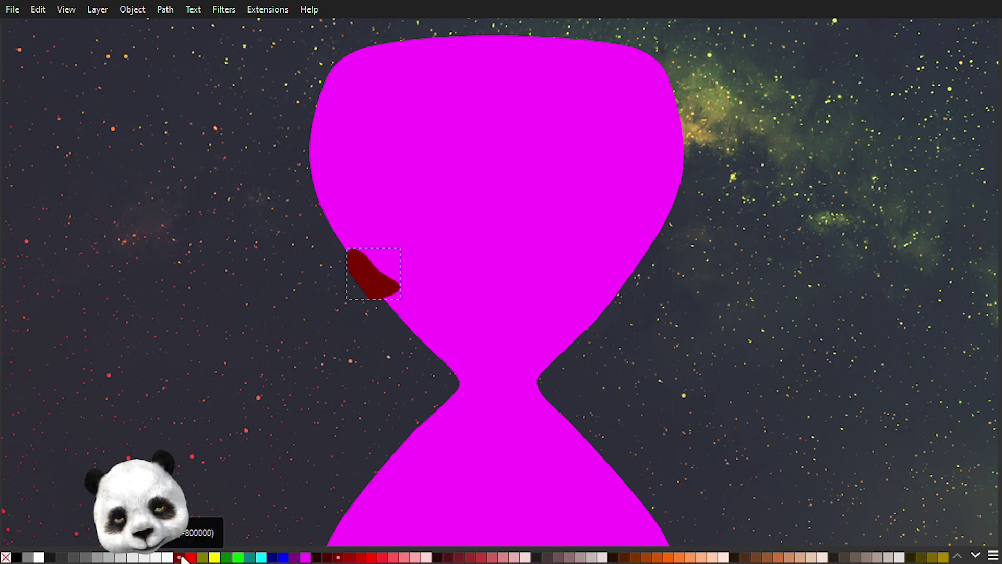
Step: Draw a second curved dark red shape with the Pen tool, overlapping the first and flowing toward the hourglass neck with a thin tip
scroll(430, 340, "up", 1)
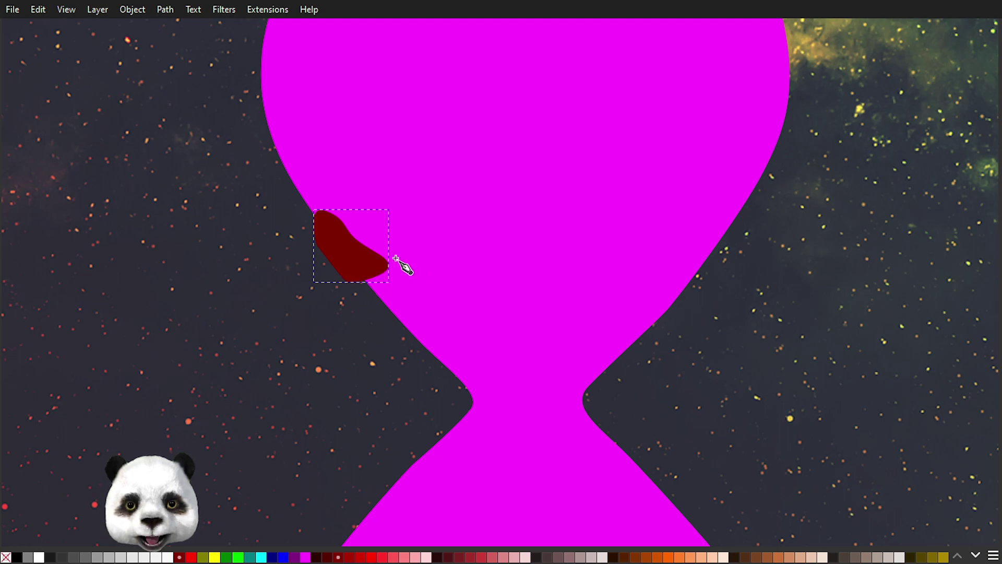
left_click(389, 240)
left_click(364, 264)
left_click_drag(399, 296, 454, 285)
left_click(415, 274)
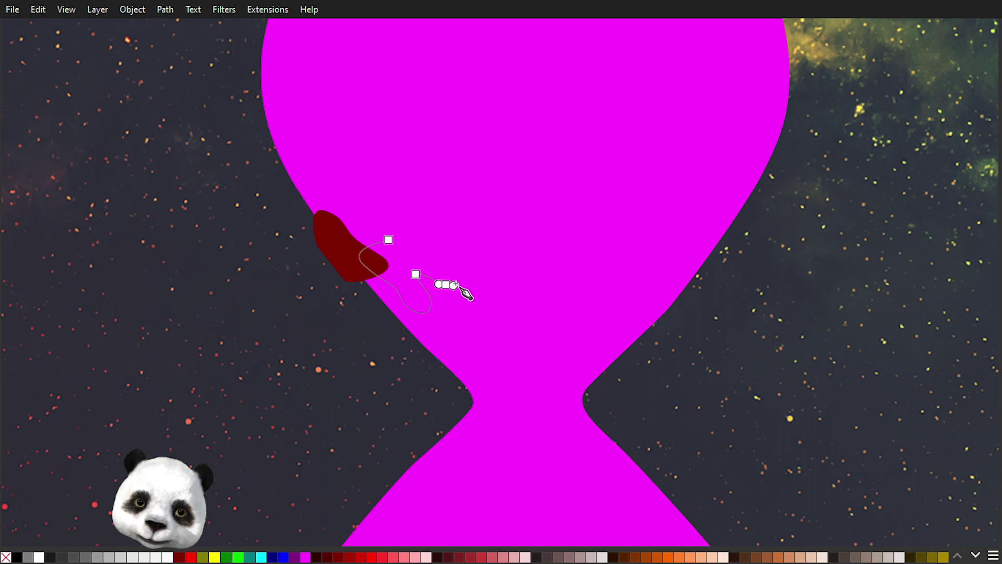
left_click(388, 239)
Step: Draw another dark red shape below the first two, hugging the hourglass's left edge and trailing a drip toward the neck
left_click(358, 269)
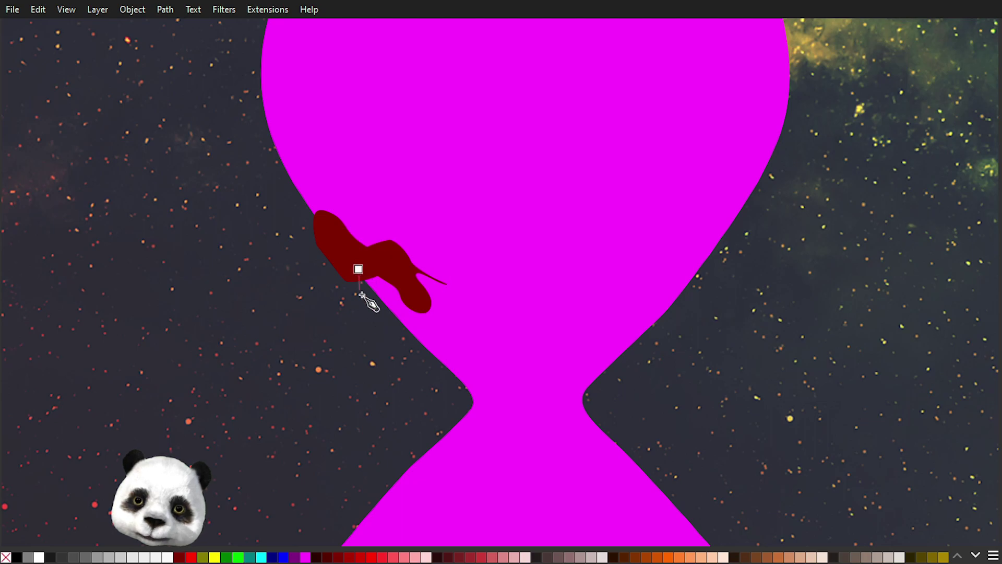
left_click_drag(387, 313, 470, 364)
key("BackSpace")
left_click(357, 295)
left_click_drag(455, 311, 417, 296)
left_click_drag(358, 269, 365, 304)
Step: Draw a slender finger-like shape with a rounded end, extending right from the upper part of the dark red splash
left_click(410, 279)
mouse_move(499, 302)
left_mouse_down()
mouse_move(523, 331)
mouse_move(497, 320)
left_mouse_up()
left_click_drag(437, 290, 423, 289)
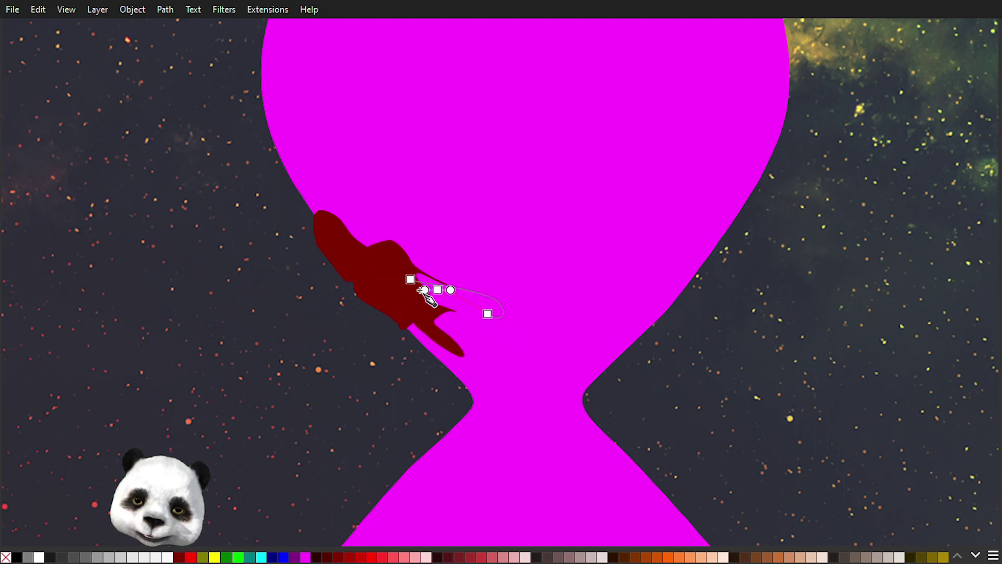
left_click(411, 279)
Step: Draw a wider finger-like shape below the slender one, curving down and right from the splash toward the neck
left_click(411, 296)
left_click_drag(492, 332, 510, 353)
left_click(484, 349)
left_click_drag(440, 327, 427, 325)
left_click(412, 297)
Step: Draw a closed shape that continues the dark red splash down the hourglass's left edge to a rounded end at the neck
left_click(395, 313)
left_click_drag(447, 343, 453, 360)
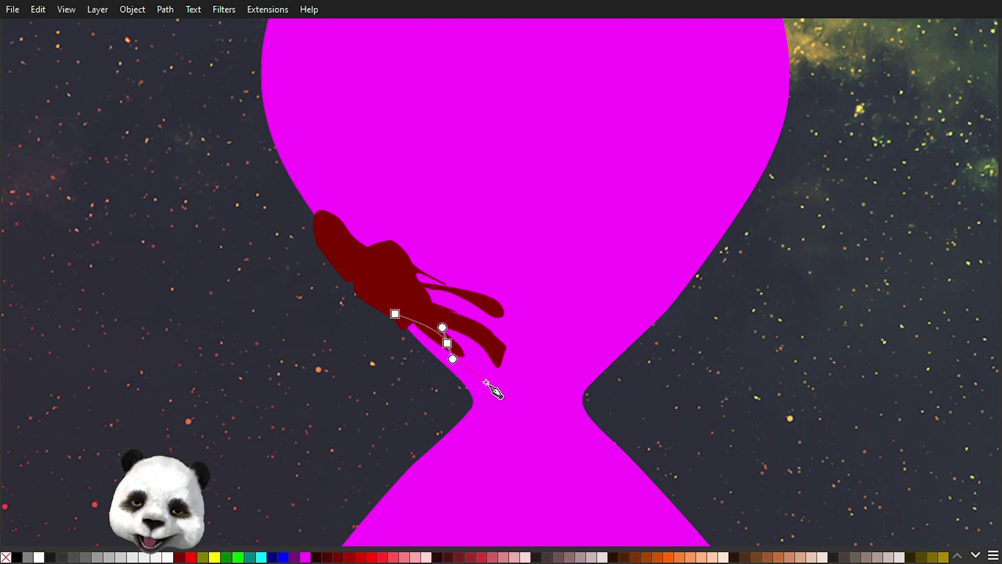
left_click_drag(449, 400, 466, 412)
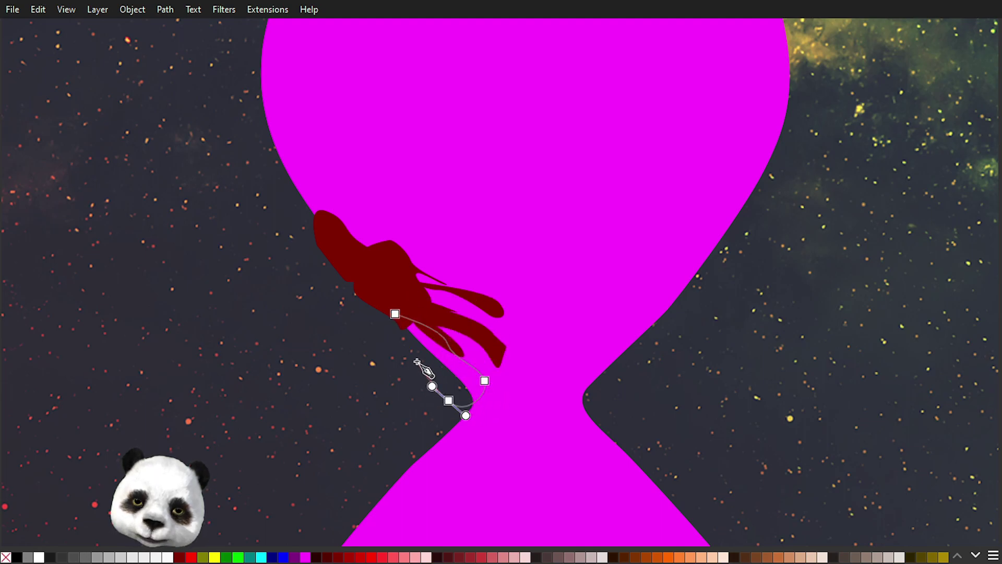
left_click(395, 314)
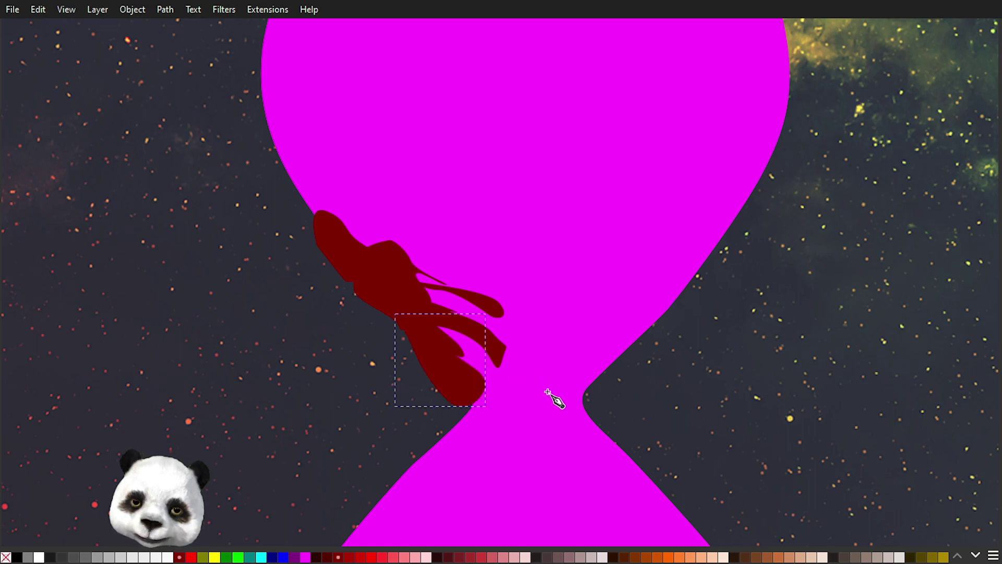
Step: Draw a forked shape from the neck down the lower bulb's left edge, plus a shape with two small drips beside it
scroll(406, 329, "down", 4)
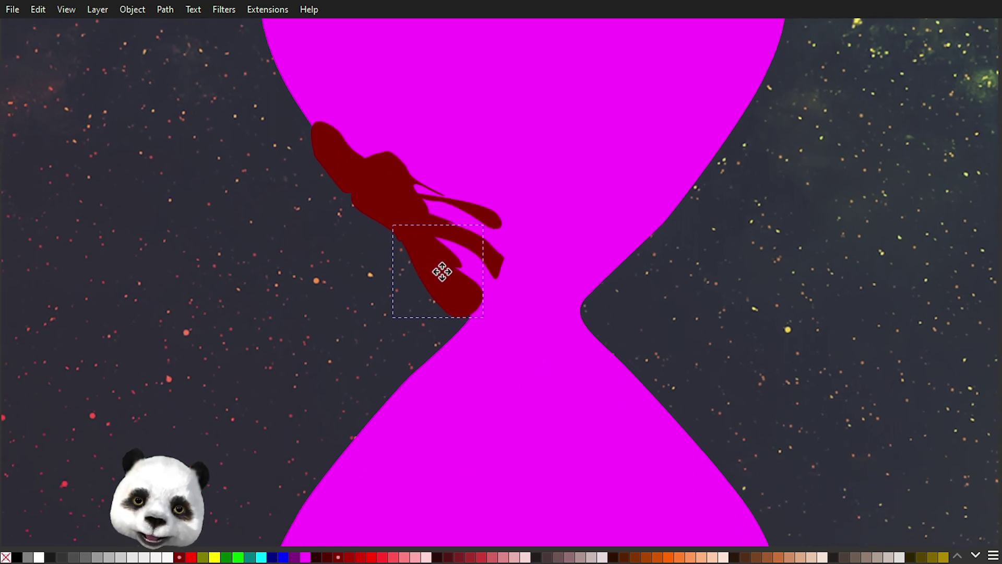
left_click(472, 291)
left_click_drag(485, 324, 454, 369)
left_click_drag(424, 399, 414, 362)
left_click(438, 340)
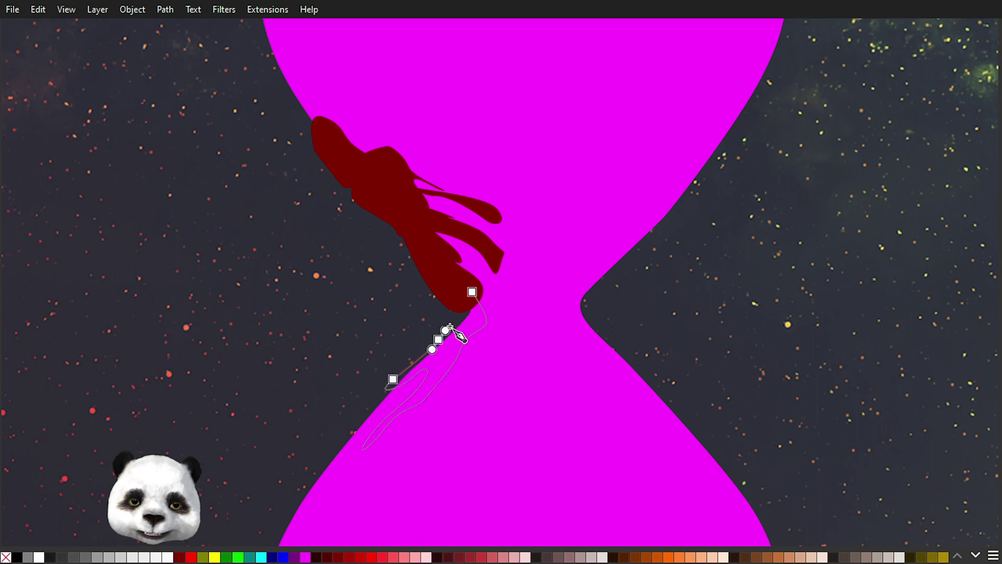
left_click_drag(472, 292, 507, 343)
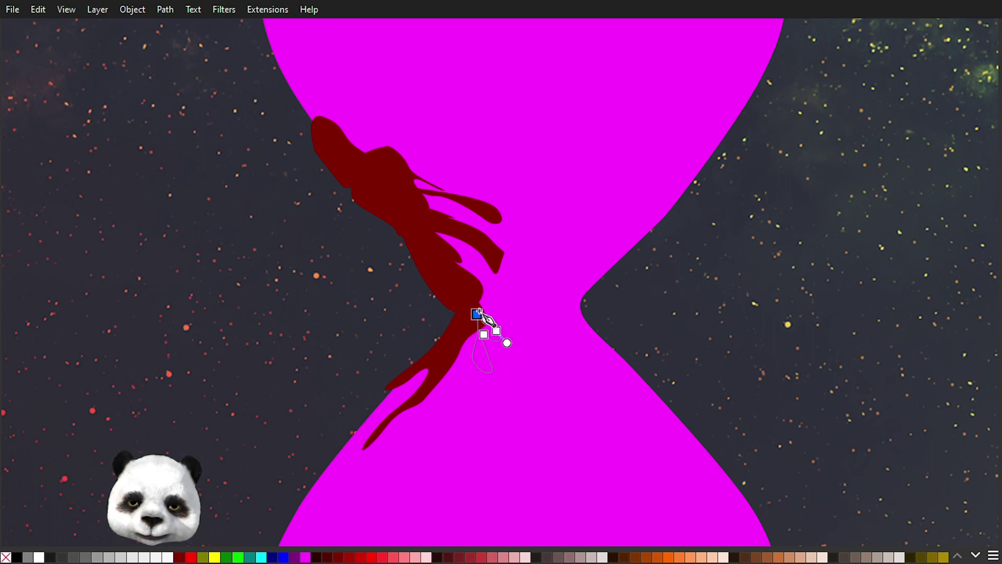
left_click(477, 314)
Step: Draw a thin pointed offshoot extending right from the wide finger of the splash above the neck
scroll(472, 255, "up", 5)
left_click(462, 328)
left_click_drag(510, 343, 538, 349)
left_click(517, 354)
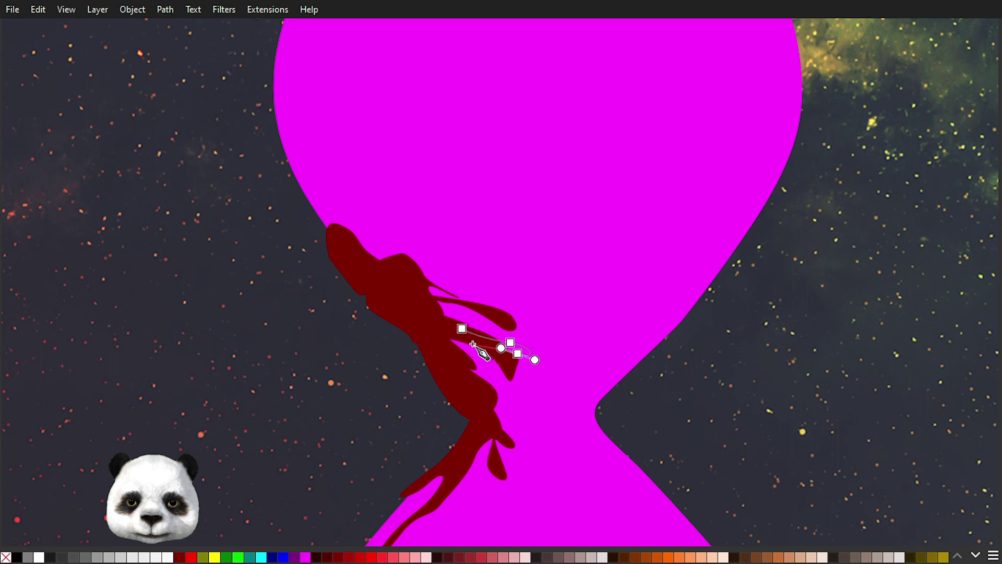
left_click(459, 326)
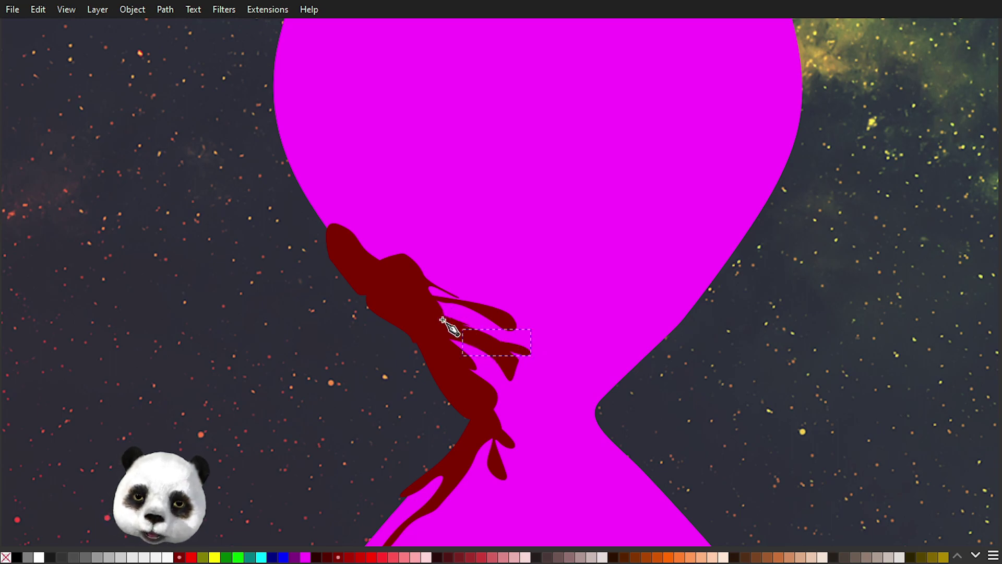
Step: Draw a rounded lobe over the splash at the neck and a small patch covering the magenta gap above it
left_click(510, 389)
left_click_drag(495, 399, 518, 440)
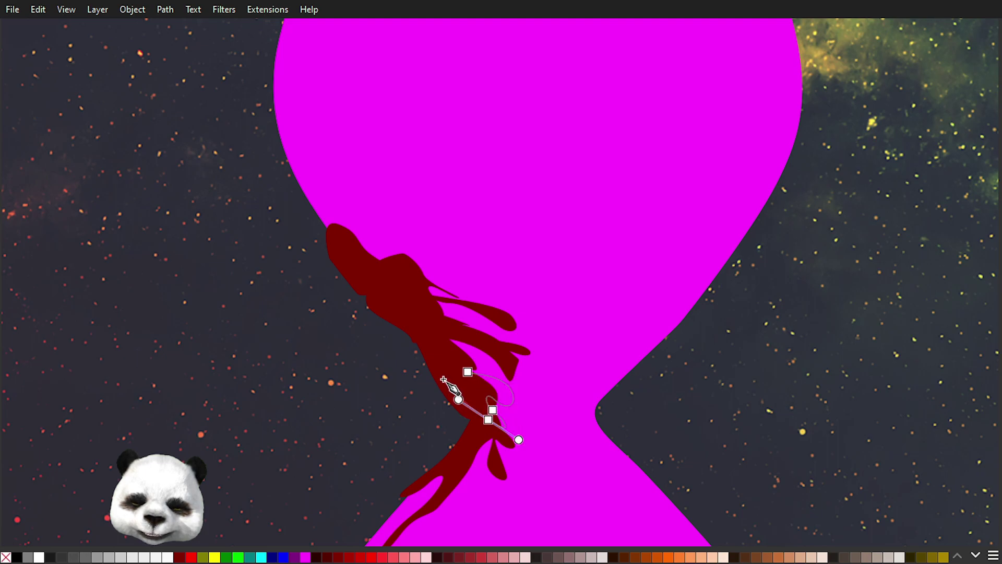
left_click(468, 371)
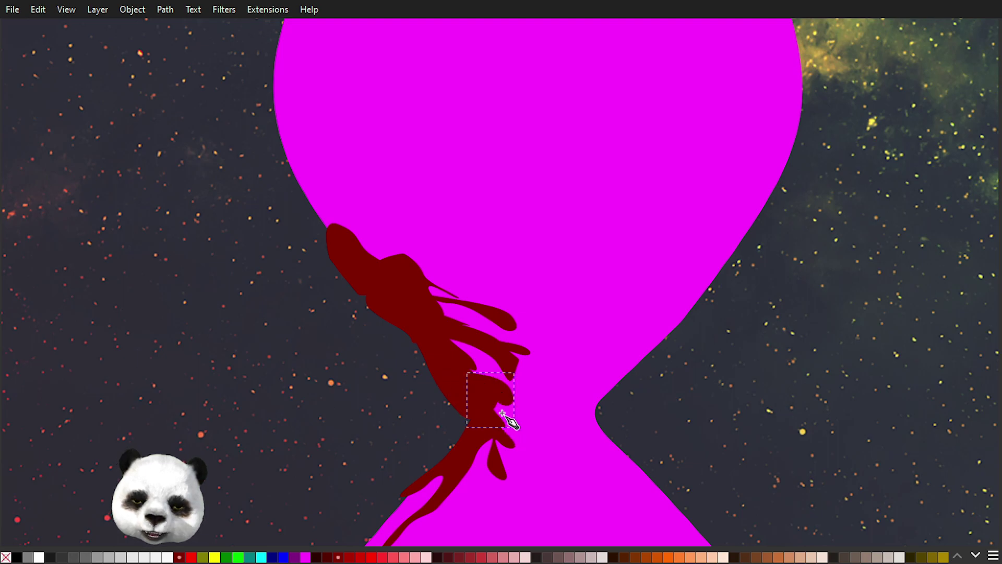
left_click(484, 362)
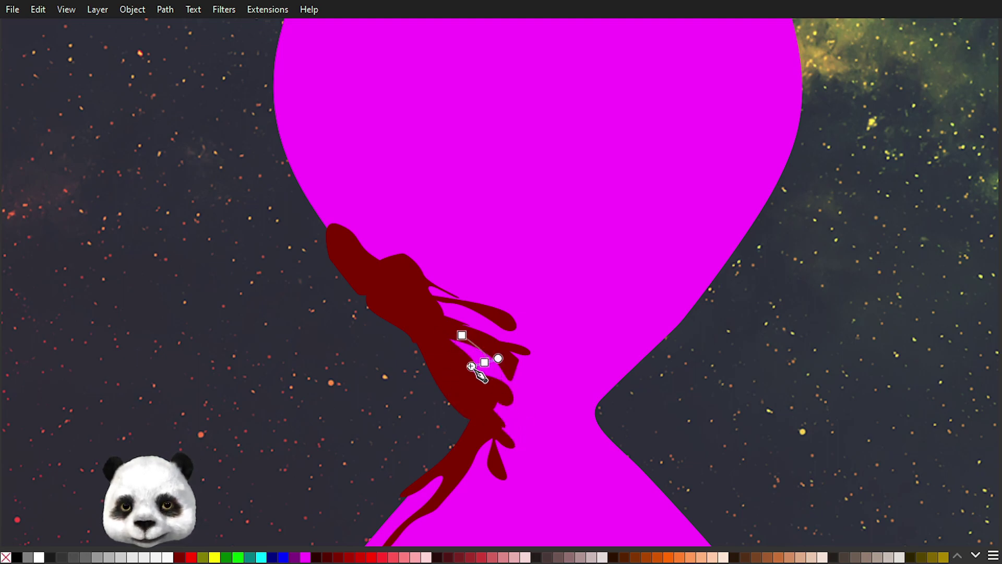
left_click_drag(446, 354, 433, 345)
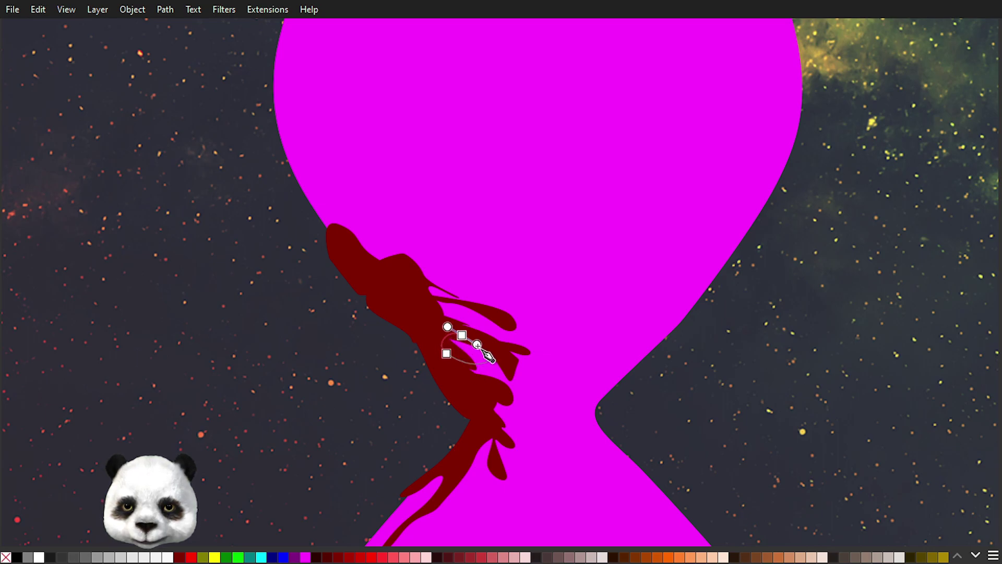
left_click(461, 335)
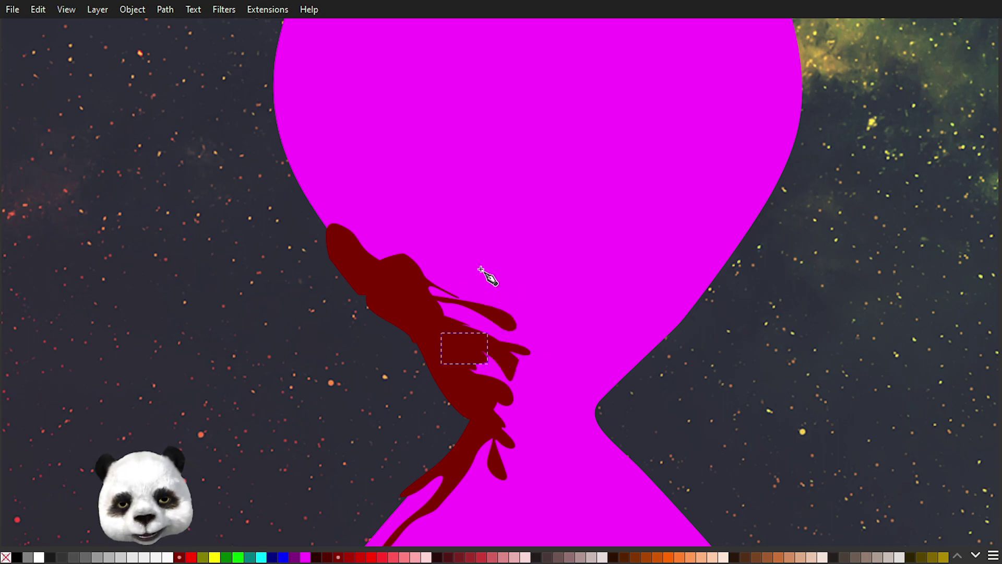
Step: Draw a forked shape between the upper fingers of the splash, partly filling the magenta gap there
left_click(428, 304)
left_click(468, 306)
left_click_drag(461, 319, 498, 338)
left_click(509, 329)
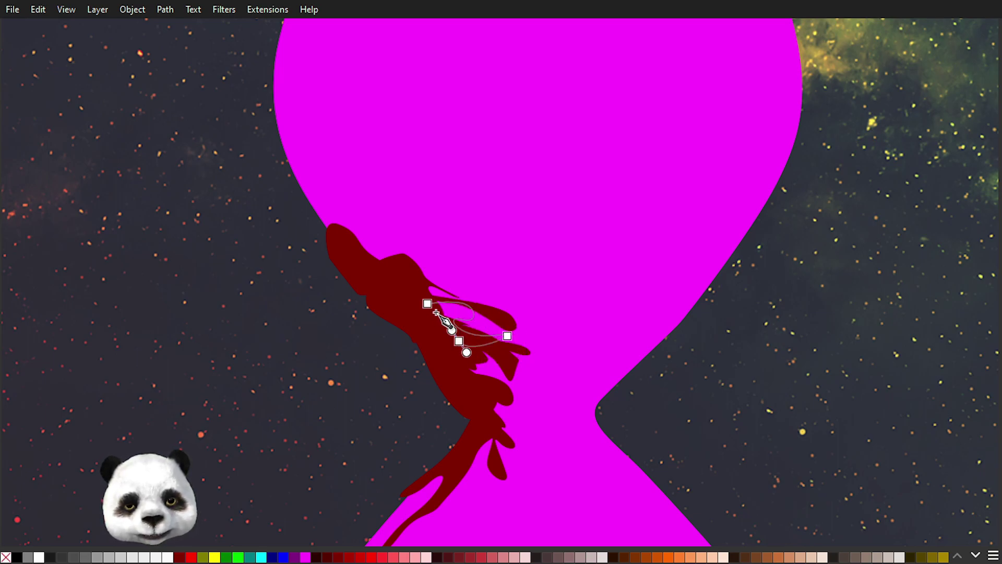
left_click(427, 304)
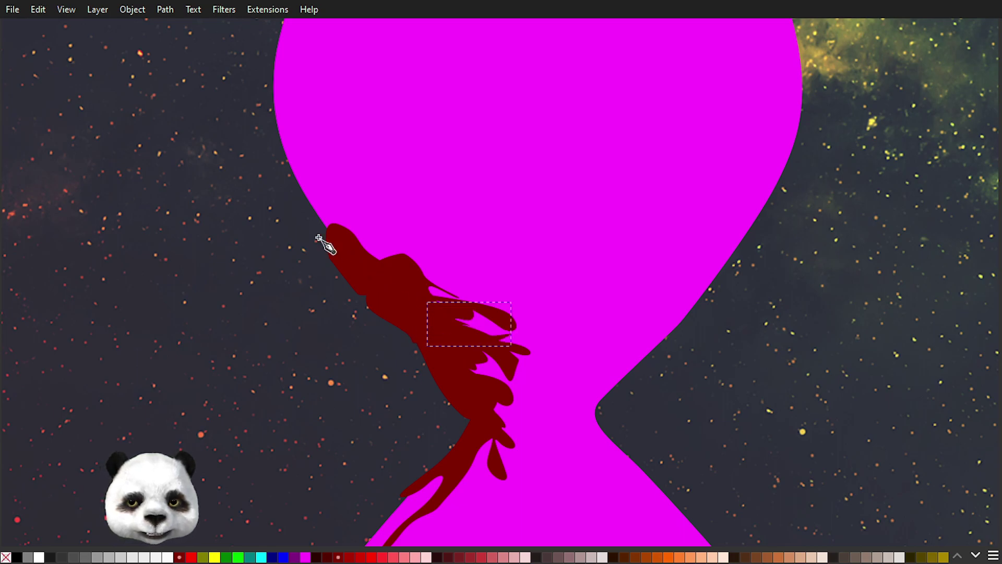
key("s")
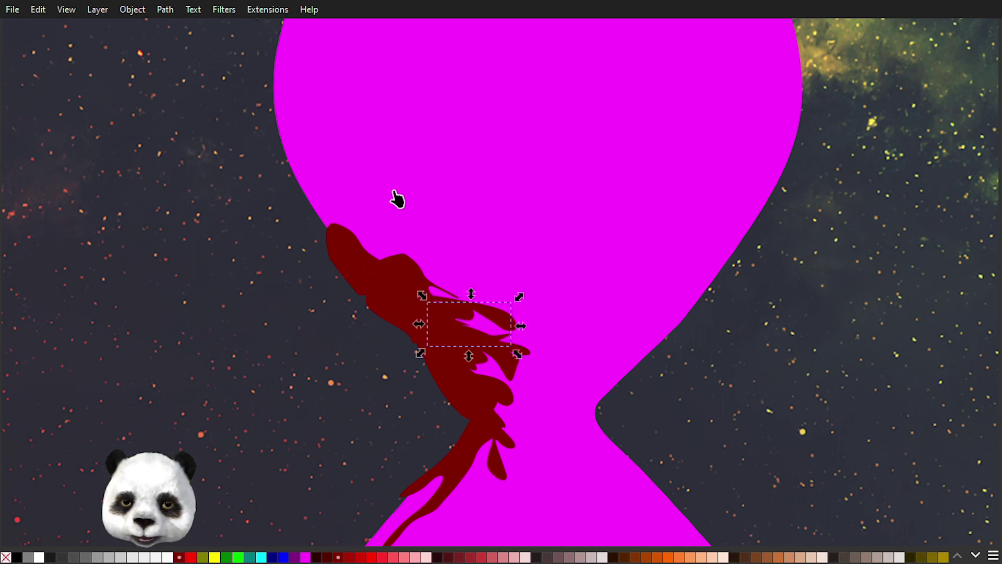
key("Escape")
scroll(236, 274, "down", 2)
scroll(235, 274, "up", 1)
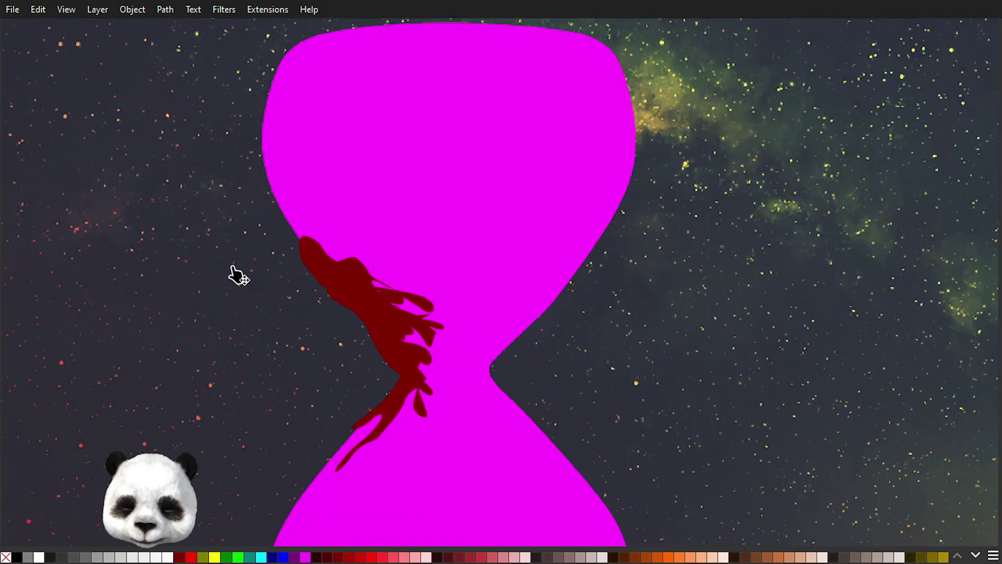
left_click_drag(226, 212, 492, 514)
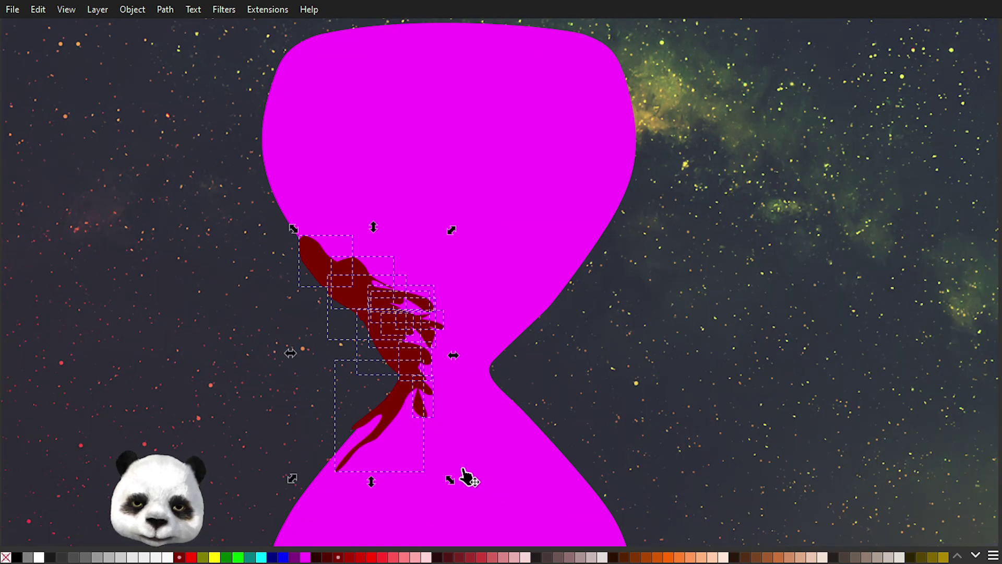
left_click(293, 351)
Step: Add a node to the two-drip shape below the neck and move it left into the splash, closing the magenta gap
scroll(421, 402, "up", 2)
left_click(419, 355)
left_click(408, 355)
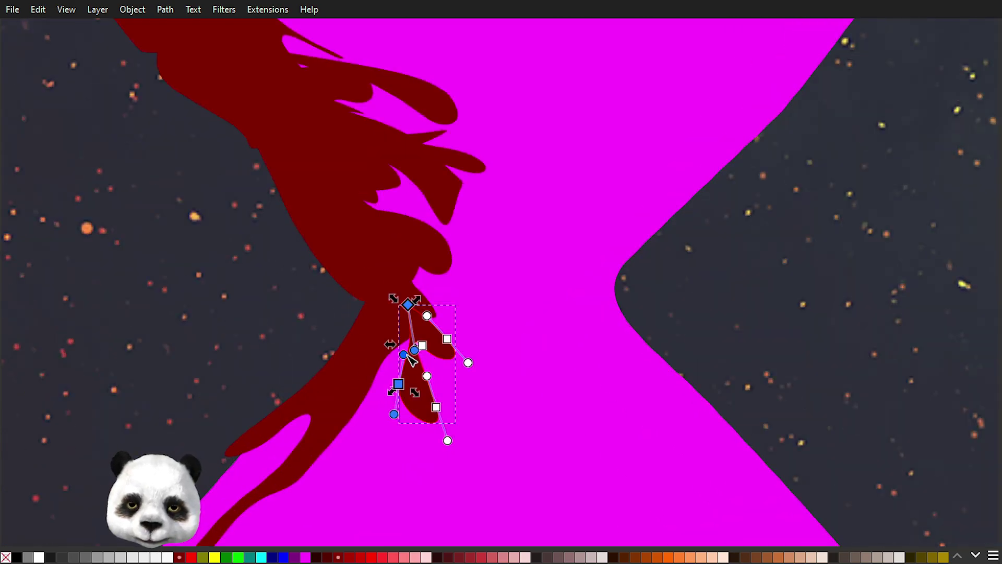
double_click(410, 349)
left_click_drag(409, 349, 388, 339)
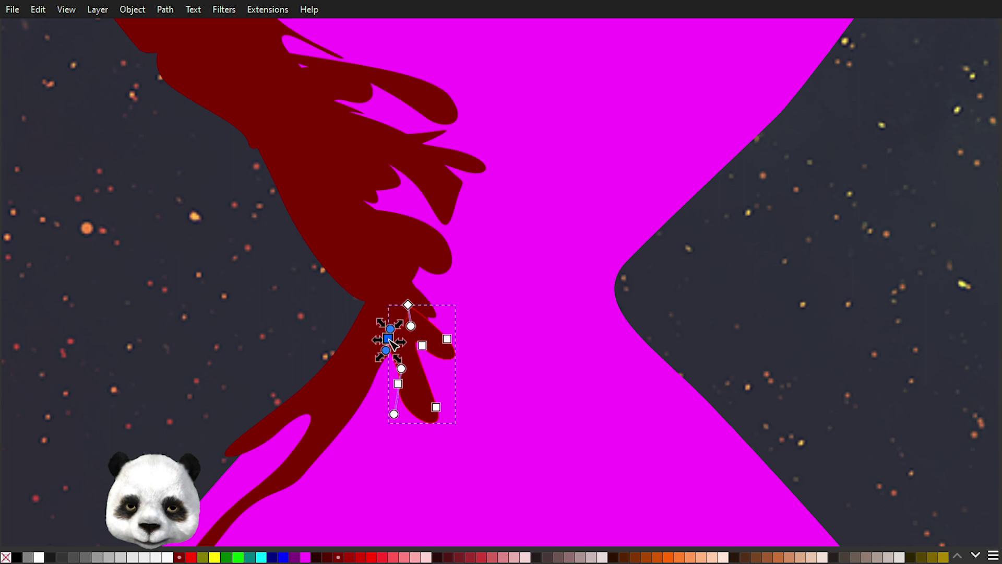
left_click(125, 243)
Step: Select all the dark red shapes and group them
scroll(131, 255, "down", 5)
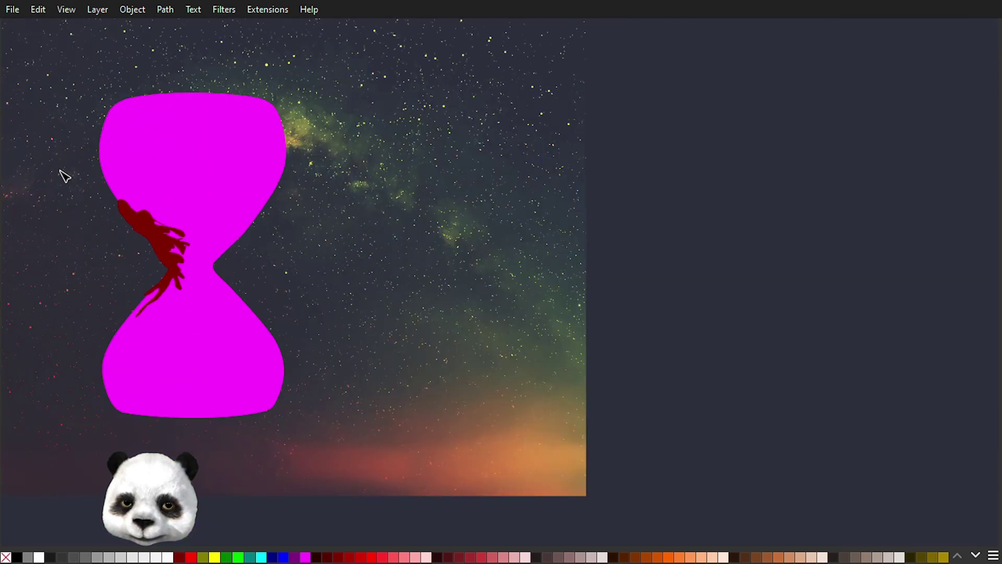
left_click_drag(60, 171, 258, 340)
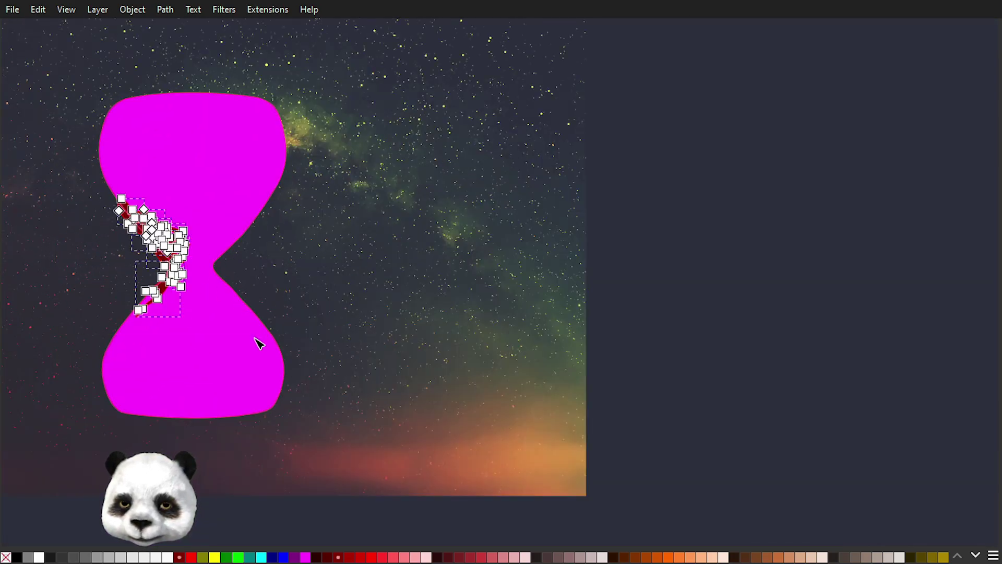
key("ctrl+g")
left_click_drag(298, 290, 488, 340)
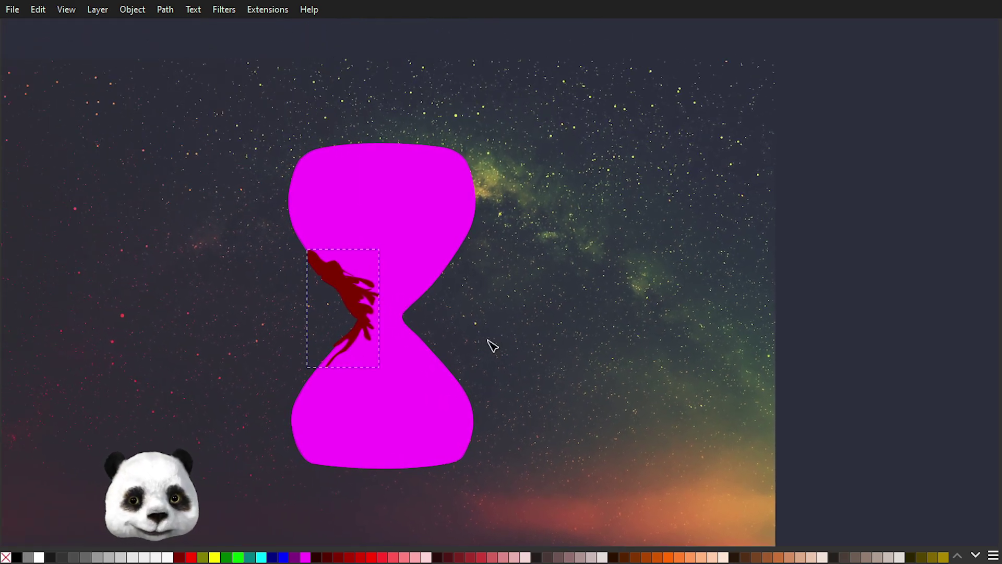
scroll(365, 325, "up", 2)
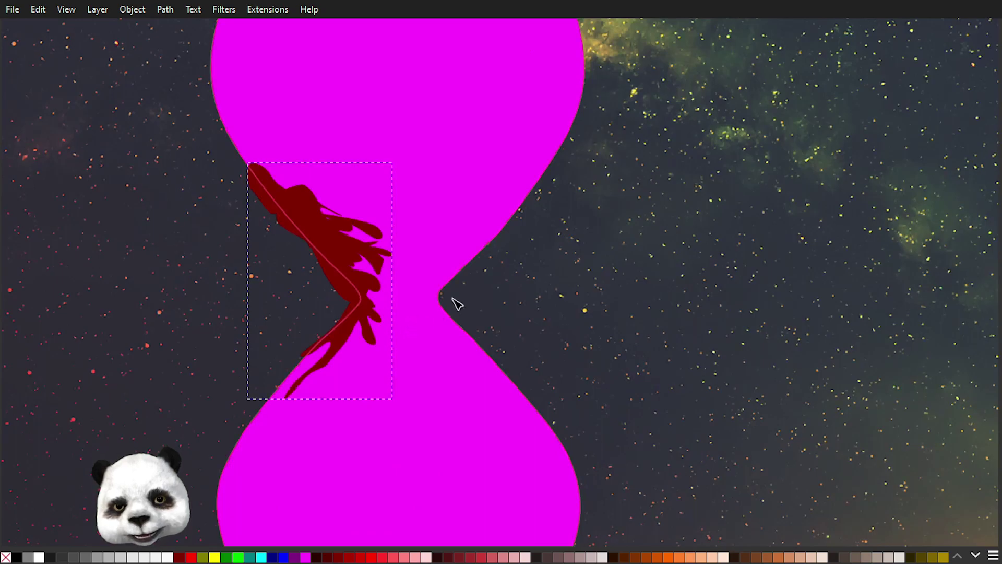
left_click_drag(564, 291, 627, 298)
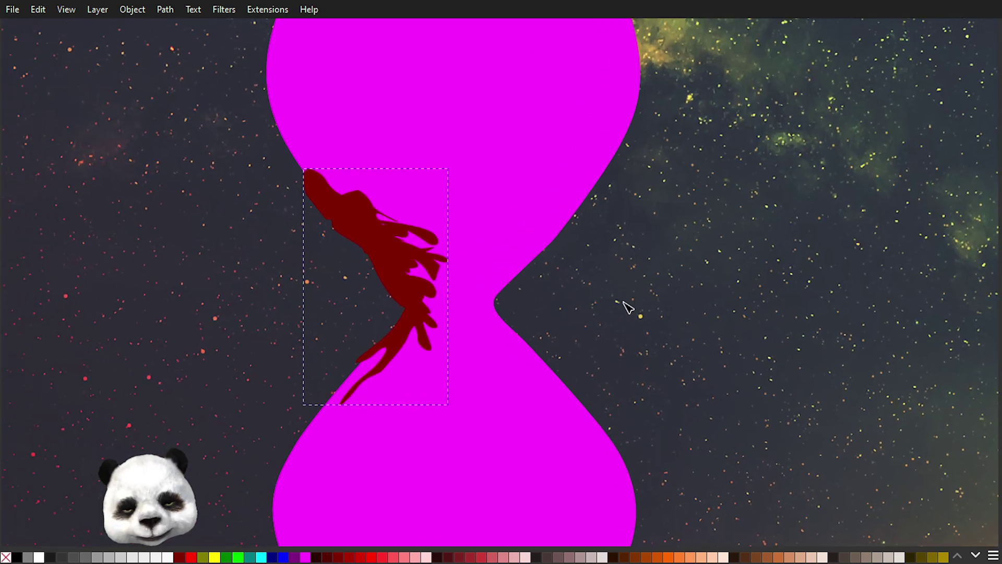
Step: Hide the color palette and apply the Watercolor texture filter to the dark red group
key("alt+shift+p")
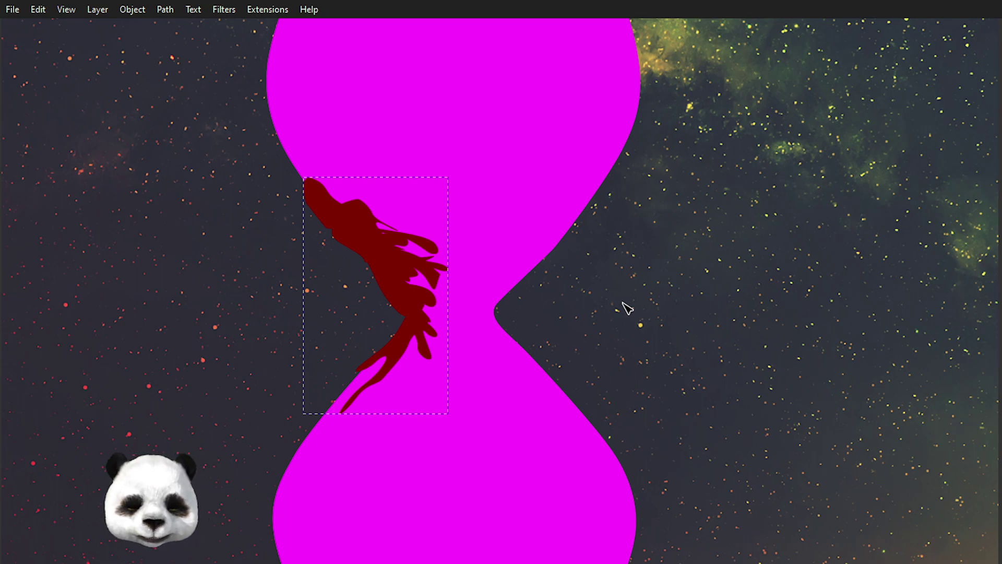
left_click(234, 9)
mouse_move(277, 379)
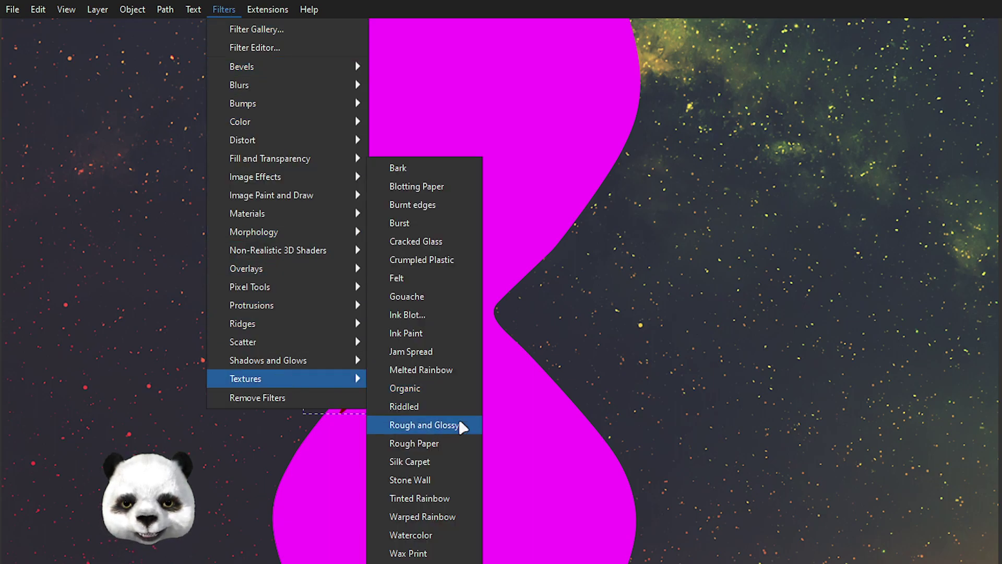
left_click(428, 534)
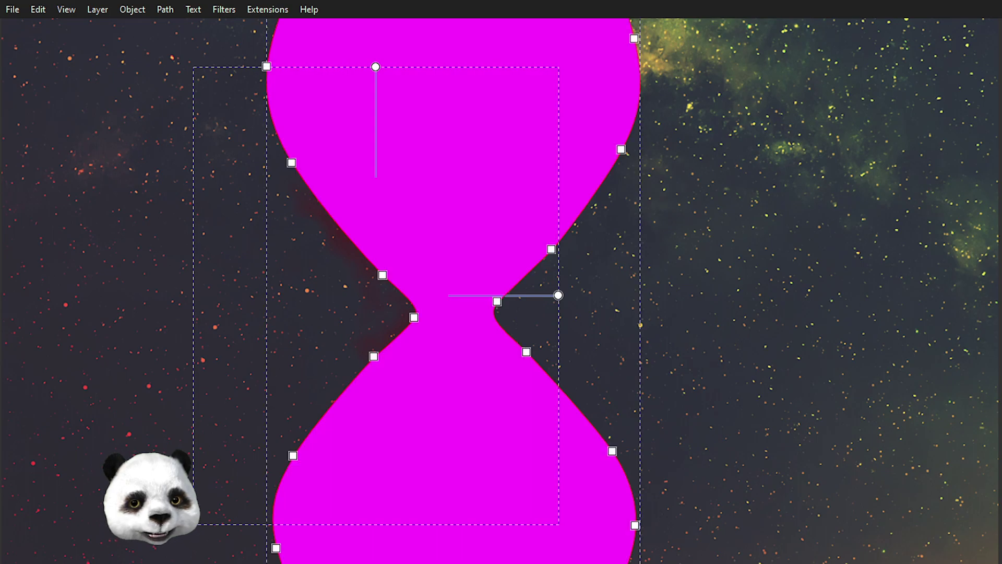
Step: Clip the watercolor-filtered red group to the hourglass shape
right_click(374, 213)
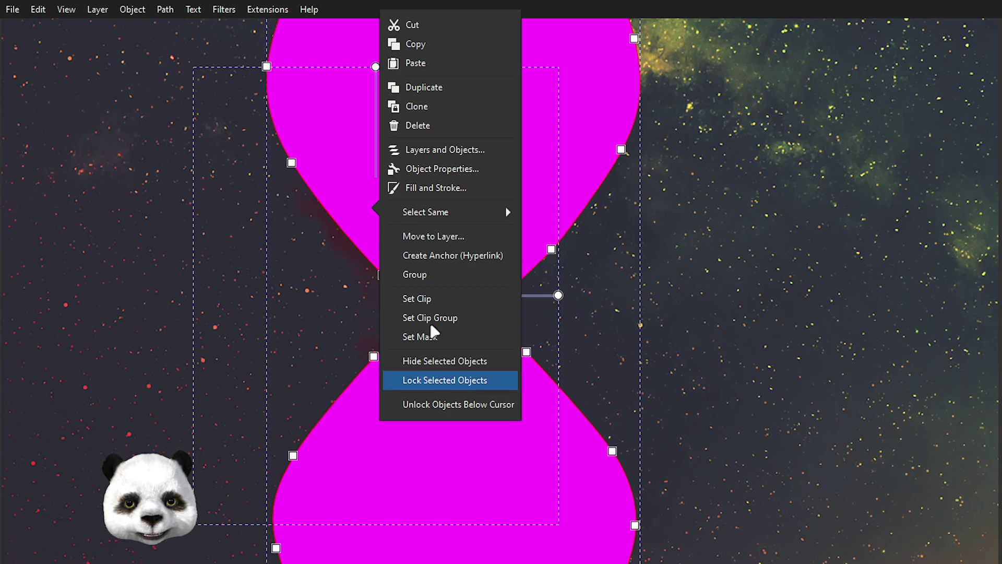
left_click(441, 300)
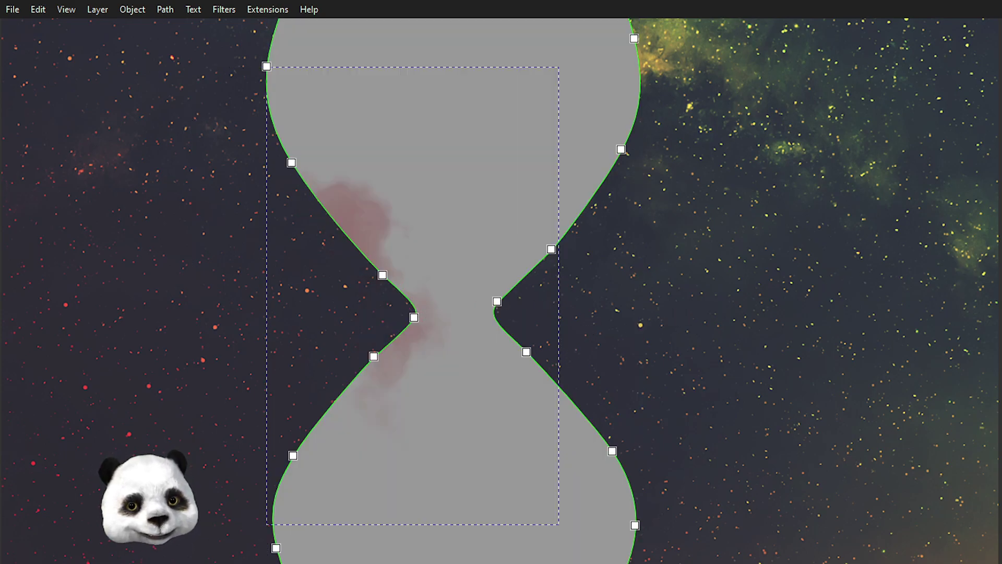
Step: Adjust the Watercolor filter on the clipped red splash in the Filter Editor and select the splash group
left_click(211, 9)
left_click(232, 48)
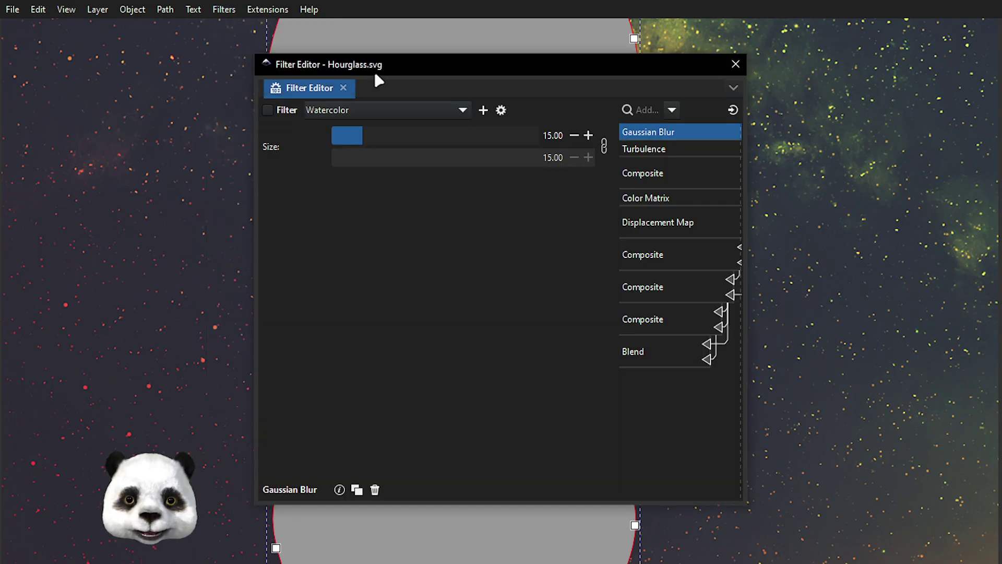
left_click_drag(331, 65, 1001, 94)
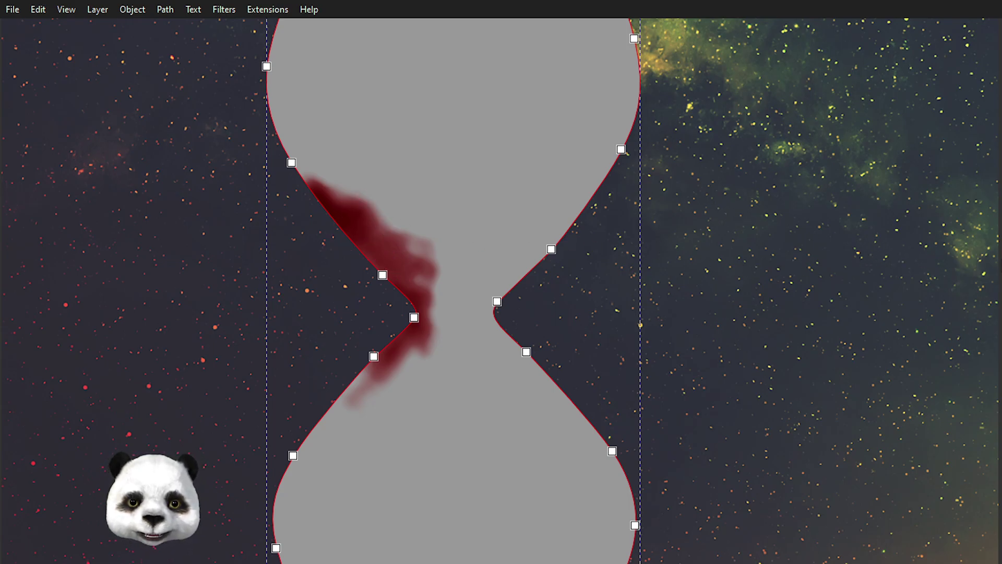
left_click(353, 220)
left_click(450, 180)
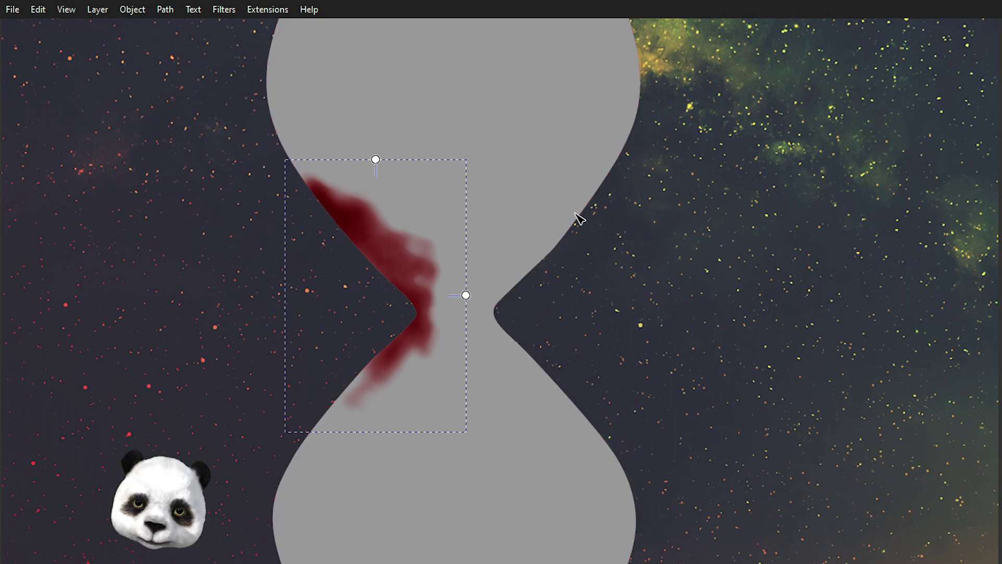
Step: Try to apply a linear gradient fill to the red splash group
key("g")
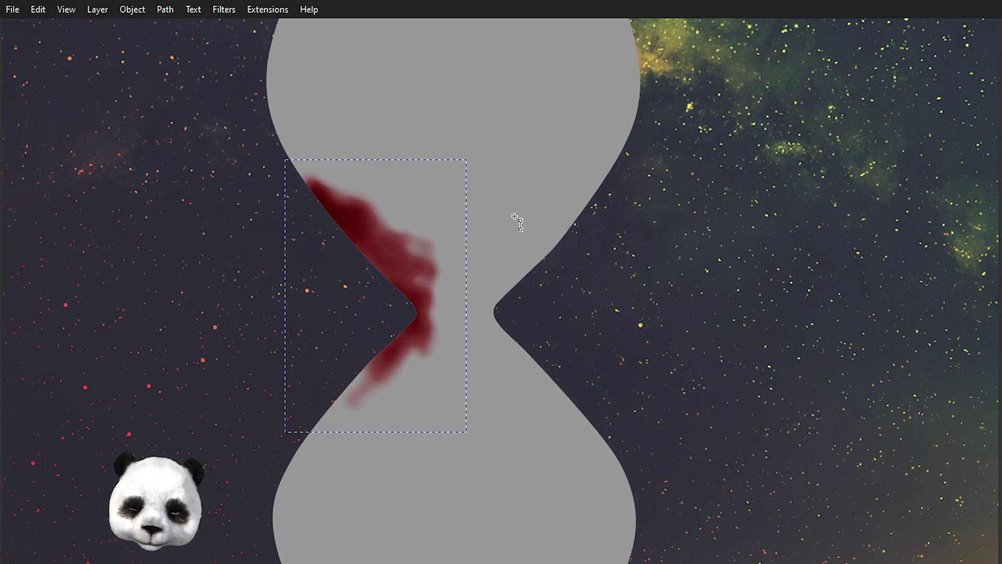
key("ctrl+F11")
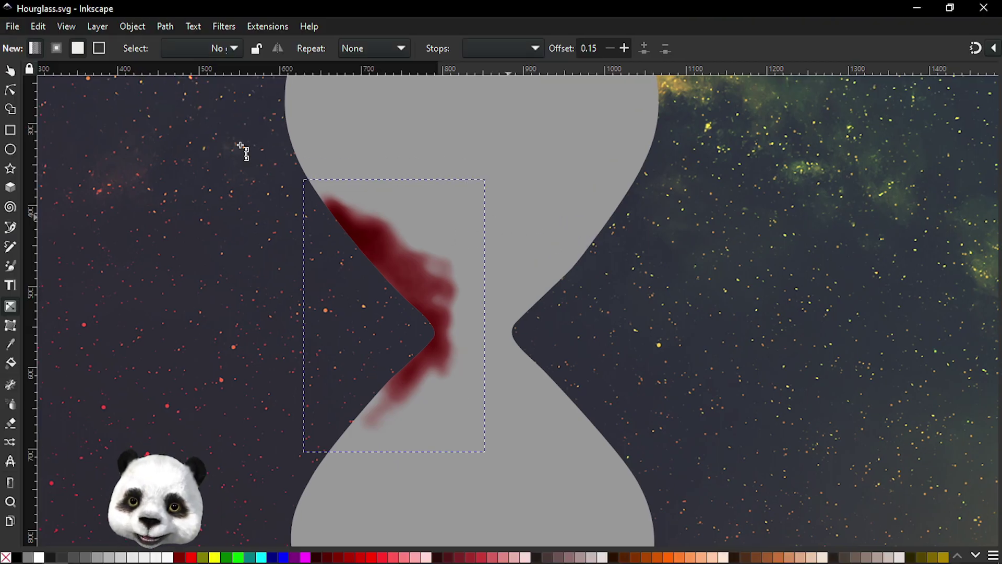
left_click(56, 48)
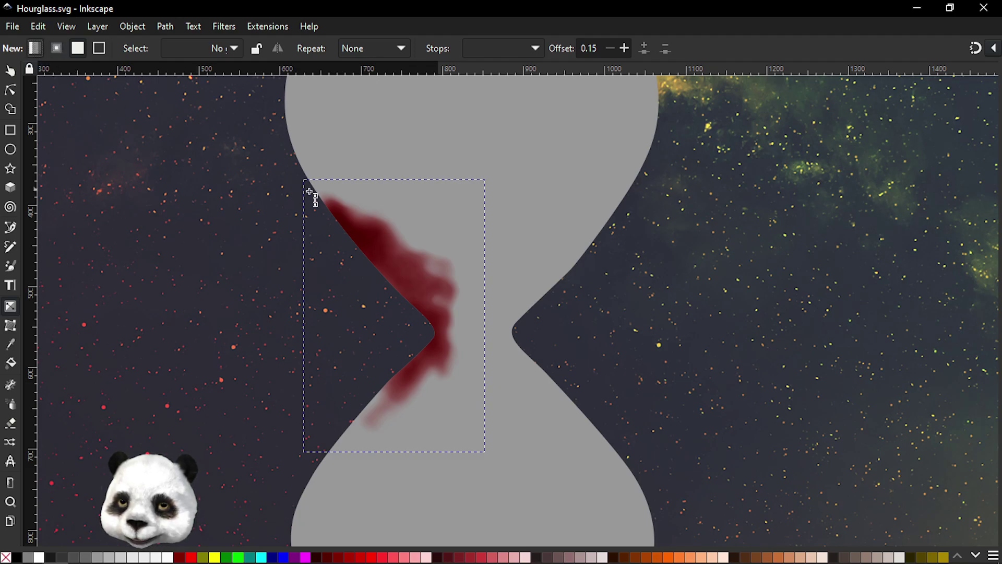
key("ctrl+F11")
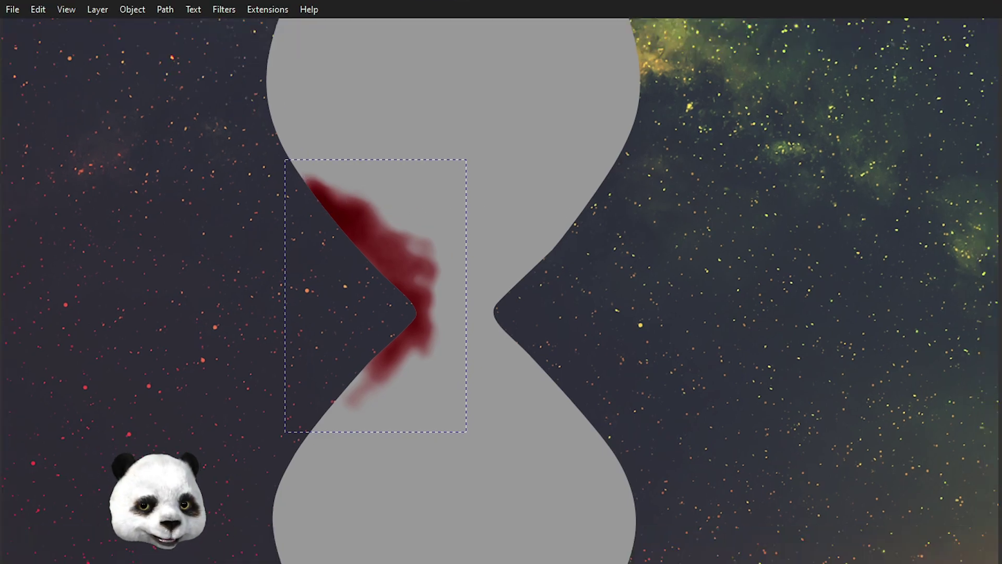
key("ctrl+shift+f")
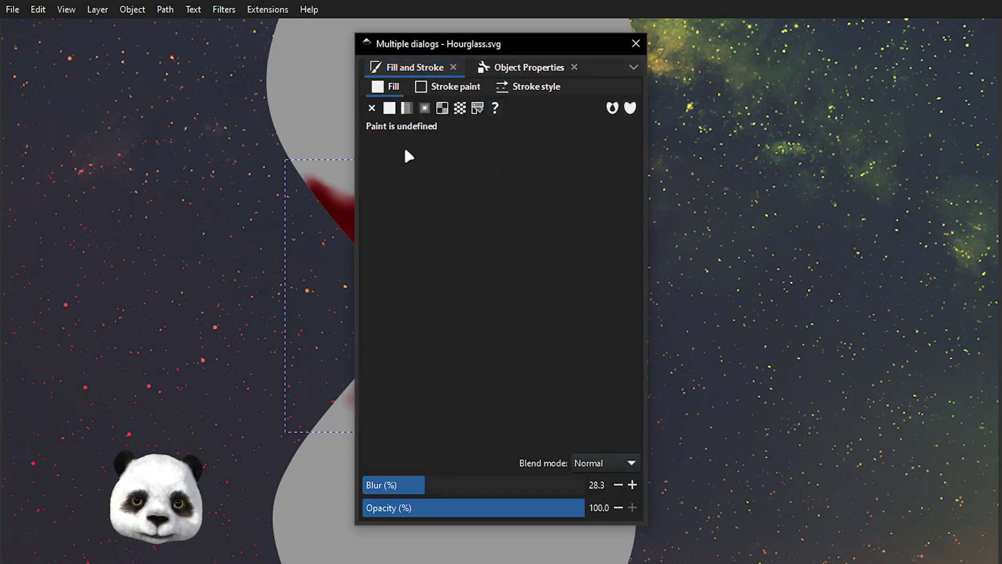
left_click_drag(429, 50, 529, 49)
key("ctrl+shift+f")
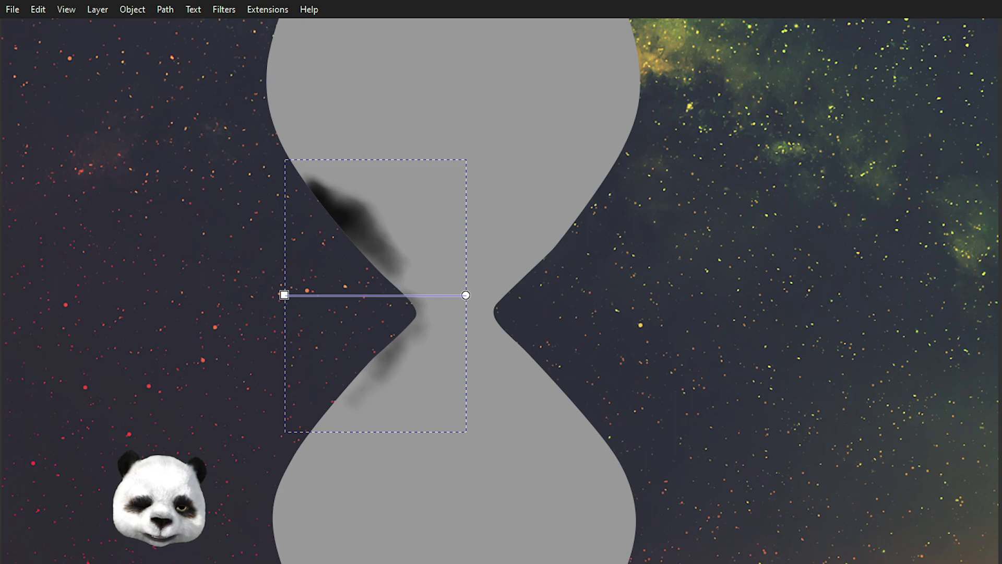
Step: Show the color palette, fill the splash group with dark red, and hide the palette again
key("alt+shift+p")
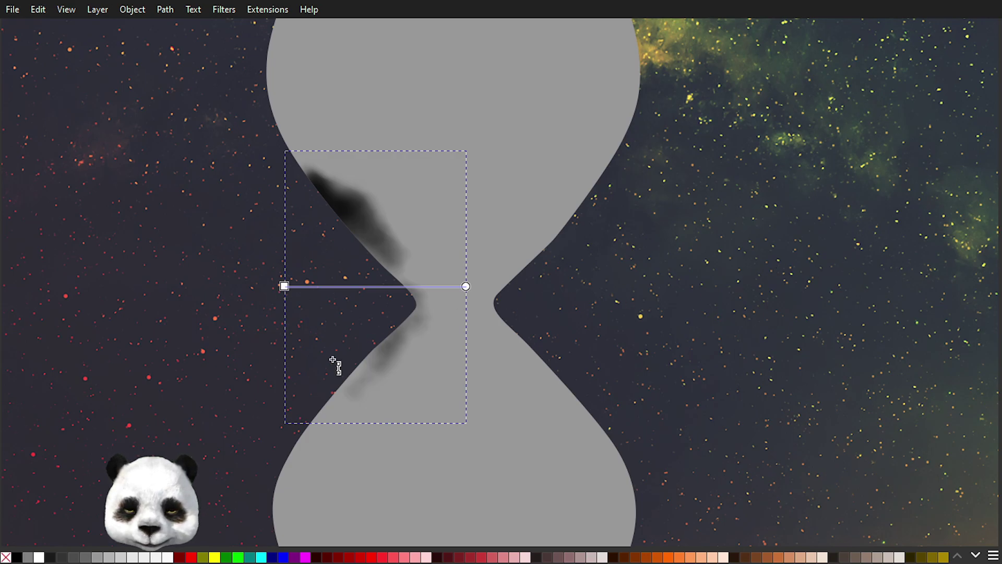
left_click(182, 558)
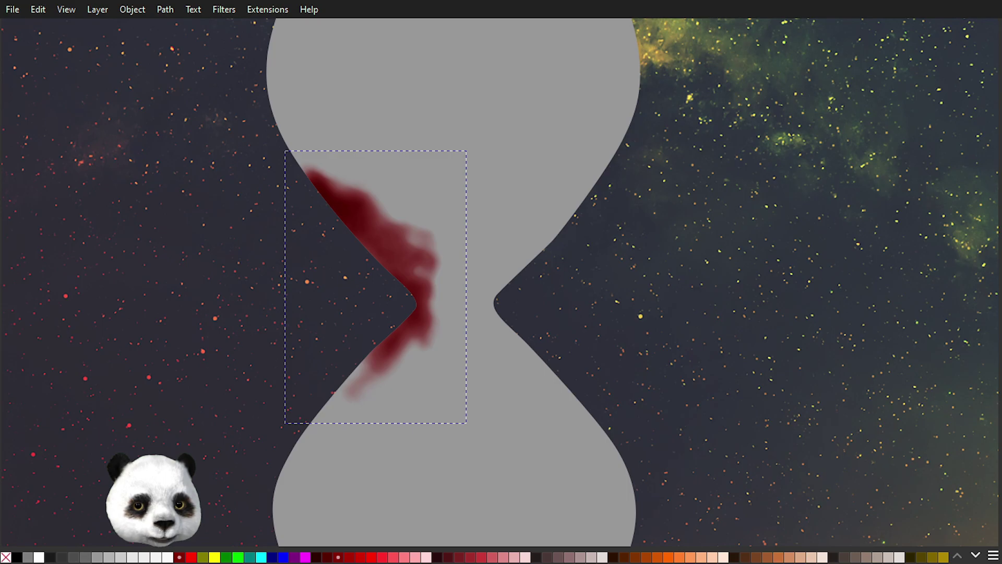
key("ctrl+F11")
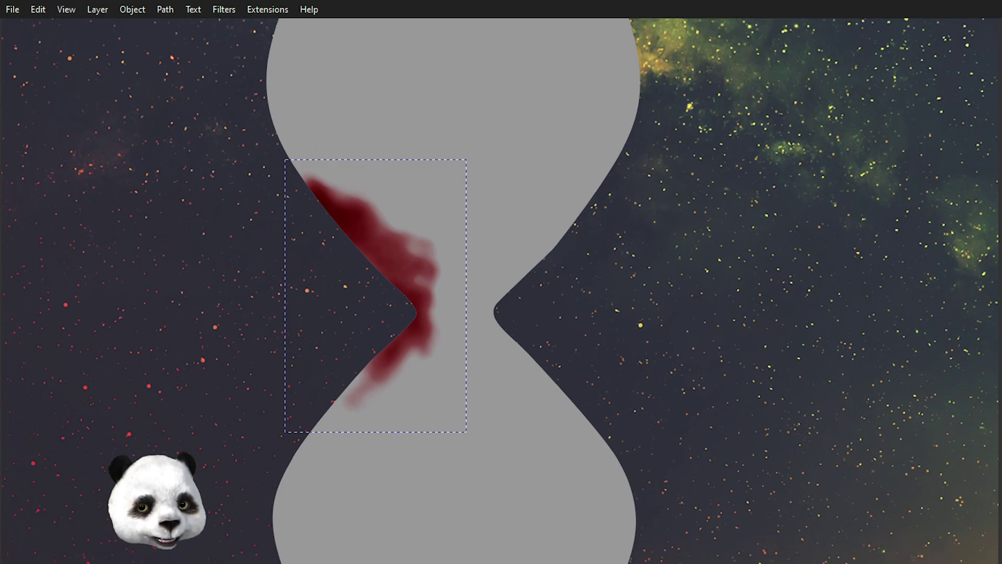
Step: Give the splash group a horizontal linear gradient from dark red to an opaque dark magenta end stop
left_click(466, 295)
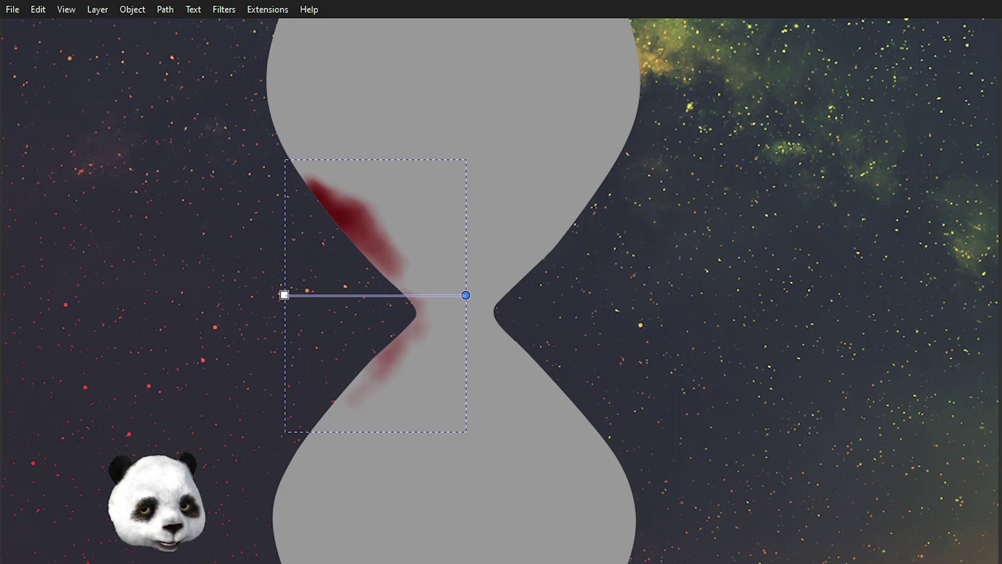
key("ctrl+d")
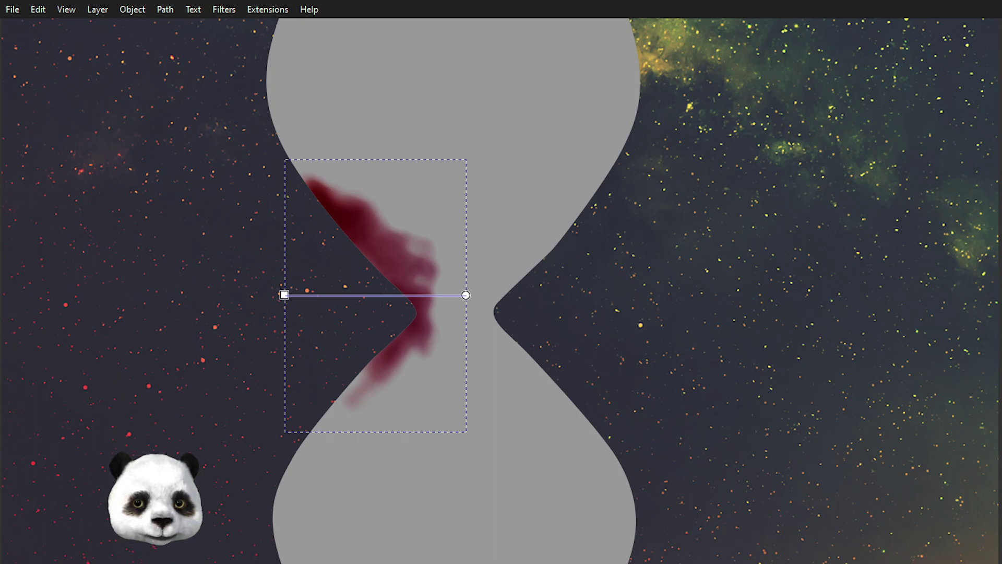
left_click(284, 295)
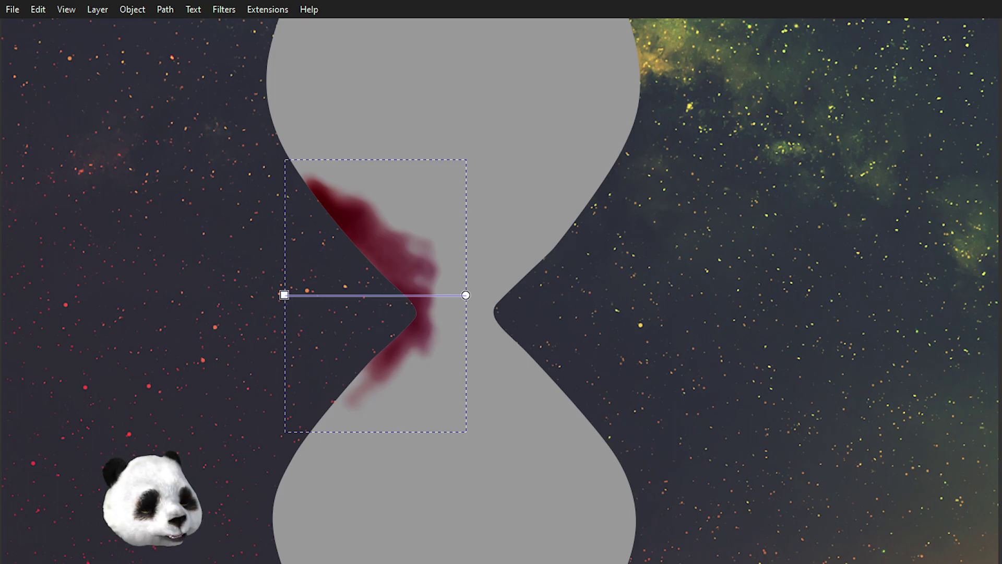
left_click(284, 295)
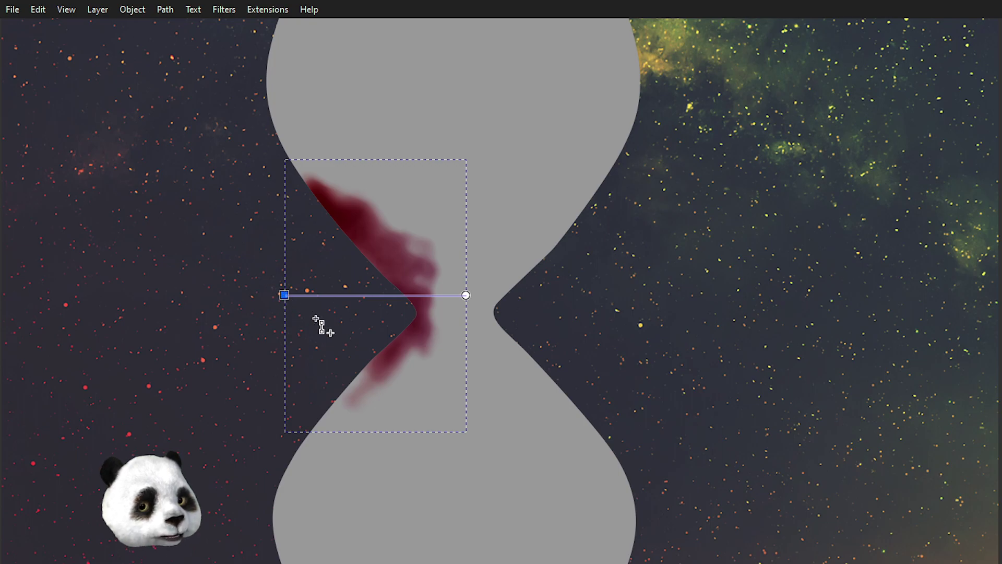
Step: Angle the gradient downward, starting at the hourglass edge above the splash and ending just below the splash's lower tip
left_click_drag(284, 295, 339, 334)
left_click_drag(466, 296, 273, 152)
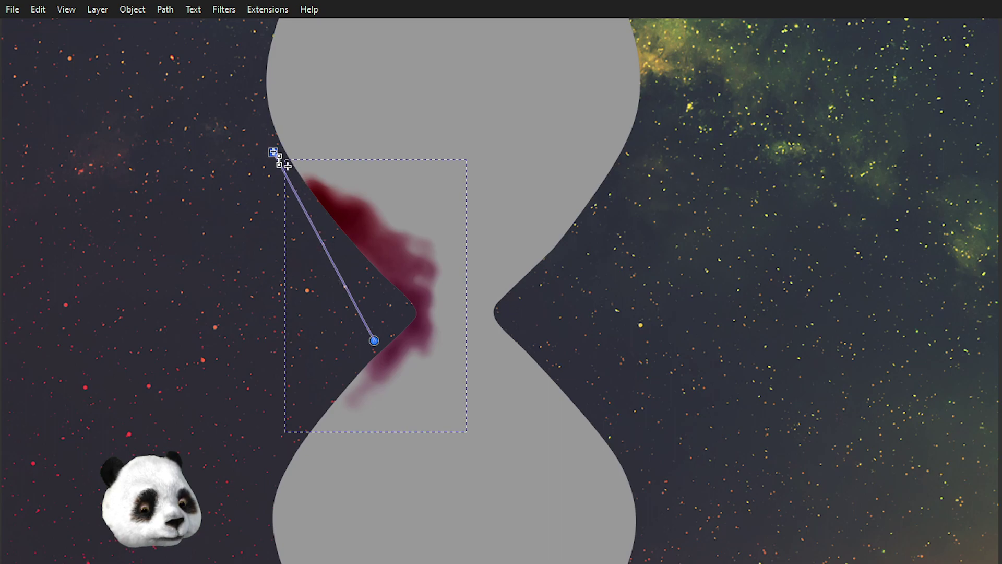
left_click_drag(382, 344, 384, 414)
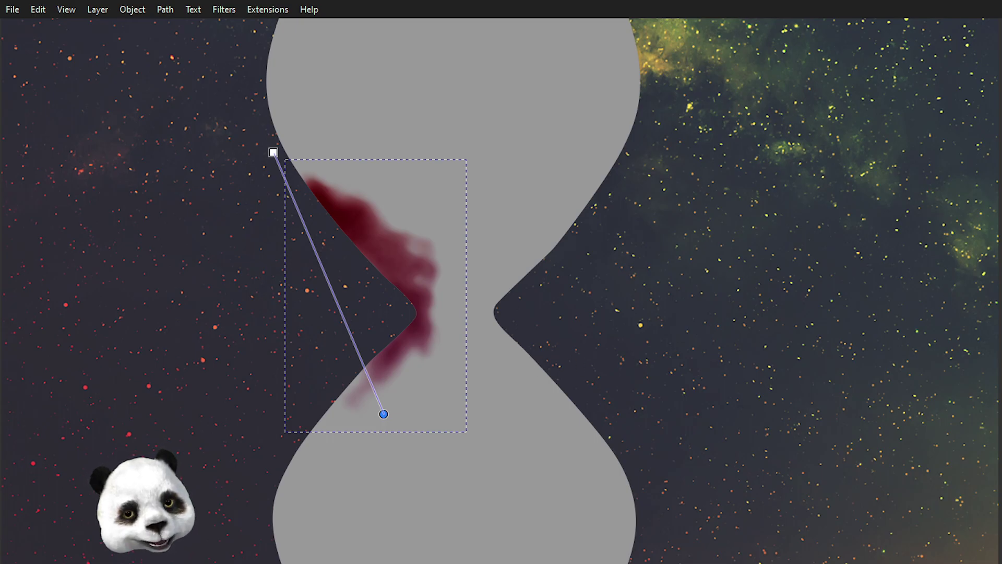
Step: Add four intermediate gradient stops down the line, colored dark red-brown, orange-brown, magenta and teal
double_click(297, 208)
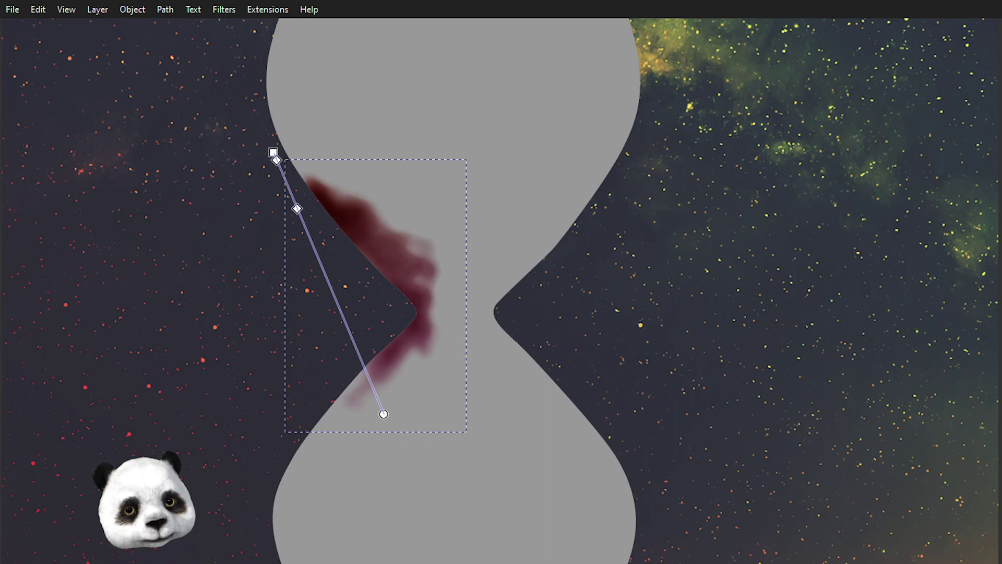
left_click_drag(296, 209, 299, 213)
double_click(313, 245)
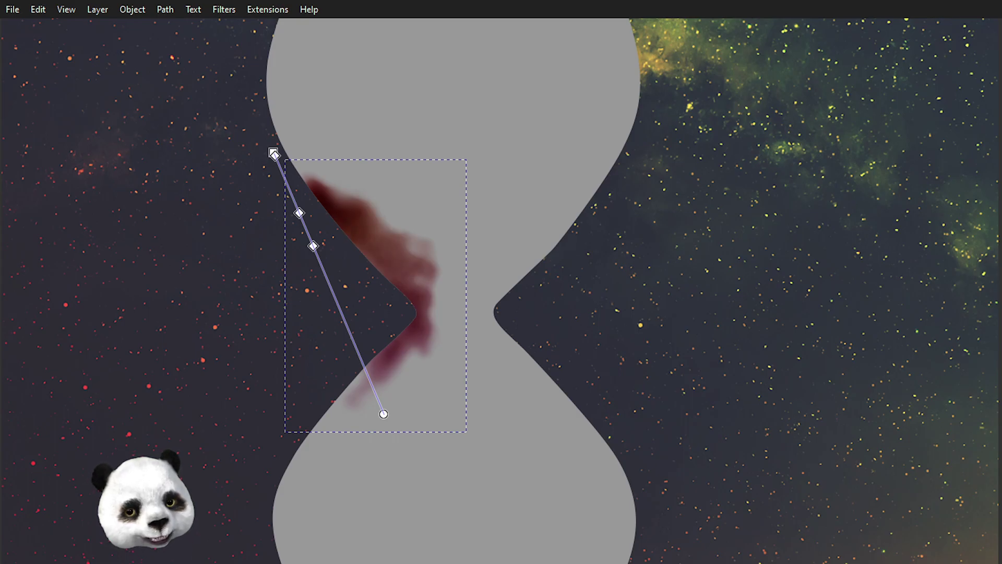
double_click(337, 305)
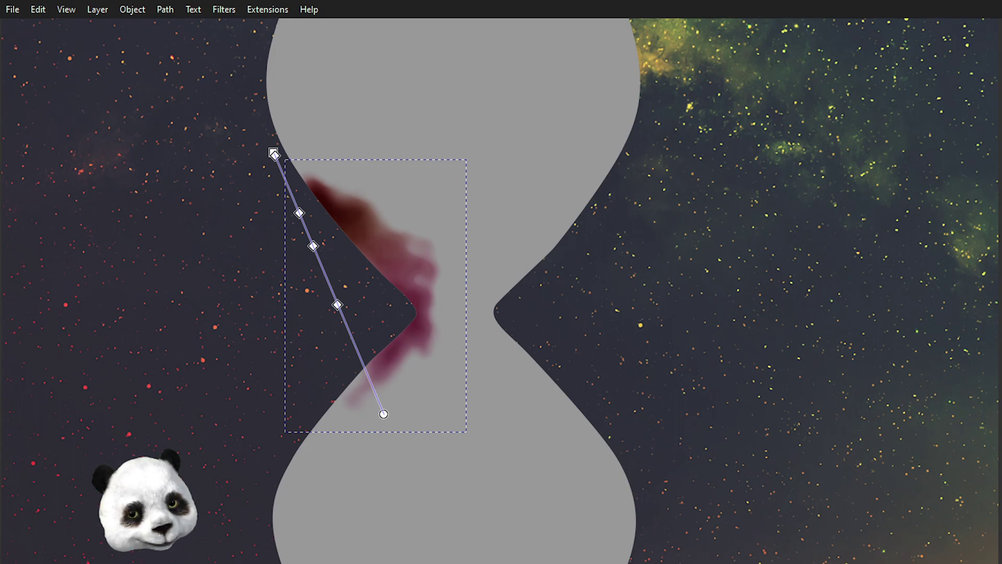
double_click(364, 366)
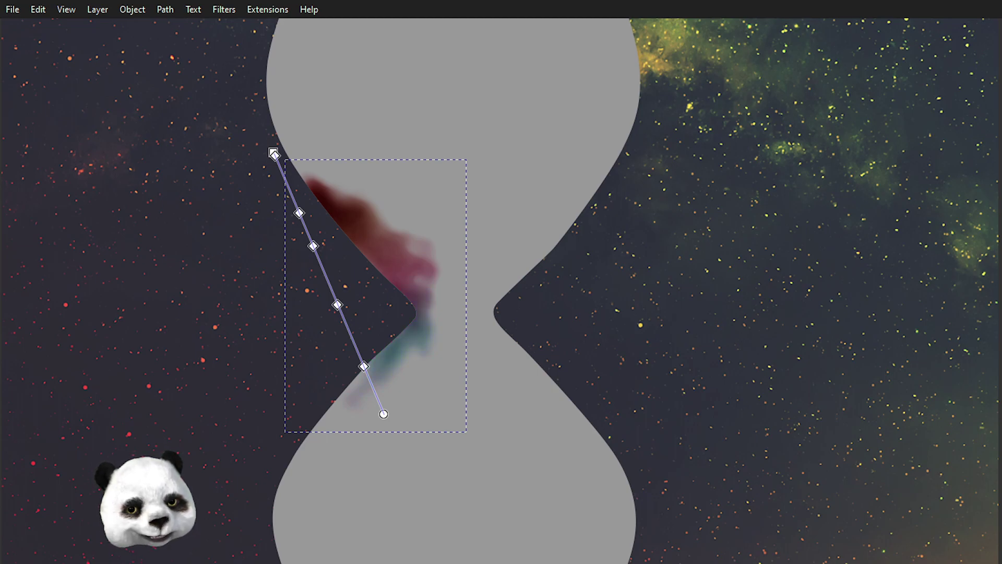
Step: Shorten the gradient by moving its end stop up and its start stop down to the splash's upper tip
left_click(383, 414)
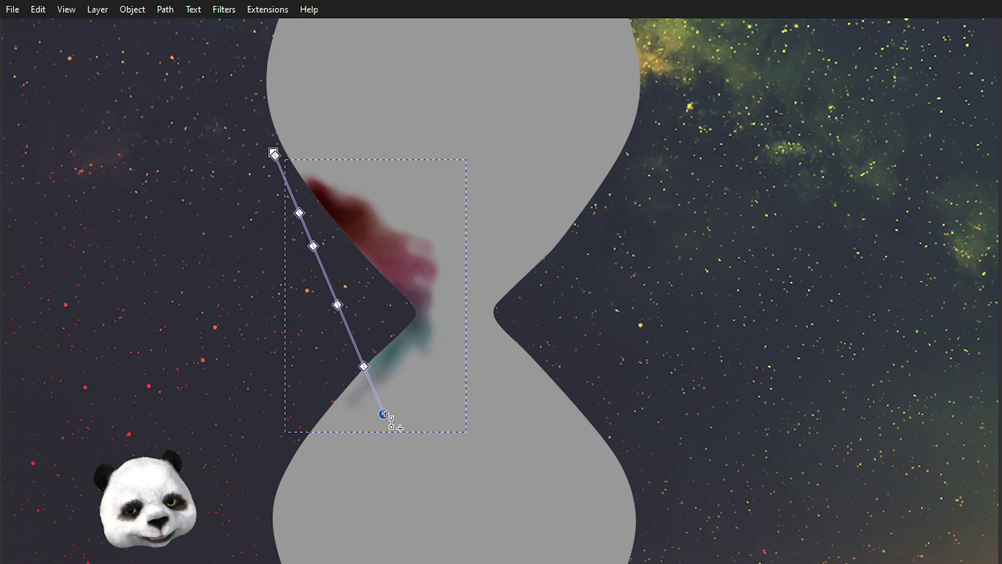
left_click_drag(382, 389, 376, 384)
left_click(273, 155)
double_click(284, 176)
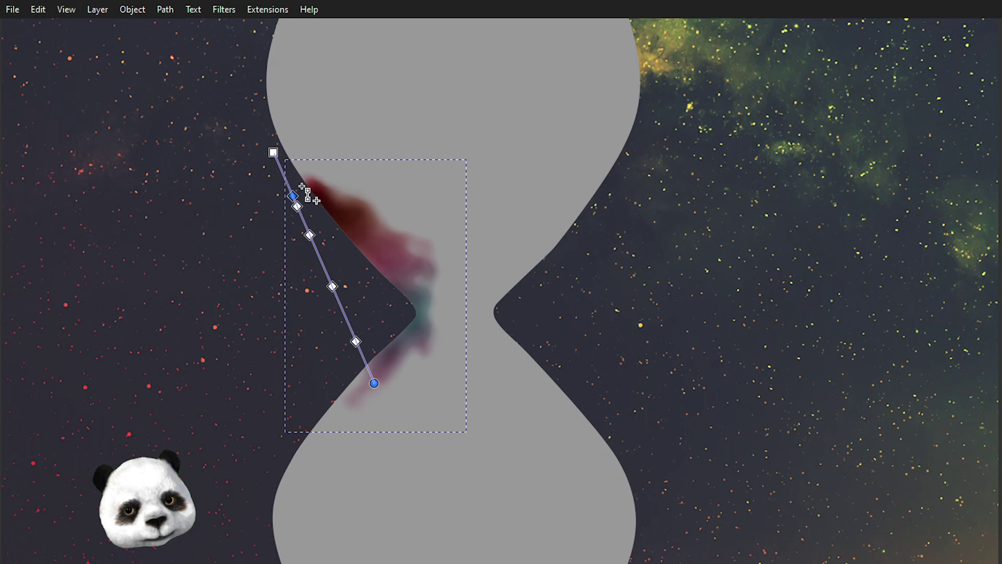
left_click(274, 153)
left_click_drag(274, 153, 298, 192)
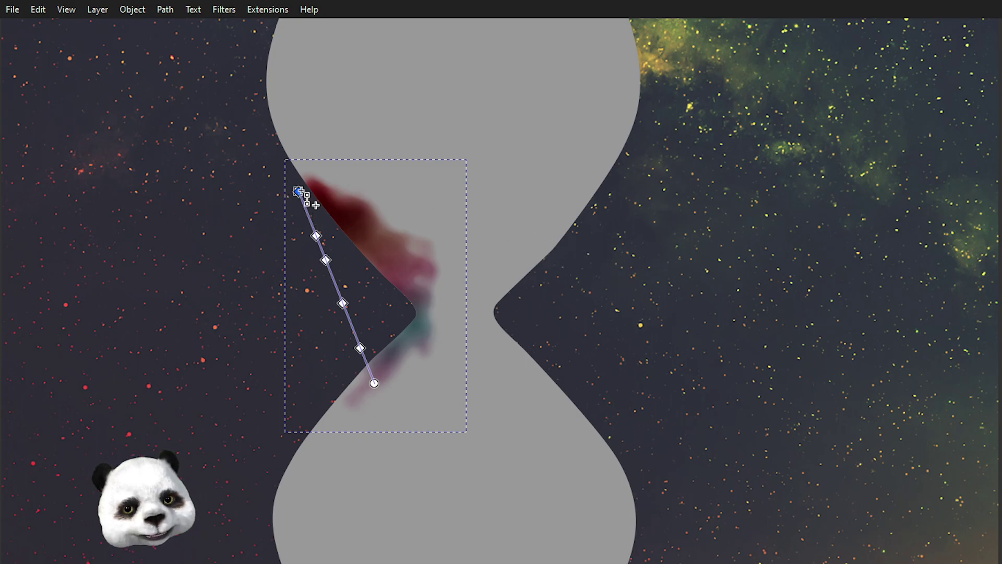
left_click_drag(301, 195, 305, 209)
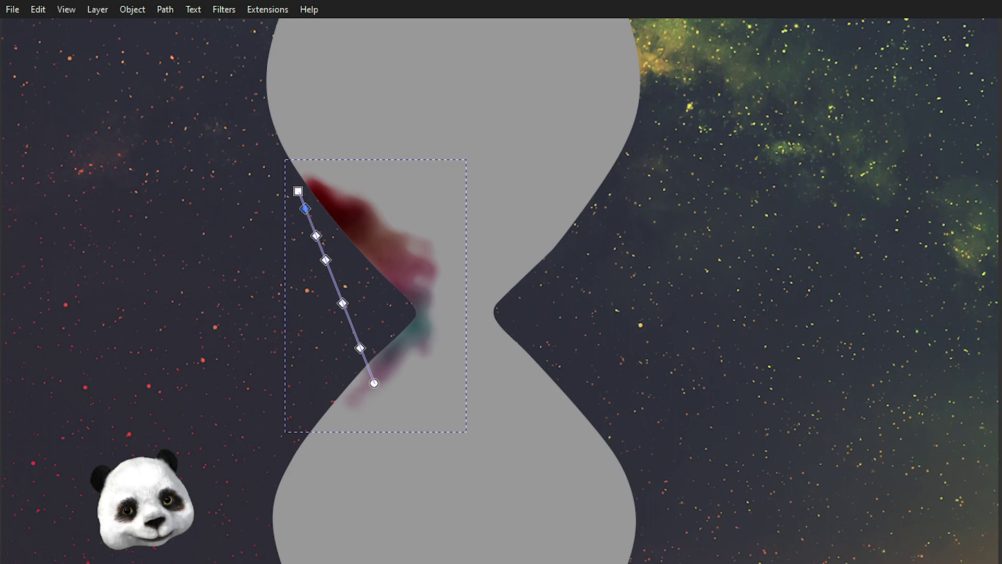
Step: In Fill and Stroke, set the first red stop's offset to 0.00, then hide the dialog
key("ctrl+shift+f")
left_click_drag(836, 45, 633, 38)
mouse_move(631, 190)
left_mouse_down()
mouse_move(612, 180)
mouse_move(629, 183)
left_mouse_up()
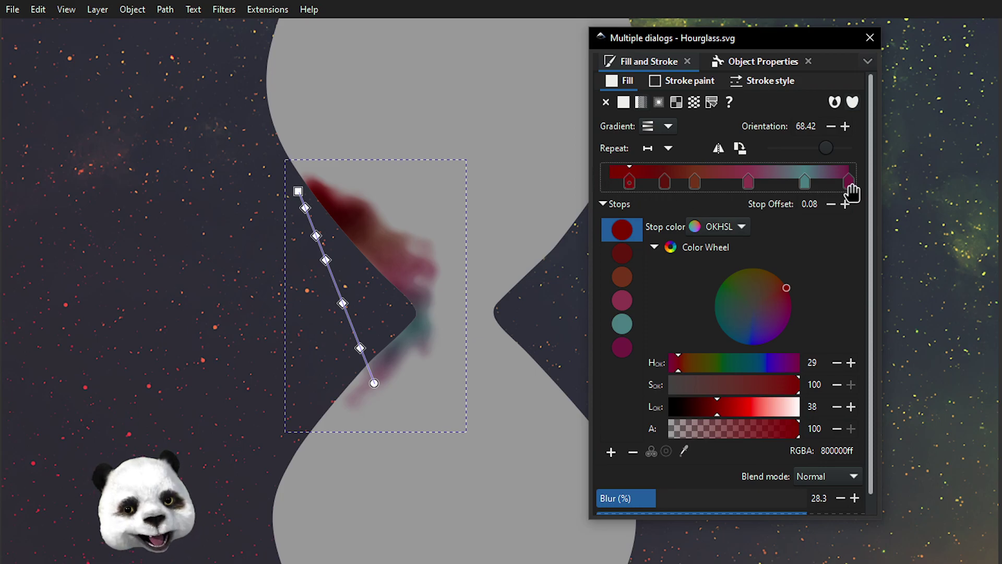
mouse_move(847, 187)
left_mouse_down()
mouse_move(838, 187)
mouse_move(857, 192)
left_mouse_up()
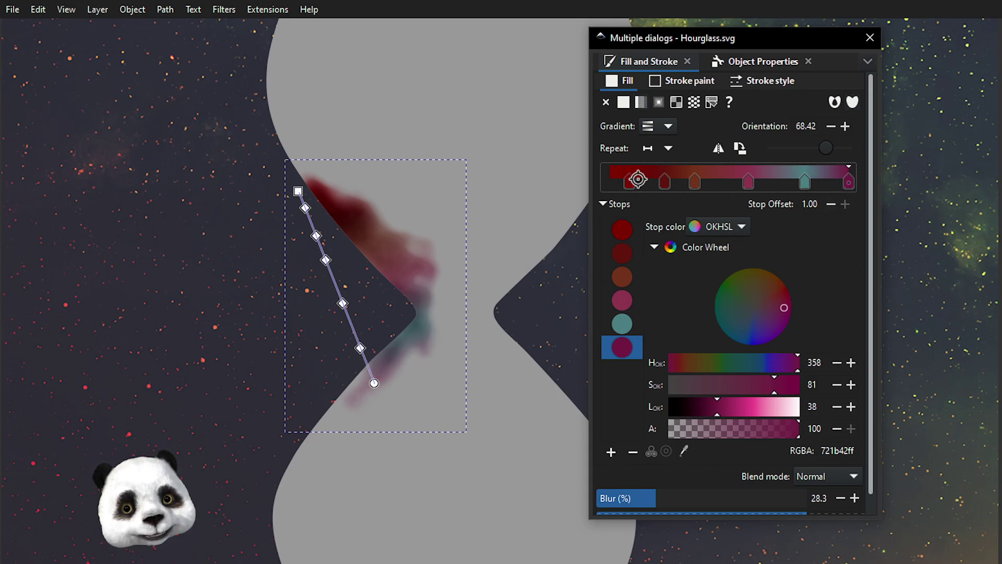
left_click_drag(630, 182, 594, 178)
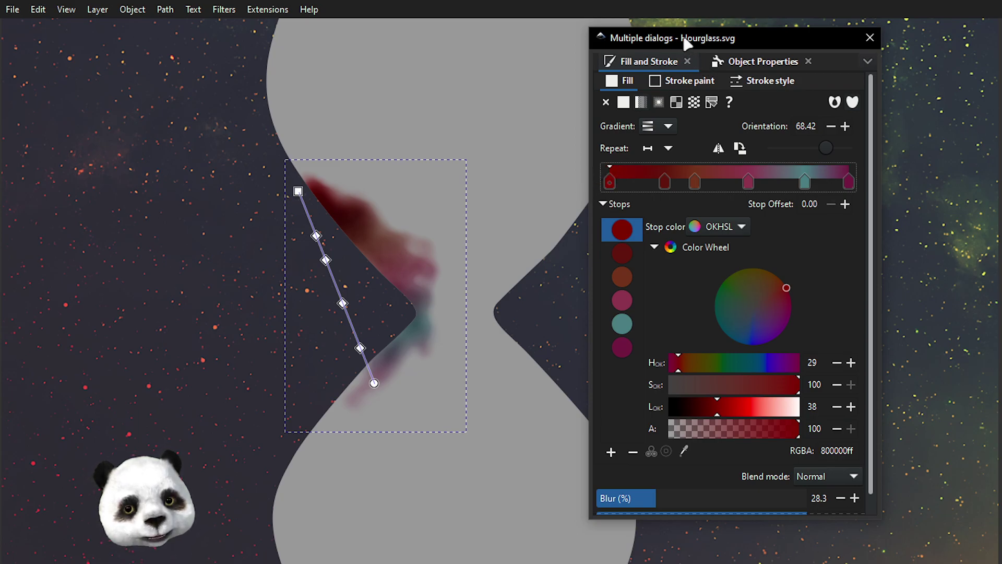
key("F12")
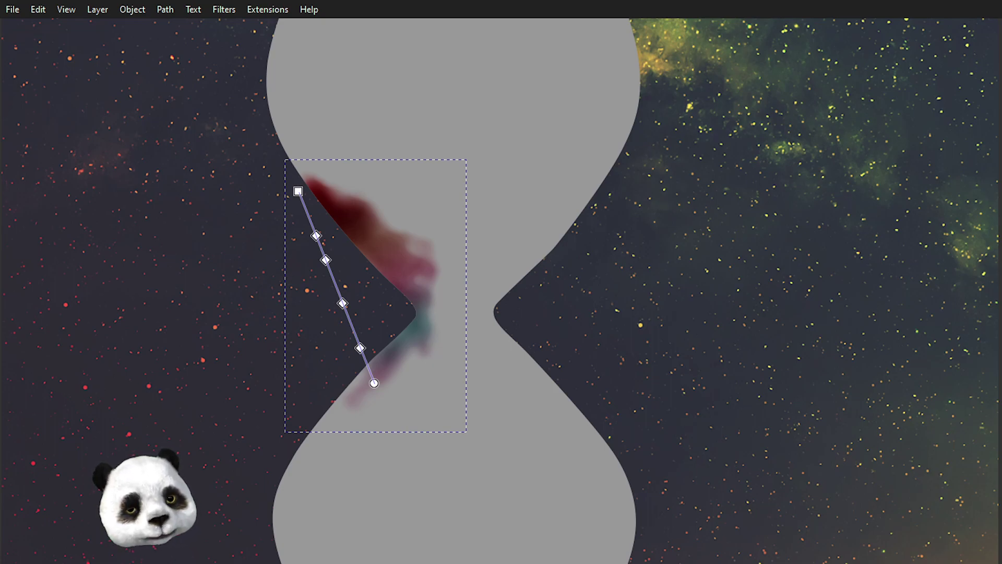
Step: Recolor the teal stop to a muted blue and change the orange-brown stop to a more olive brown
left_click(360, 348)
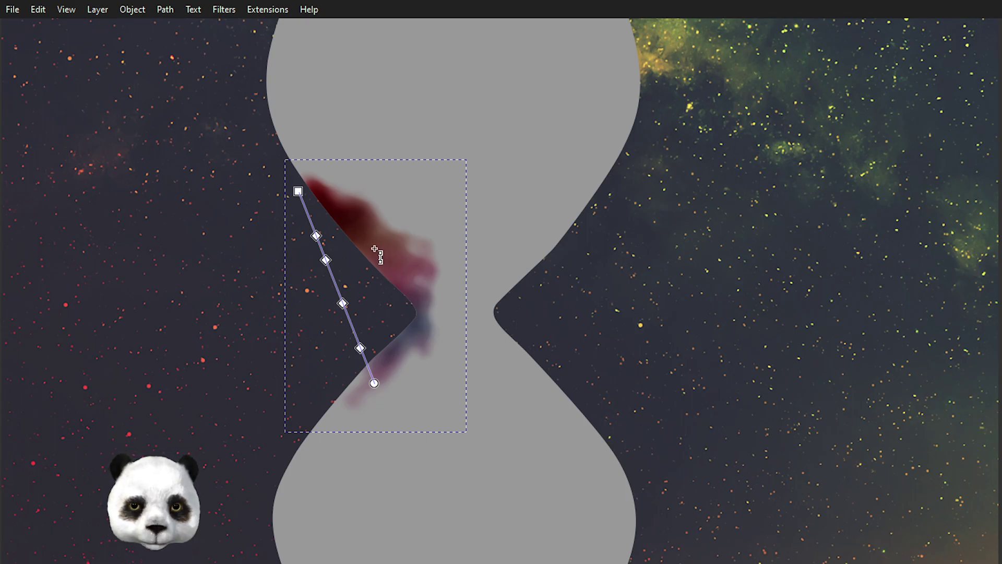
left_click(326, 260)
key("d")
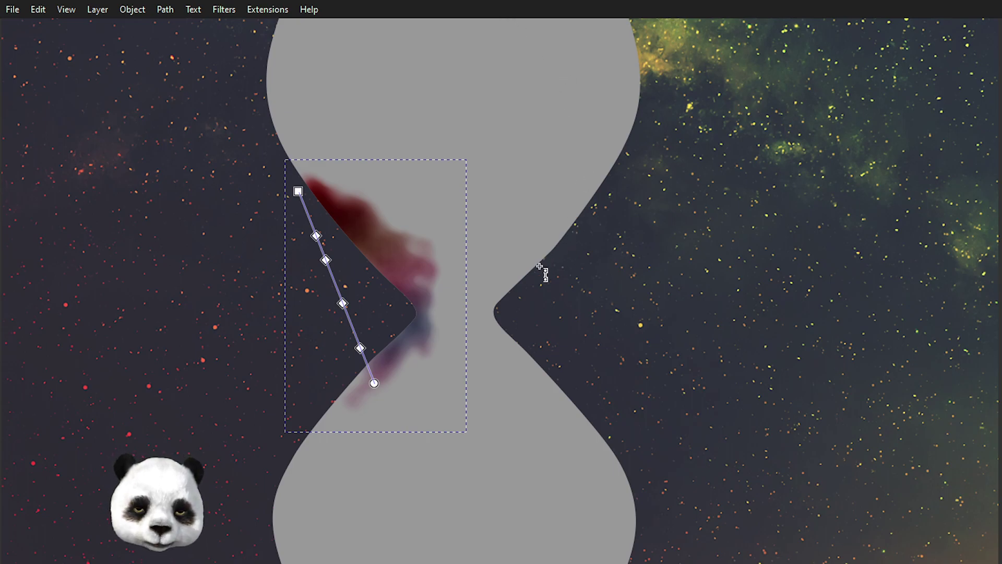
Step: Pull the edge node of the brown shape in the splash's upper arm outward past the hourglass outline
left_click(371, 249)
left_click(364, 260)
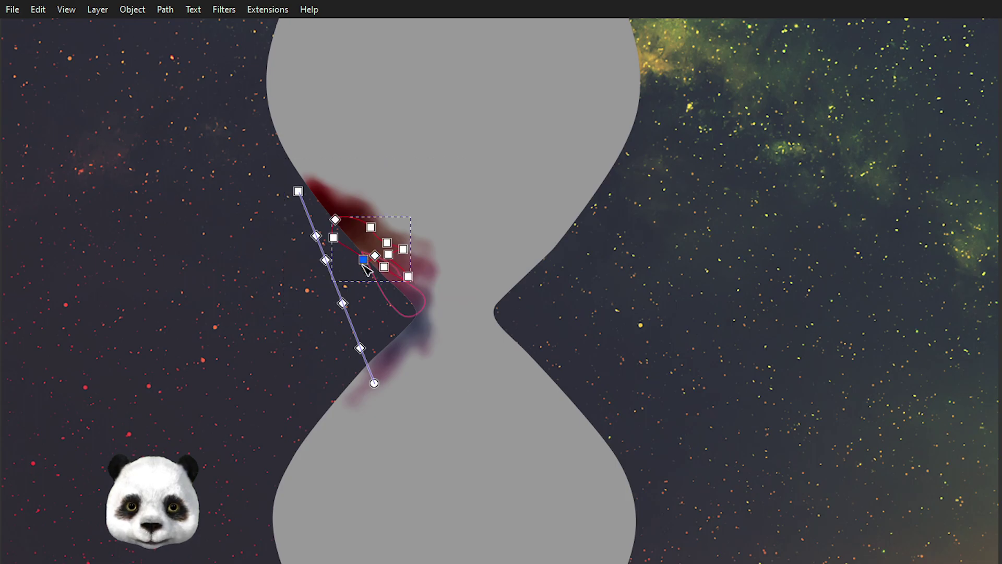
left_click_drag(364, 259, 355, 269)
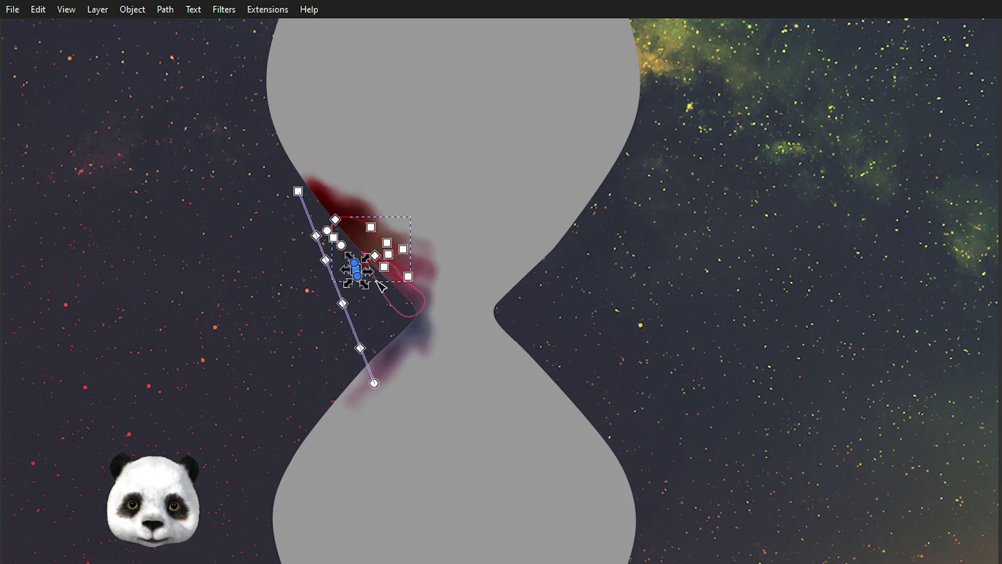
Step: On the magenta shape just above the neck, add a node to its outer edge and pull it and the adjacent node beyond the hourglass outline
scroll(374, 278, "up", 4)
left_click(397, 260)
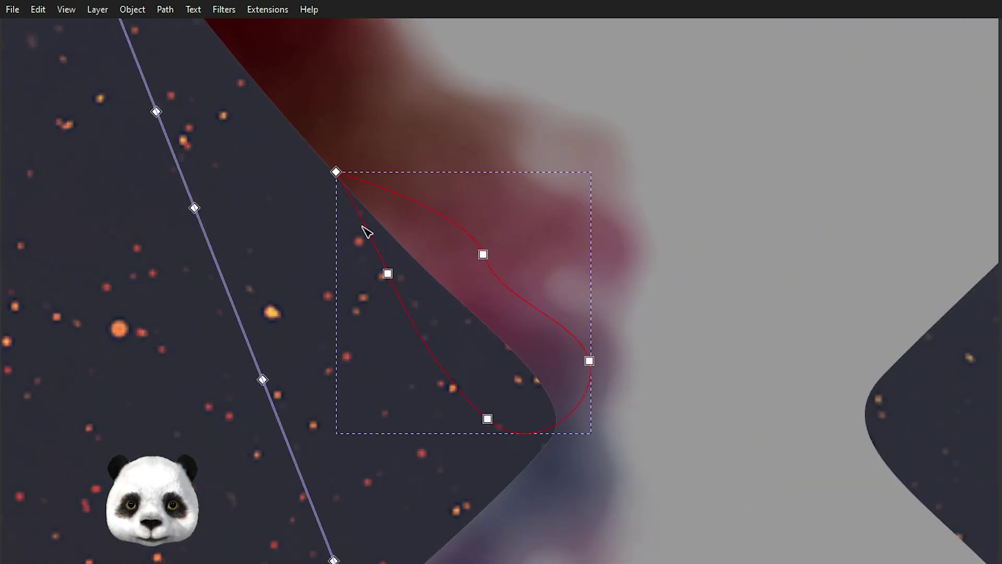
double_click(365, 221)
left_click_drag(365, 223, 274, 230)
left_click_drag(387, 274, 344, 315)
Step: Move the outer edge node of the lower splash shape slightly farther outside the hourglass below the neck
scroll(499, 385, "down", 2)
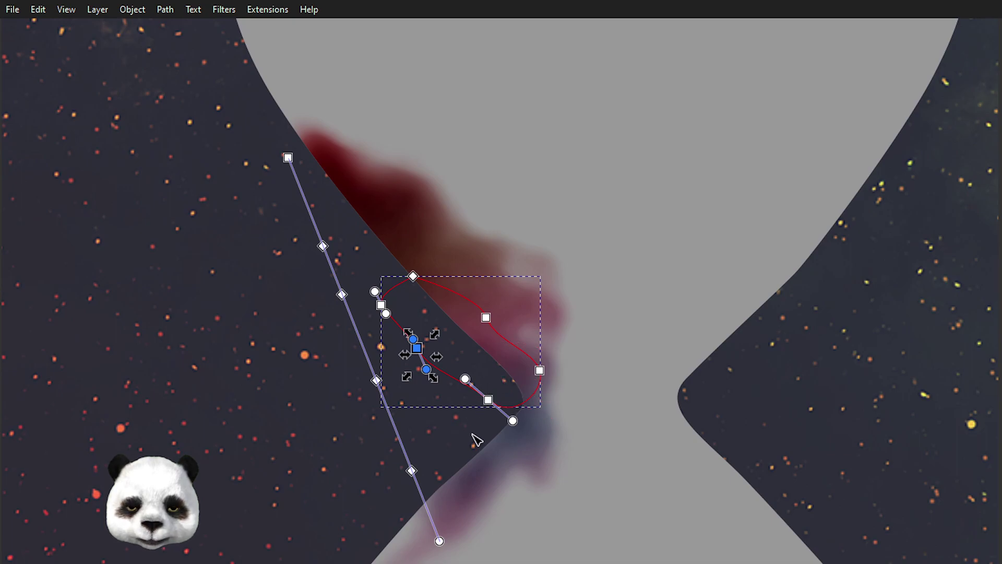
left_click(469, 467)
mouse_move(477, 448)
left_mouse_down()
mouse_move(459, 437)
mouse_move(469, 445)
left_mouse_up()
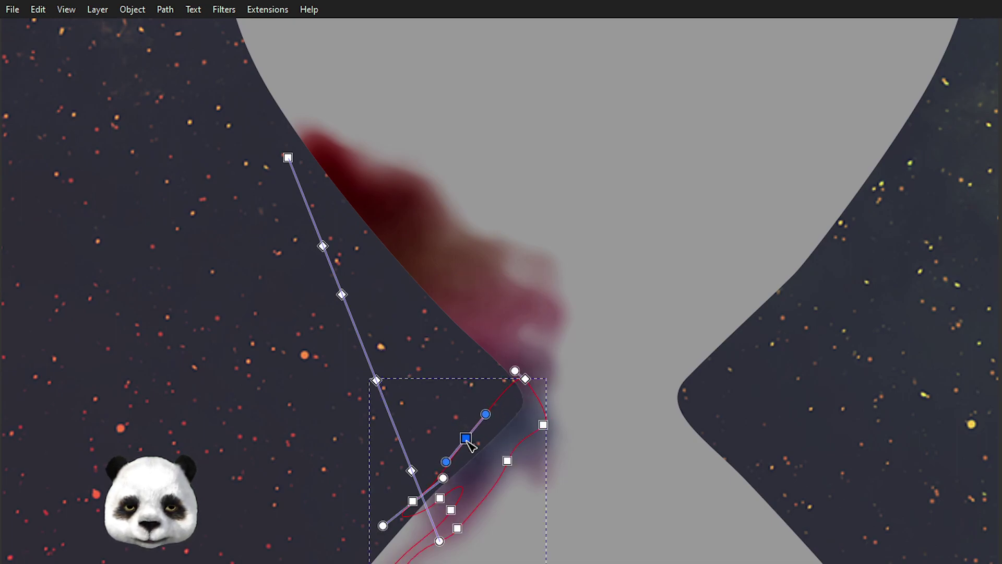
Step: Pull the outer edge node of the small shape at the hourglass neck beyond the outline so it fills the clipped edge
left_click(484, 332)
left_click(391, 237)
left_click(342, 181)
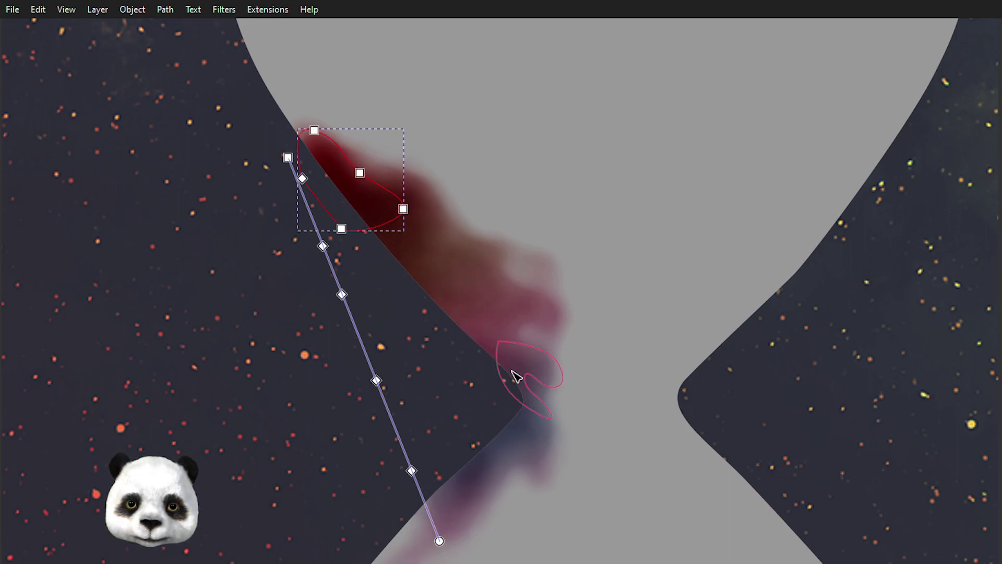
left_click(505, 383)
mouse_move(506, 386)
left_mouse_down()
mouse_move(476, 387)
mouse_move(492, 396)
left_mouse_up()
scroll(491, 397, "down", 5)
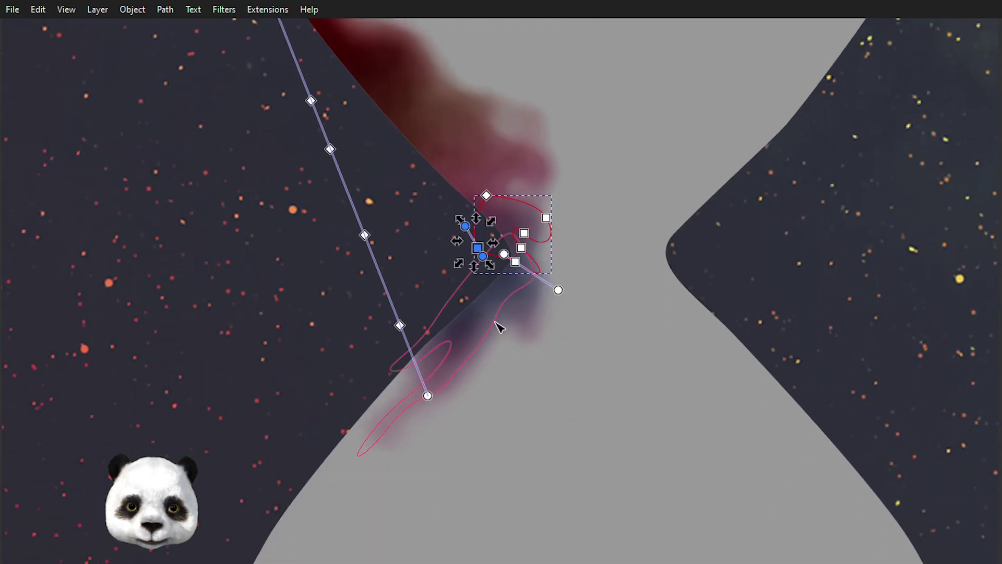
Step: Nudge the outer node at the lower splash shape's side tip slightly outward, then deselect the shape
left_click(421, 365)
left_click_drag(403, 355, 401, 358)
left_click(277, 327)
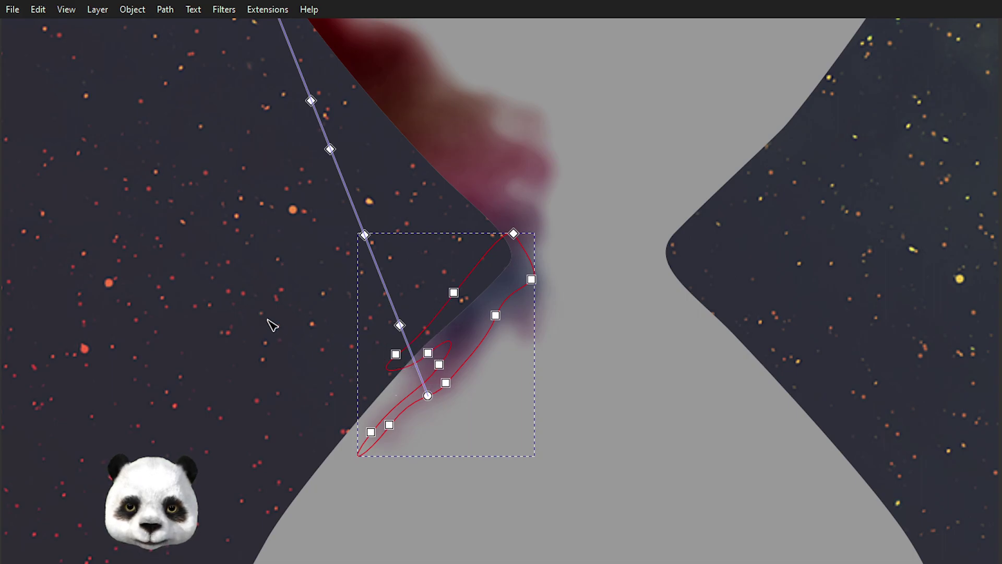
left_click(268, 316)
scroll(264, 307, "down", 4)
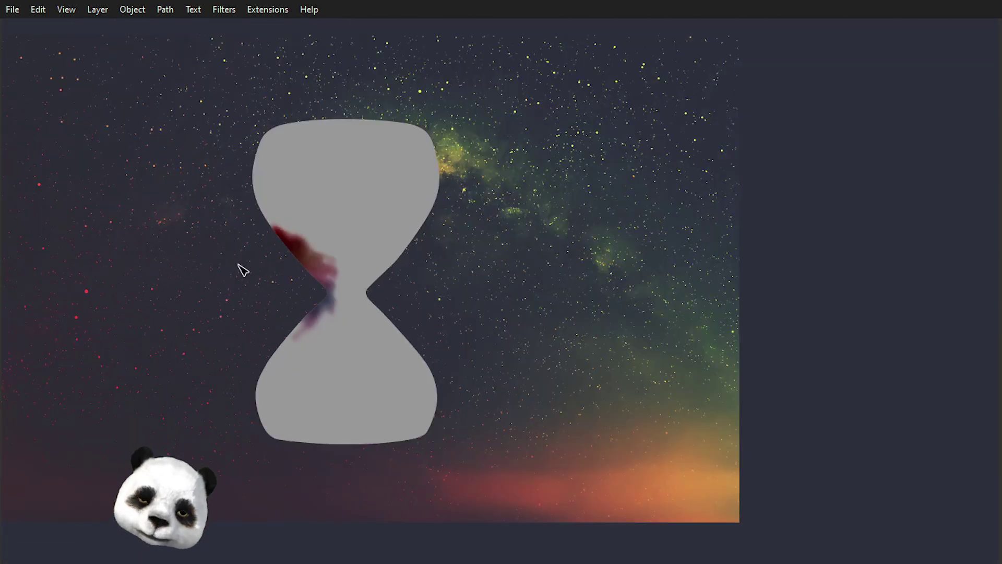
Step: Convert the splash's gradient to radial, shift its center toward the lower-left outside the neck, and slightly lengthen its vertical and horizontal radii
scroll(239, 257, "up", 2)
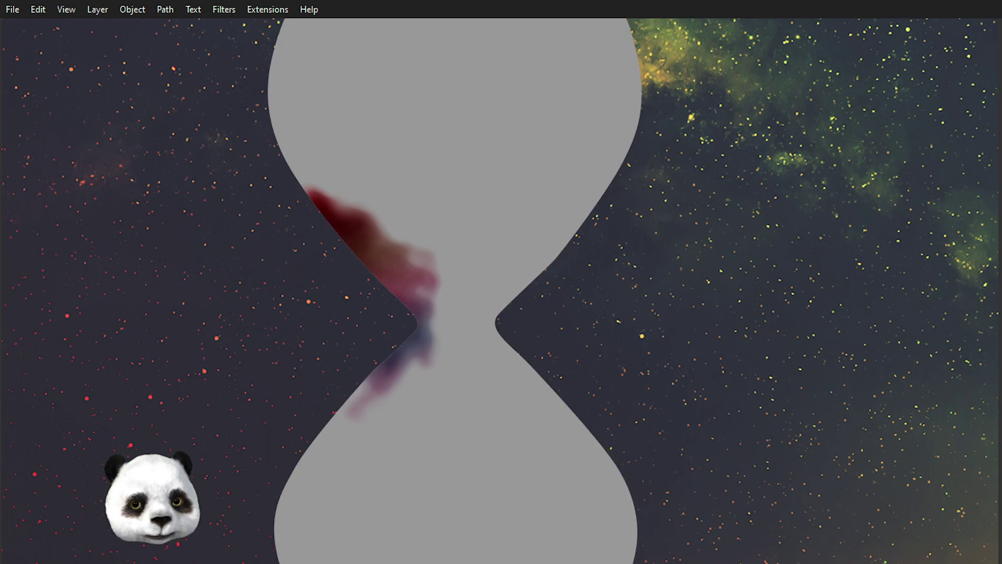
left_click(366, 235)
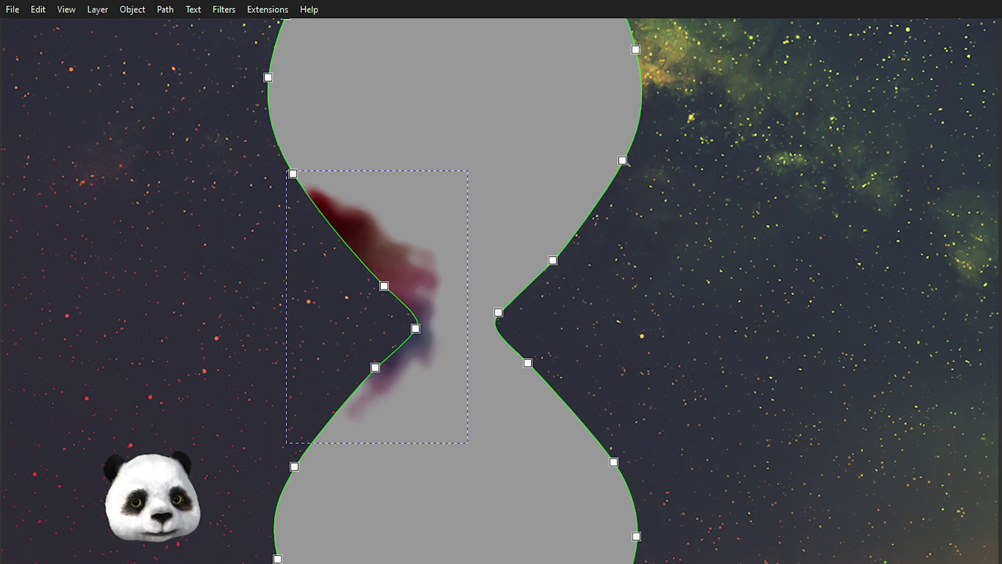
key("g")
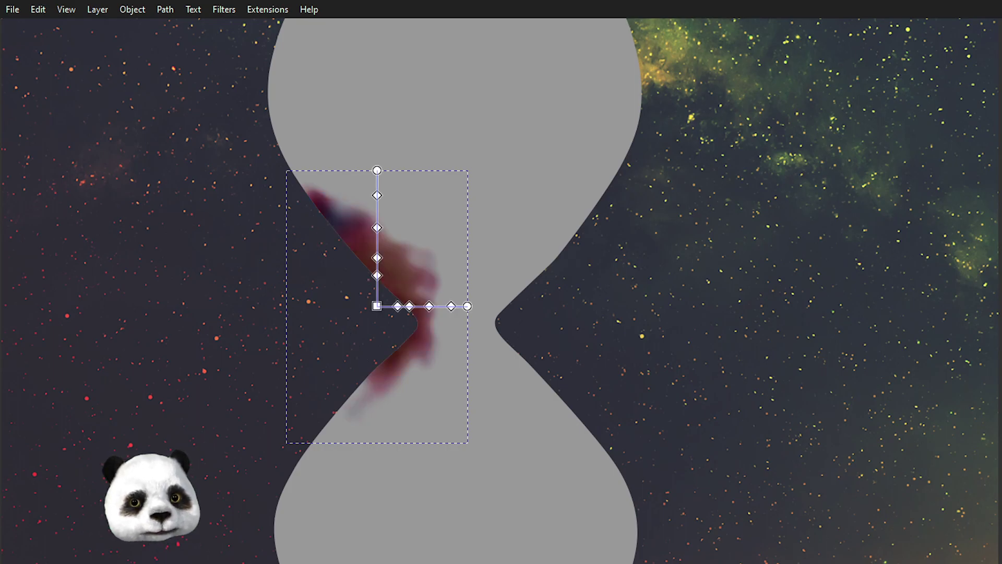
left_click(376, 306)
mouse_move(377, 306)
left_mouse_down()
mouse_move(355, 313)
mouse_move(364, 324)
mouse_move(360, 316)
left_mouse_up()
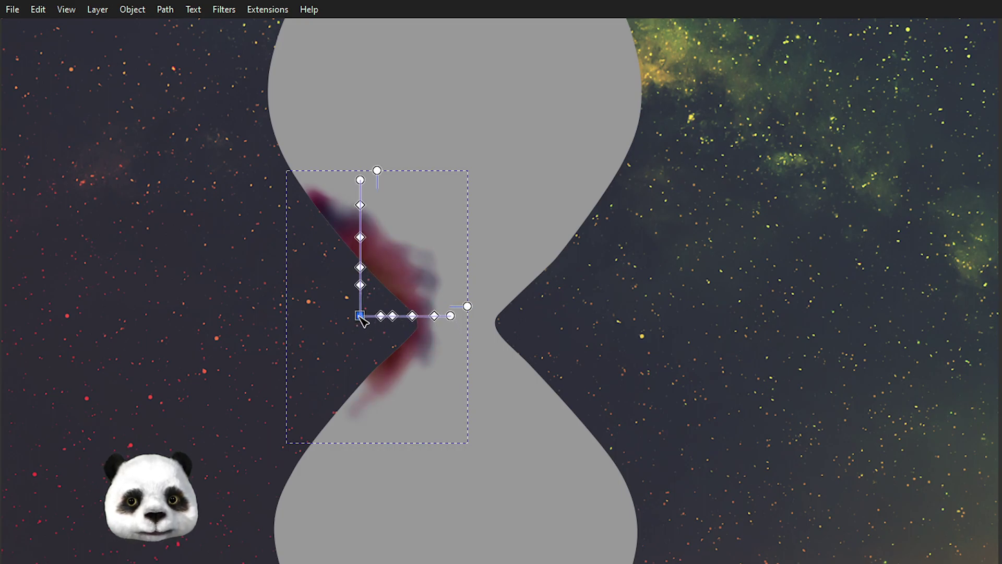
left_click(360, 179)
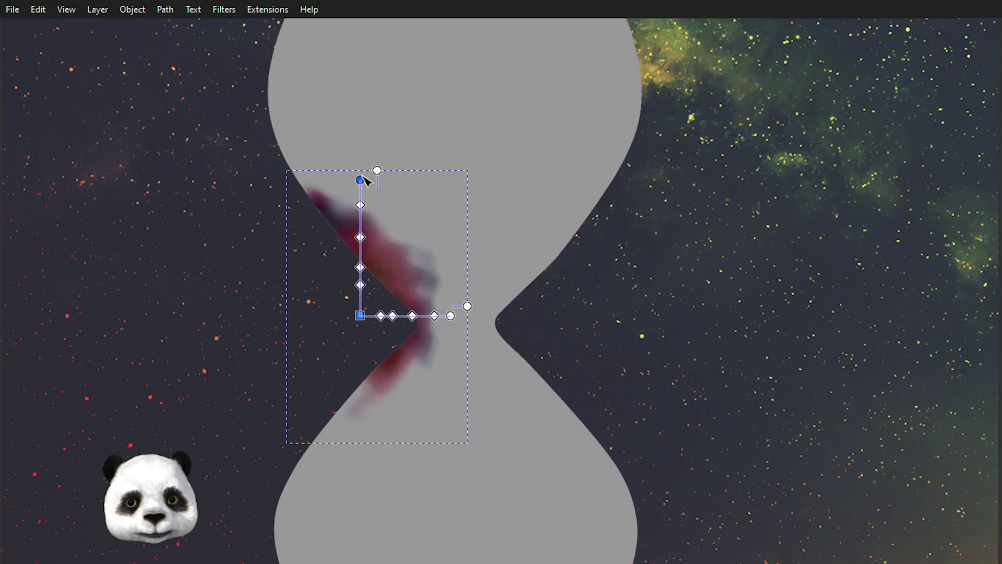
mouse_move(361, 179)
left_mouse_down()
mouse_move(363, 217)
mouse_move(358, 176)
left_mouse_up()
left_click(468, 307)
mouse_move(468, 307)
left_mouse_down()
mouse_move(479, 309)
mouse_move(458, 317)
left_mouse_up()
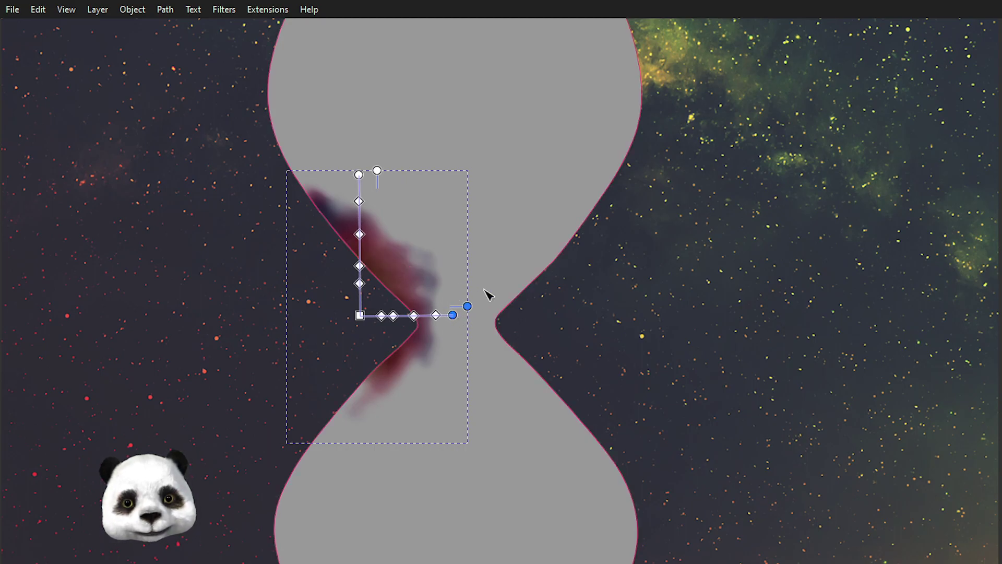
Step: Hide the gray hourglass shape and view the splash against the starry background
scroll(454, 265, "up", 1)
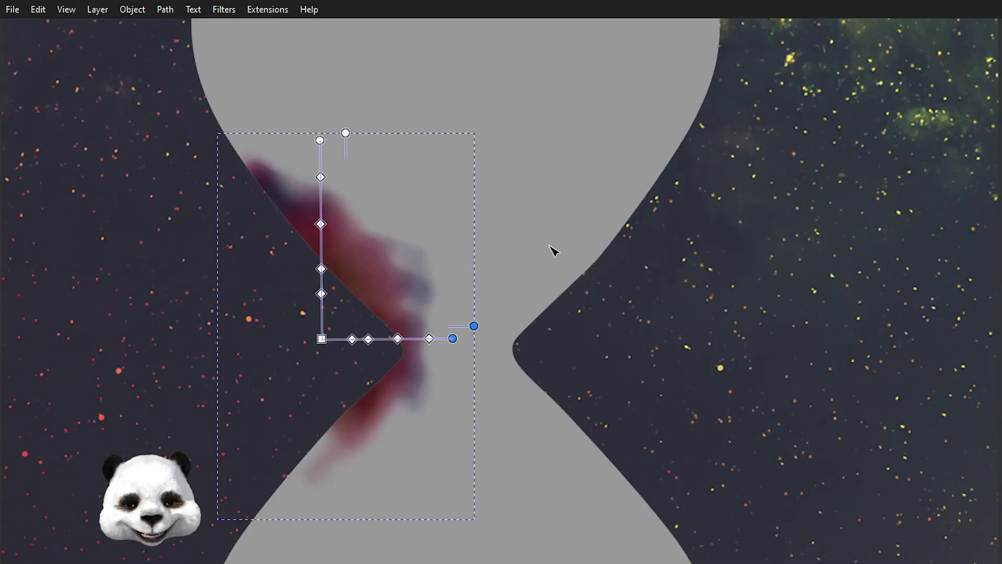
left_click_drag(553, 251, 691, 298)
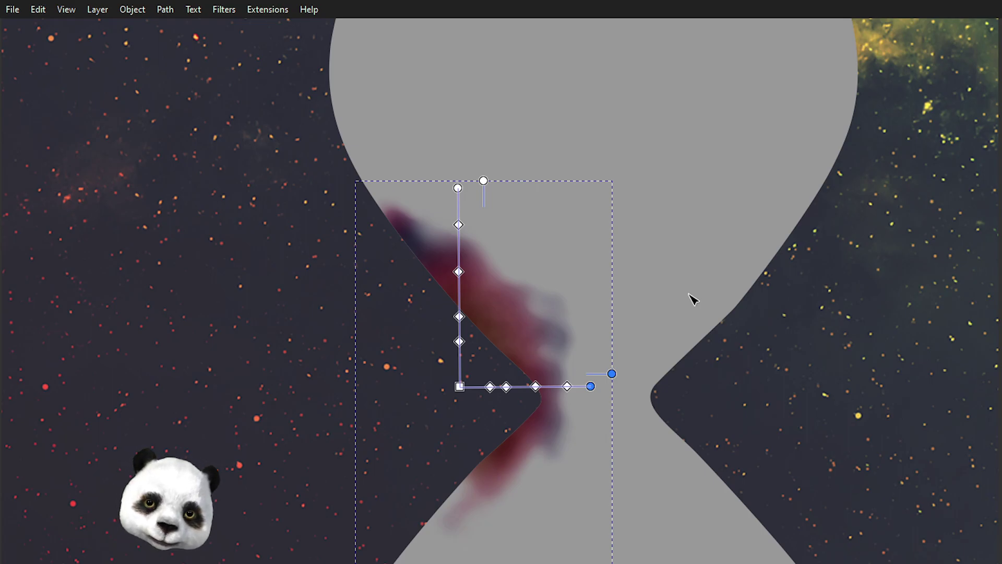
scroll(692, 299, "down", 2)
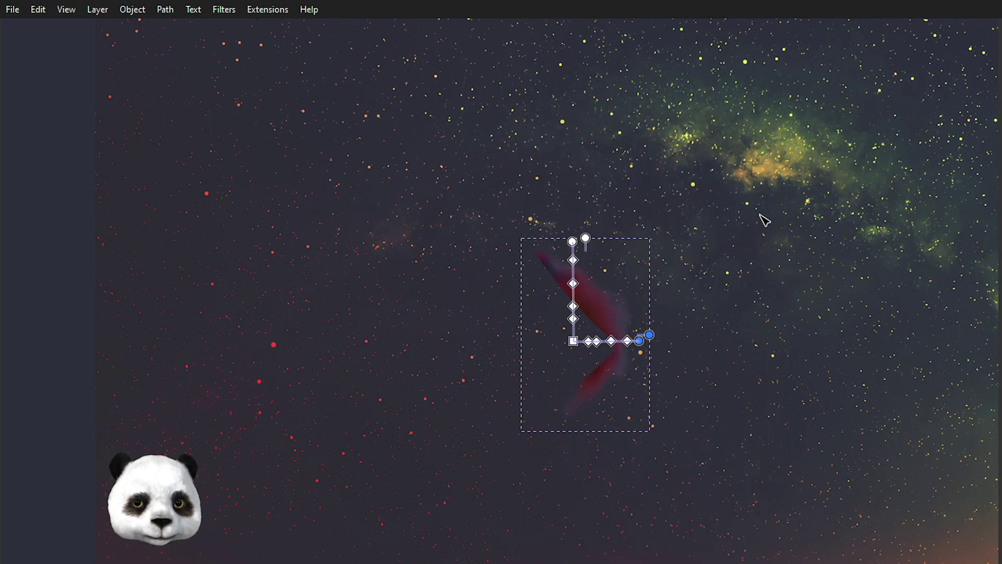
scroll(770, 224, "down", 3)
left_click_drag(776, 223, 651, 244)
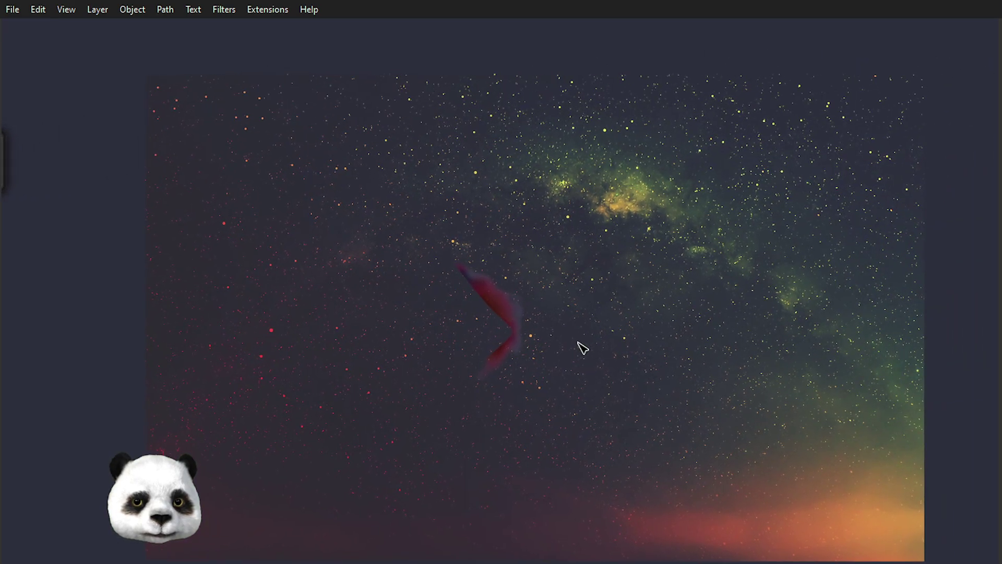
scroll(568, 343, "up", 1)
scroll(567, 341, "down", 1)
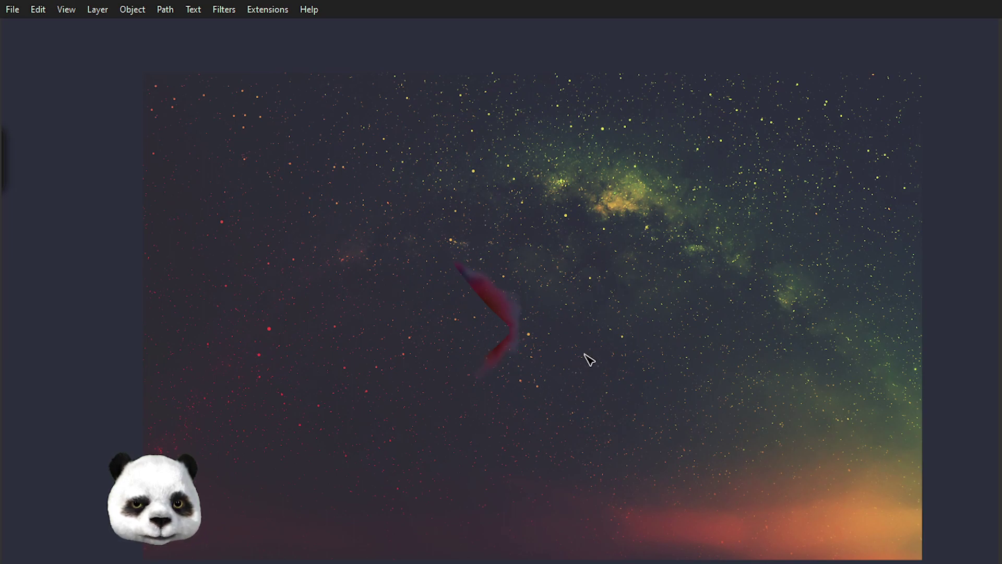
scroll(609, 297, "up", 1)
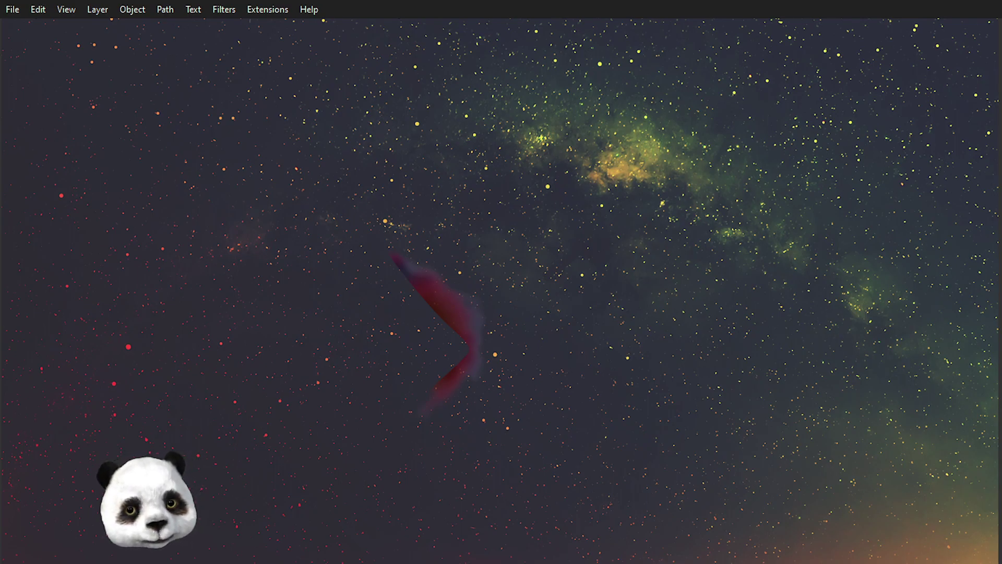
Step: Examine the splash's gradient colors and soft edges against the starry background, both selected and deselected
left_click(456, 313)
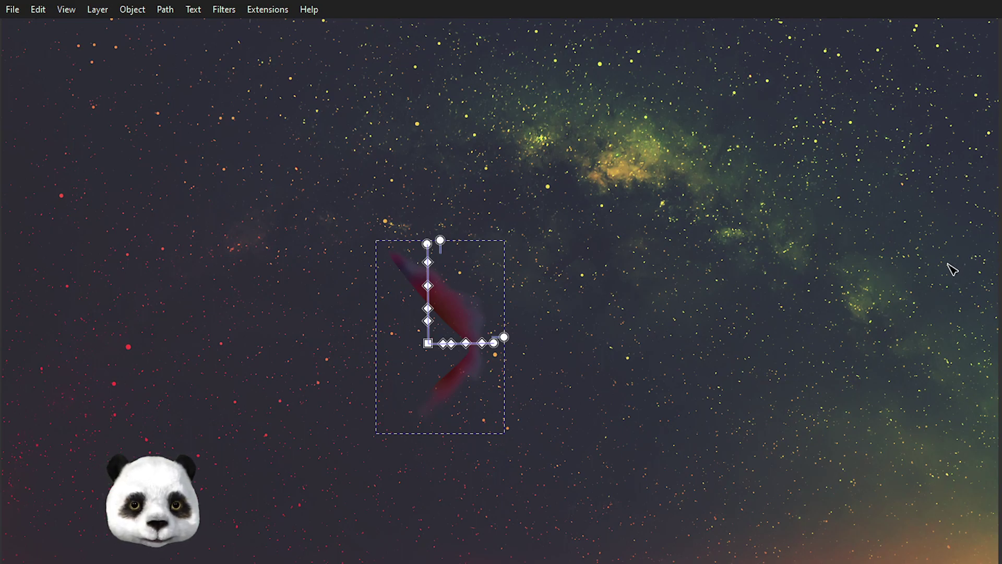
scroll(490, 327, "up", 2)
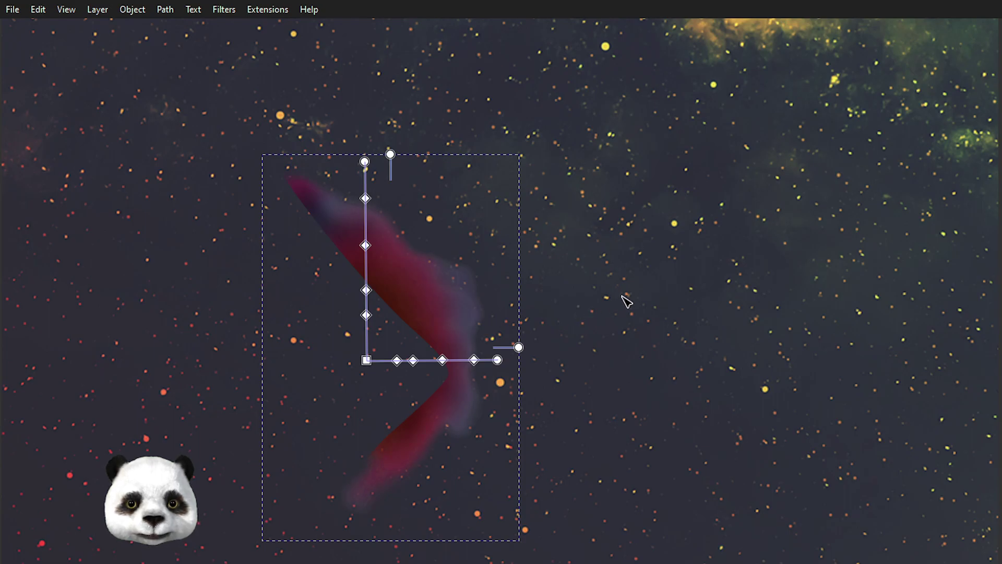
key("Escape")
scroll(624, 297, "down", 2)
scroll(637, 299, "down", 1)
scroll(646, 296, "up", 1)
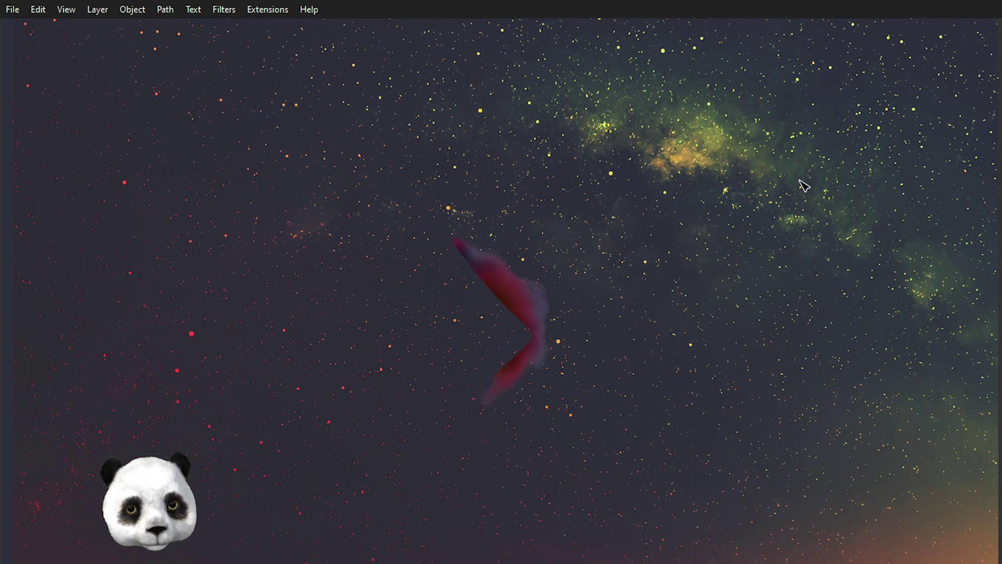
key("Tab")
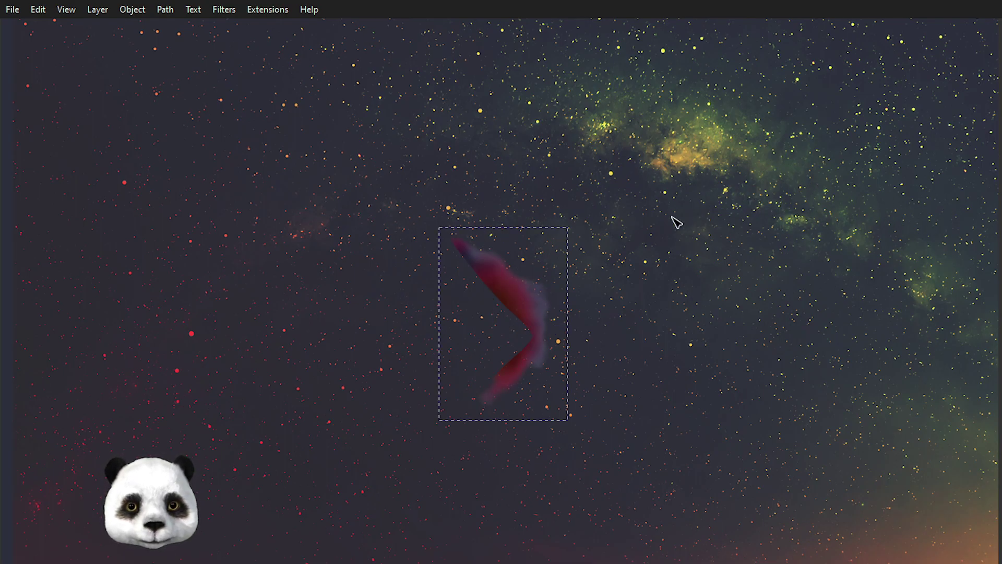
scroll(637, 234, "up", 3)
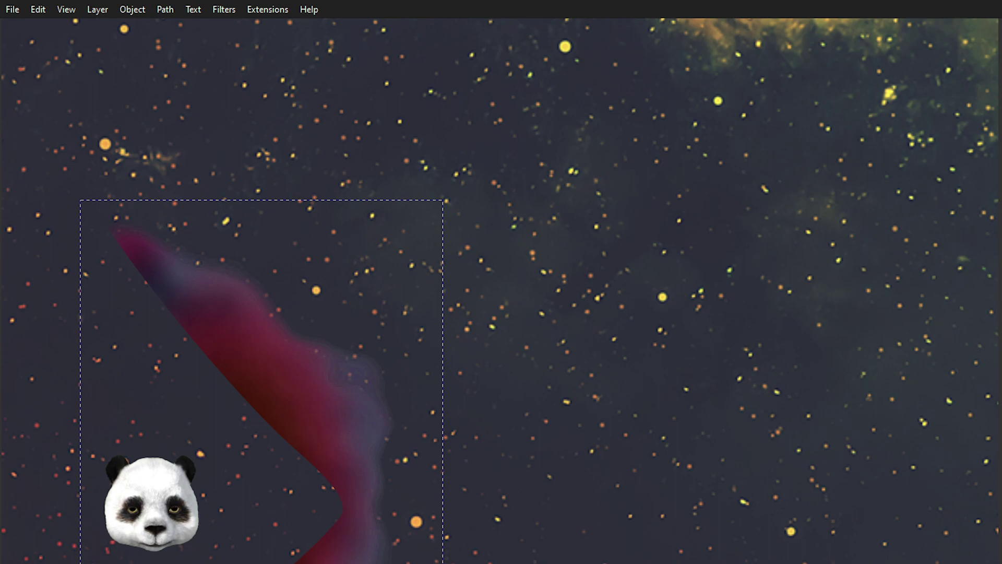
key("n")
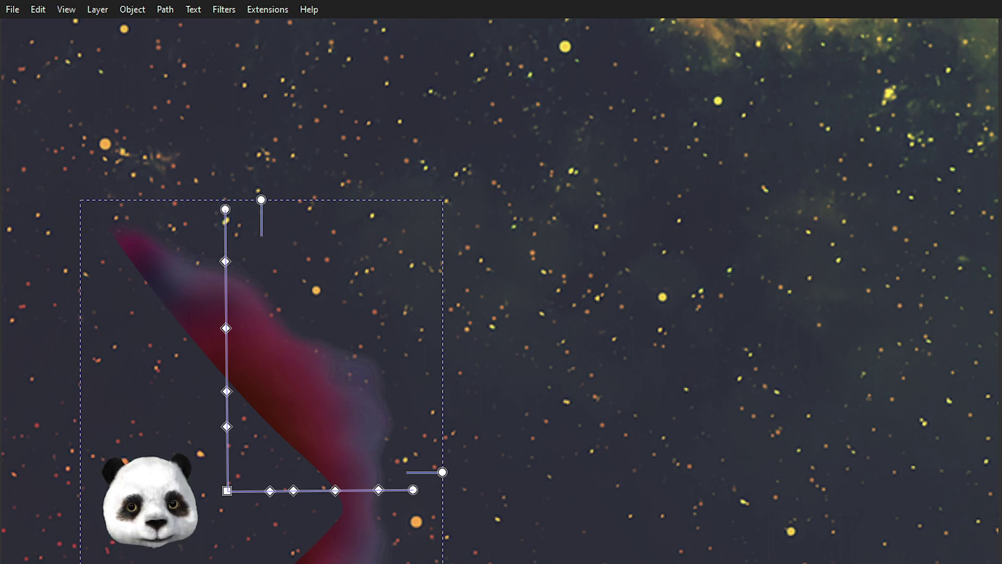
key("Escape")
left_click_drag(526, 336, 621, 226)
scroll(619, 240, "down", 3)
scroll(629, 249, "up", 1)
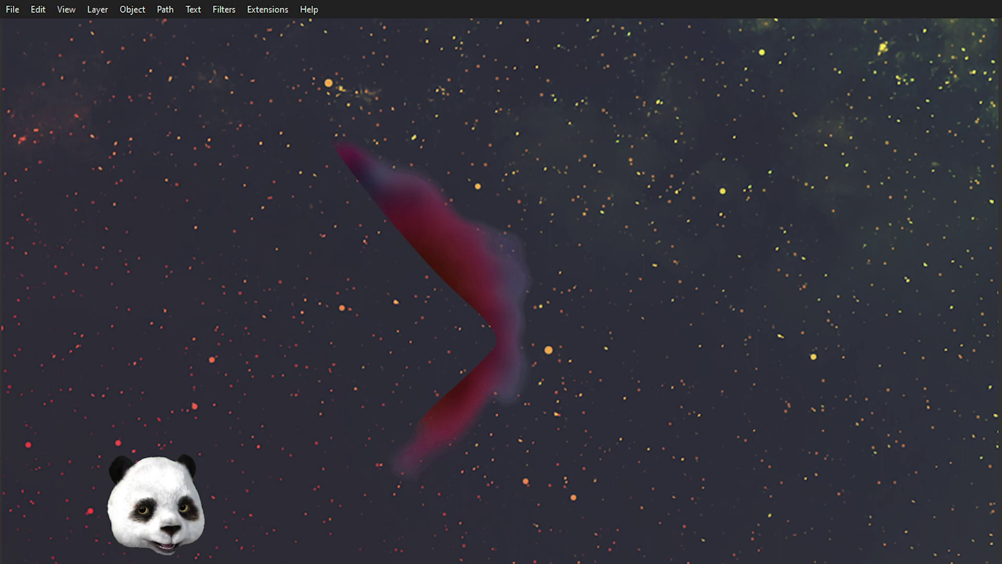
Step: Increase the splash's horizontal blur and show the gray hourglass behind it again
key("Tab")
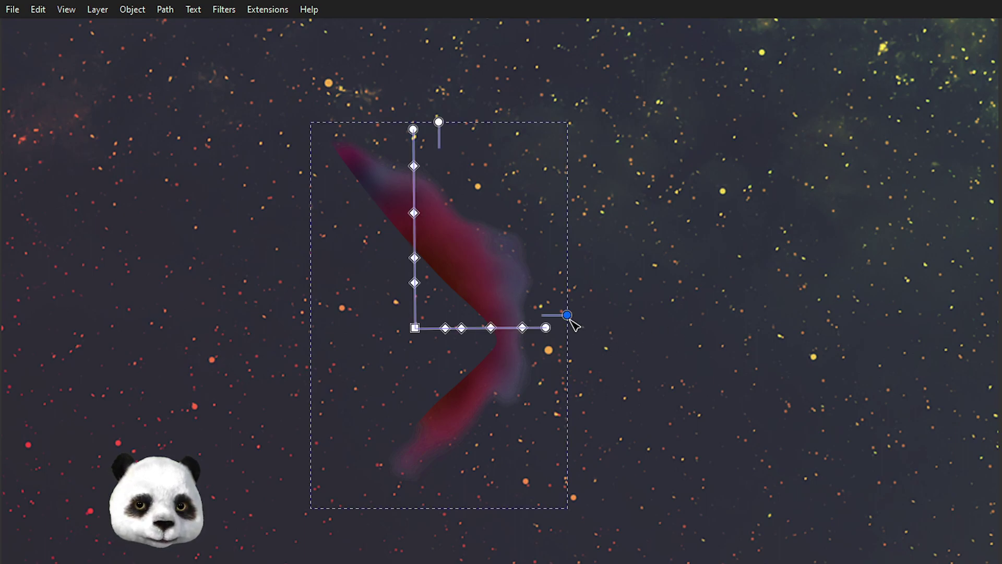
left_click_drag(574, 317, 600, 315)
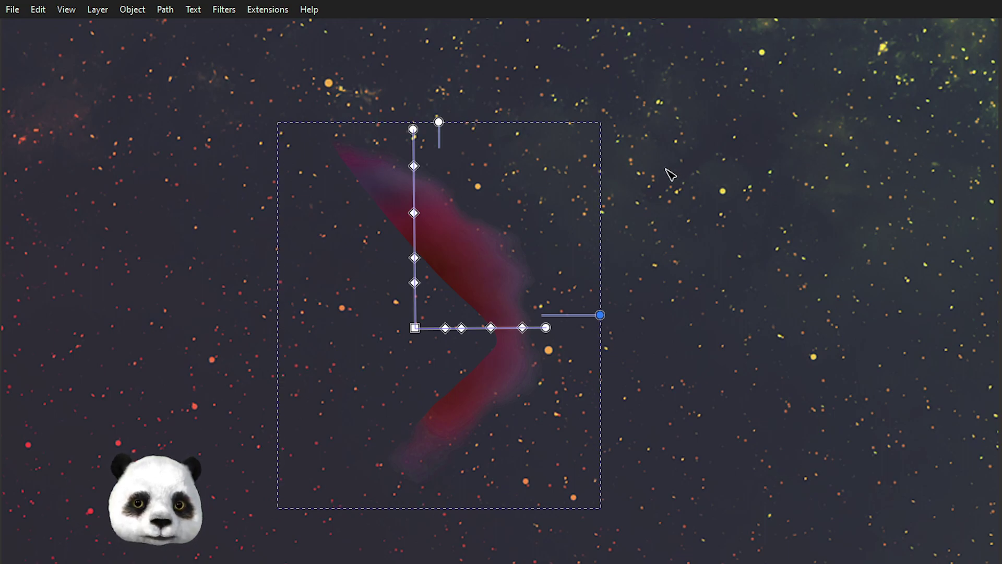
key("s")
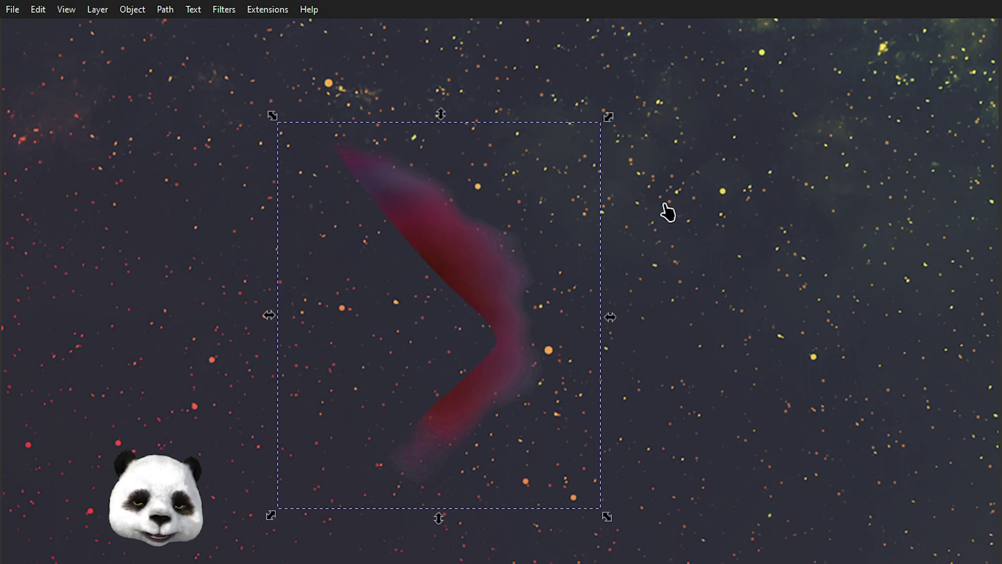
scroll(506, 242, "up", 3, "ctrl")
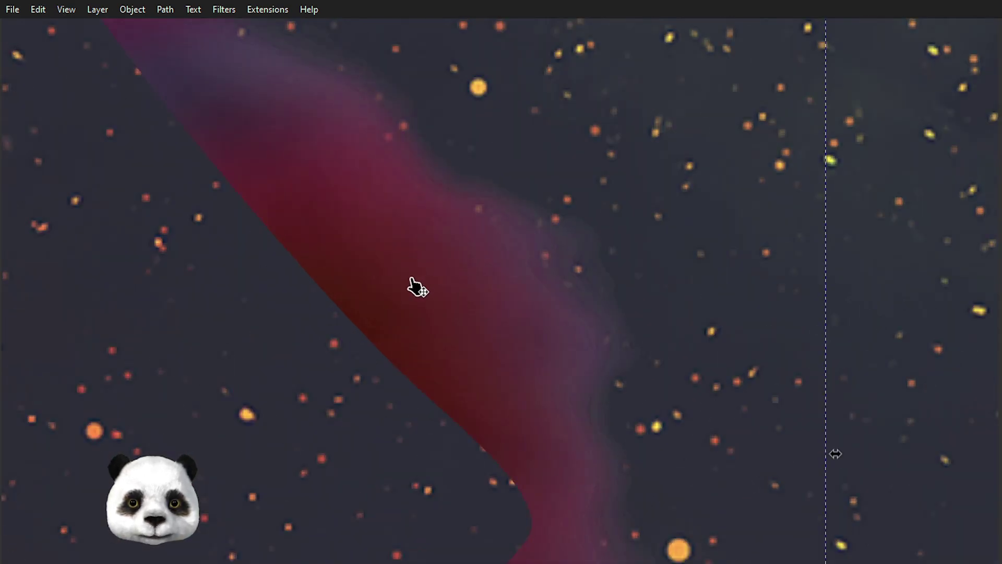
scroll(414, 286, "down", 3, "ctrl")
scroll(539, 265, "down", 2, "ctrl")
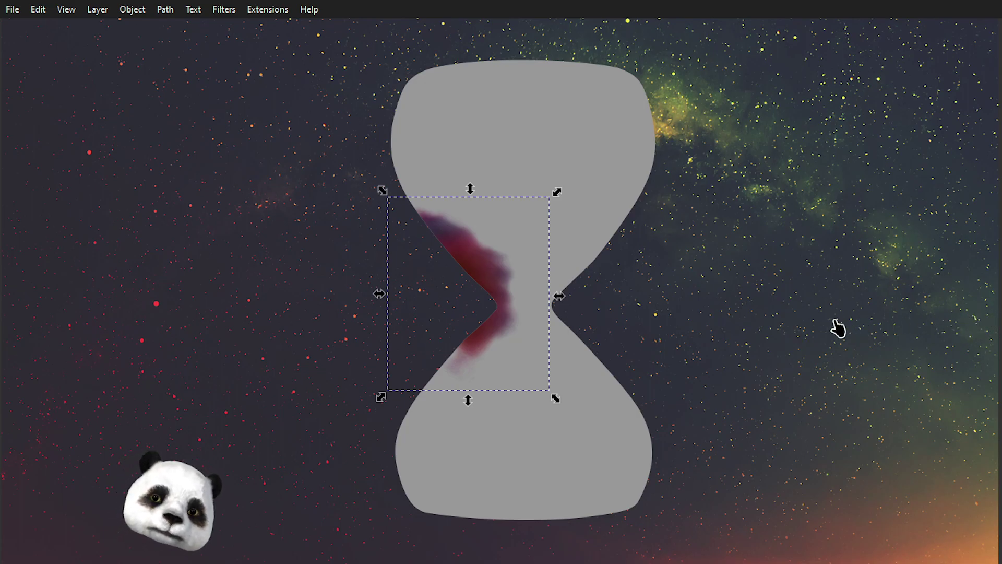
Step: Reshape the small hooked shape near the splash's outer edge above the neck by moving its corner node up and outward
scroll(386, 293, "up", 2)
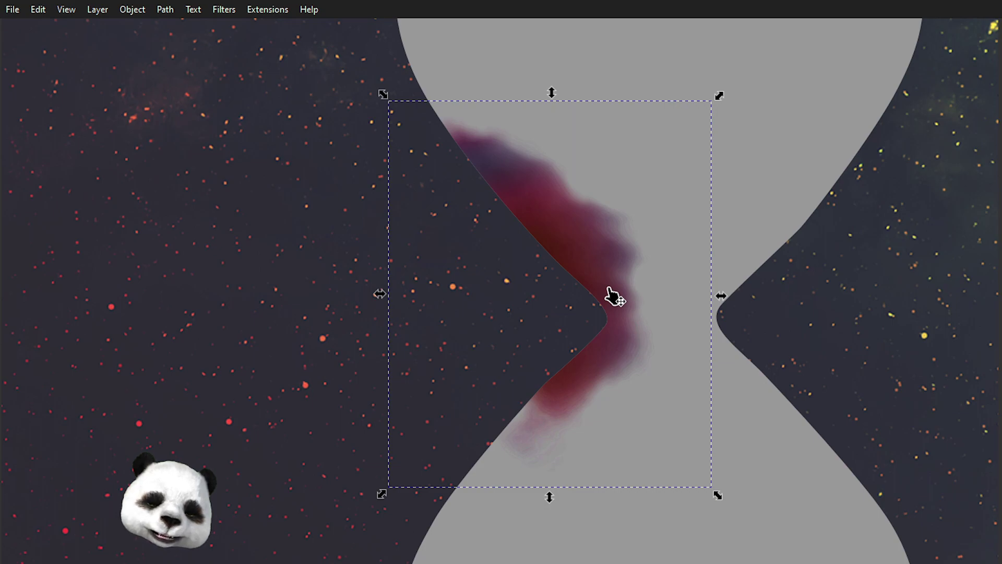
key("n")
left_click(547, 216)
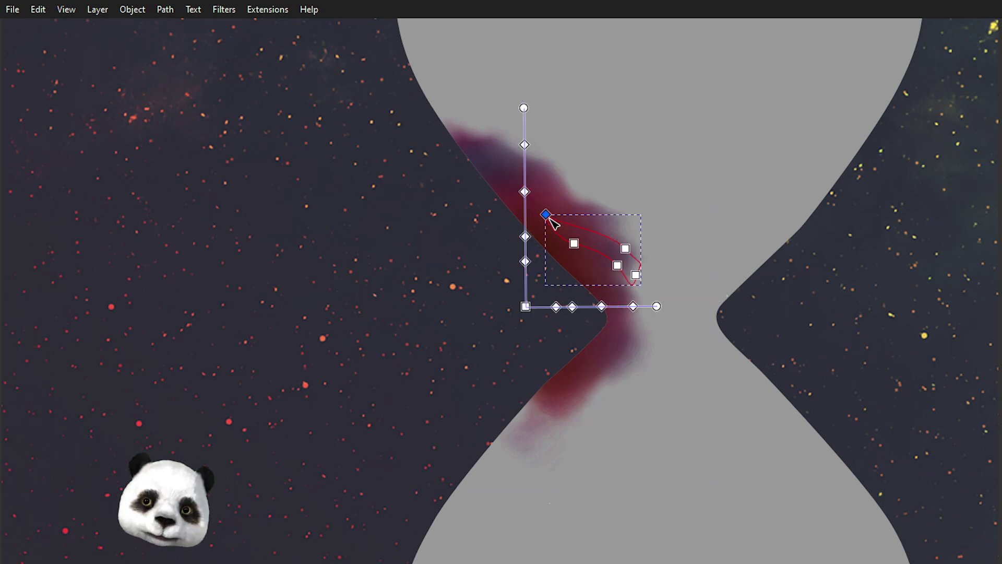
scroll(548, 218, "up", 3)
left_click_drag(539, 198, 560, 179)
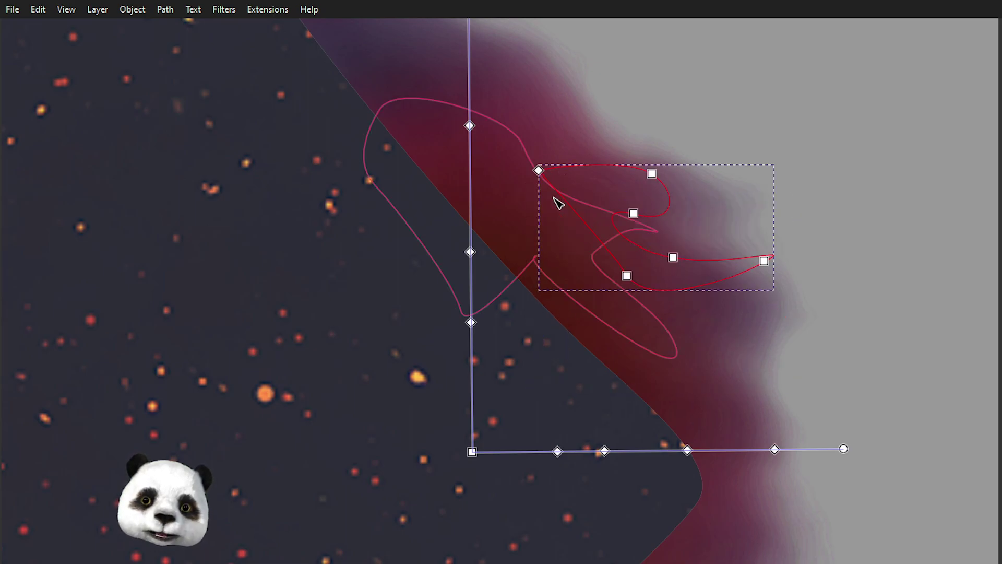
left_click(539, 170)
key("ctrl+z")
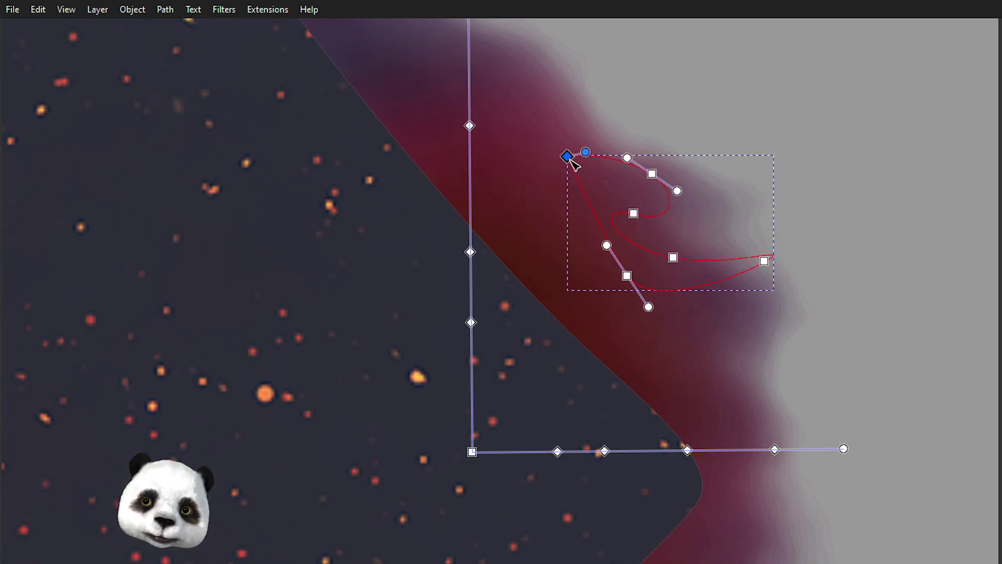
key("ctrl+z")
Step: Pull the upper-right edge of the large shape overlapping the hourglass outline slightly inward by moving its node
left_click_drag(586, 204, 554, 210)
key("ctrl+z")
key("ctrl+z")
key("ctrl+z")
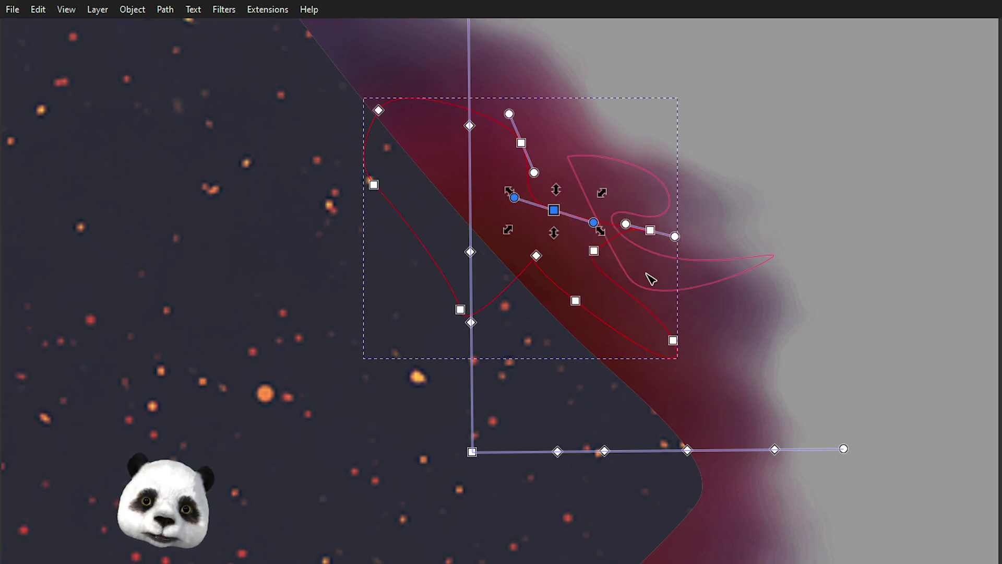
key("ctrl+z")
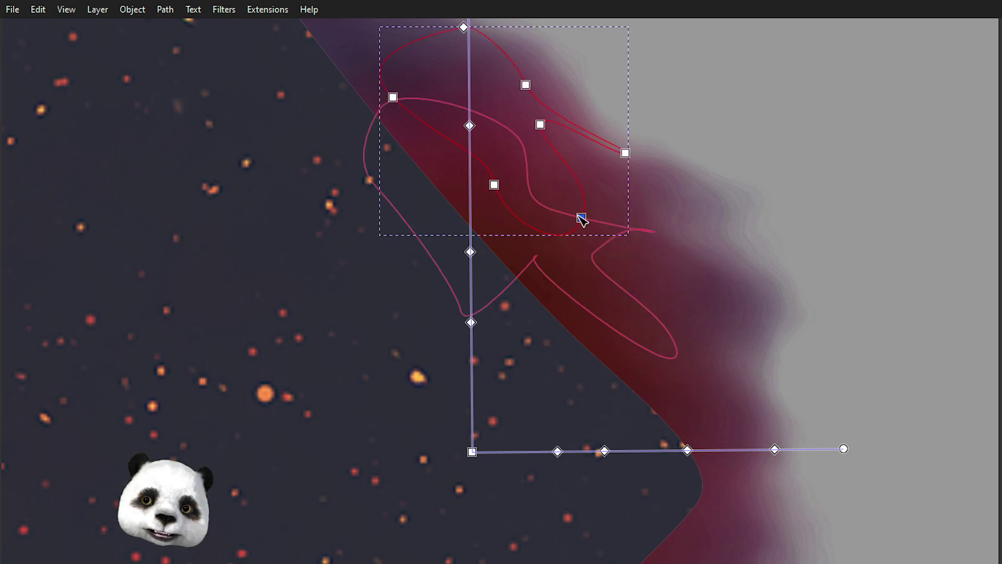
Step: Reshape the splash's upper lobe by pulling its lower-right node inward and nudging its left and top nodes
left_click_drag(578, 215, 640, 272)
mouse_move(470, 181)
left_mouse_down()
mouse_move(502, 167)
mouse_move(480, 188)
left_mouse_up()
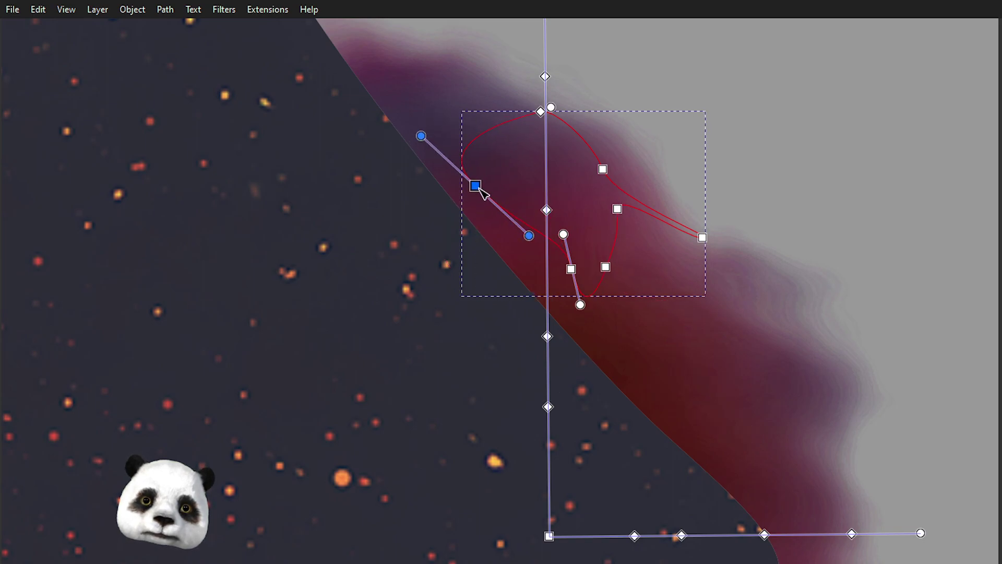
left_click_drag(541, 112, 524, 123)
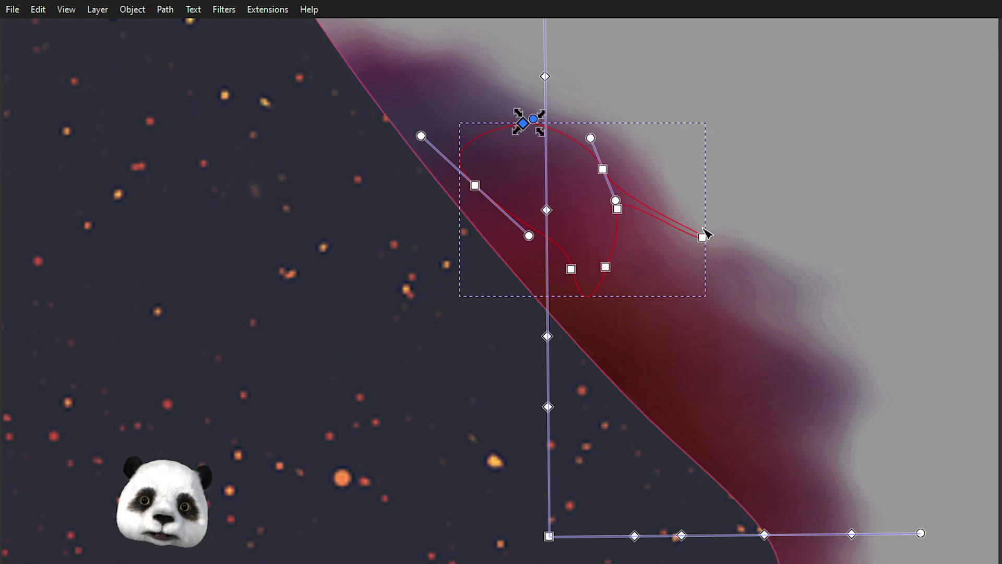
Step: Flatten the oval shape in the dark-red area above the neck by lowering its top node and moving its right node outward
left_click(686, 344)
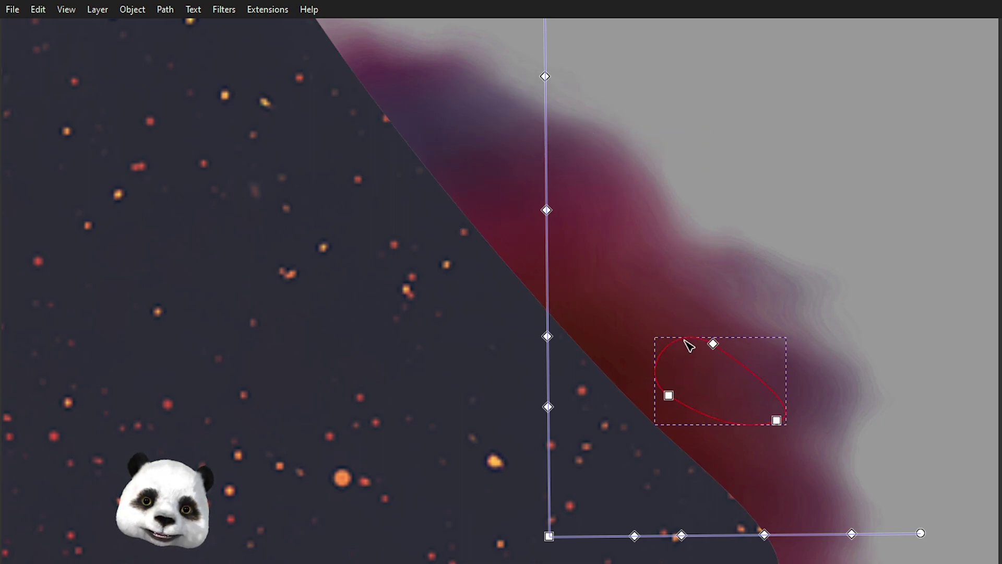
left_click(713, 345)
left_click_drag(711, 351, 715, 390)
scroll(583, 255, "down", 3)
scroll(584, 256, "right", 4)
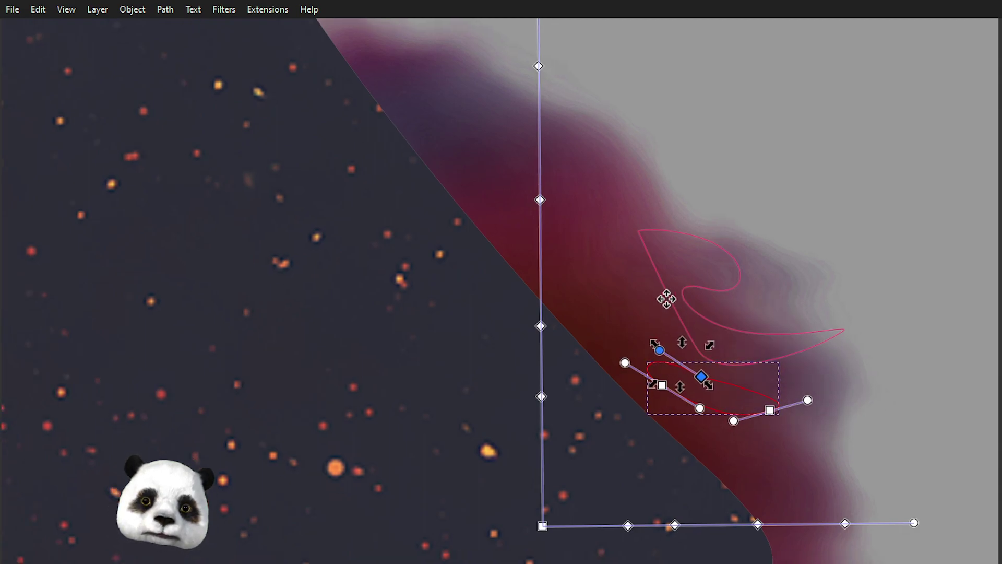
left_click(670, 343)
left_click_drag(670, 344, 691, 358)
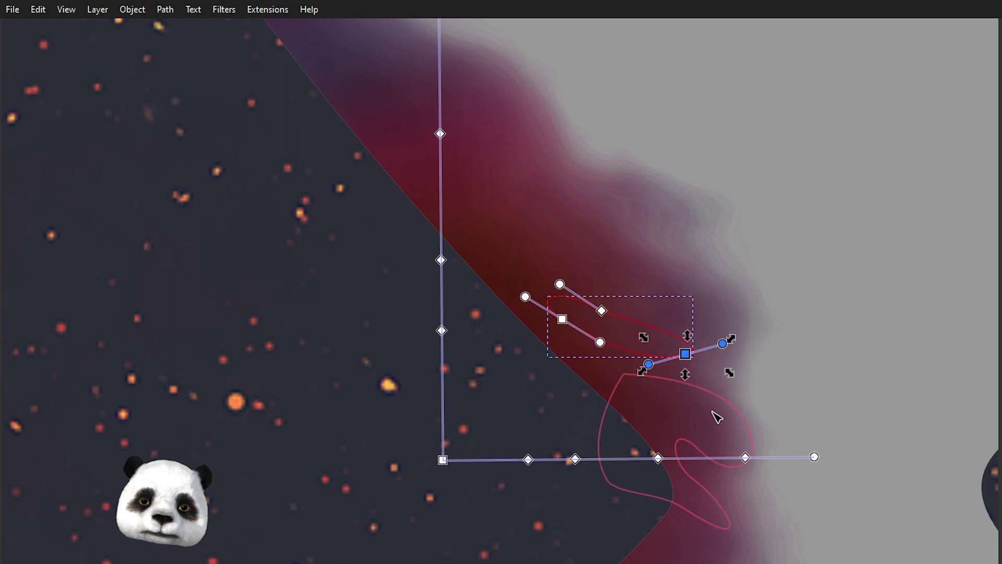
Step: Move a node slightly upward on the shape beside the hourglass neck and deselect the shape
scroll(716, 416, "down", 6)
scroll(716, 416, "right", 2)
left_click(648, 326)
left_click(658, 325)
left_click_drag(659, 324, 661, 306)
left_click(300, 323)
scroll(279, 318, "down", 4)
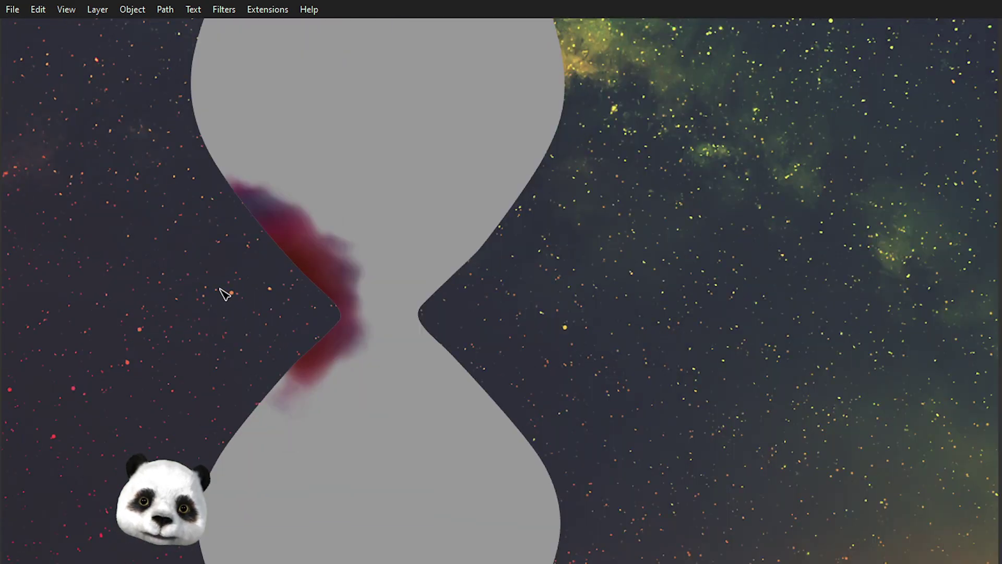
Step: Extend the lower tip of the small shape just below the neck slightly down and outward
scroll(224, 294, "up", 2)
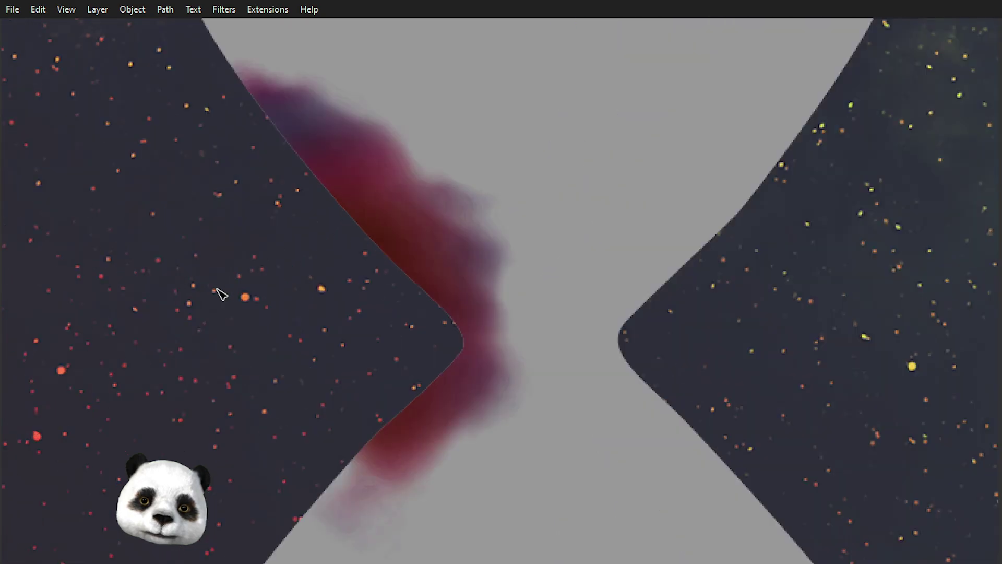
left_click(448, 402)
left_click(473, 389)
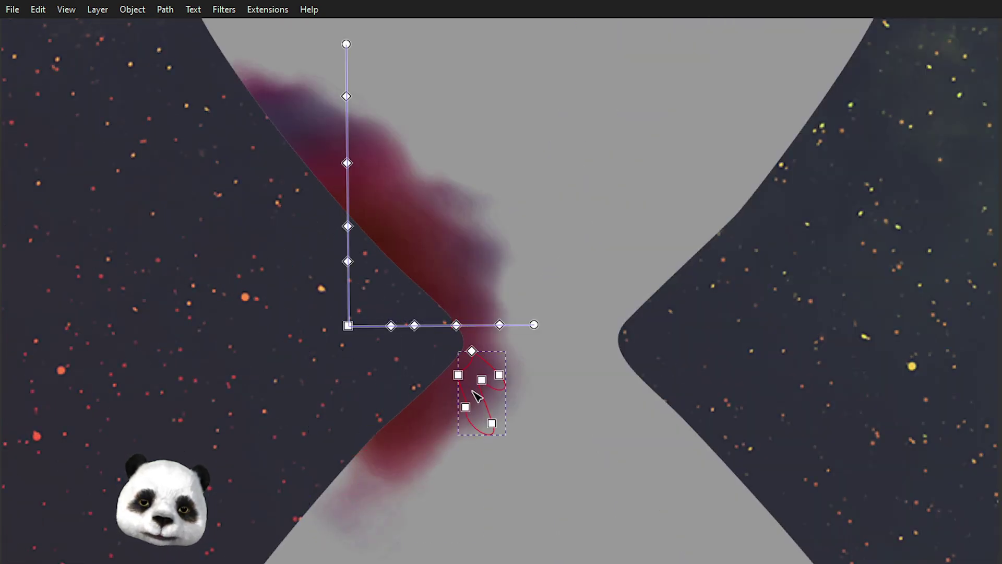
left_click(496, 428)
left_click_drag(500, 437, 507, 448)
left_click(504, 441)
key("Escape")
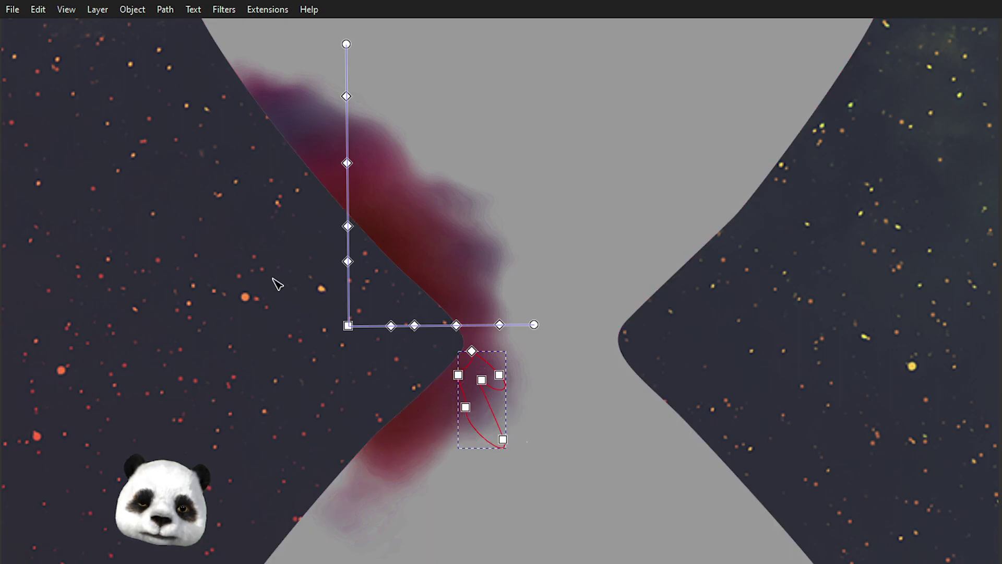
key("Escape")
Step: Raise the outer tip of the large overlapping shape above the neck and deselect it
left_click_drag(291, 282, 432, 390)
scroll(404, 360, "down", 2)
scroll(396, 396, "up", 2)
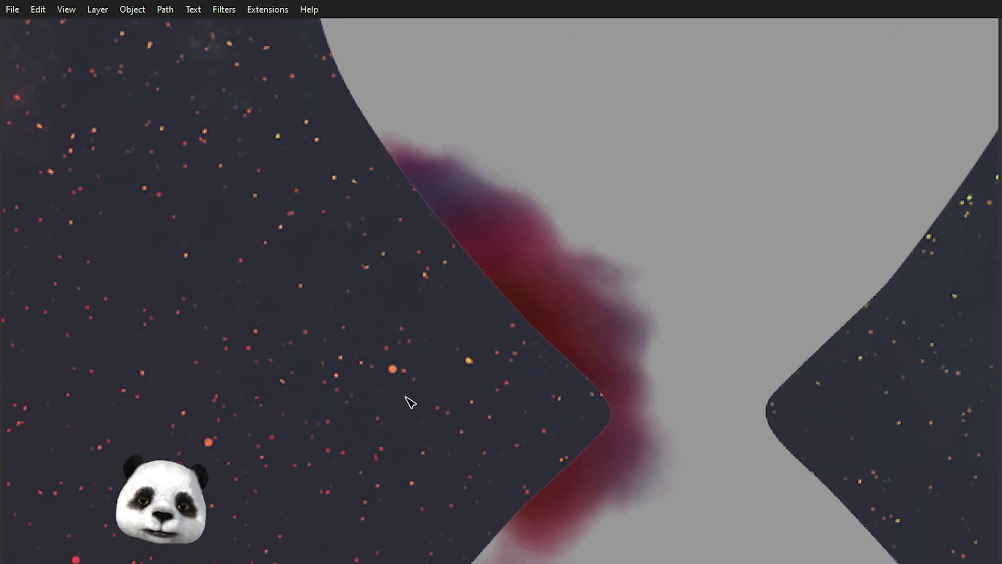
left_click(506, 282)
left_click(557, 298)
scroll(562, 303, "up", 2)
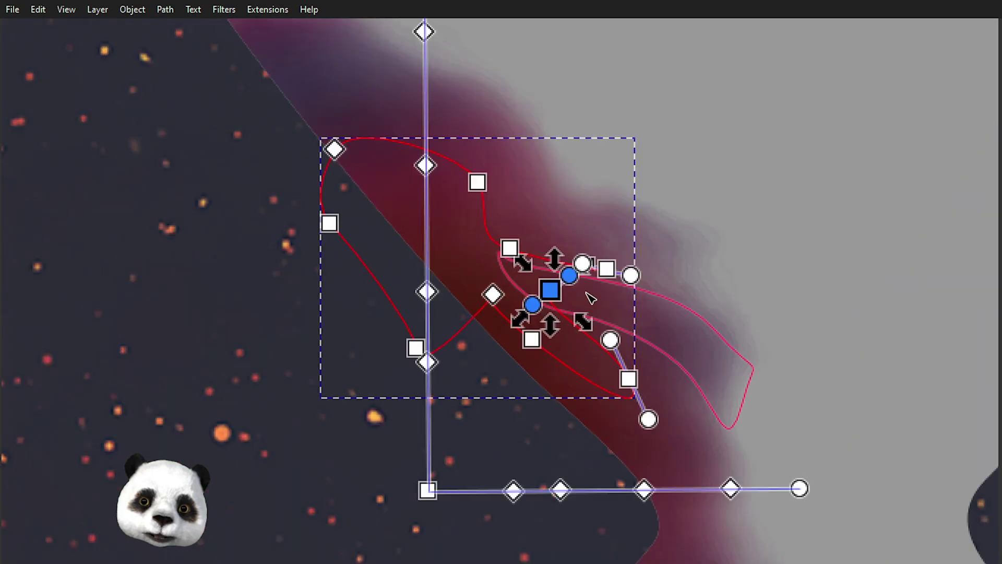
left_click_drag(582, 264, 598, 238)
key("Escape")
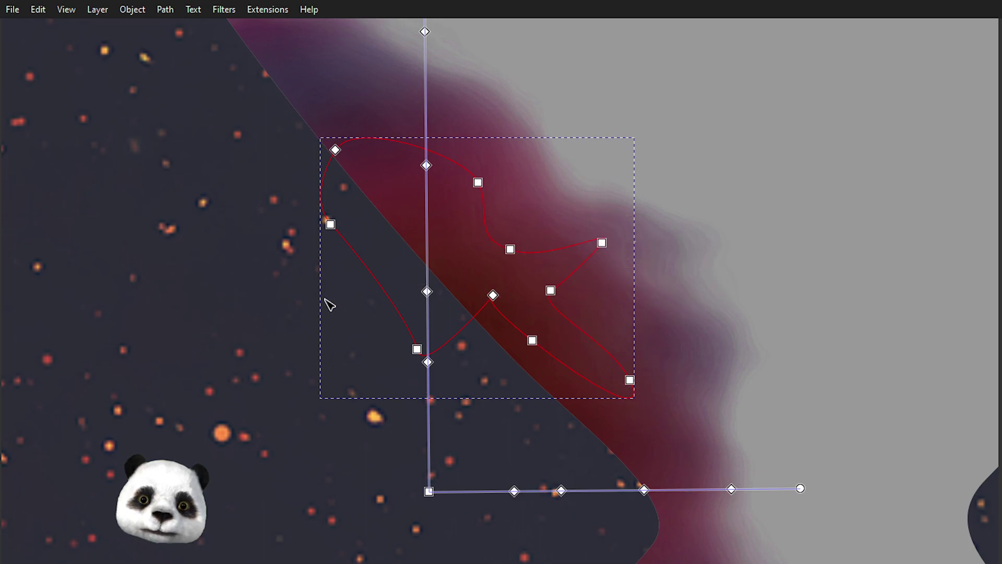
key("Escape")
scroll(198, 285, "down", 3)
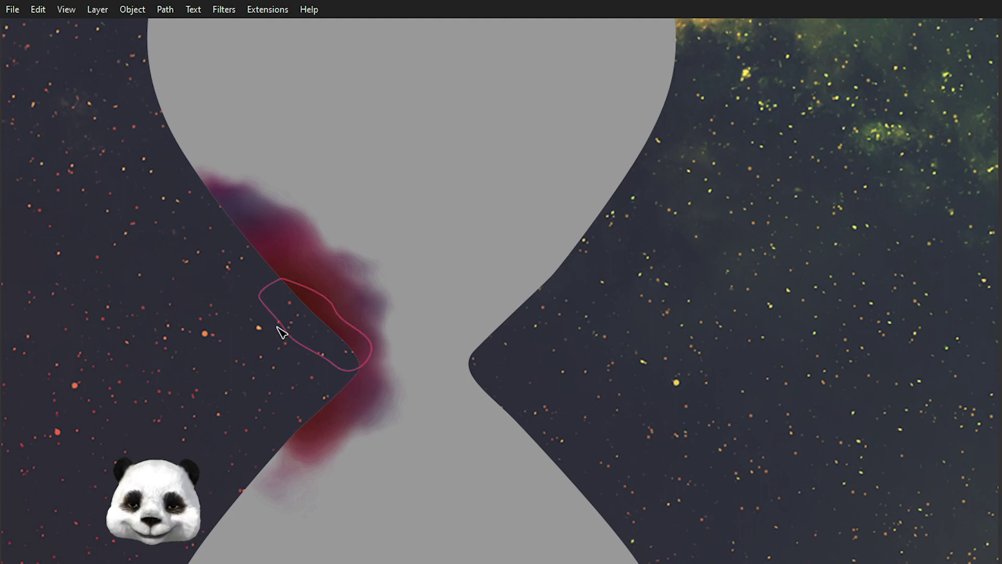
Step: Draw a small closed shape with the Pen tool inside the splash's upper red area
scroll(209, 326, "up", 1)
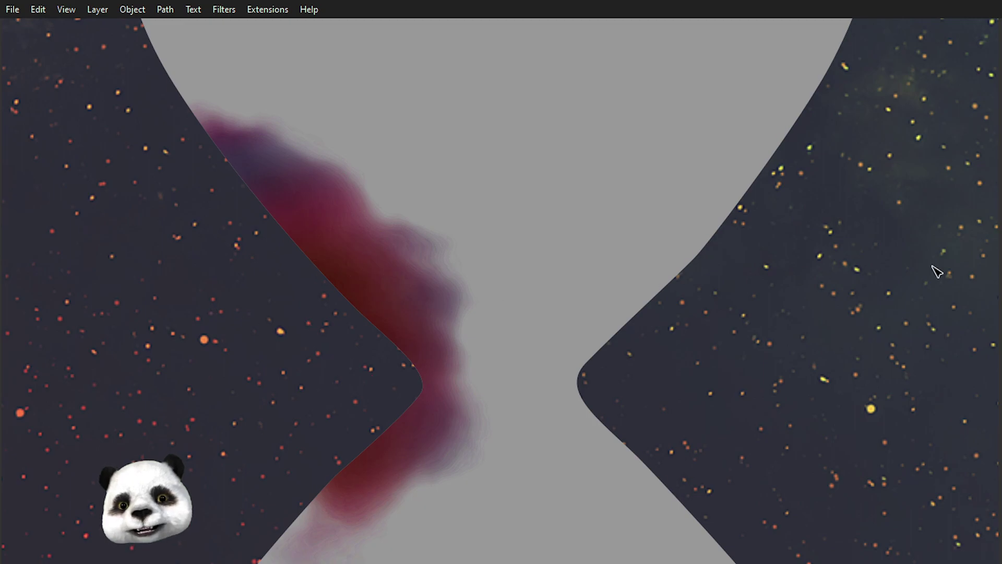
key("b")
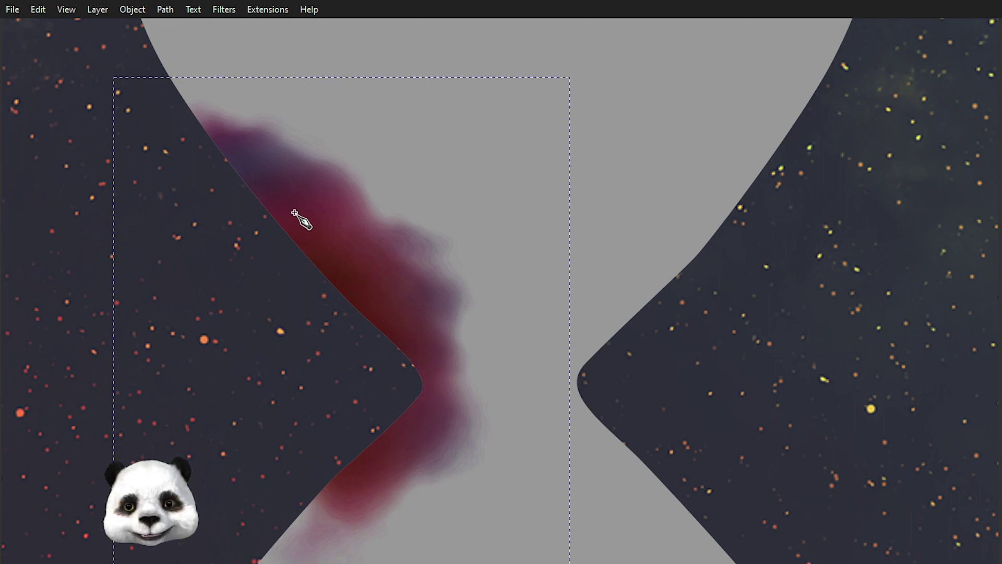
left_click(294, 204)
left_click(306, 226)
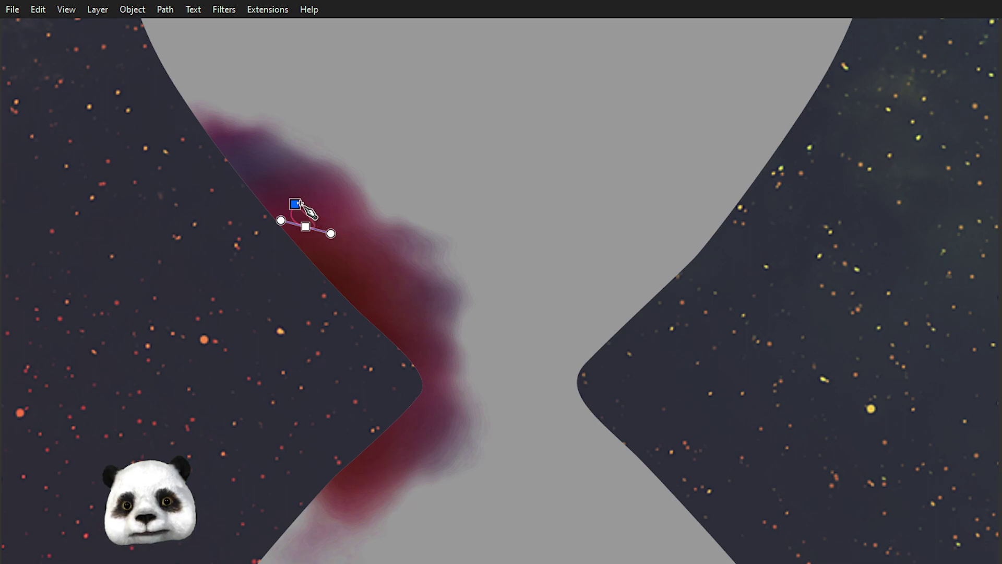
mouse_move(295, 204)
left_mouse_down()
mouse_move(276, 190)
mouse_move(264, 197)
left_mouse_up()
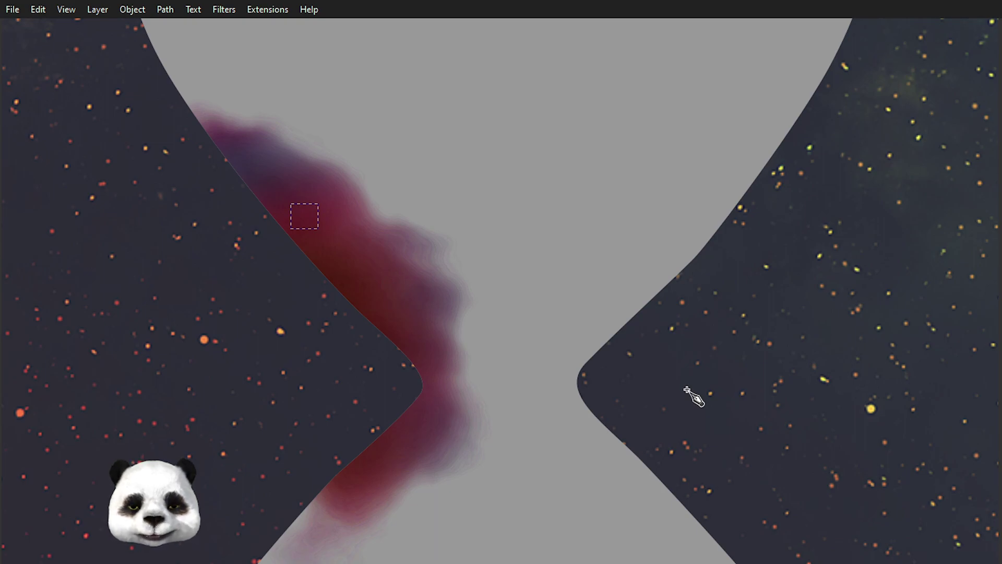
Step: Display the color palette and fill the small shape with black, comparing a dark brown
key("ctrl+F11")
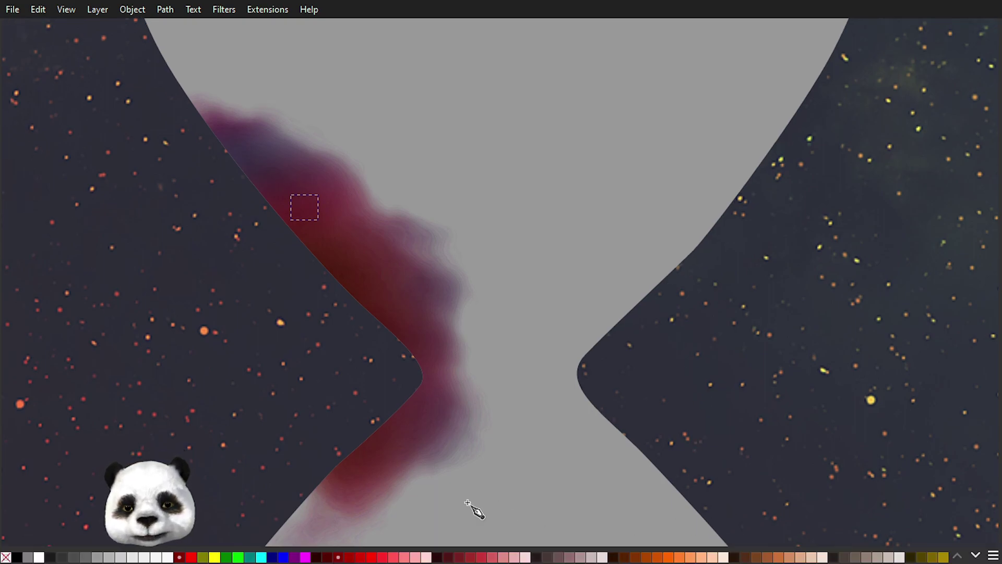
left_click(17, 557)
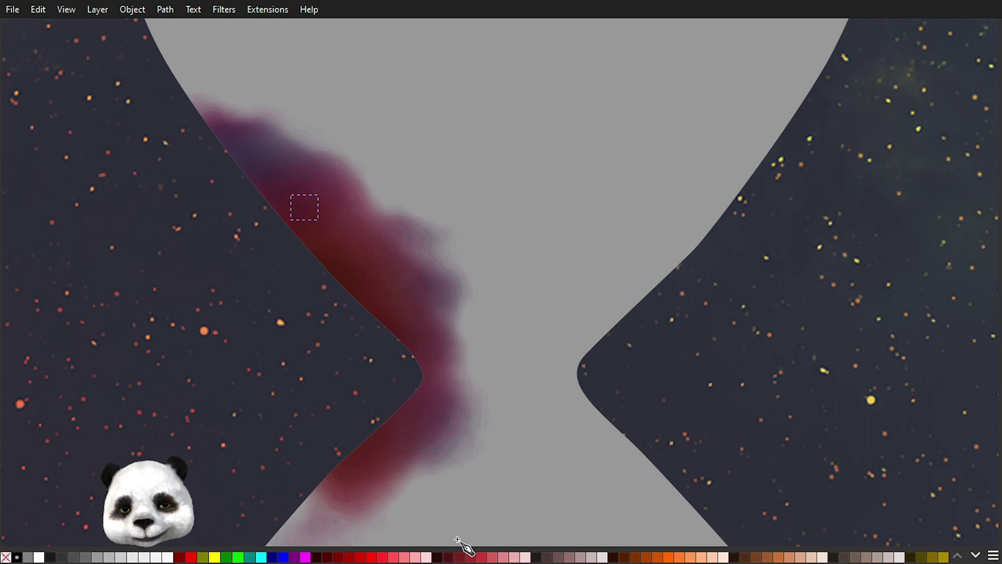
left_click(614, 557)
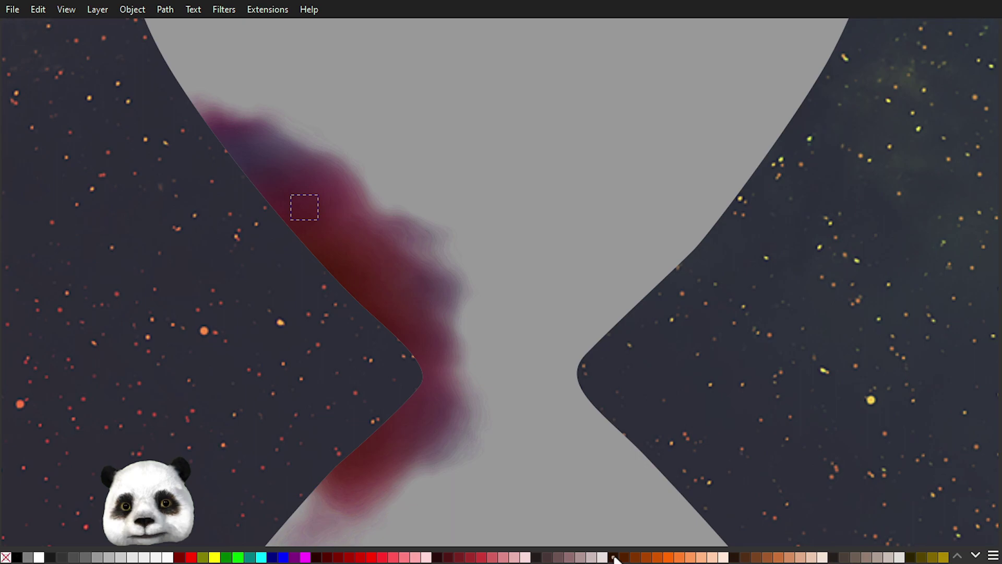
left_click(17, 557)
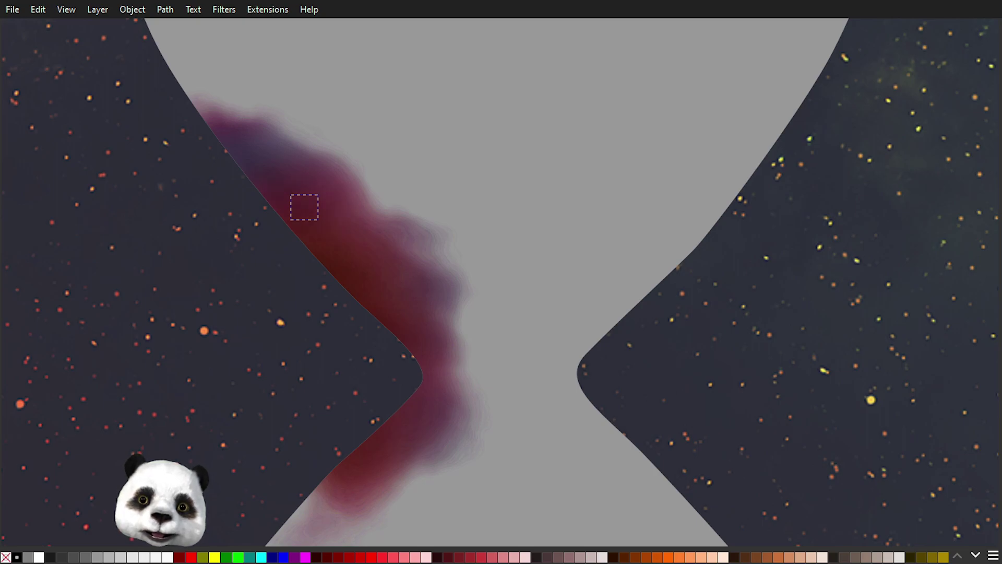
Step: Draw two slim closed black shapes, one in the splash's outer bulge above the neck and one in its upper purple area
left_click(393, 279)
left_click_drag(438, 291, 451, 283)
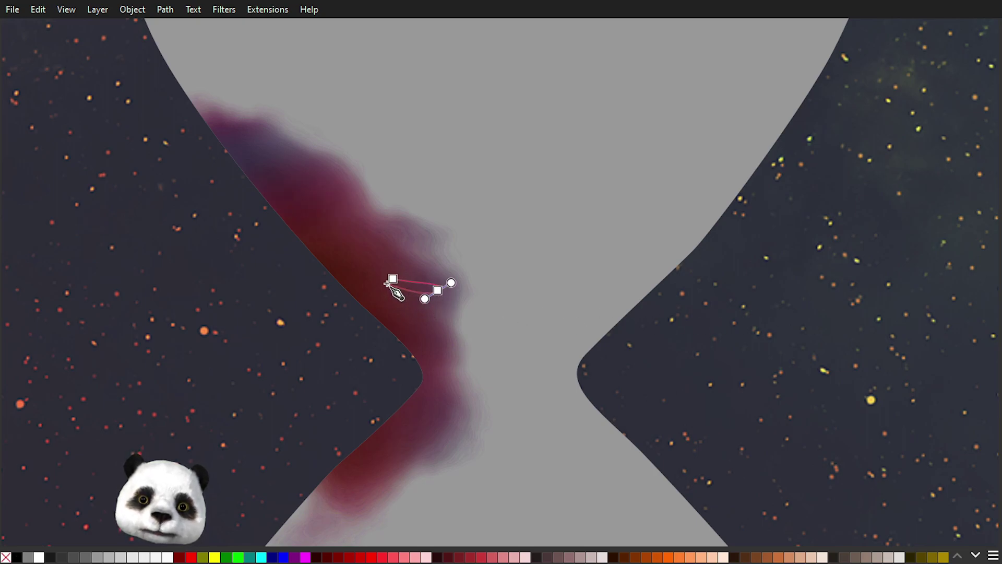
left_click(392, 279)
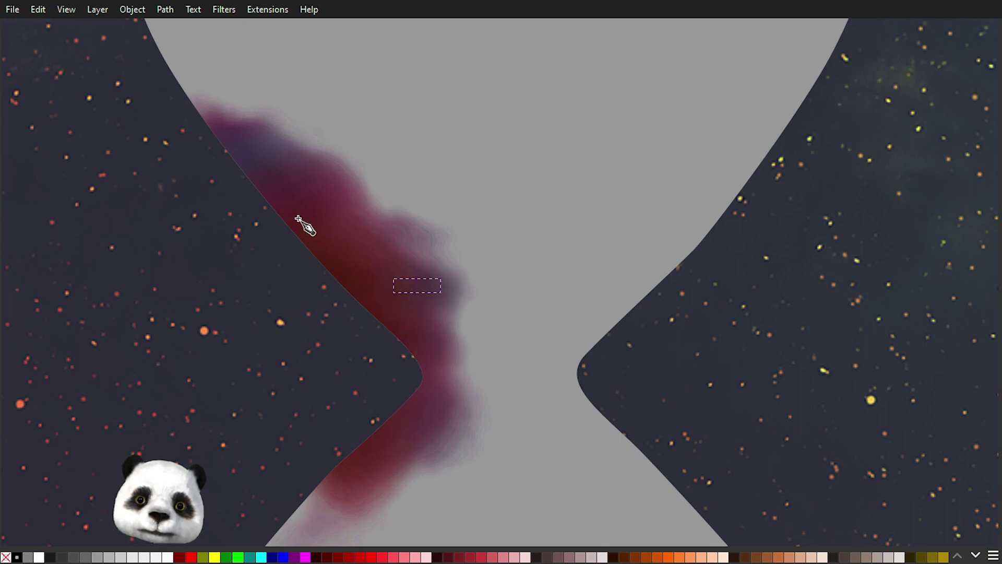
left_click(237, 135)
left_click_drag(290, 156, 312, 153)
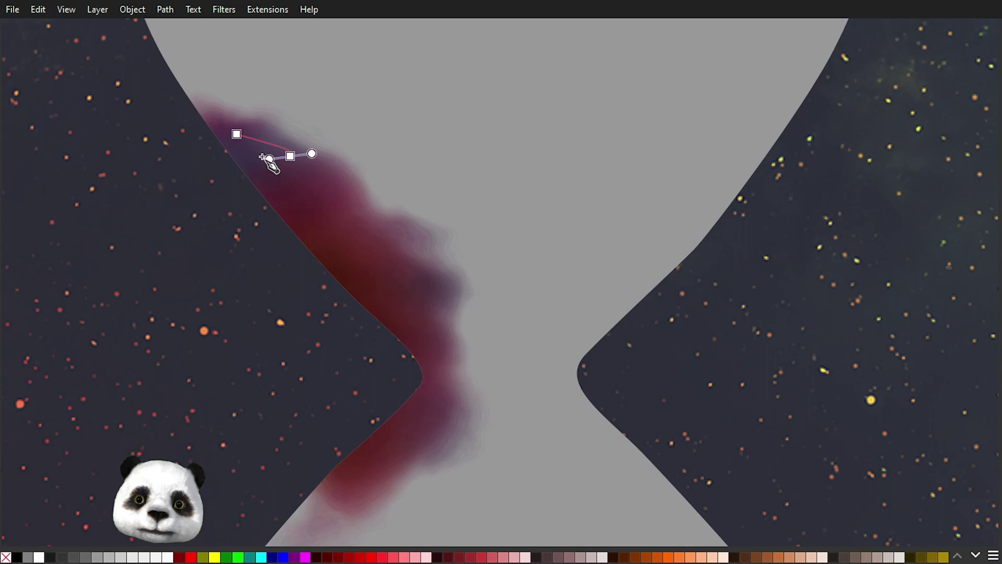
left_click(237, 135)
scroll(151, 201, "down", 3)
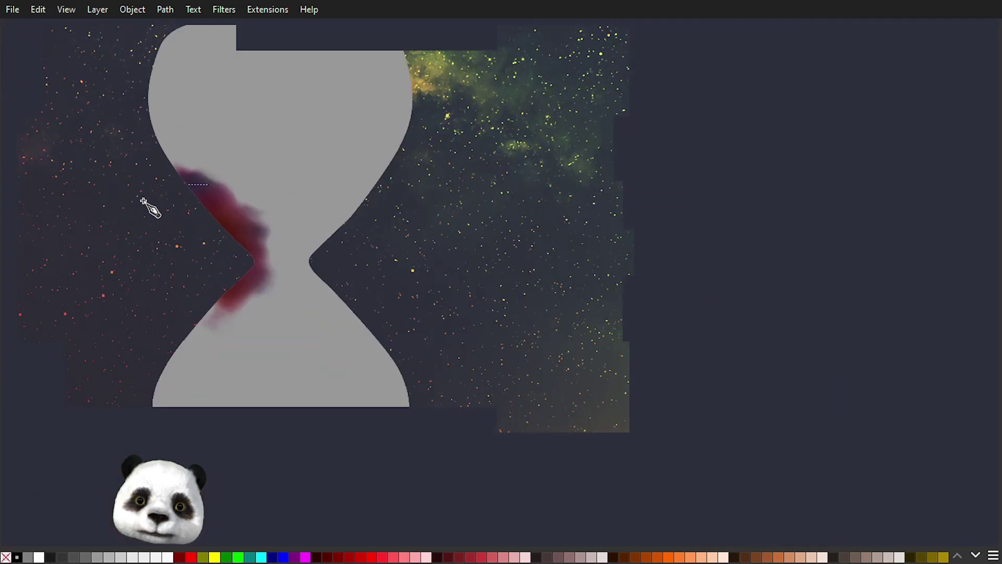
scroll(116, 203, "up", 2)
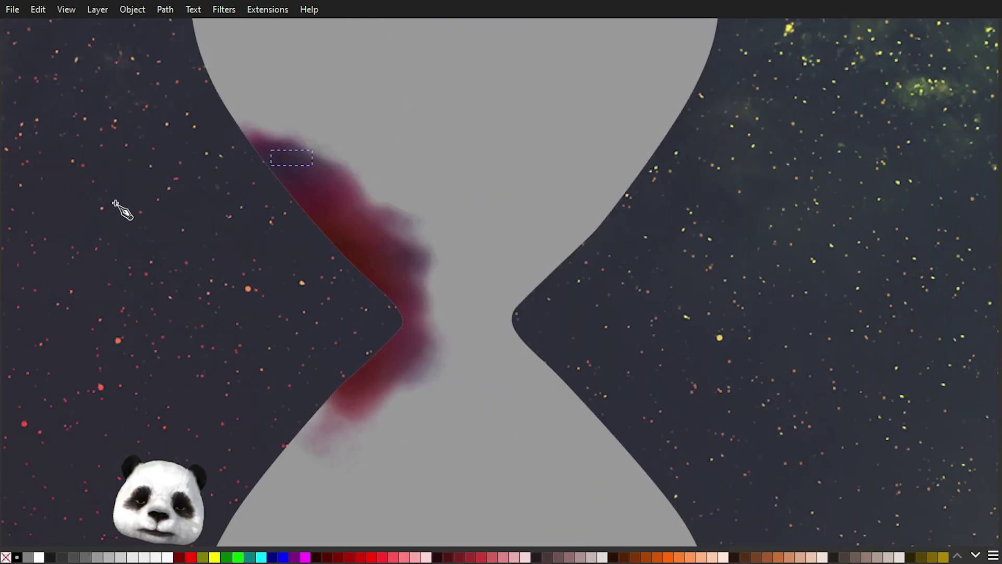
Step: Undo the small dark shapes drawn over the splash
key("Escape")
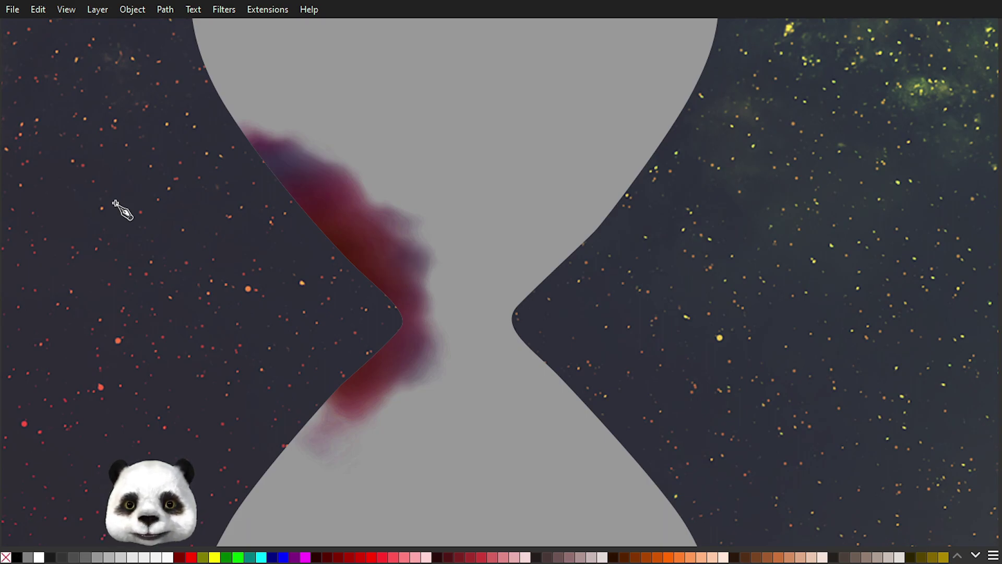
left_click_drag(309, 192, 329, 211)
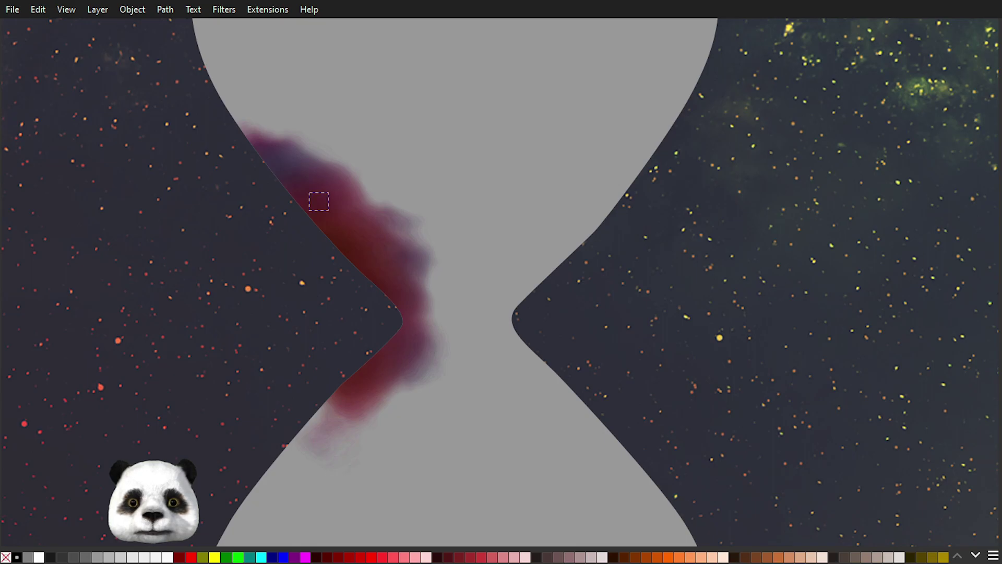
key("Escape")
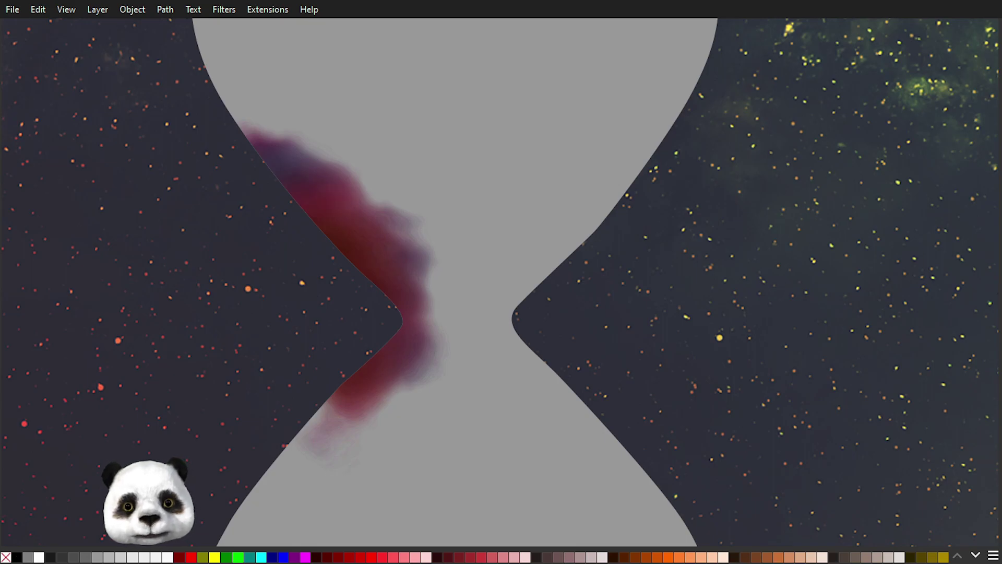
scroll(482, 227, "down", 2, "ctrl")
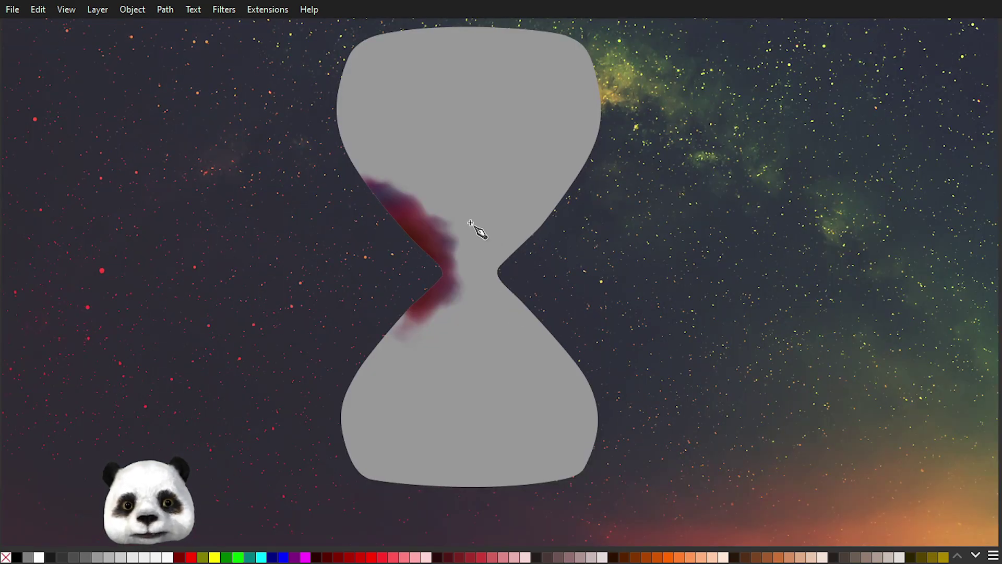
scroll(476, 211, "up", 2, "ctrl")
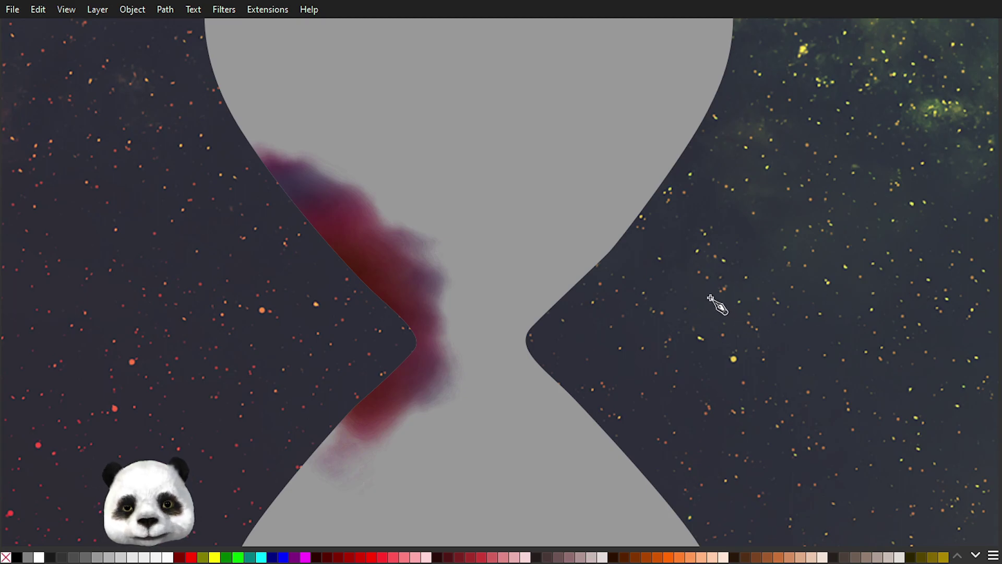
scroll(644, 259, "down", 3)
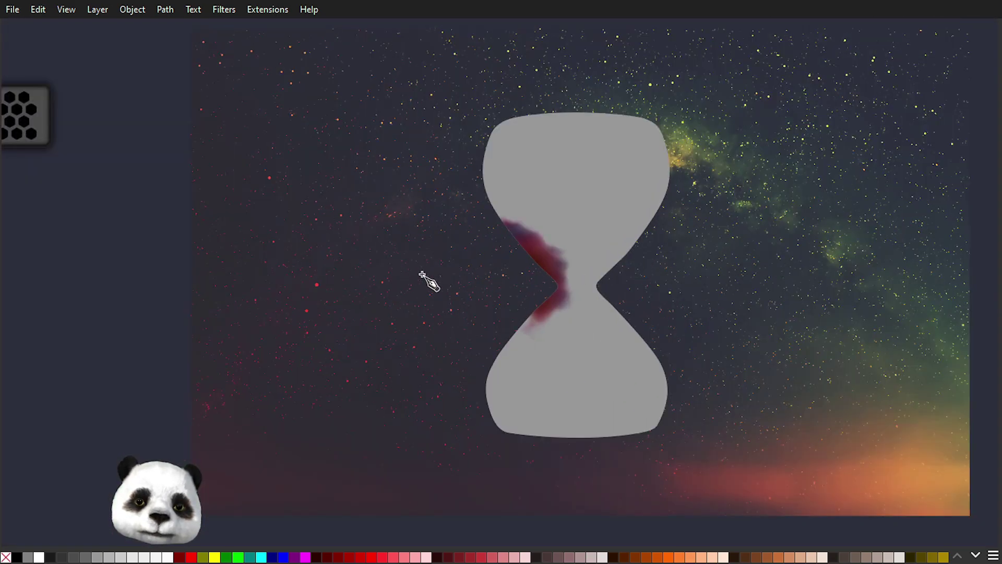
scroll(608, 232, "up", 2)
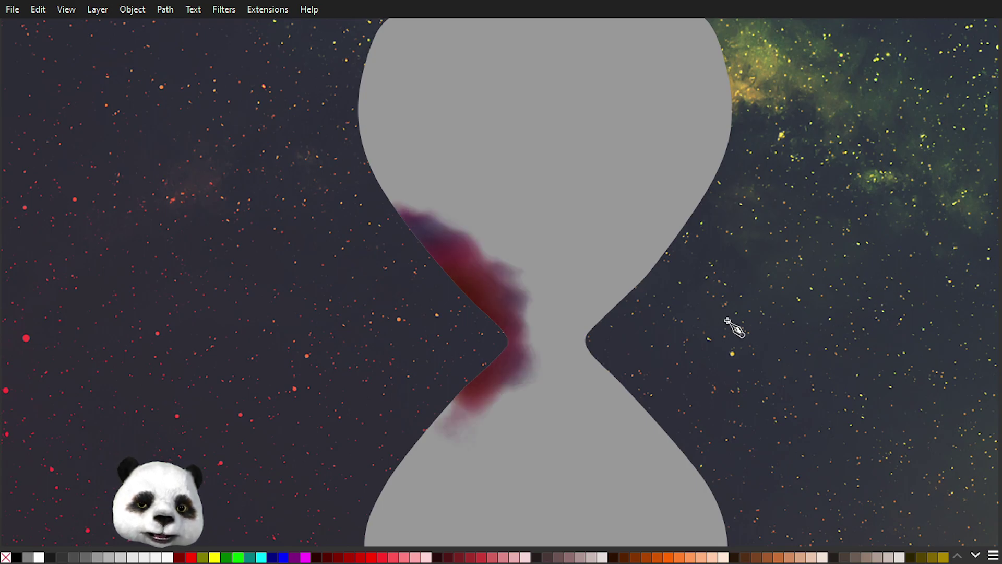
scroll(608, 300, "up", 3)
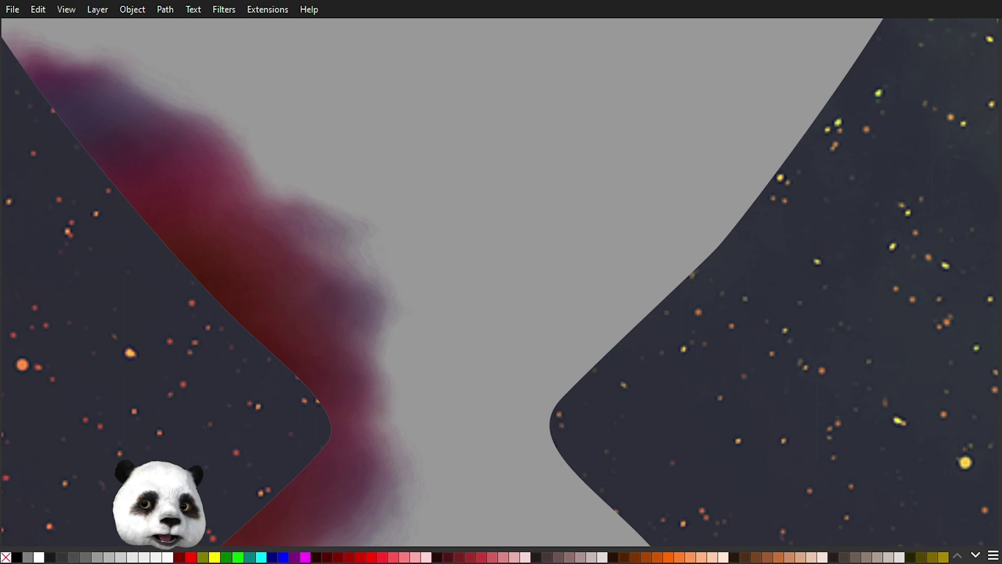
scroll(436, 273, "down", 3)
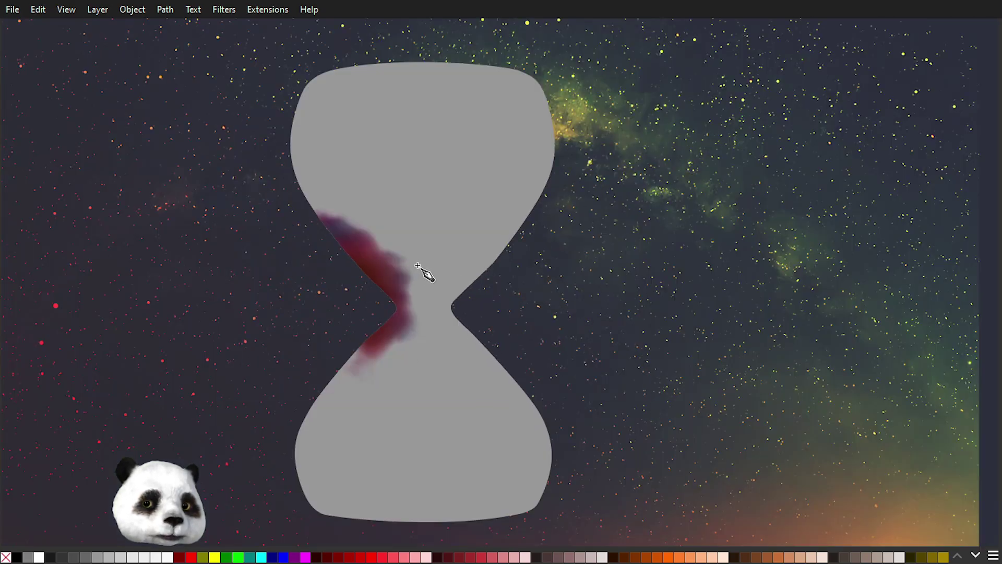
scroll(420, 271, "up", 3)
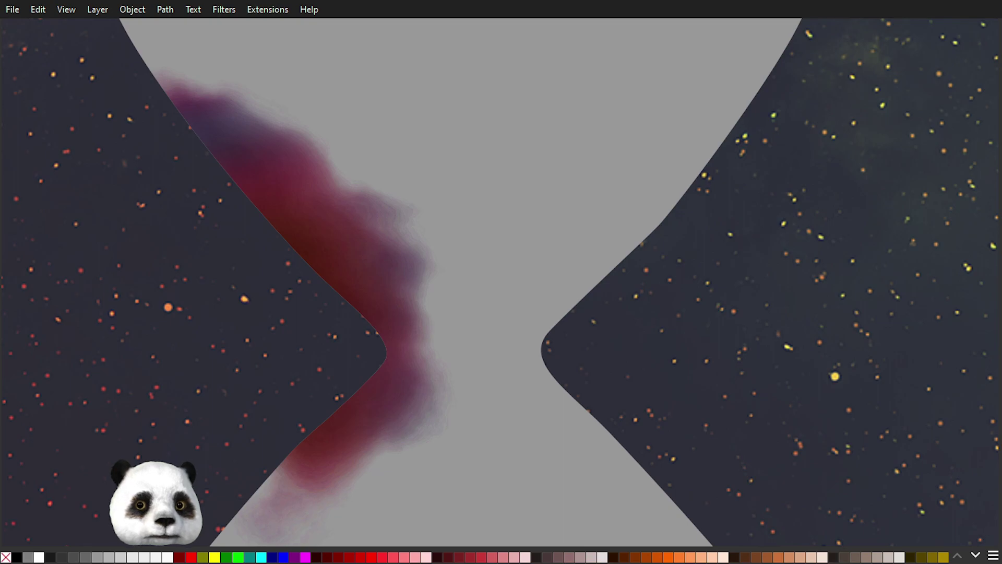
Step: Select the watercolor splash and bring up its Watercolor filter in the Filter Editor, widening the editor to examine the effect chain
left_click(324, 246)
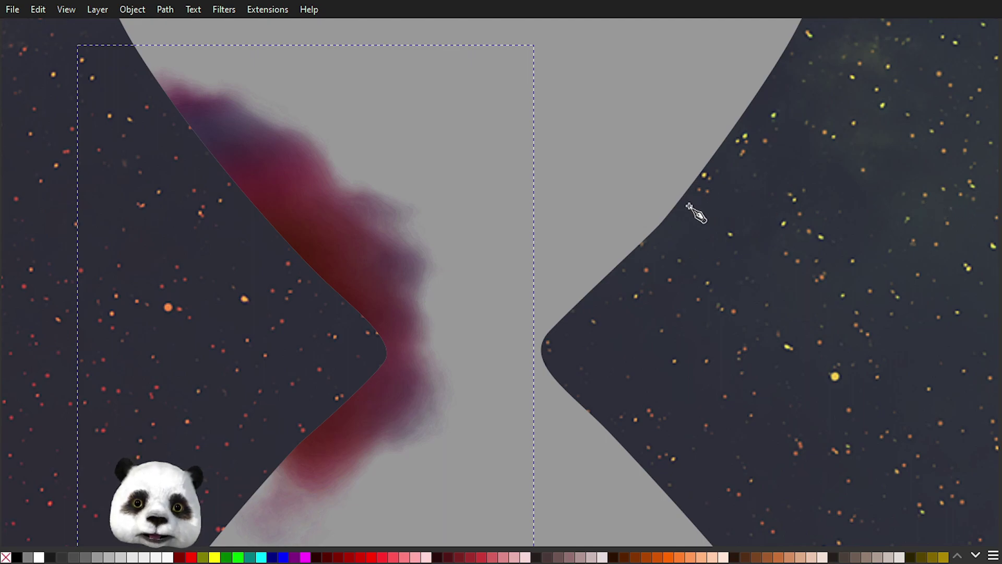
scroll(630, 242, "down", 3)
scroll(671, 192, "up", 2)
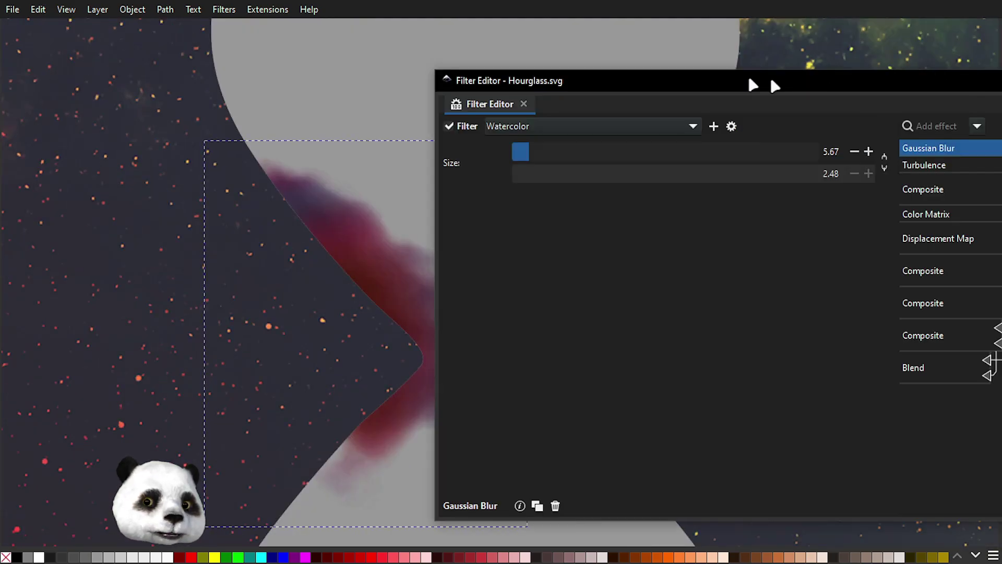
left_click_drag(748, 76, 662, 96)
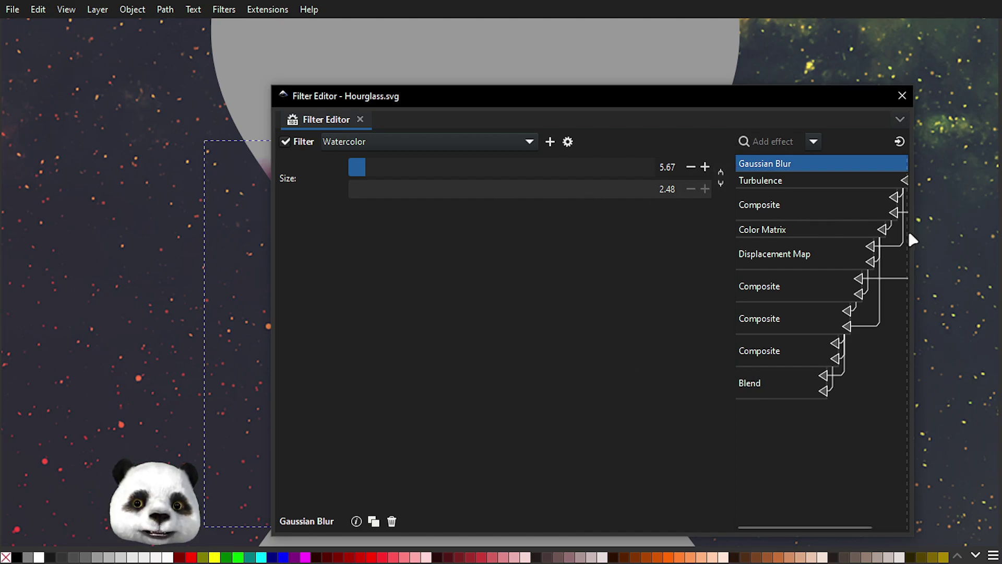
left_click_drag(911, 236, 986, 242)
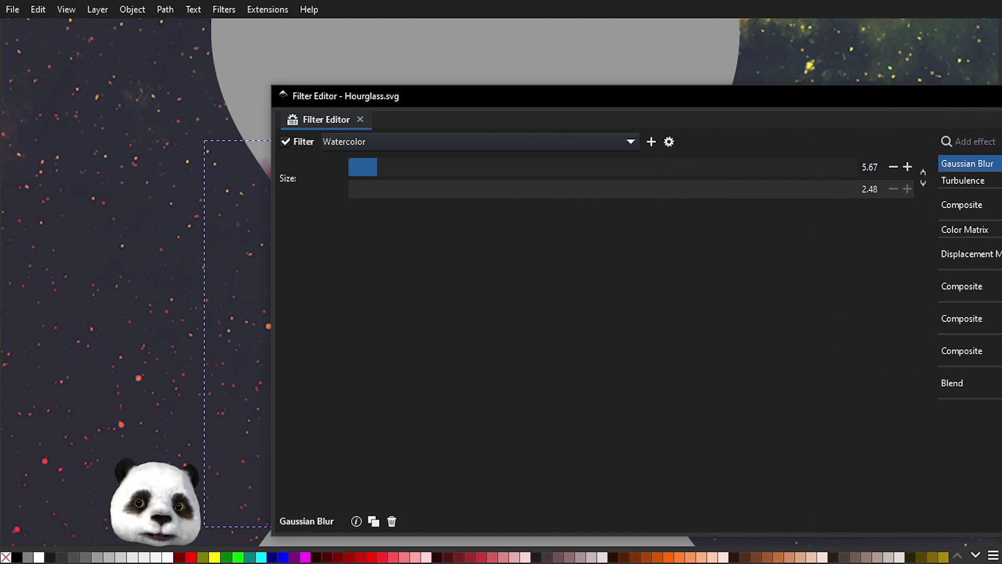
left_click_drag(804, 102, 551, 101)
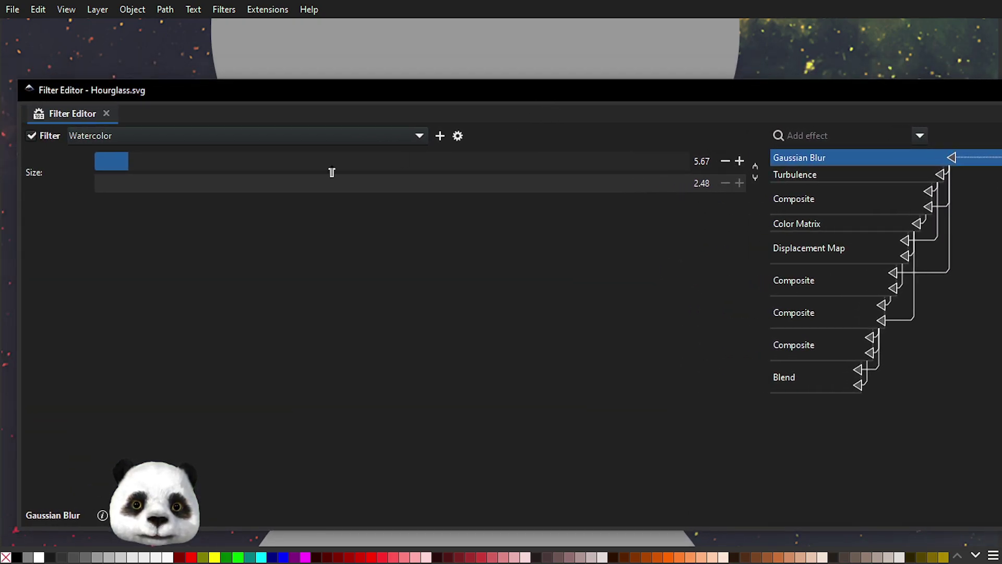
left_click_drag(16, 269, 646, 249)
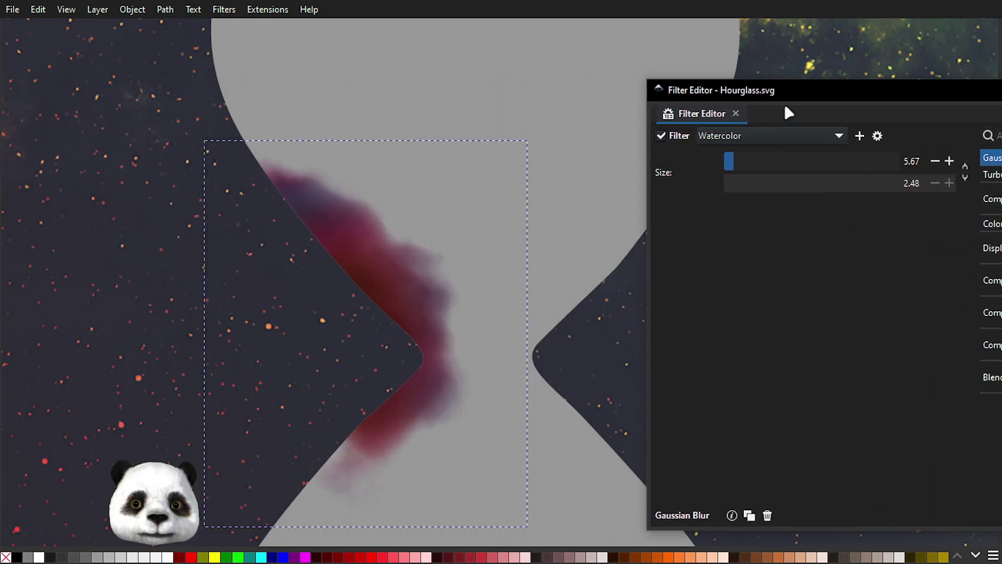
Step: Compare the Filter Editor's narrow layout with a taller effect list against its wide layout, and move the editor off the canvas
left_click_drag(788, 90, 412, 47)
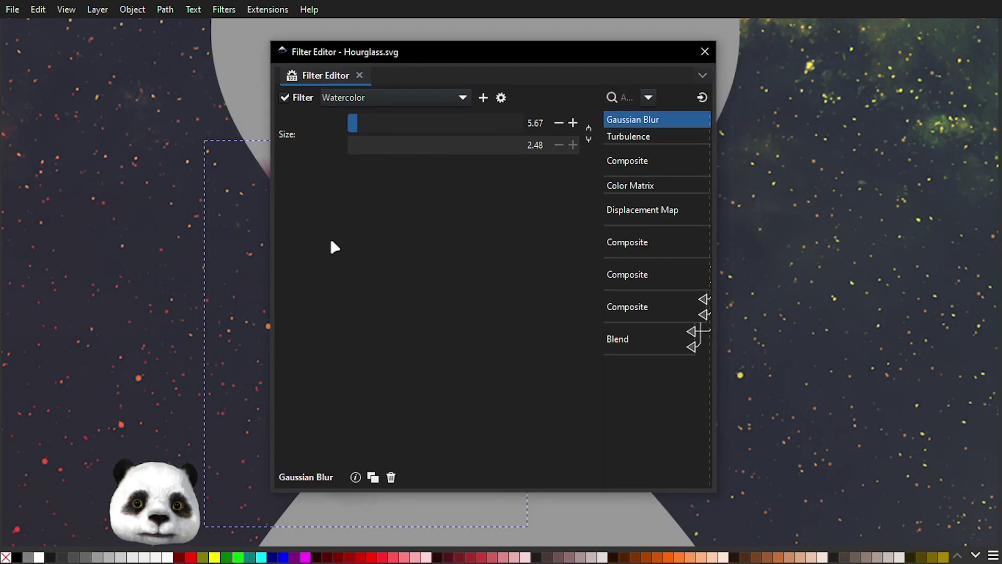
left_click_drag(271, 233, 357, 233)
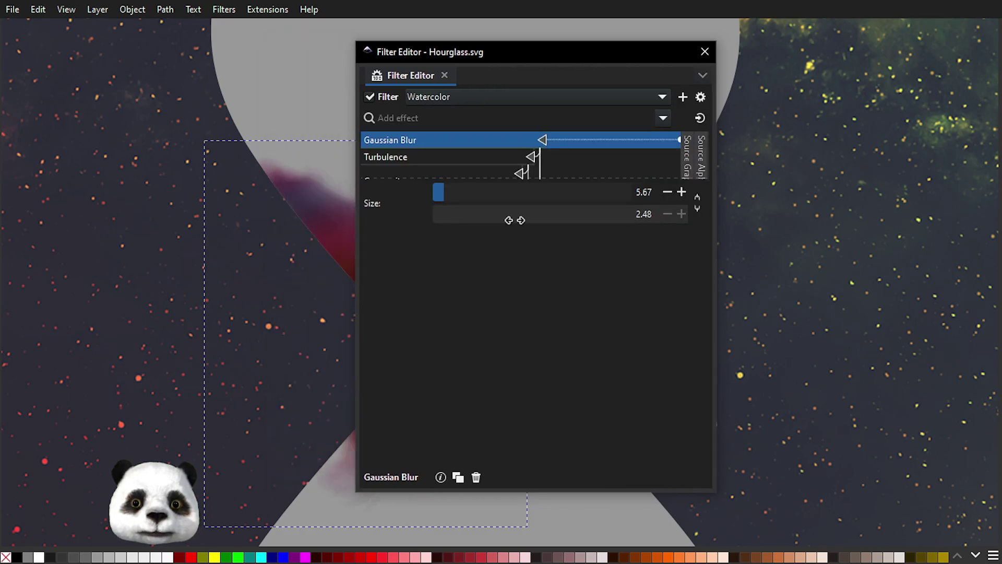
left_click_drag(465, 177, 465, 364)
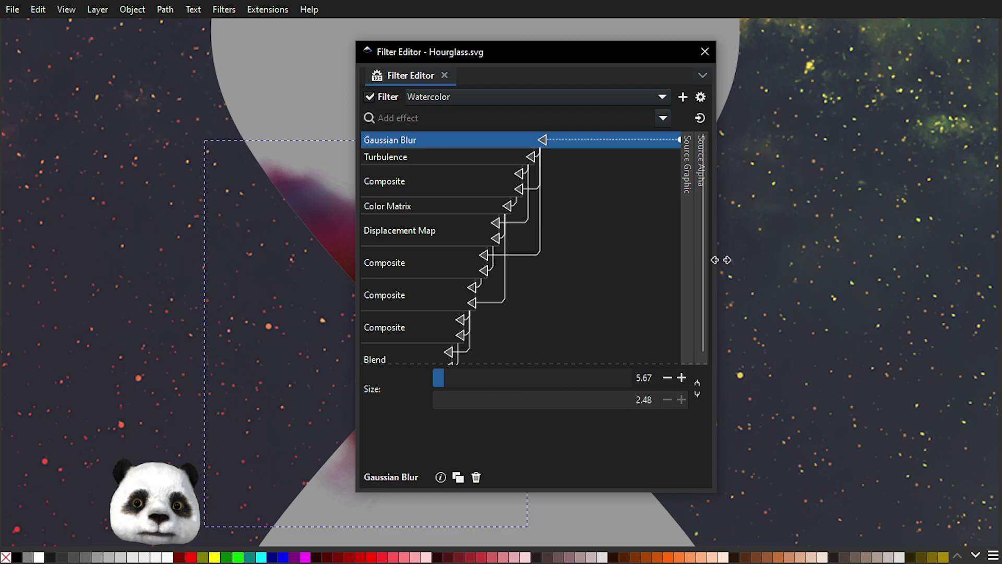
left_click_drag(716, 275, 637, 265)
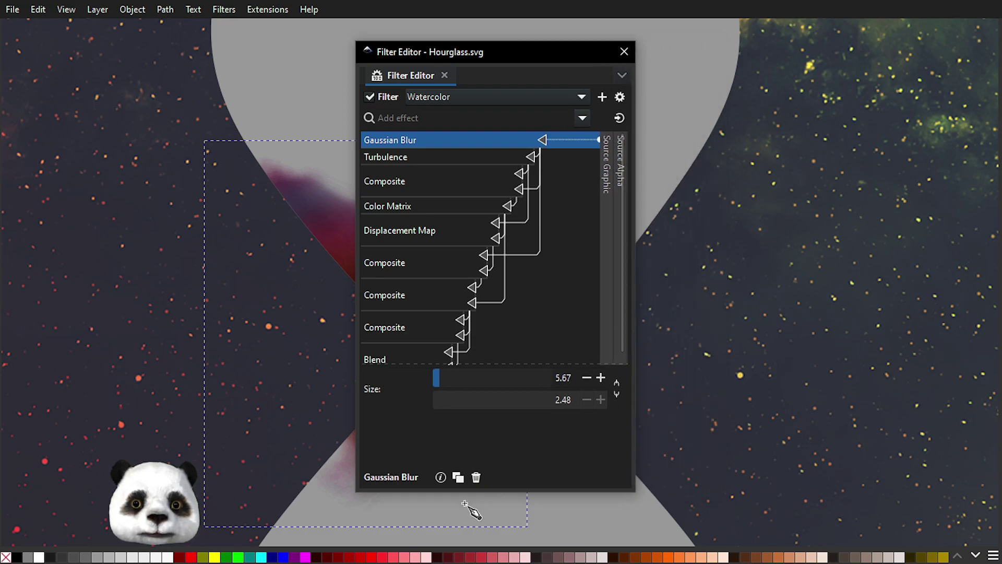
left_click_drag(519, 491, 518, 546)
left_click_drag(638, 238, 850, 247)
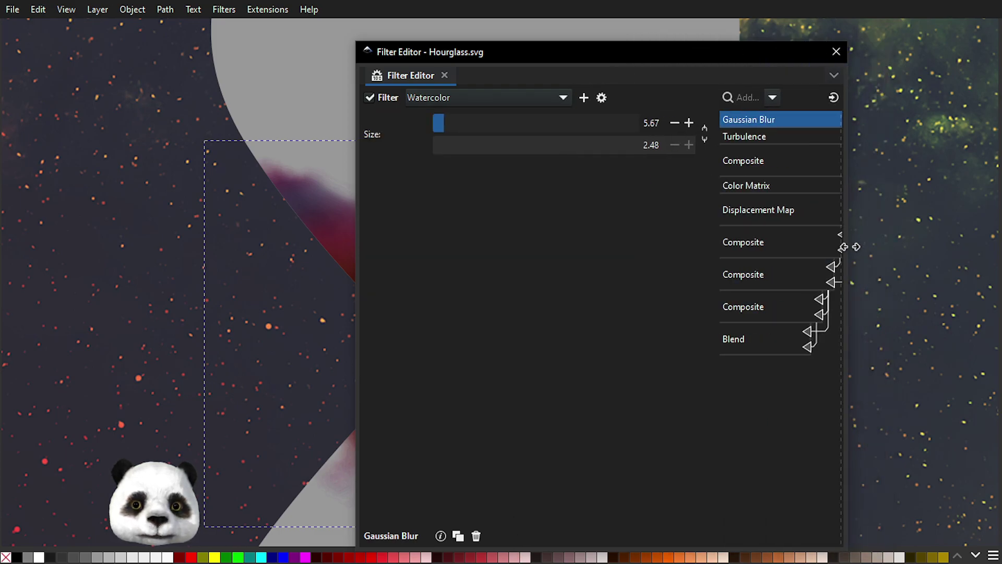
left_click_drag(581, 62, 1001, 66)
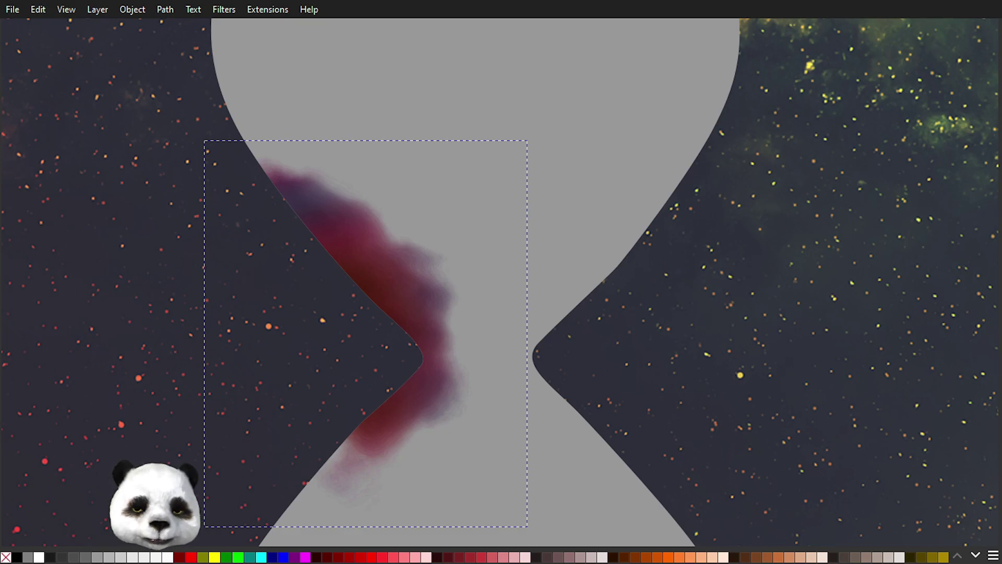
Step: Draw a small wavy closed shape across the hourglass edge over the splash's upper red area and fill it with cyan
left_click(291, 235)
left_click_drag(328, 230, 374, 264)
left_click_drag(313, 254, 299, 248)
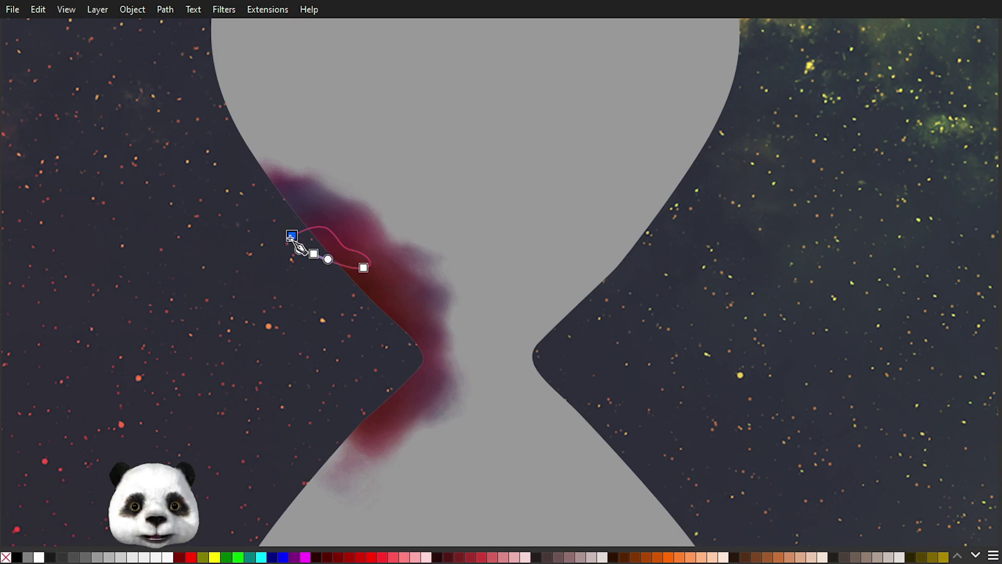
left_click(292, 235)
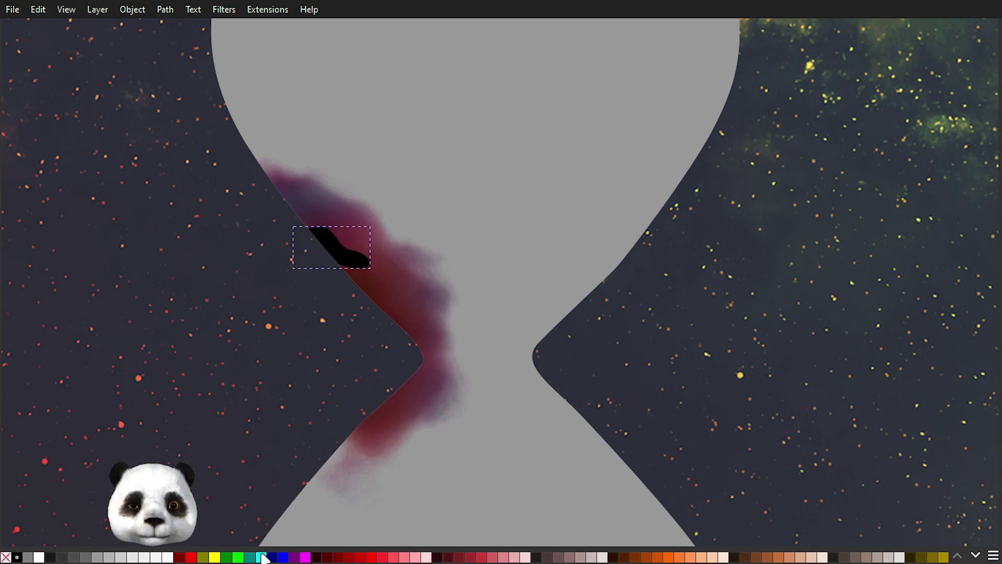
left_click(263, 556)
Step: Draw a slim wavy closed cyan strip from the first cyan shape diagonally down across the splash to its outer edge above the neck
left_click(336, 253)
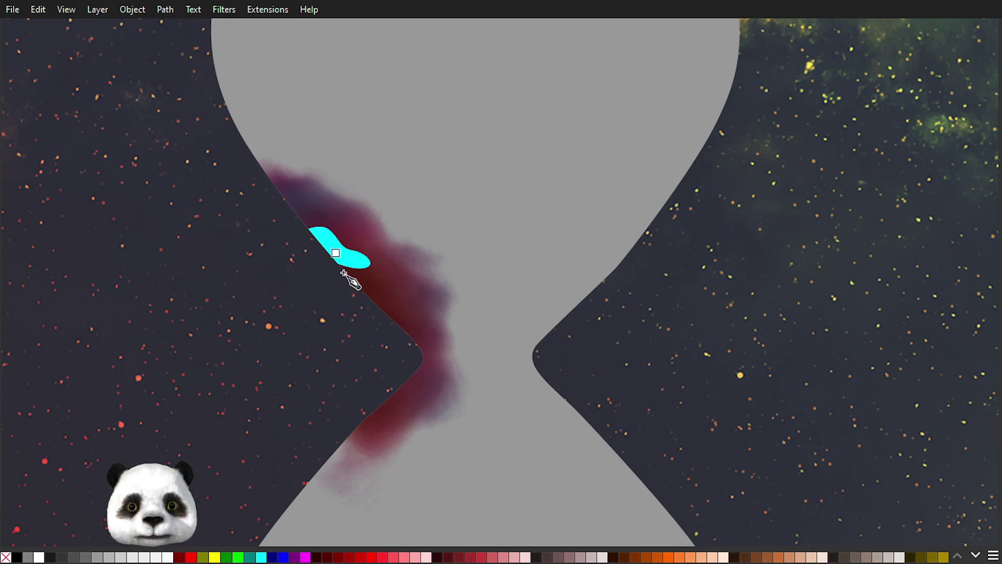
left_click(364, 276)
left_click(414, 283)
left_click(440, 301)
left_click_drag(414, 303, 398, 290)
left_click(373, 286)
left_click_drag(336, 253, 338, 230)
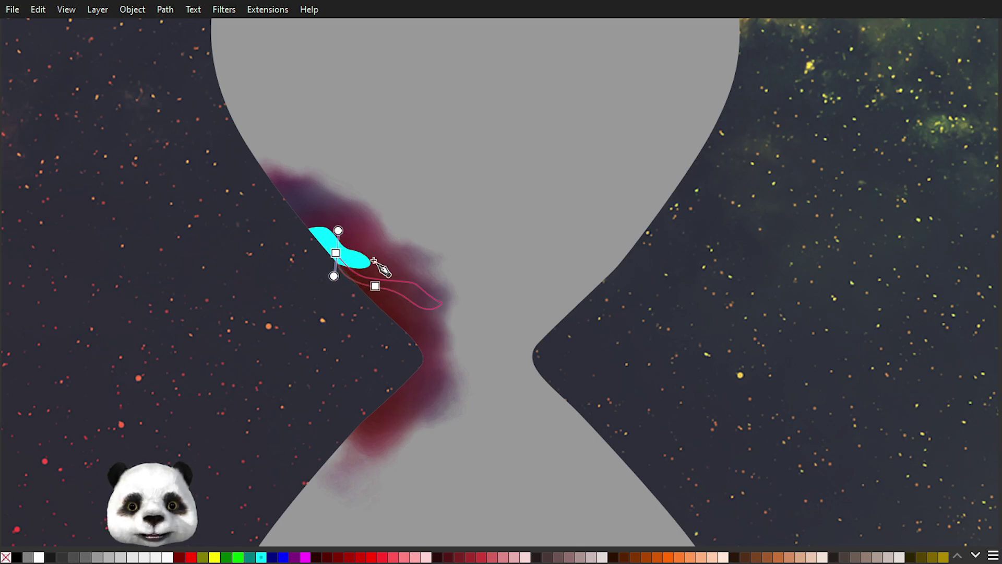
Step: Draw a narrow closed cyan shape running from the wavy strip's outer end down along the hourglass neck
left_click(415, 296)
left_click(433, 325)
left_click_drag(438, 357, 440, 370)
left_click(427, 375)
left_click_drag(422, 335, 416, 322)
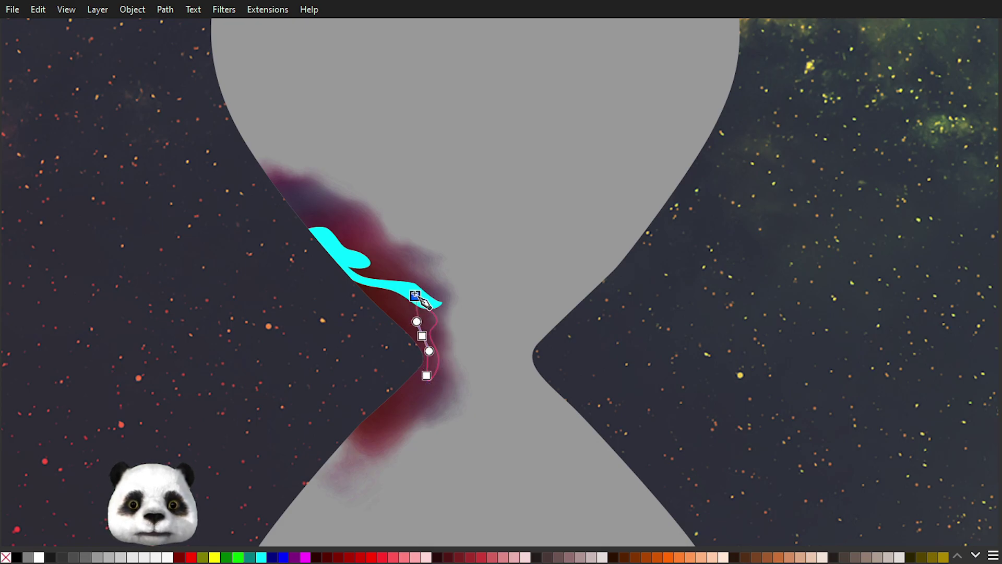
left_click(415, 296)
Step: Draw a forked closed cyan shape over the splash's outer edge below the neck and a curved one branching outward at the neck
left_click(441, 386)
left_click_drag(410, 437, 413, 460)
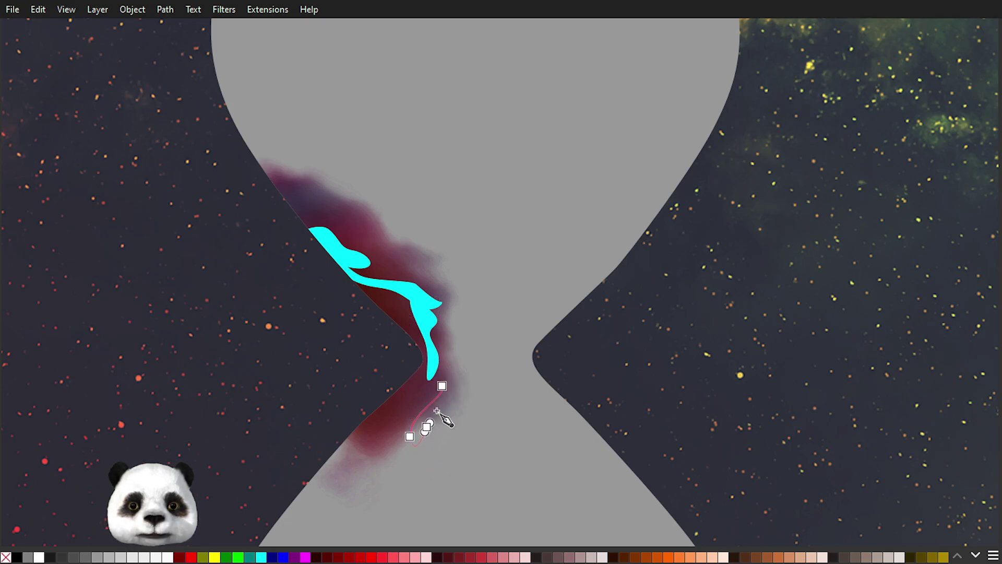
left_click_drag(461, 430, 495, 447)
left_click_drag(445, 393, 421, 410)
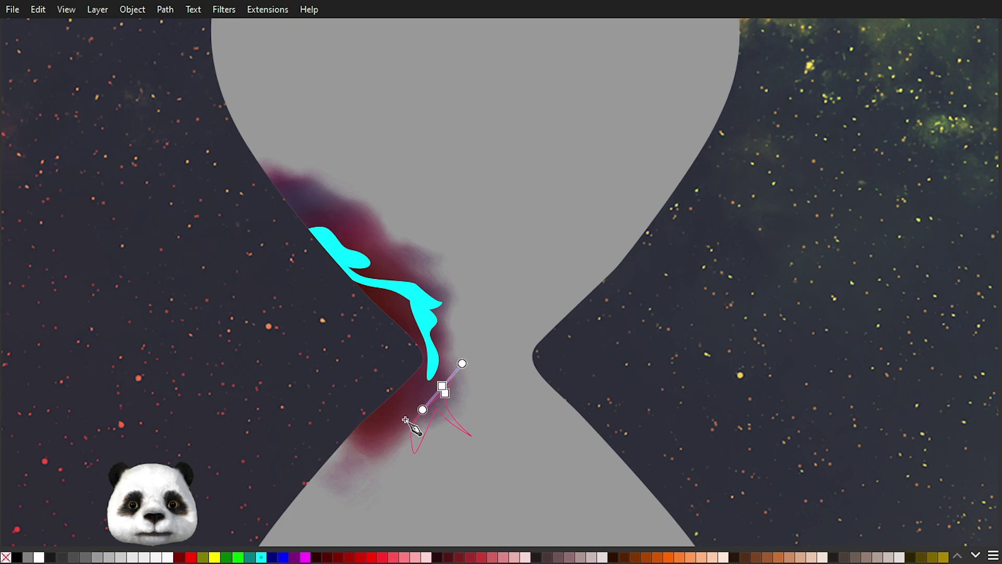
left_click(427, 323)
left_click_drag(467, 346, 452, 365)
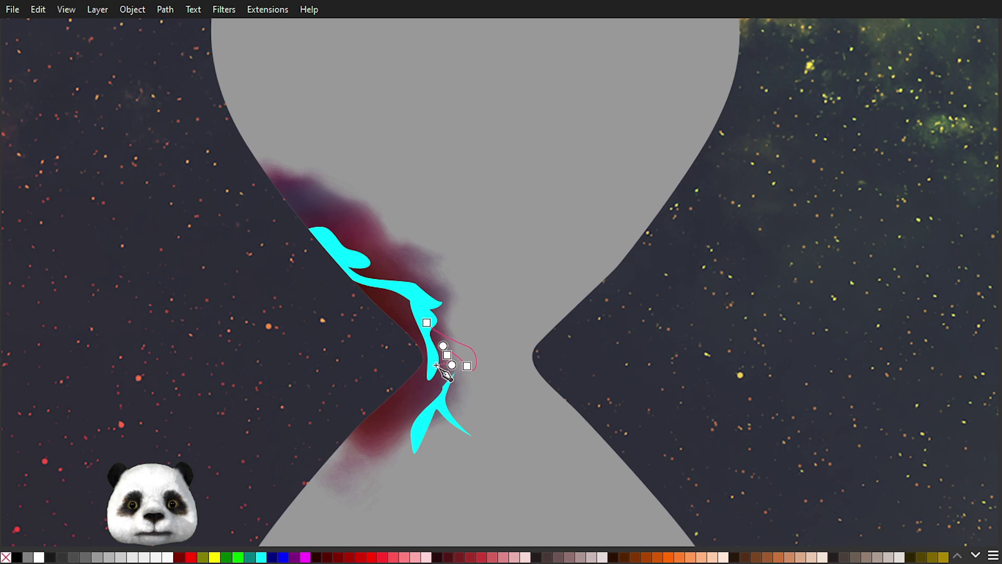
left_click(427, 322)
Step: Draw a long closed cyan shape extending past the splash's outer edge above the neck and a small one linking it to the strip below
left_click(382, 240)
left_click_drag(446, 257, 443, 277)
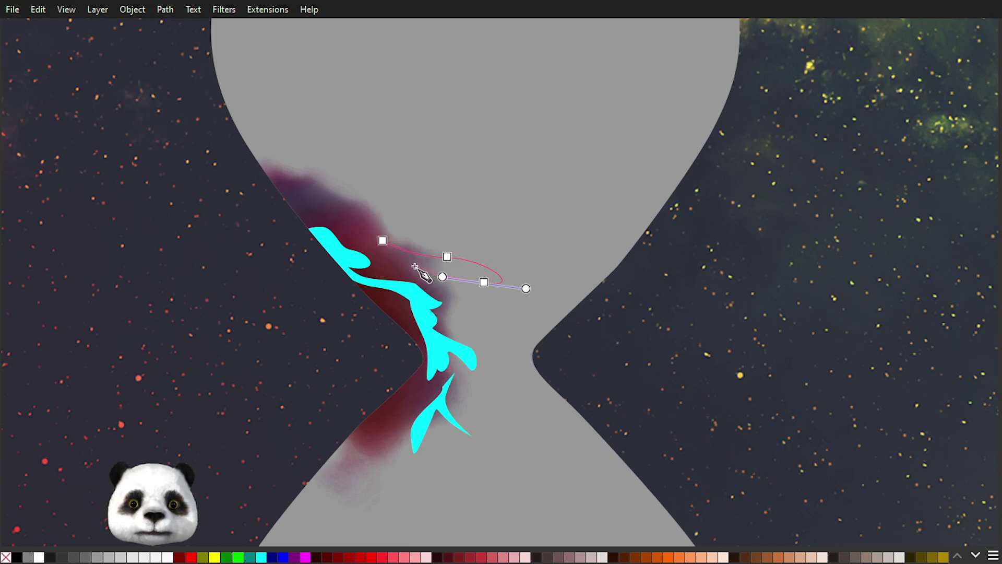
left_click_drag(383, 240, 413, 226)
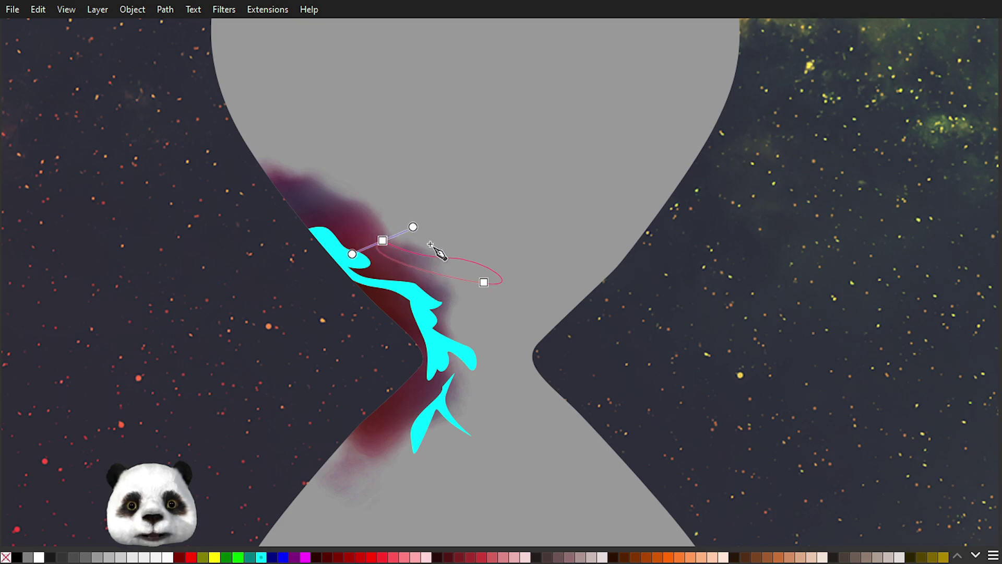
left_click(416, 262)
left_click_drag(402, 292, 424, 299)
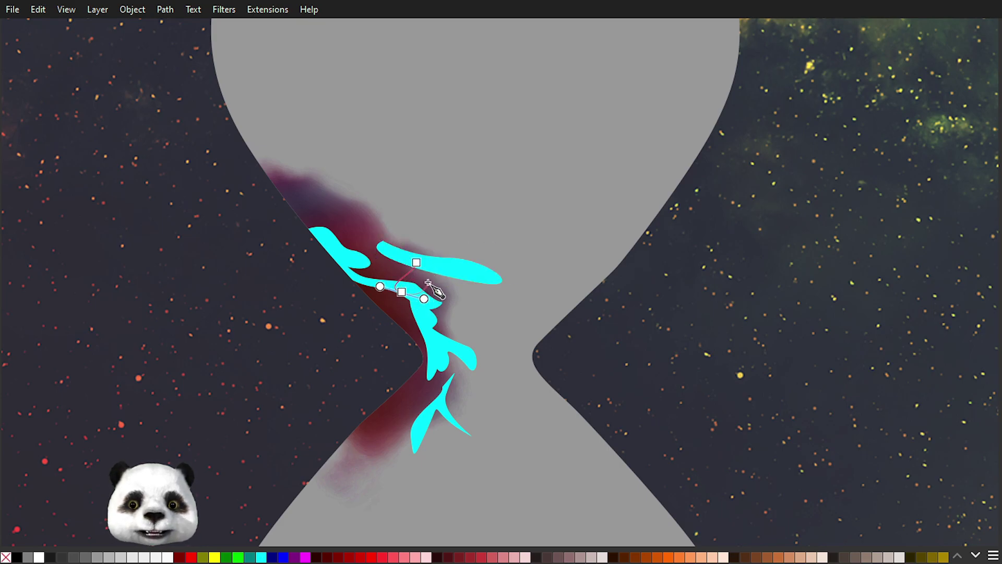
left_click_drag(417, 262, 371, 275)
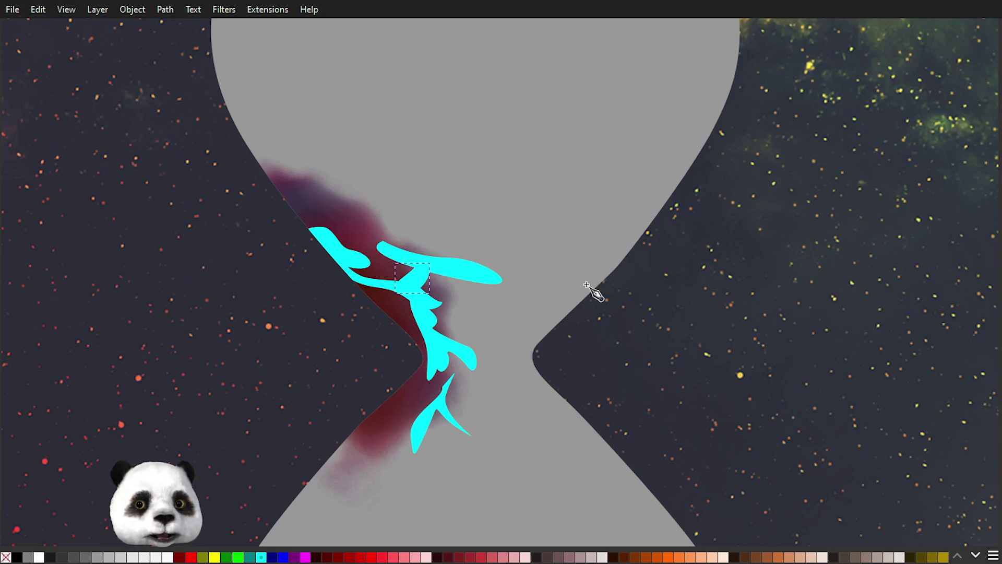
Step: Group all the cyan shapes and apply the watercolor filter to the group, comparing the result with and without it
key("ctrl+a")
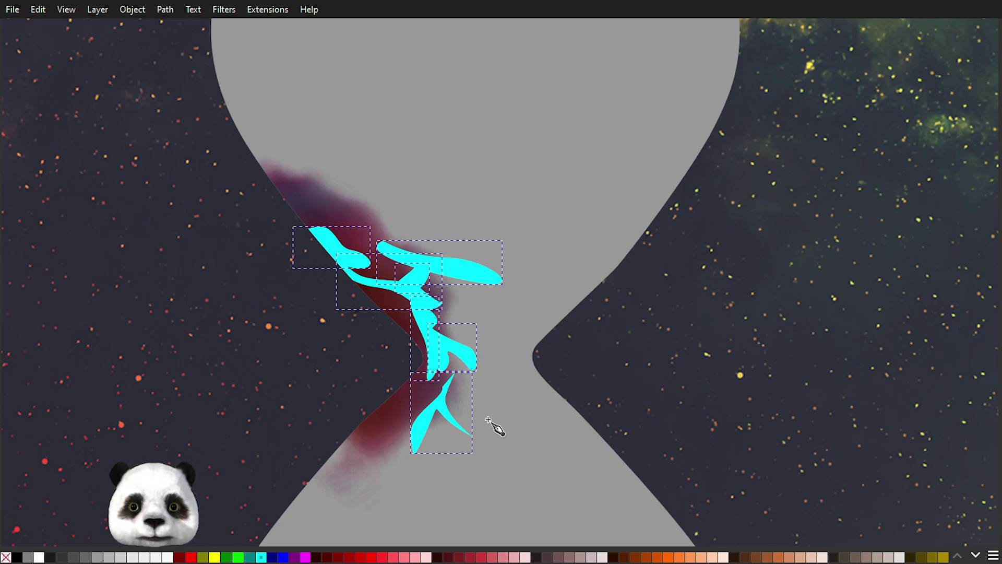
key("ctrl+g")
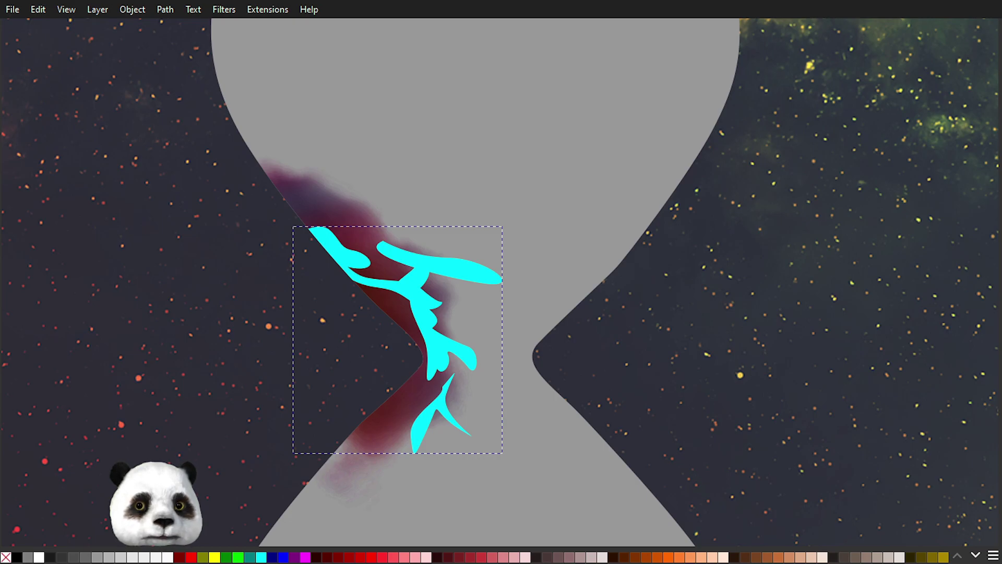
key("alt+q")
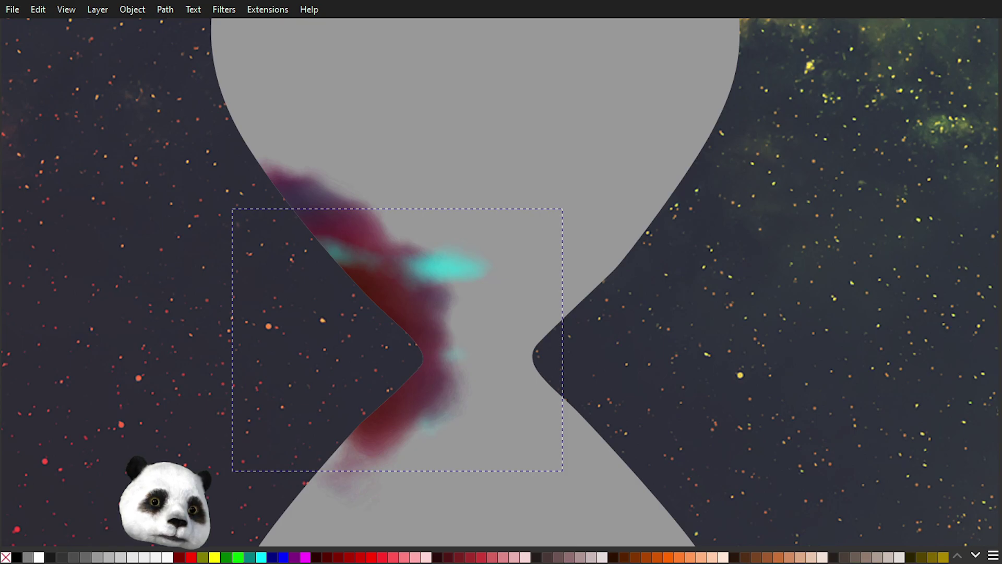
key("ctrl+z")
key("ctrl+shift+z")
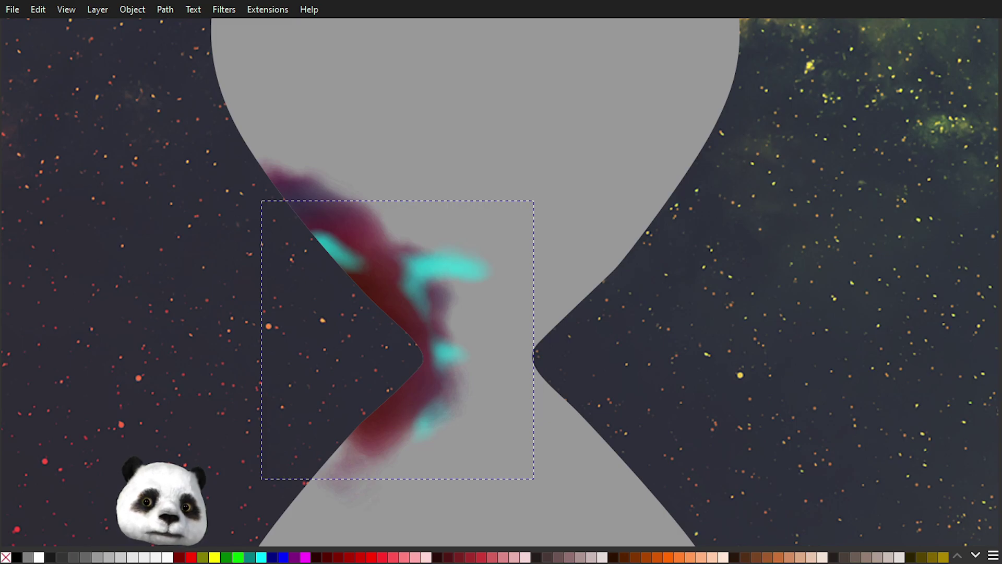
Step: Reselect the cyan group and soften it so its shapes dissolve further into the red and purple splash
key("Escape")
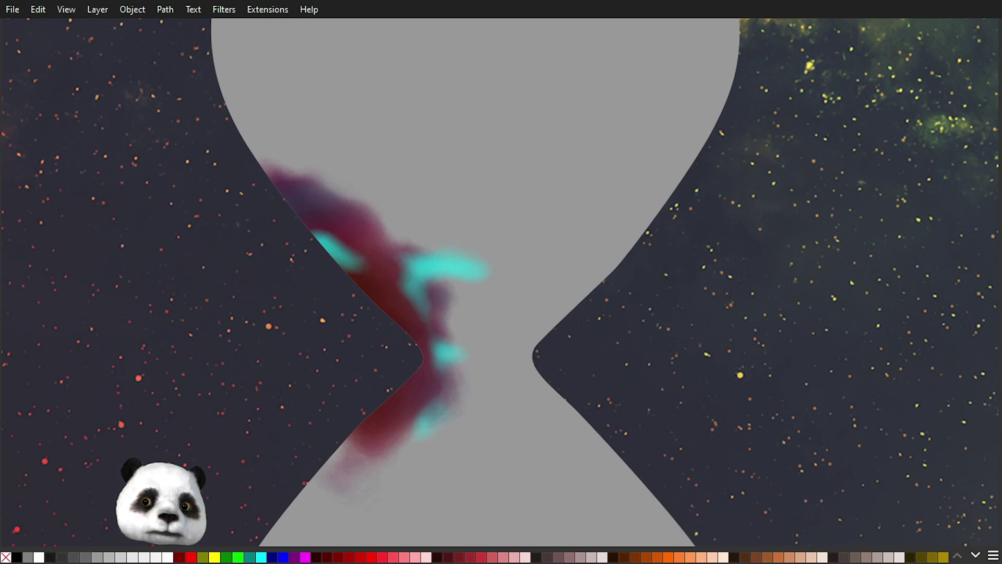
key("Tab")
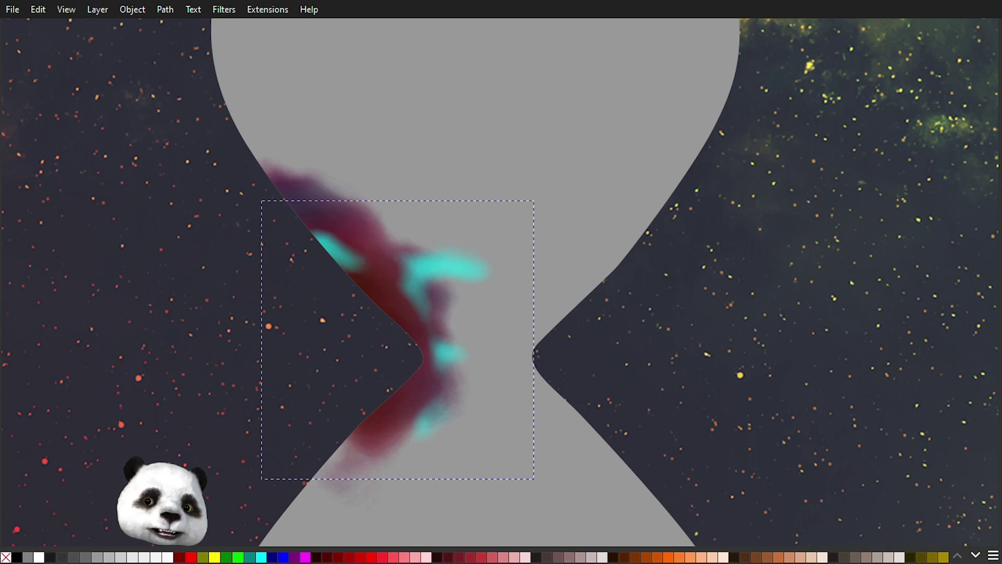
key("Tab")
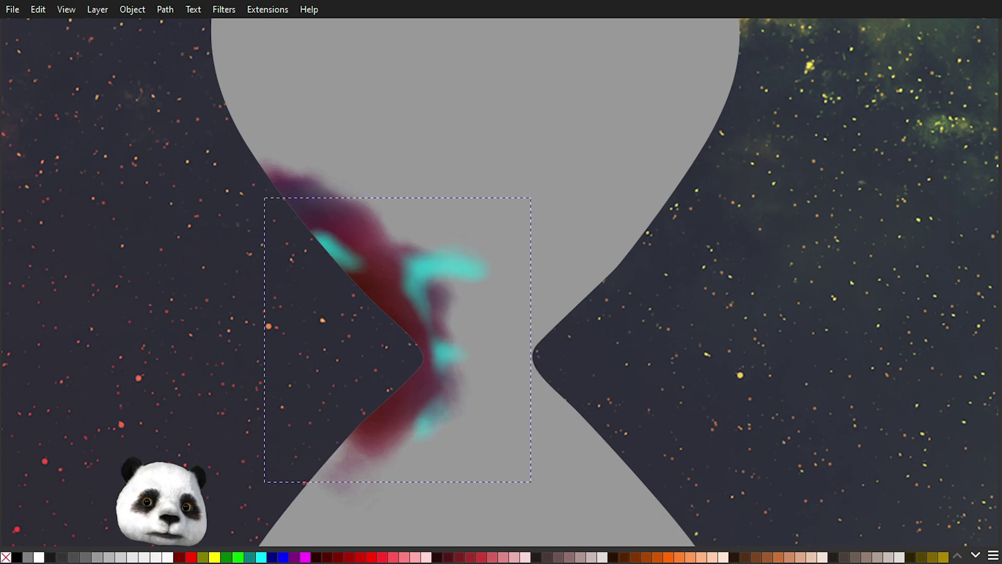
key("Tab")
key("Tab")
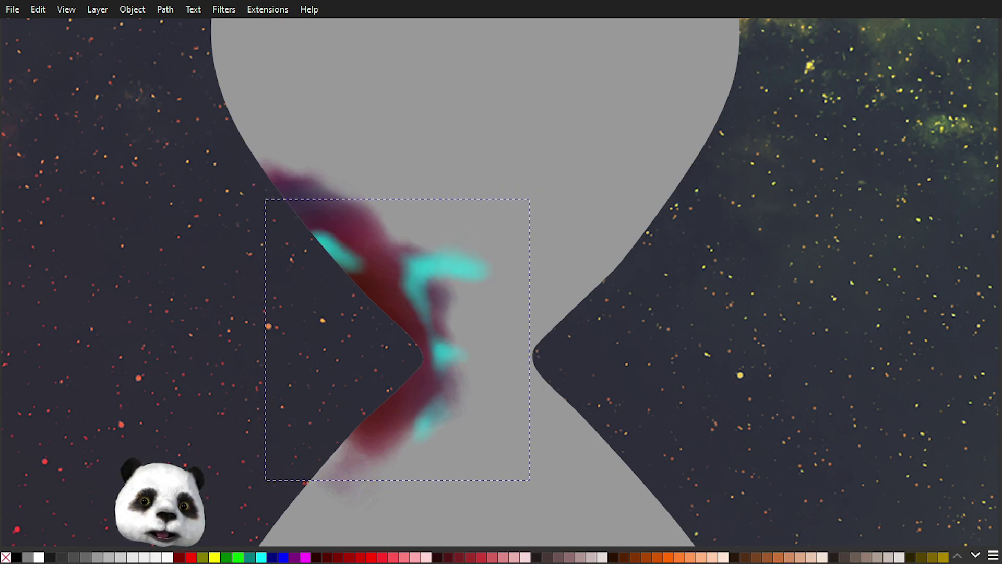
key("Tab")
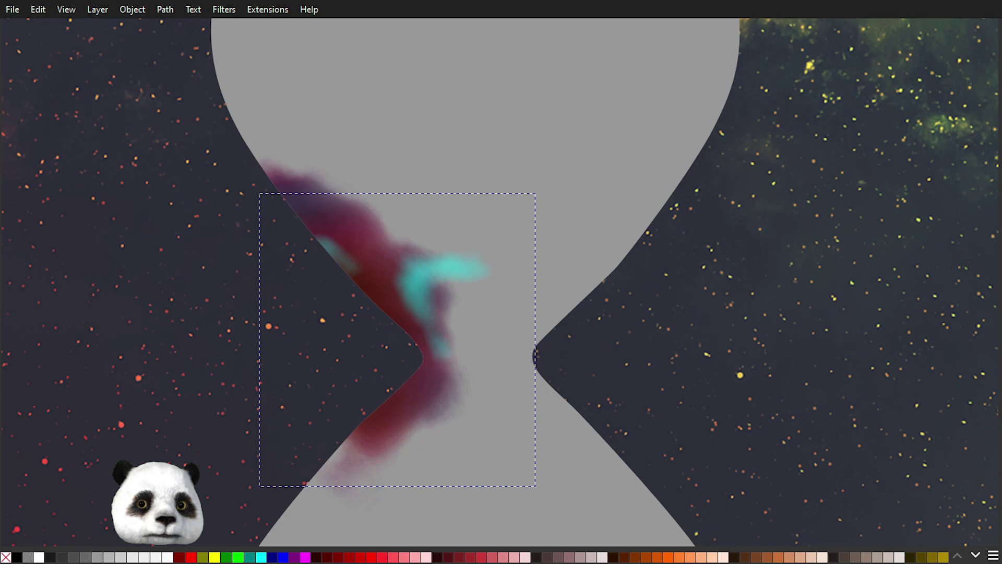
Step: Lower the cyan group behind the splash and raise it back in front several times to compare the stacking orders
key("Page_Down")
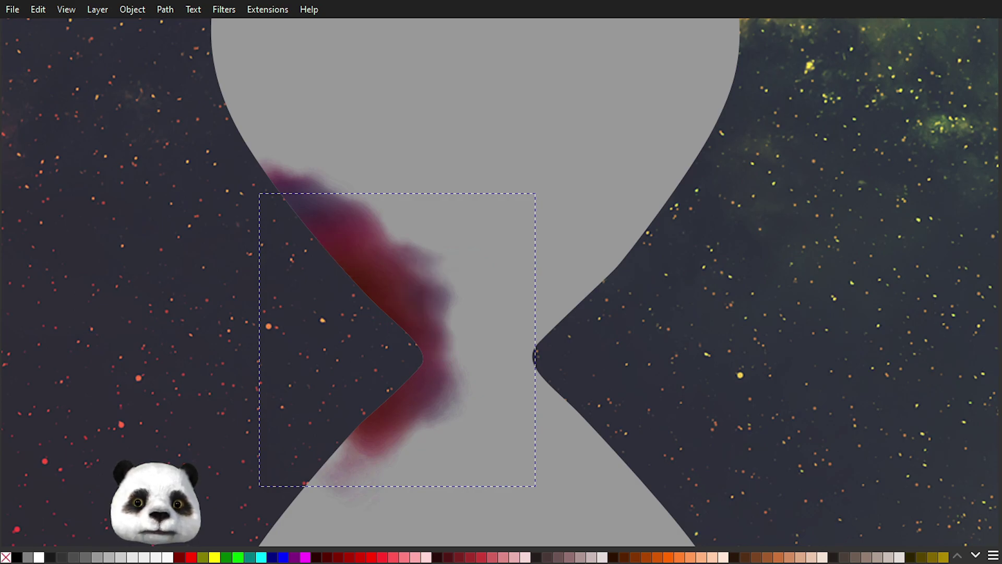
key("Page_Up")
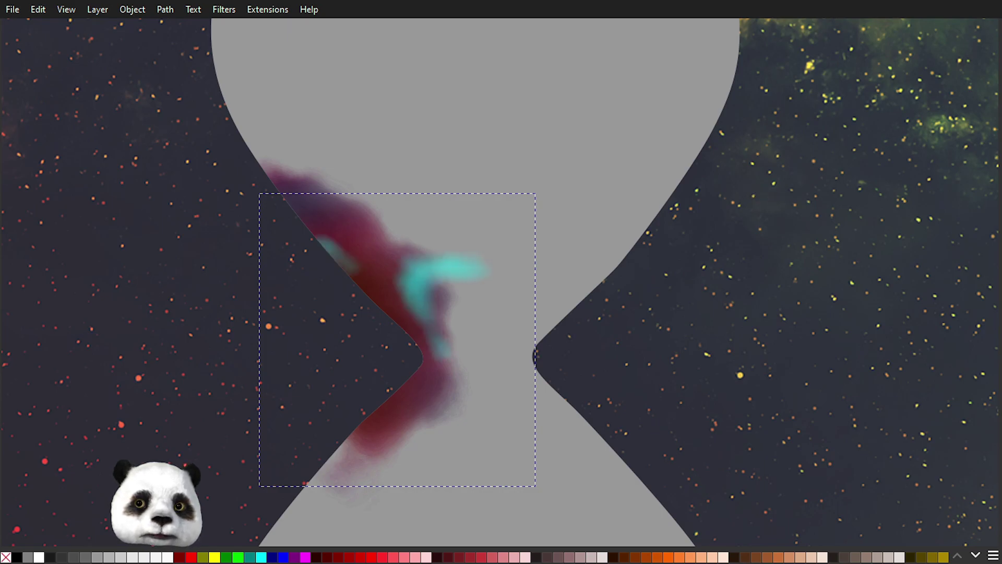
key("Page_Down")
key("Page_Up")
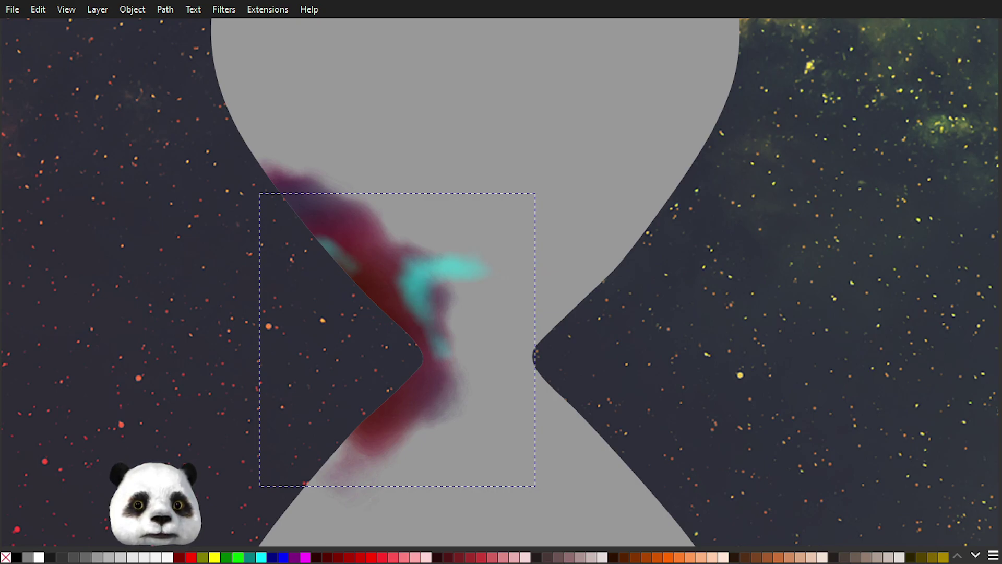
key("Page_Down")
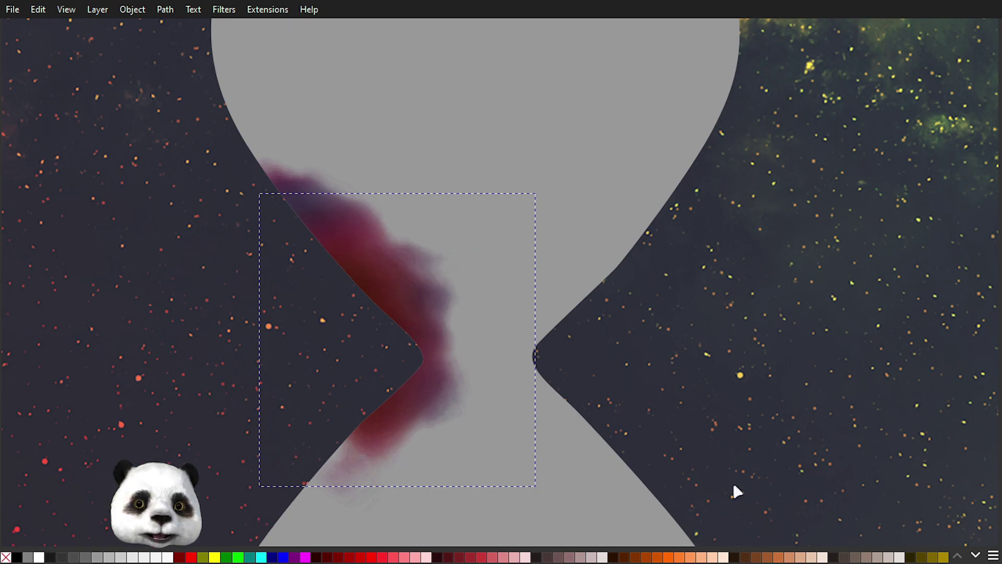
key("Page_Up")
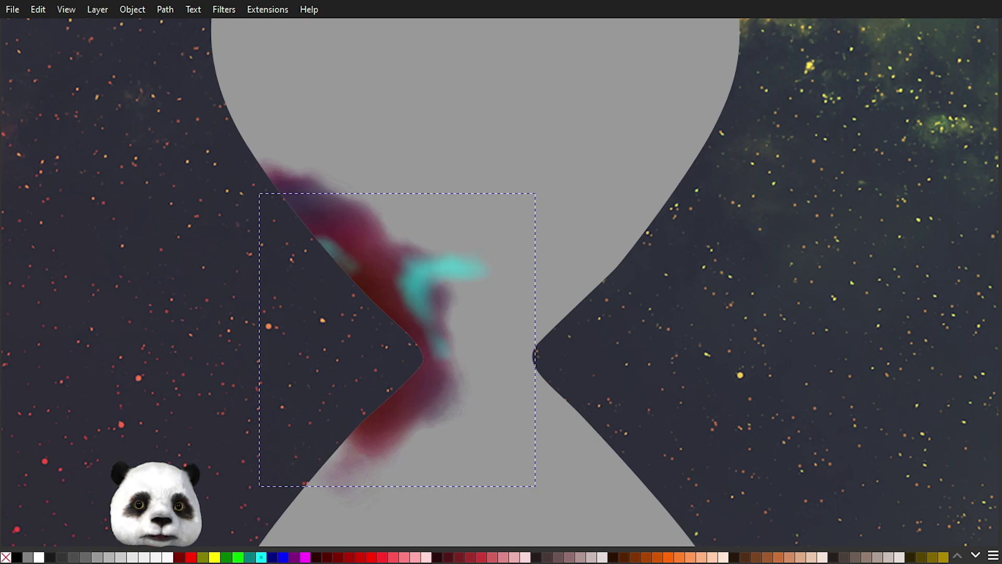
key("Page_Down")
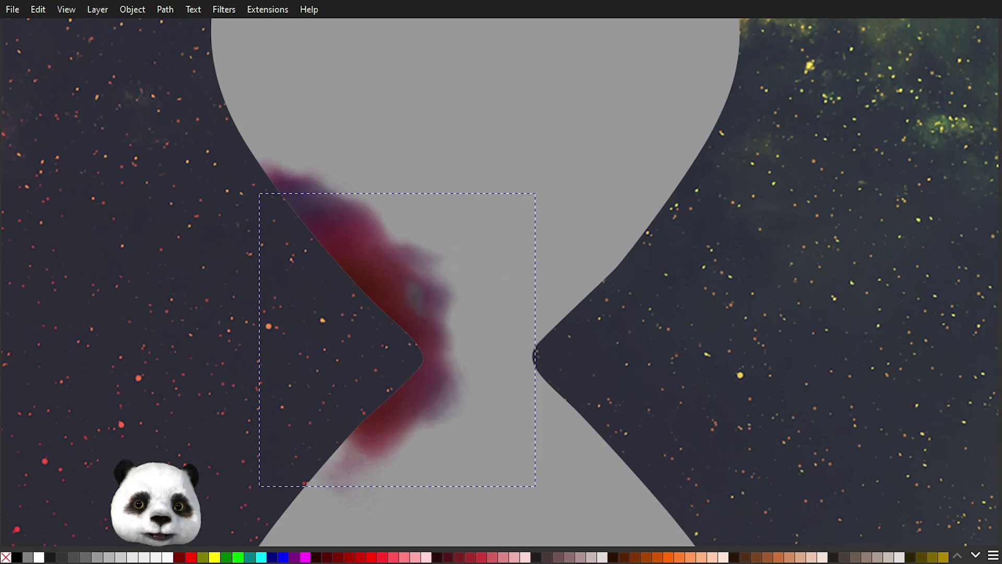
key("Page_Up")
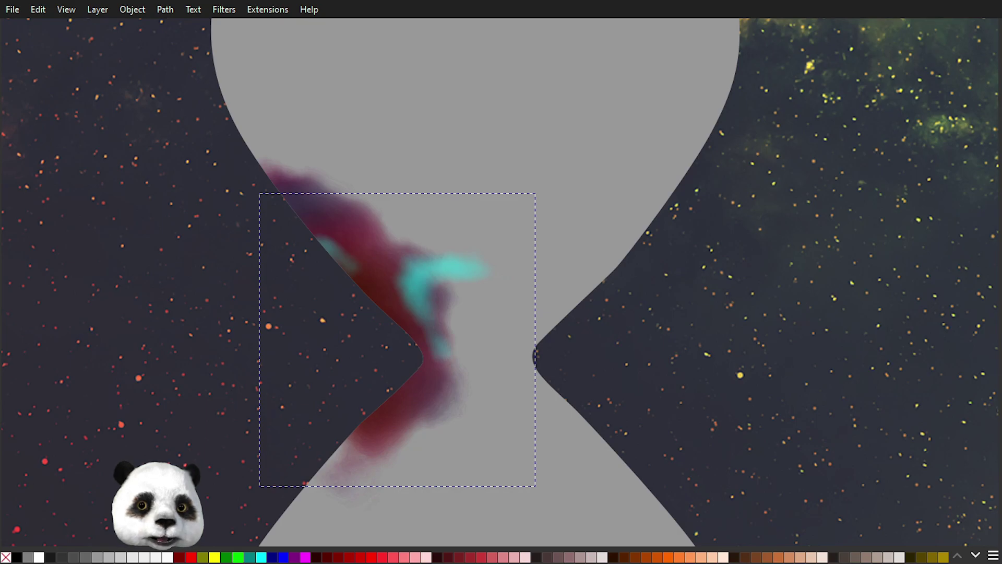
Step: Dim the cyan group and strengthen its watercolor effect until it blends into the splash above the neck, checking the whole hourglass
key("Page_Down")
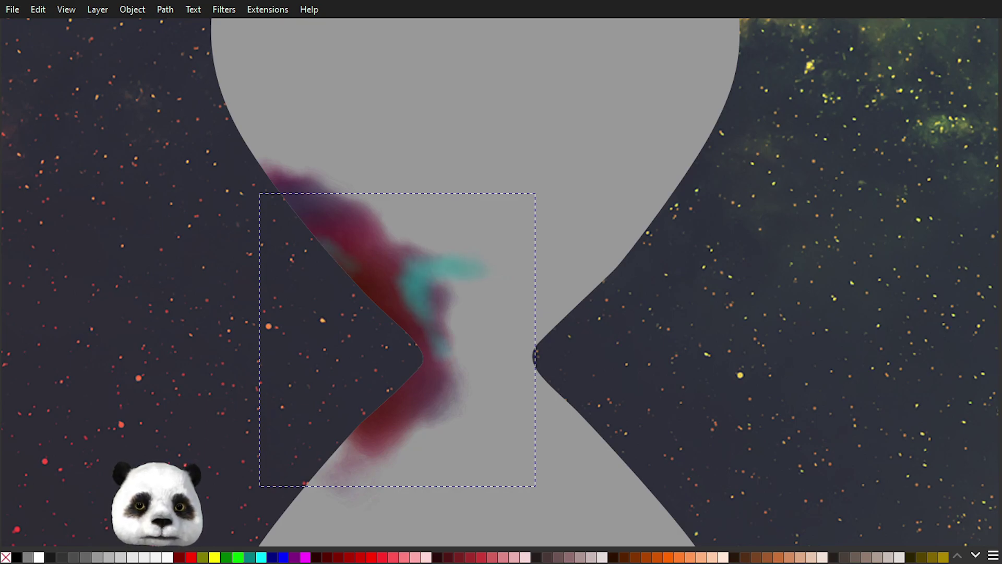
scroll(673, 225, "down", 3)
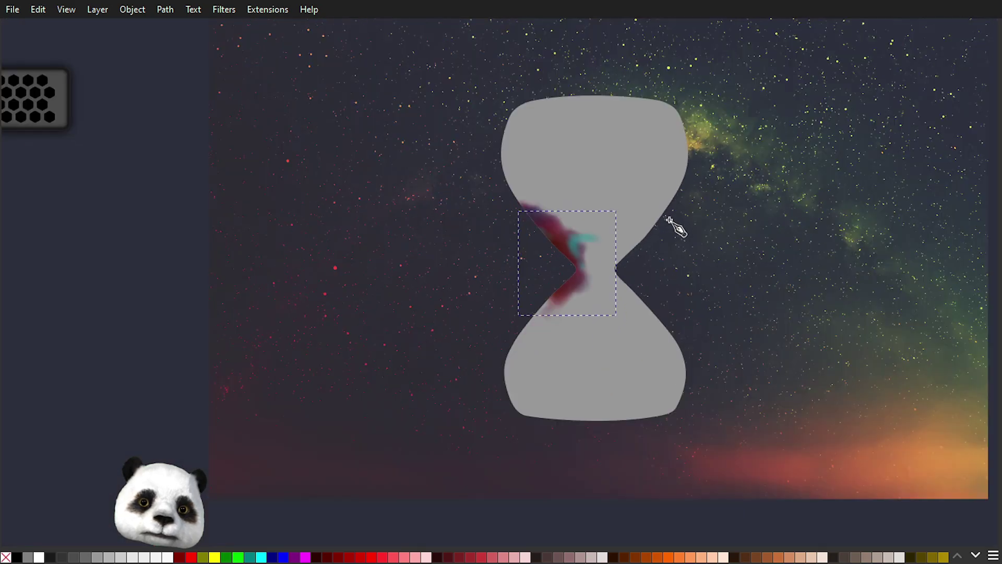
scroll(674, 225, "up", 2)
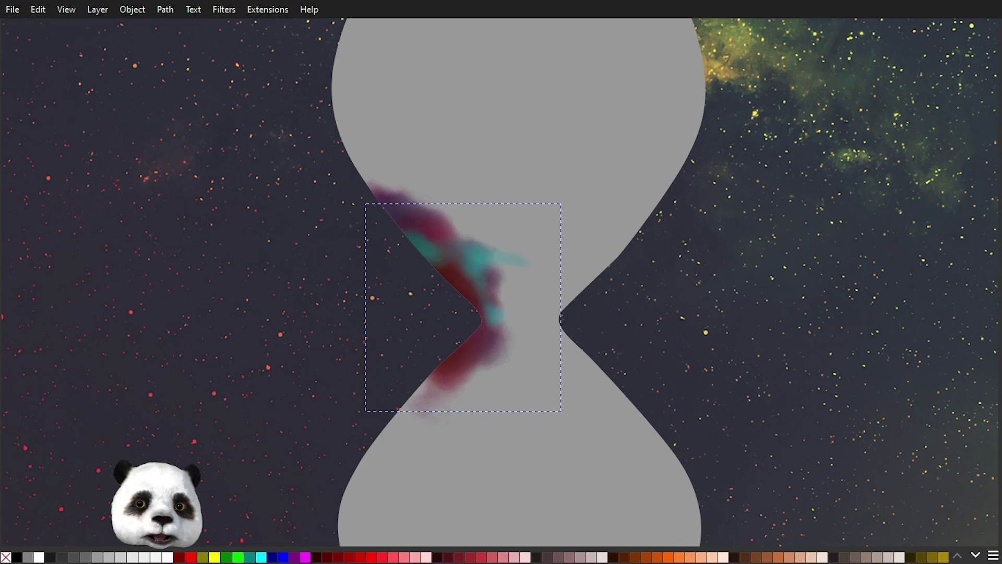
scroll(601, 220, "down", 1)
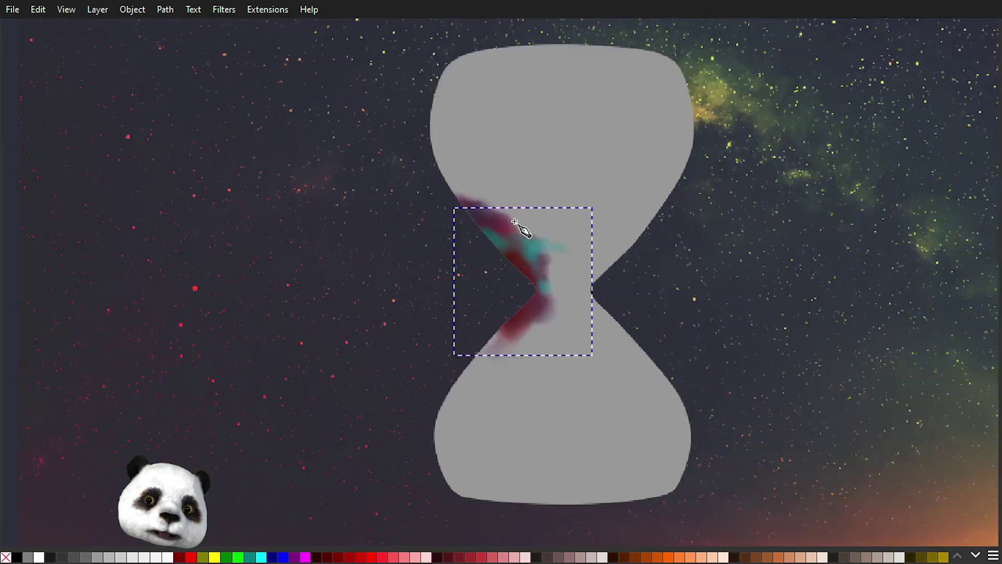
scroll(526, 224, "up", 2)
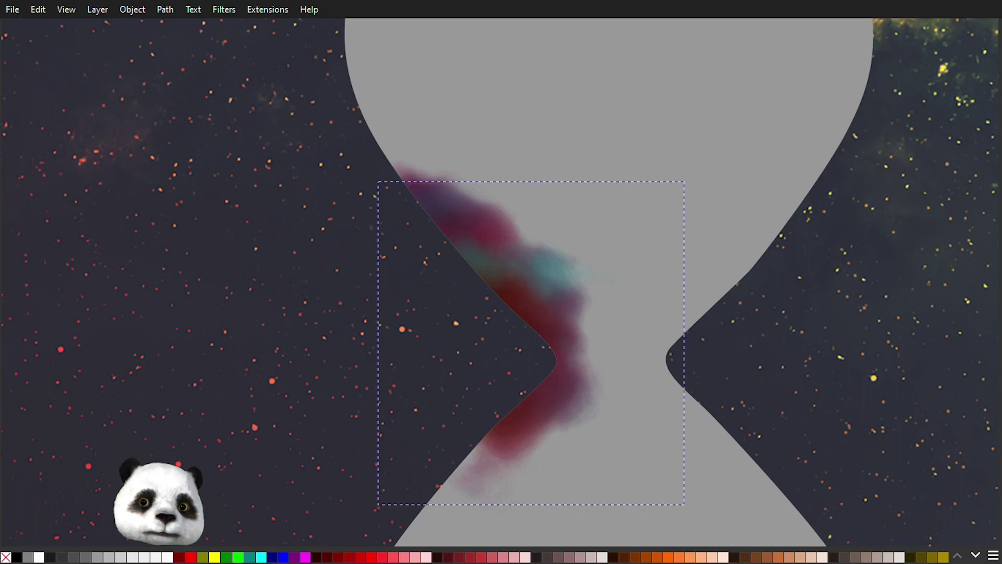
scroll(841, 199, "down", 2)
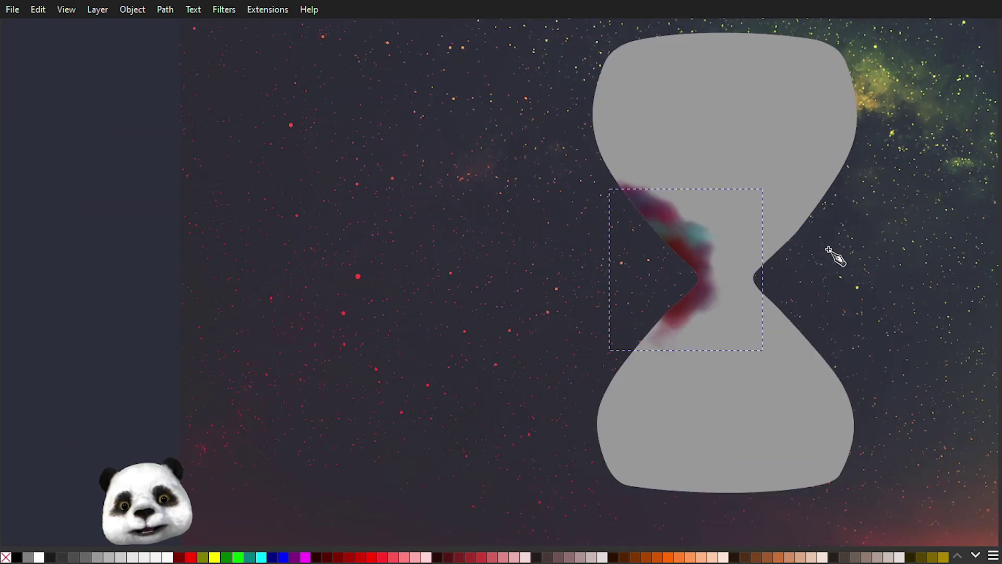
scroll(830, 255, "up", 2)
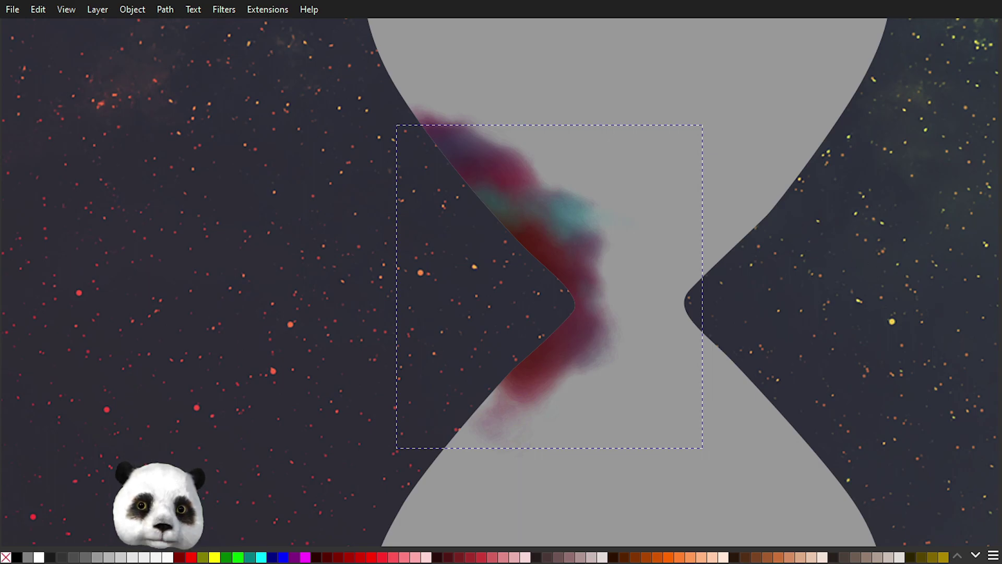
Step: Draw a closed slanted oval within the cyan group below the teal patch, fill it black and soften it into a shadow
key("Tab")
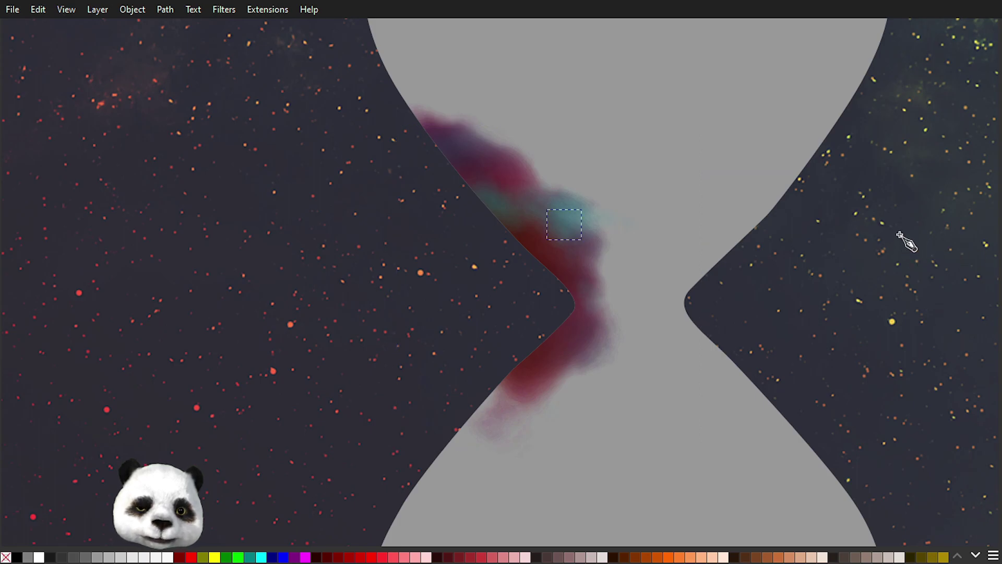
left_click(520, 212)
left_click_drag(529, 239, 583, 261)
left_click(560, 260)
left_click(520, 212)
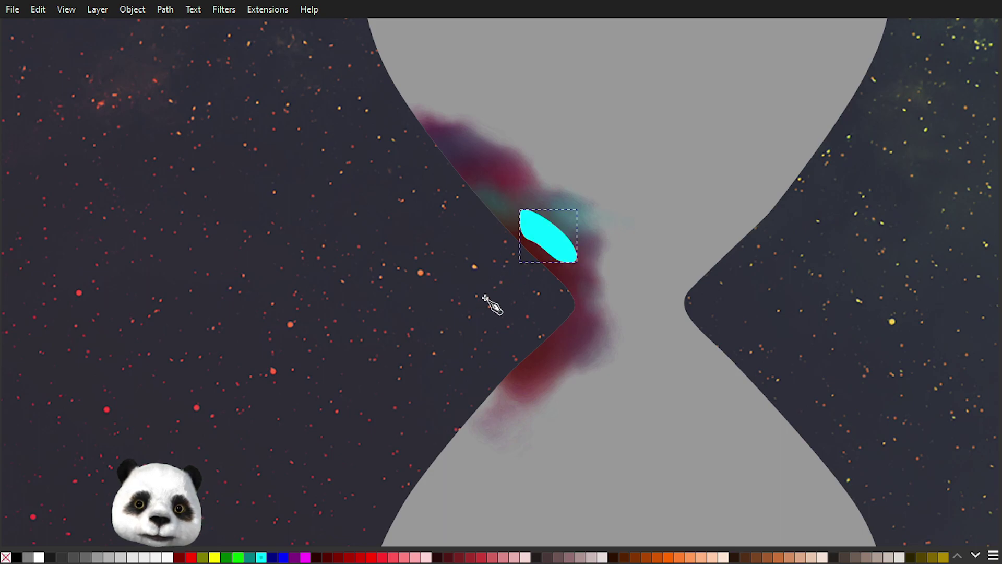
left_click(18, 557)
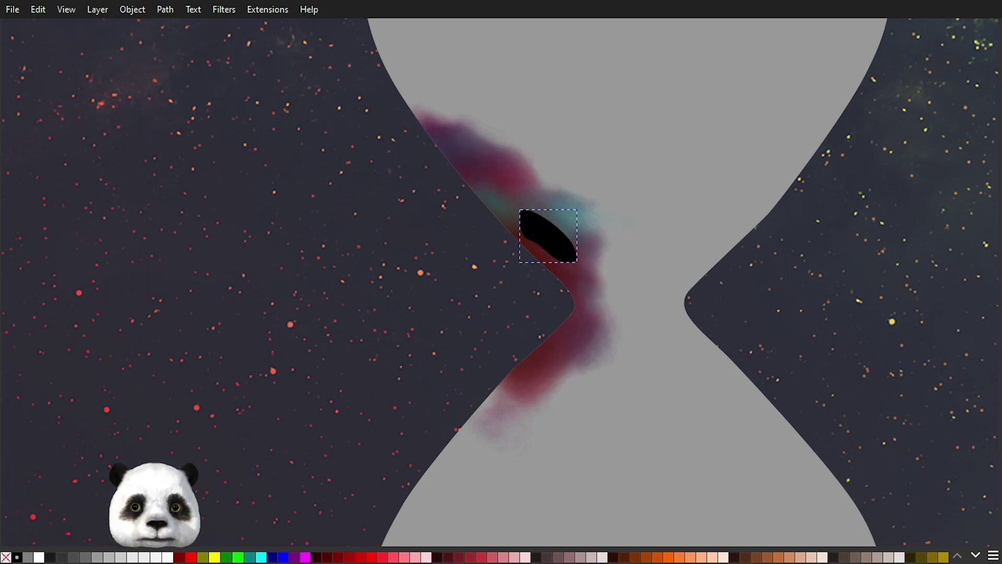
key("ctrl+shift+v")
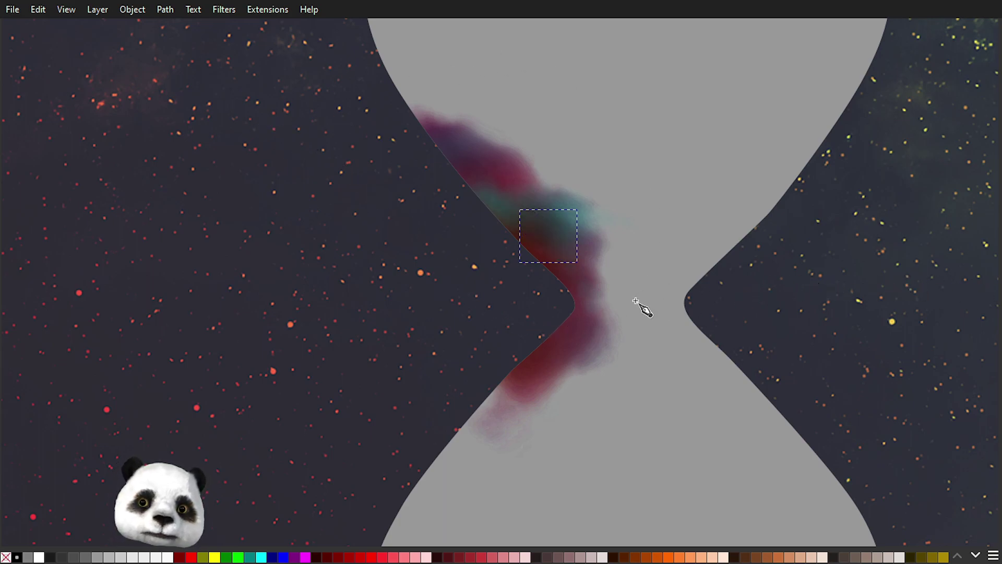
scroll(658, 257, "down", 2)
scroll(668, 230, "up", 2)
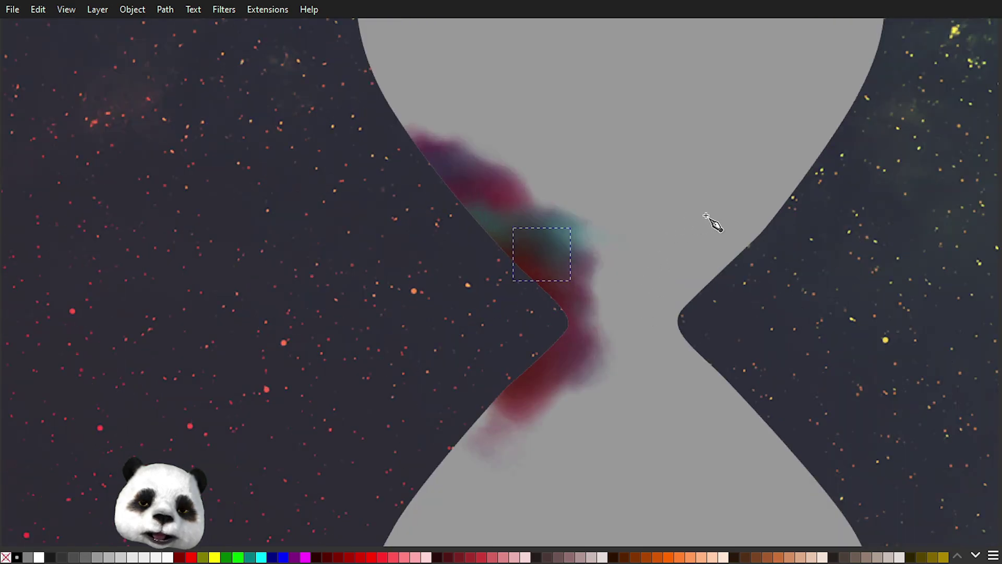
Step: Open the Layers and Objects list to check the black shape inside the cyan group, and move the list out of the way
left_click_drag(713, 222, 555, 290)
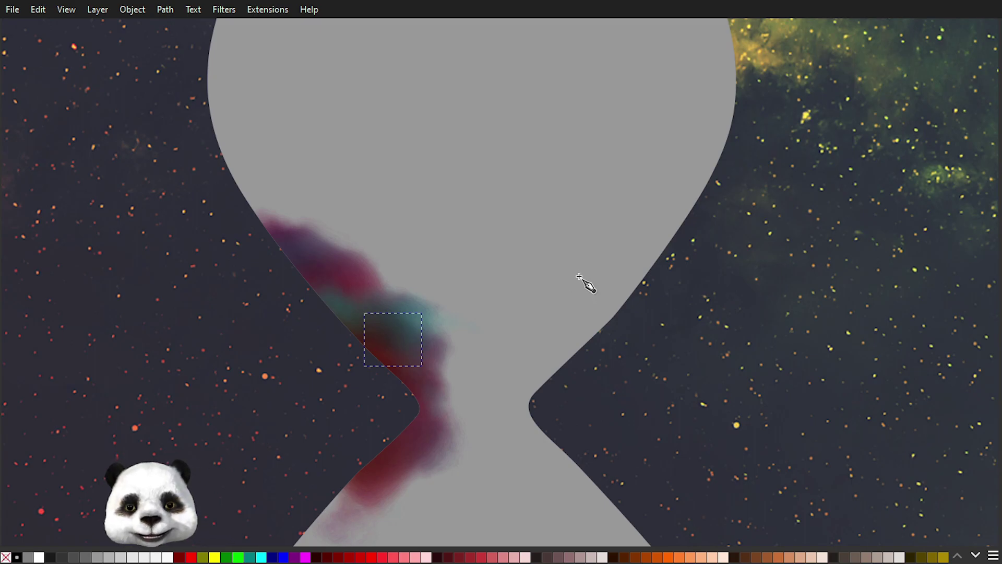
left_click(400, 449)
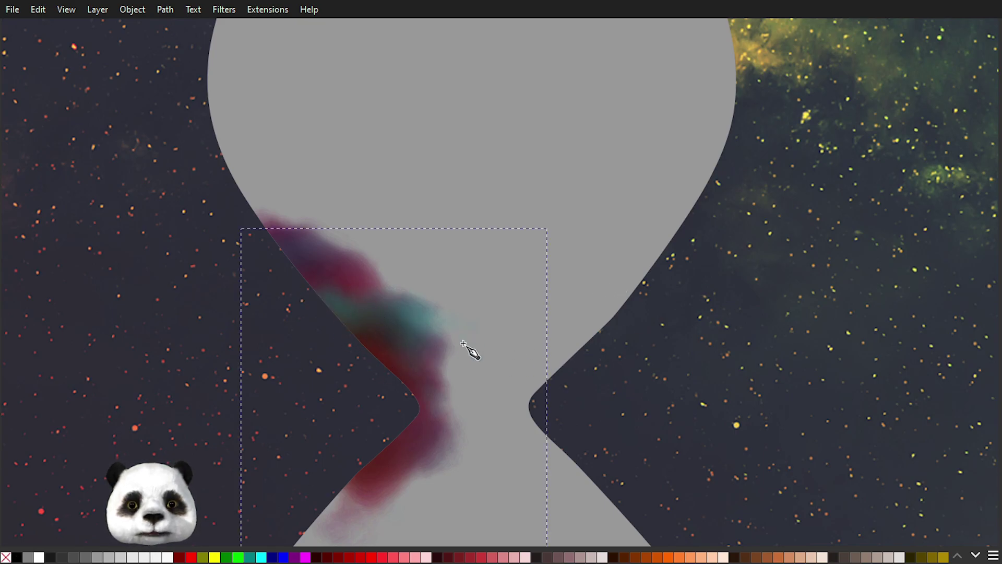
key("ctrl+shift+l")
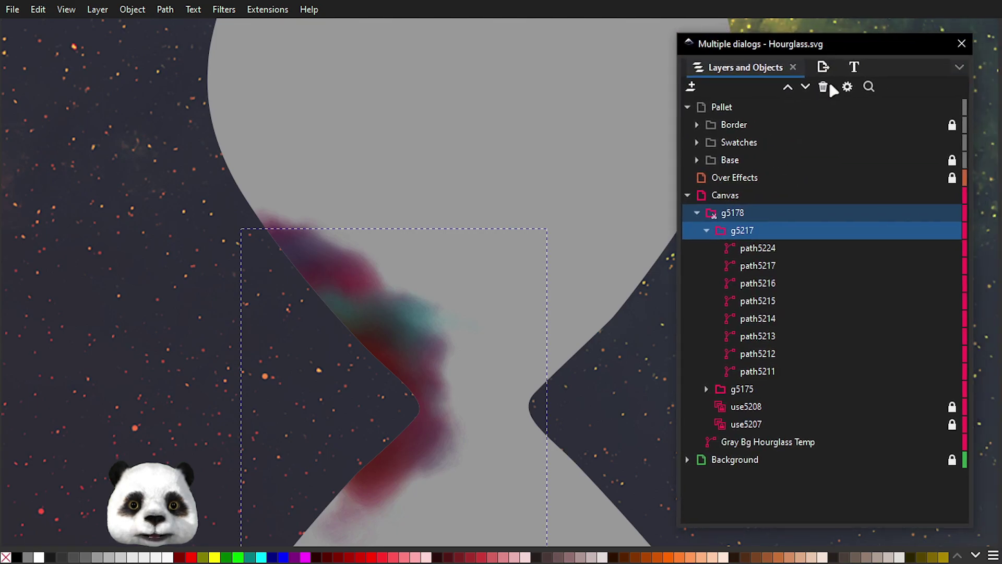
left_click(765, 251)
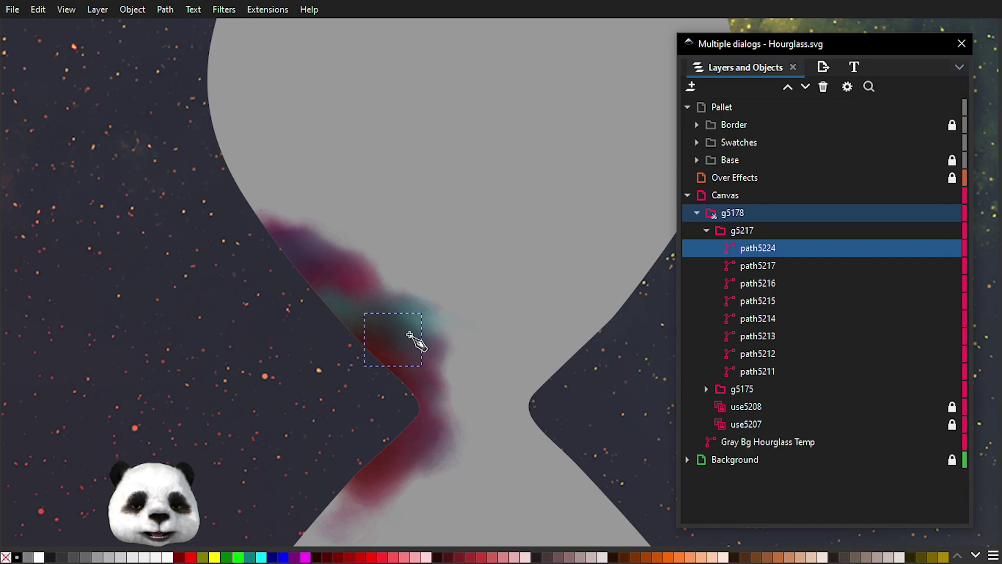
left_click_drag(768, 50, 1001, 55)
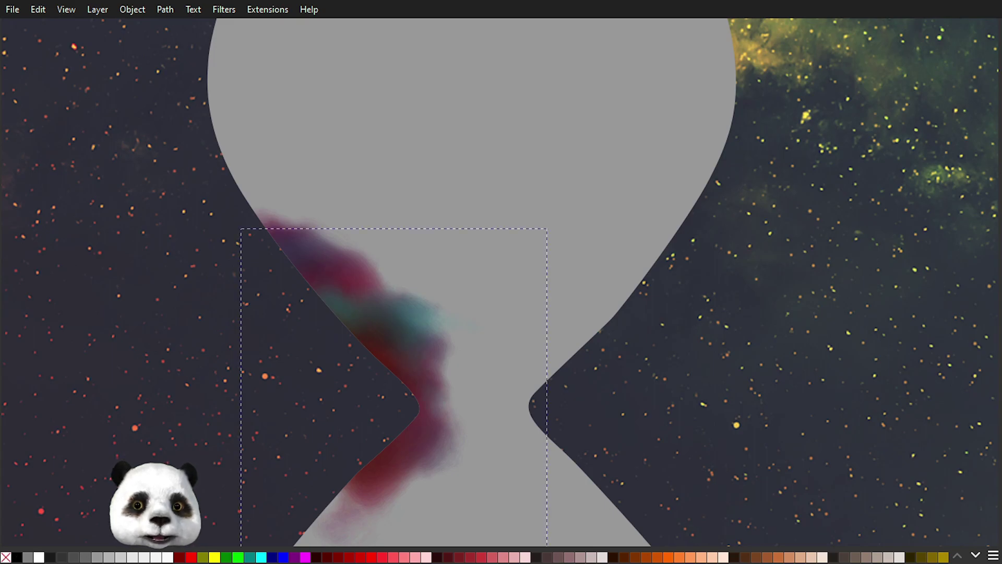
Step: Duplicate the cyan group in place to intensify its teal, comparing the splash with and without the copy and inspecting it up close
key("ctrl+d")
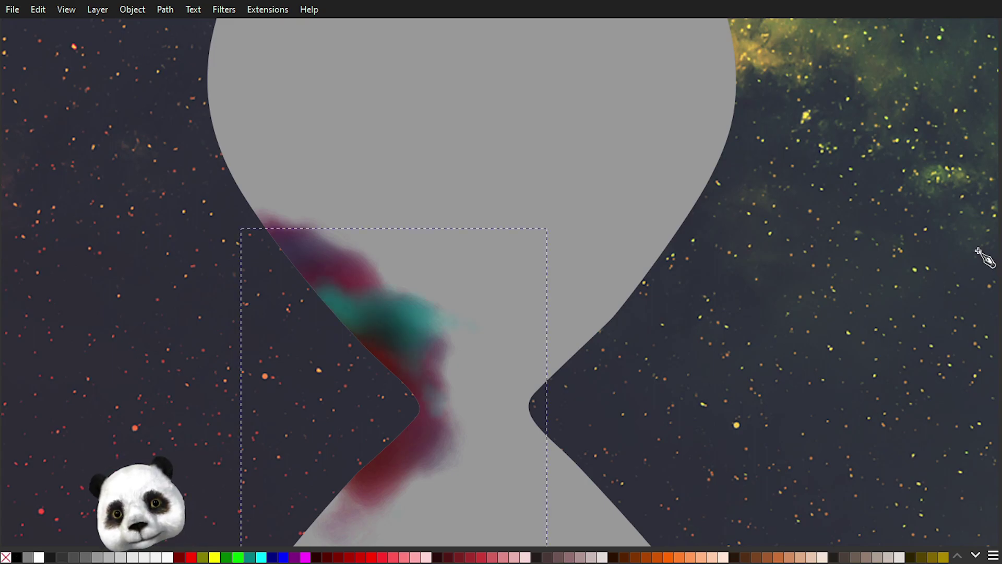
key("ctrl+z")
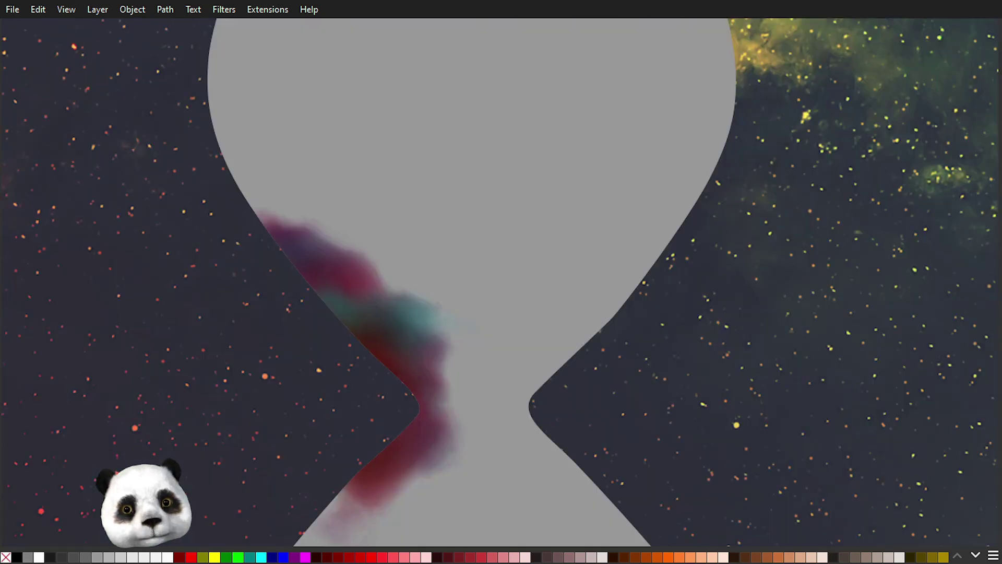
key("ctrl+shift+z")
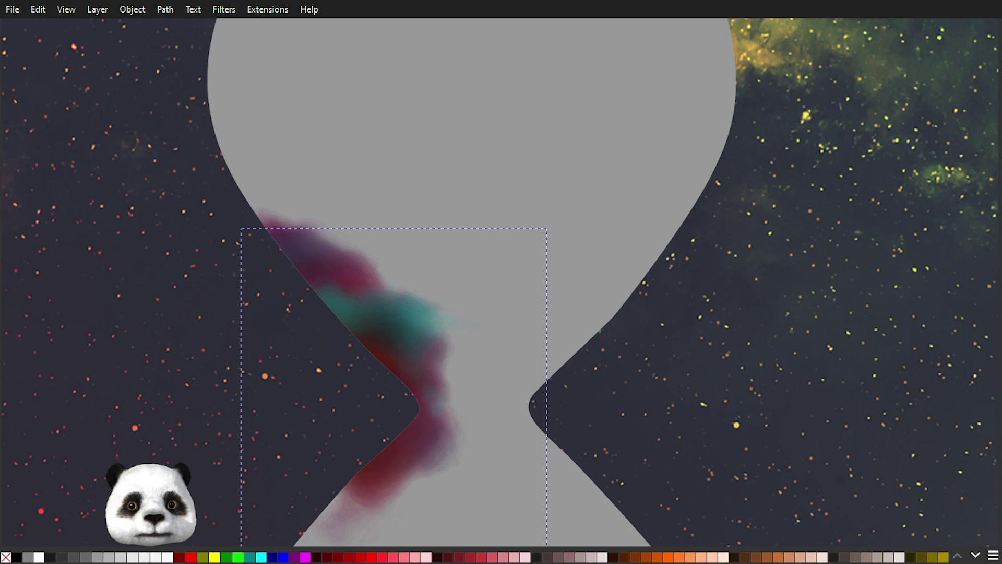
scroll(410, 365, "up", 5)
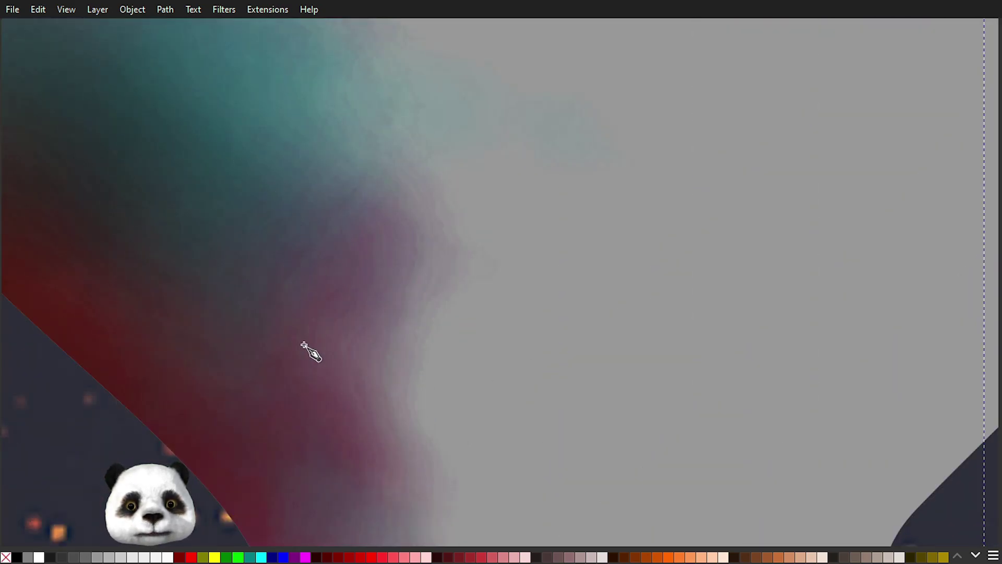
scroll(308, 349, "down", 5)
scroll(298, 340, "up", 5)
scroll(298, 339, "down", 4)
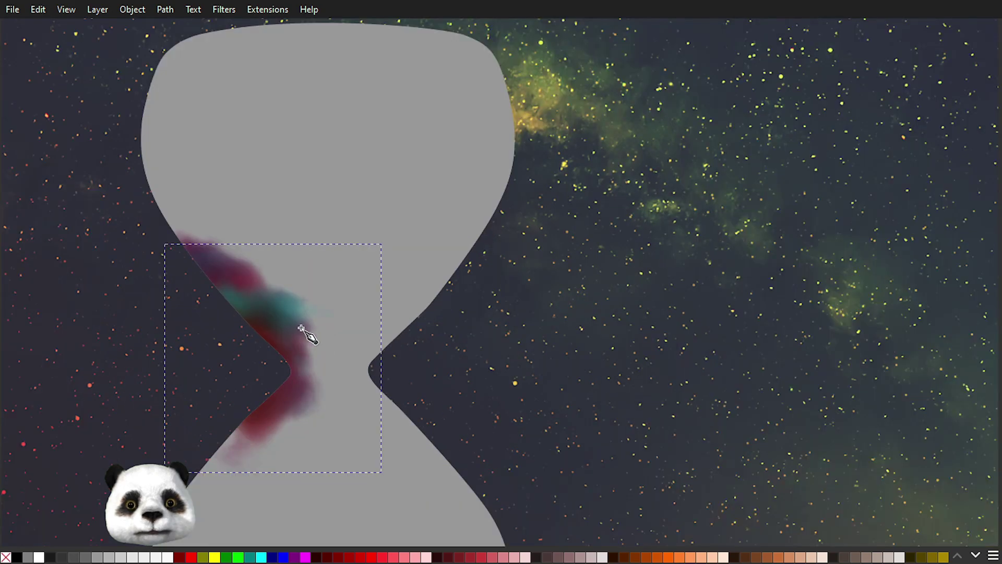
scroll(313, 335, "down", 1)
scroll(616, 349, "left", 6)
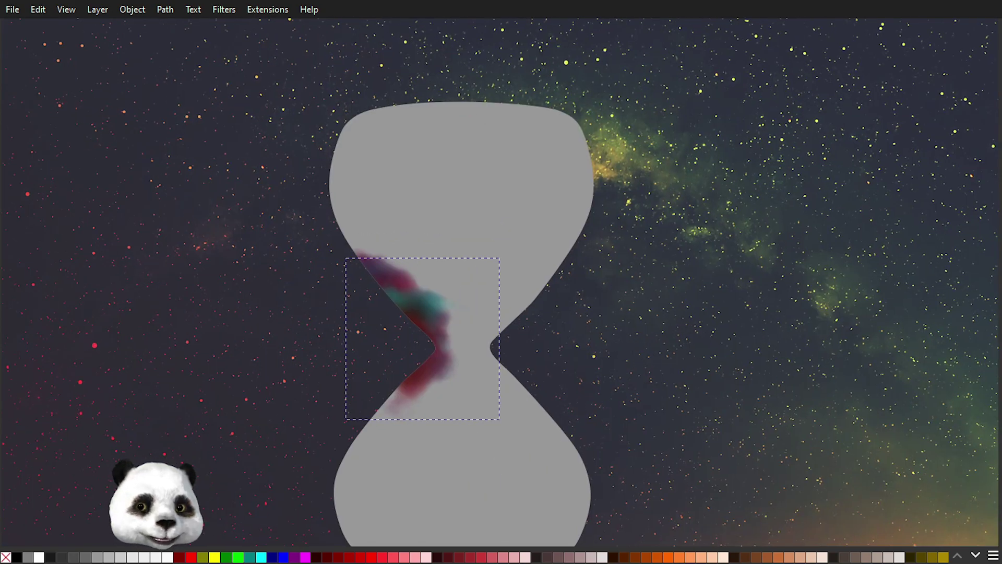
Step: Take the grey hourglass shape out of the scene to judge the splash directly against the galaxy background
key("ctrl+z")
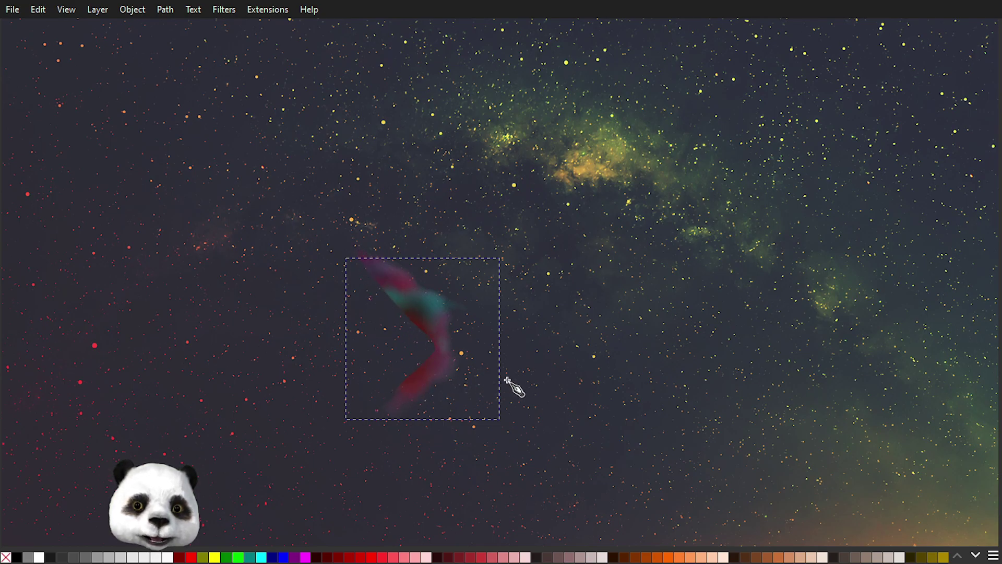
scroll(459, 376, "up", 2)
scroll(470, 378, "down", 2)
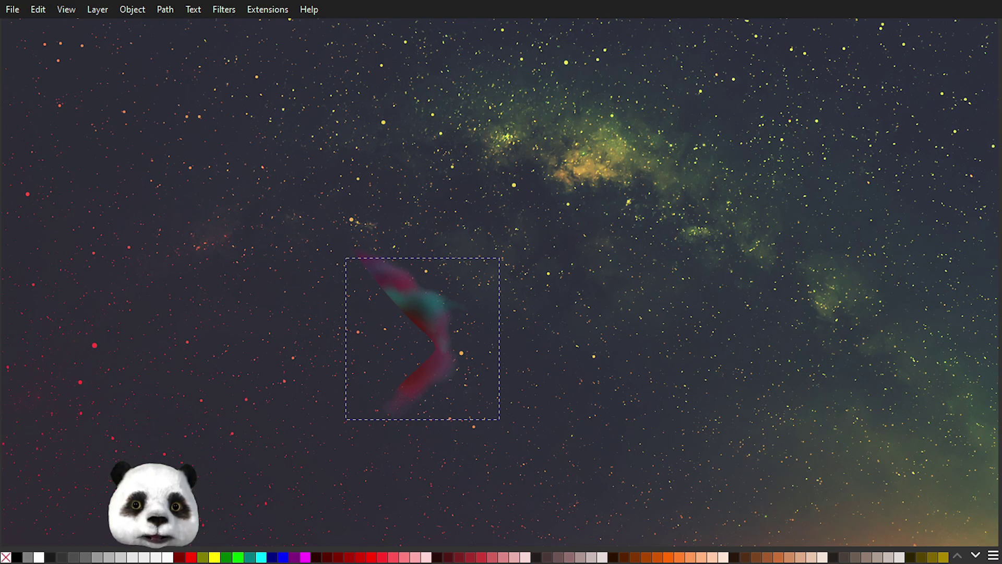
Step: Select all the accent paths in the cyan group and adjust the ones beside the neck to carry a cyan tint down the splash's edge
key("n")
scroll(644, 388, "up", 3)
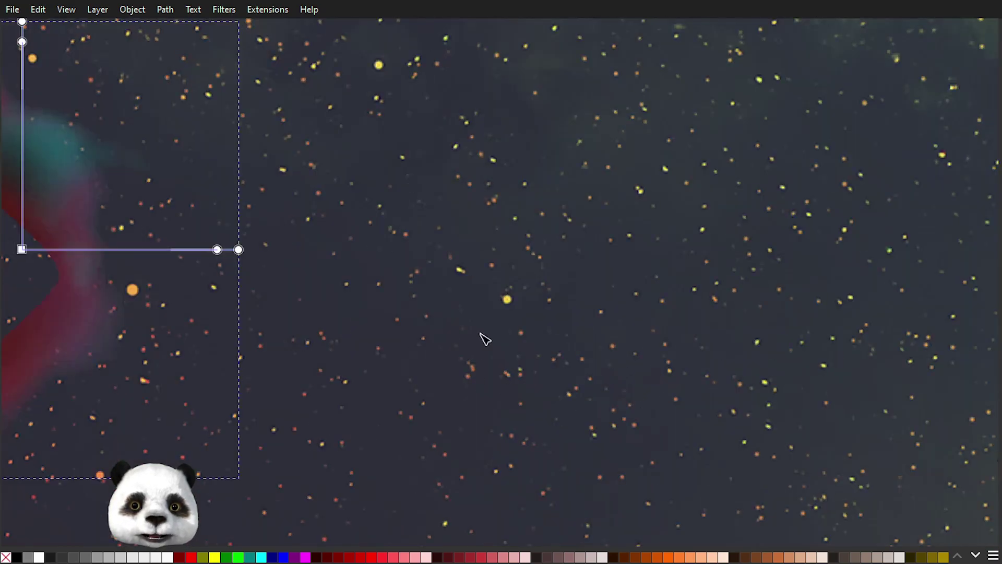
left_click_drag(481, 330, 877, 355)
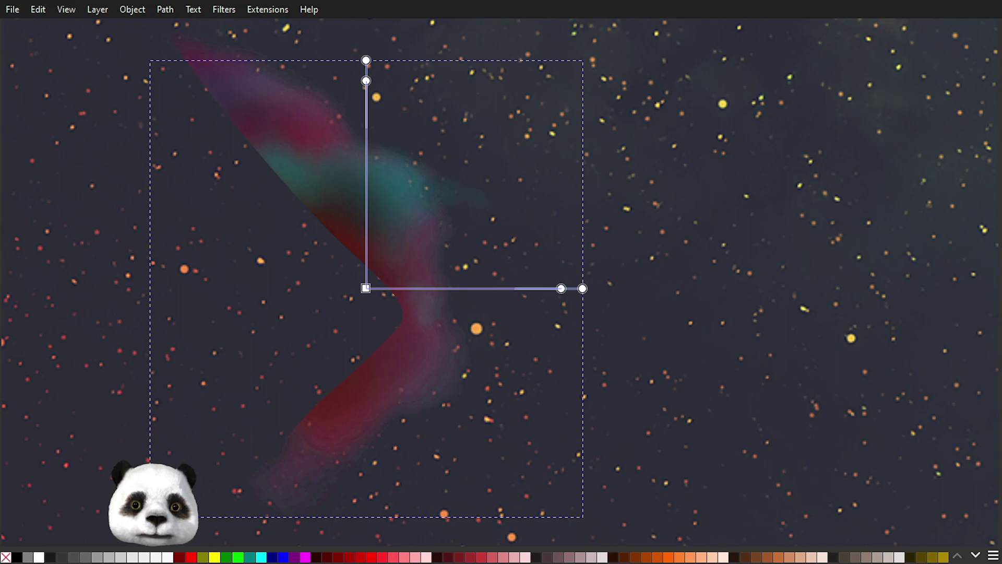
left_click(290, 168)
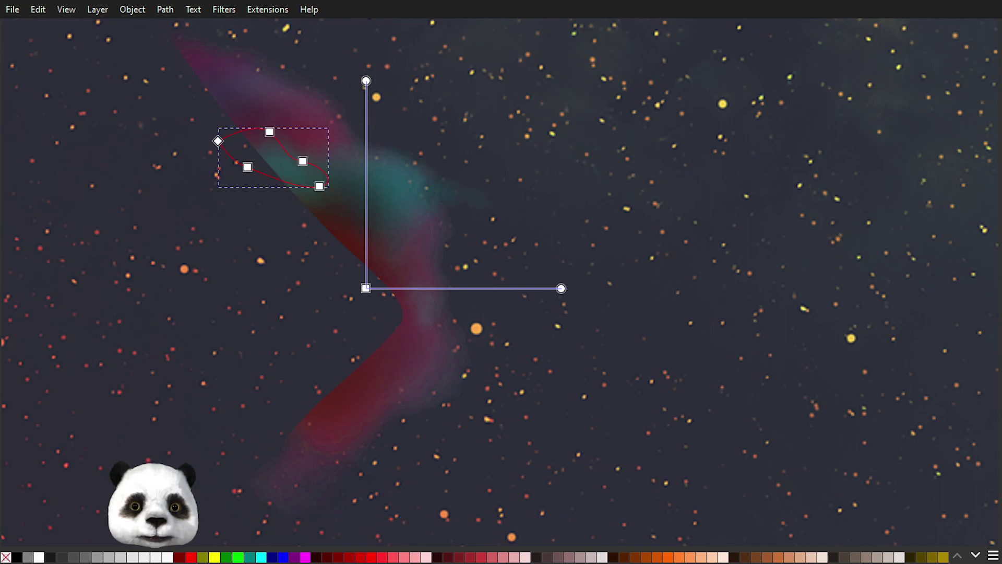
key("ctrl+a")
scroll(392, 385, "up", 2)
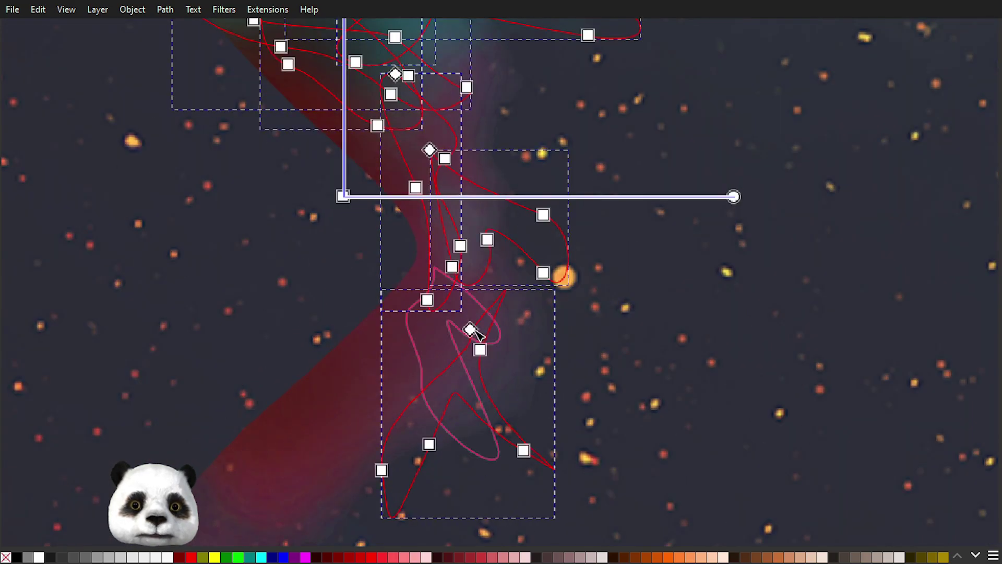
left_click_drag(477, 334, 502, 363)
scroll(449, 365, "down", 5)
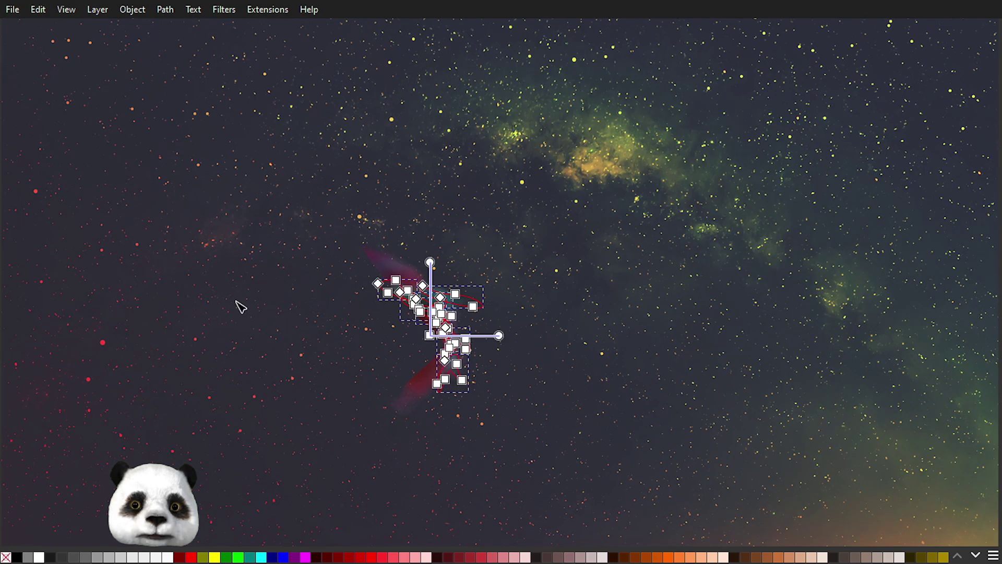
left_click(242, 307)
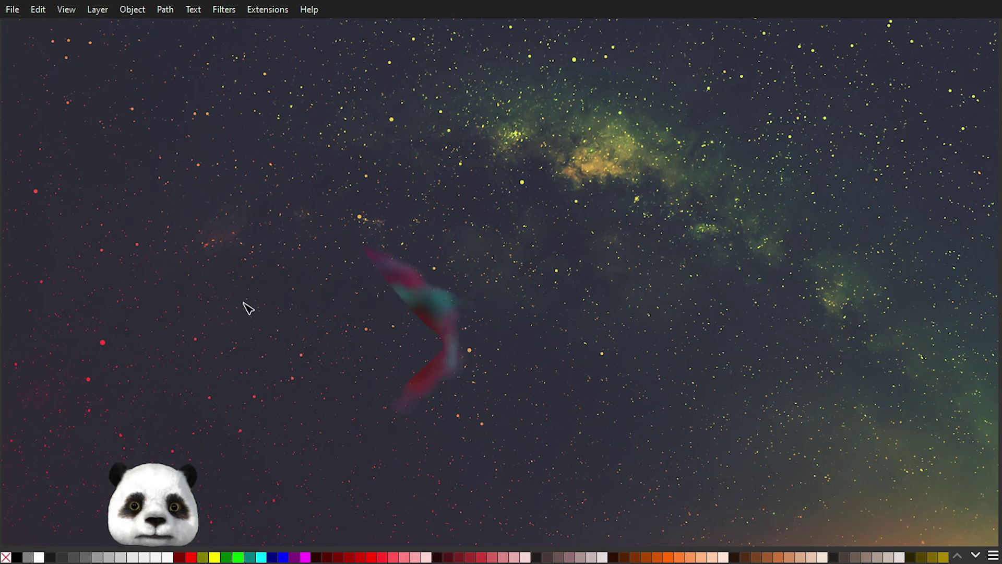
Step: Examine how the watercolor splash blends with the galaxy background, both up close and with the surrounding sky
scroll(244, 309, "down", 5)
scroll(246, 311, "up", 6)
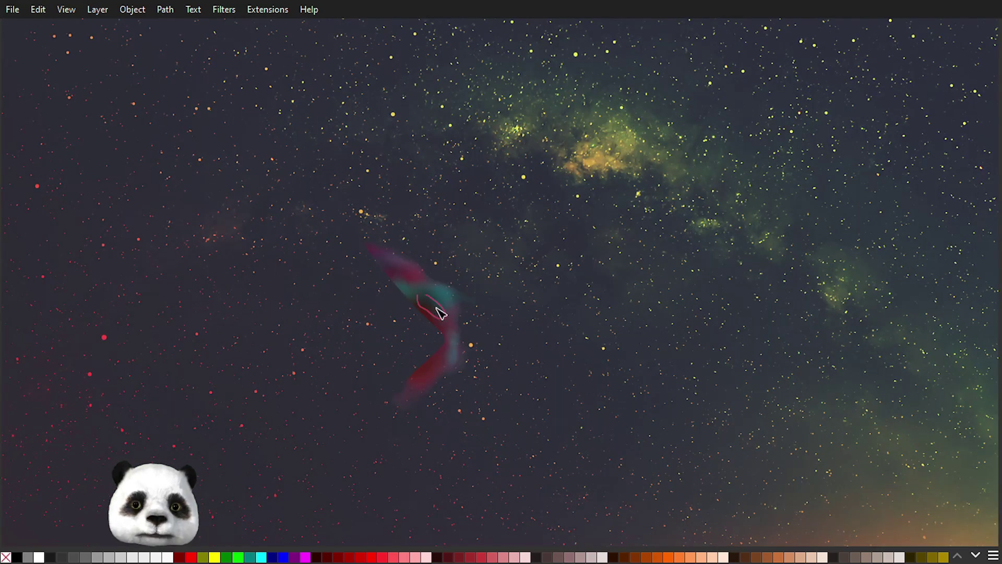
left_click_drag(651, 350, 500, 373)
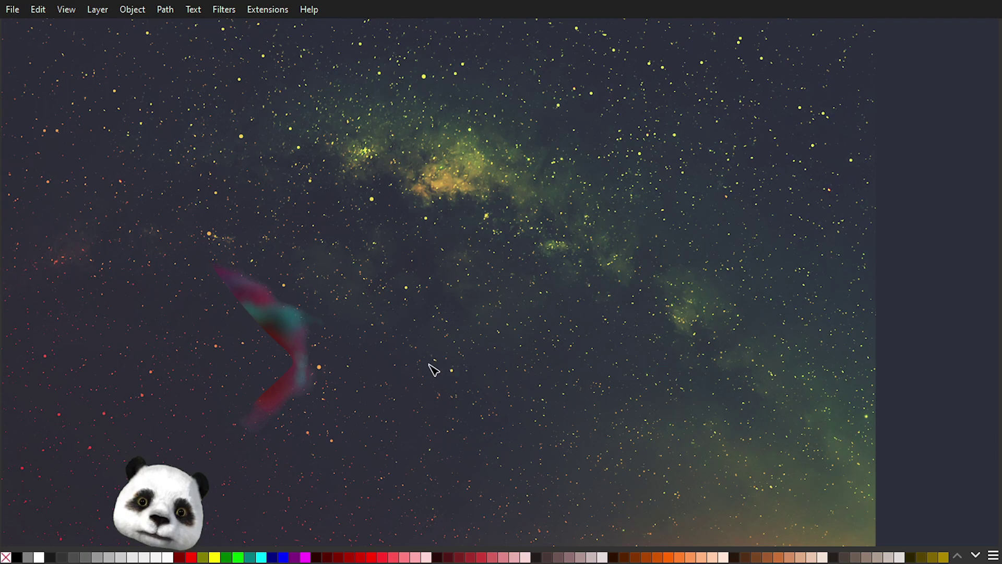
left_click_drag(416, 375, 499, 336)
scroll(428, 373, "up", 1)
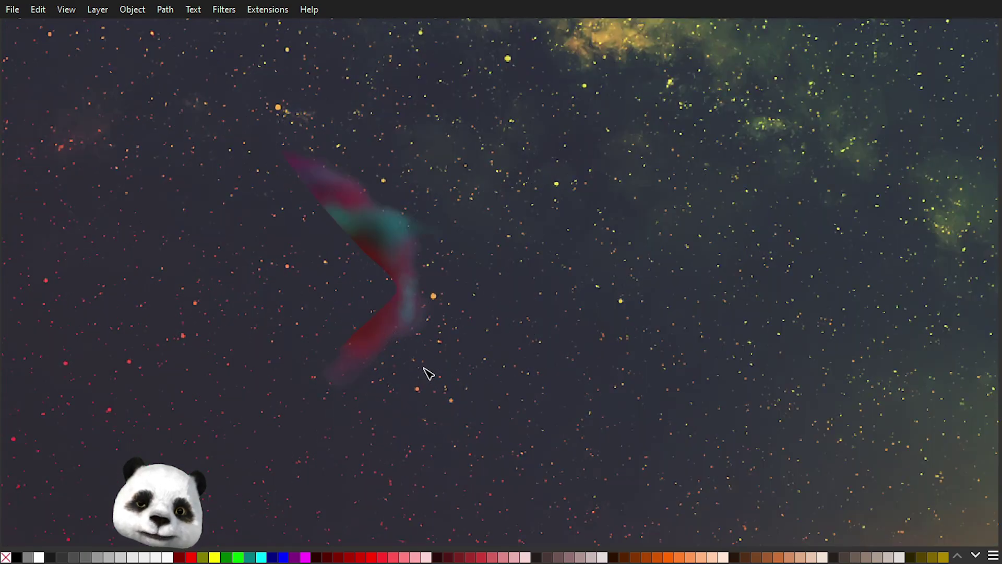
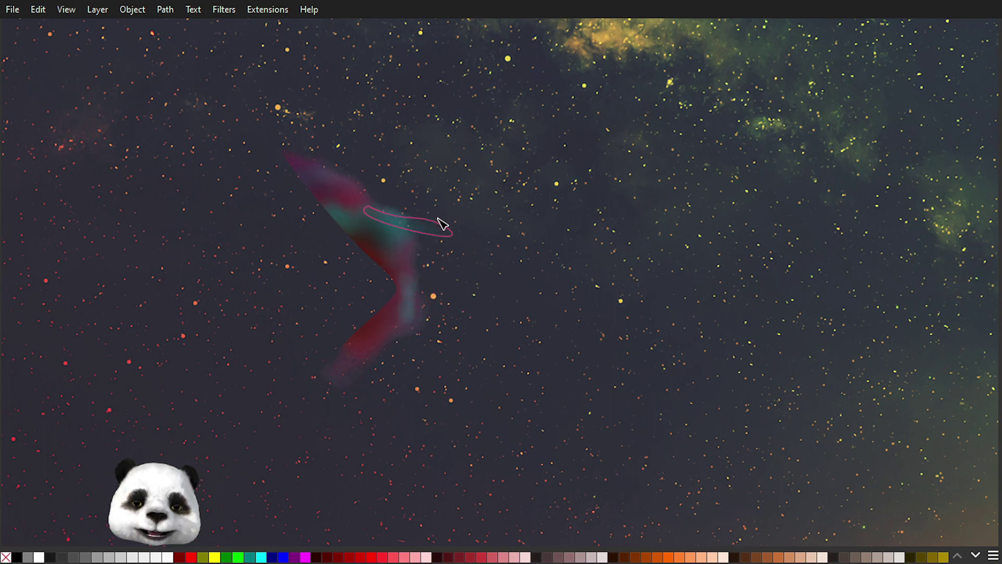
left_click_drag(598, 267, 580, 373)
scroll(580, 375, "down", 2)
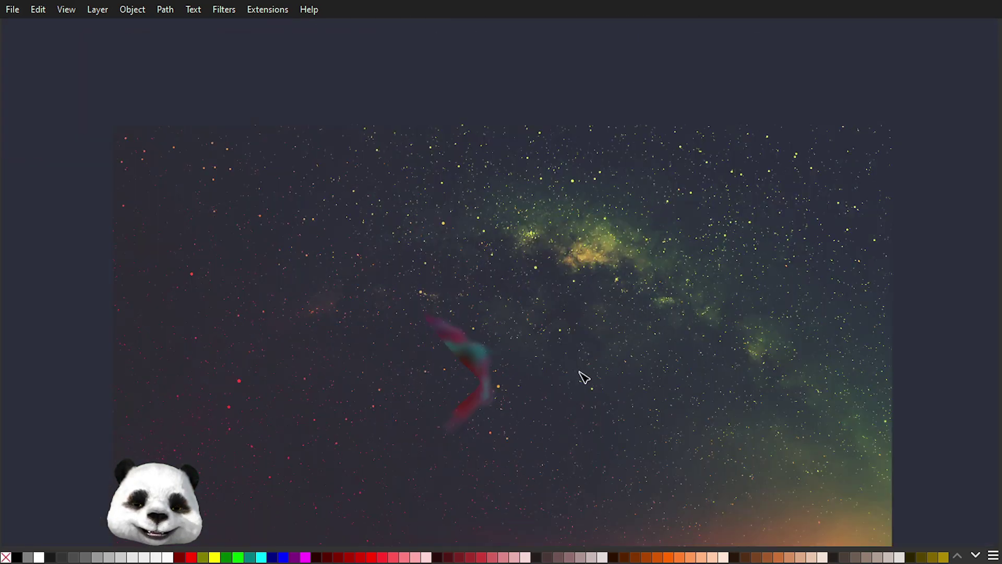
scroll(575, 397, "up", 1)
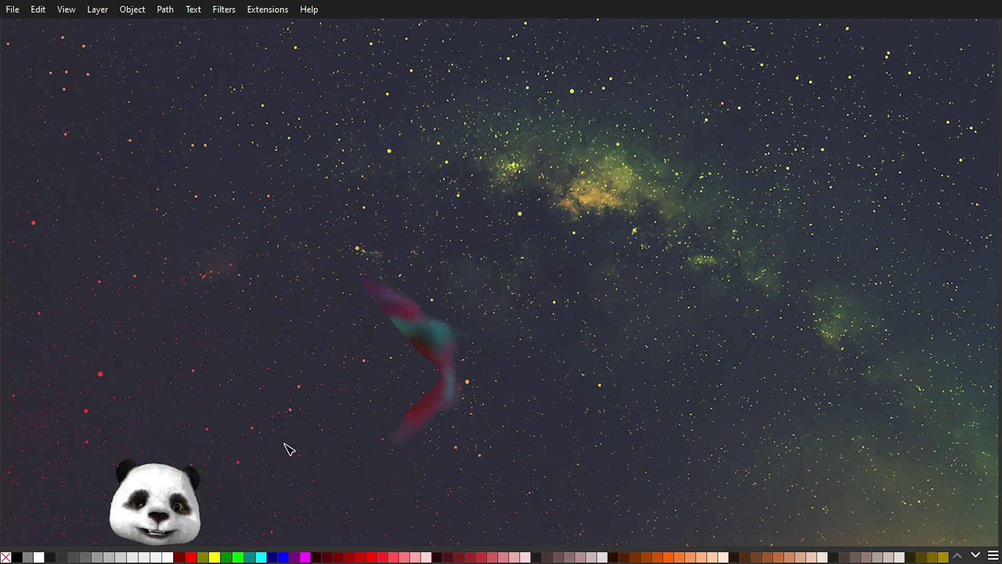
scroll(626, 454, "down", 2)
scroll(620, 459, "up", 1)
scroll(617, 462, "up", 1)
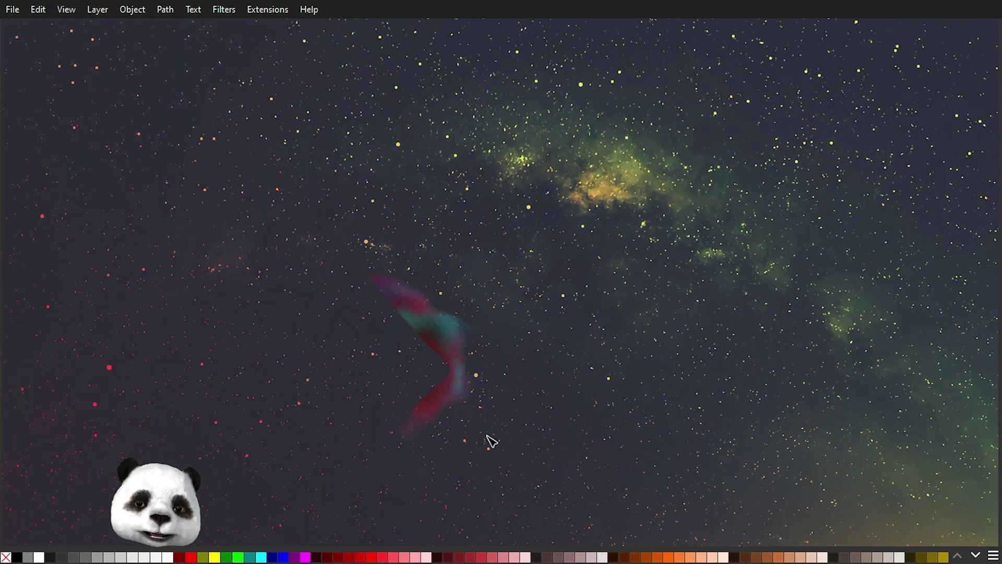
Step: Inspect the red stars in the darker part of the galaxy background at high magnification
left_click_drag(245, 352, 436, 398)
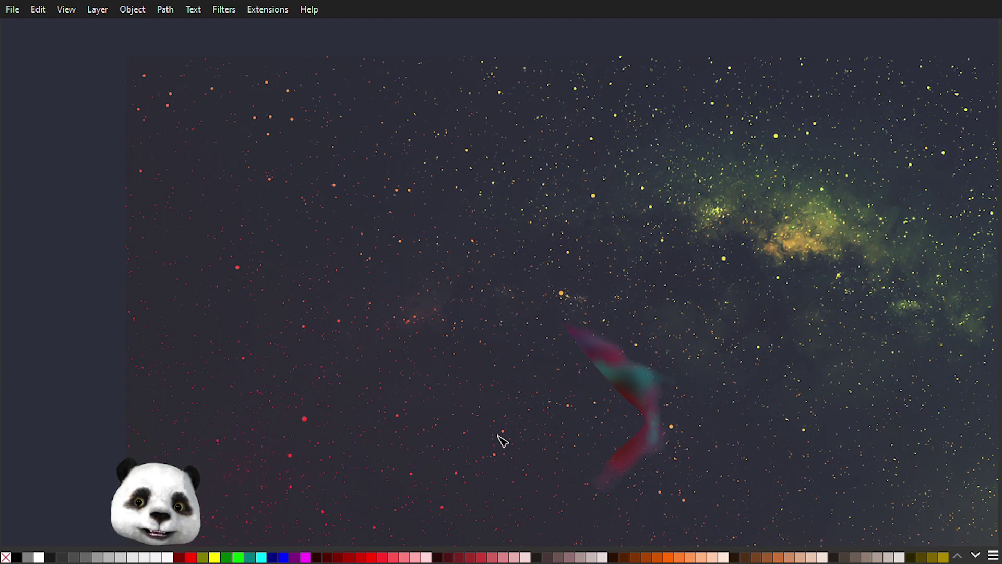
scroll(461, 454, "up", 2)
scroll(334, 386, "up", 8)
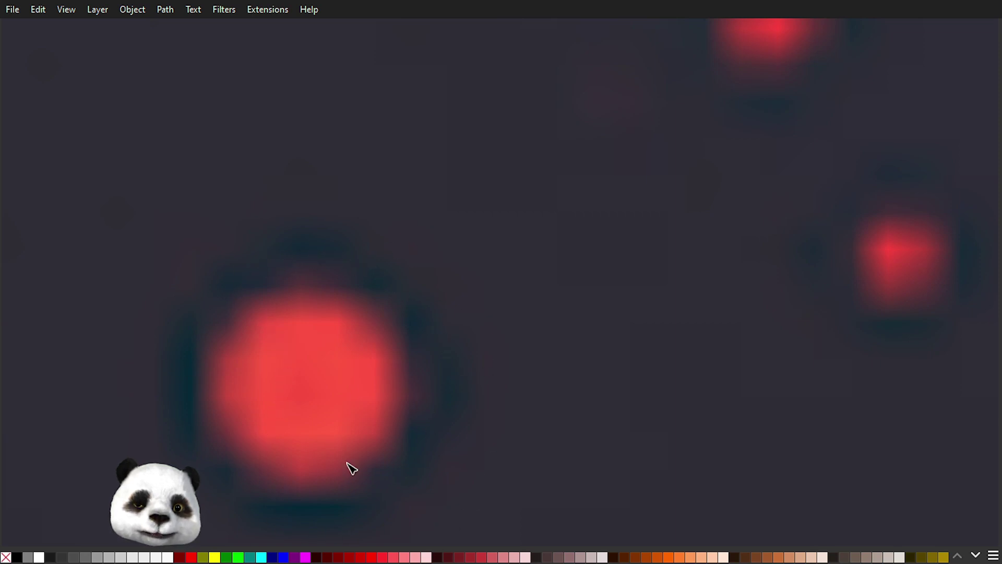
scroll(436, 423, "down", 3)
scroll(506, 457, "down", 5)
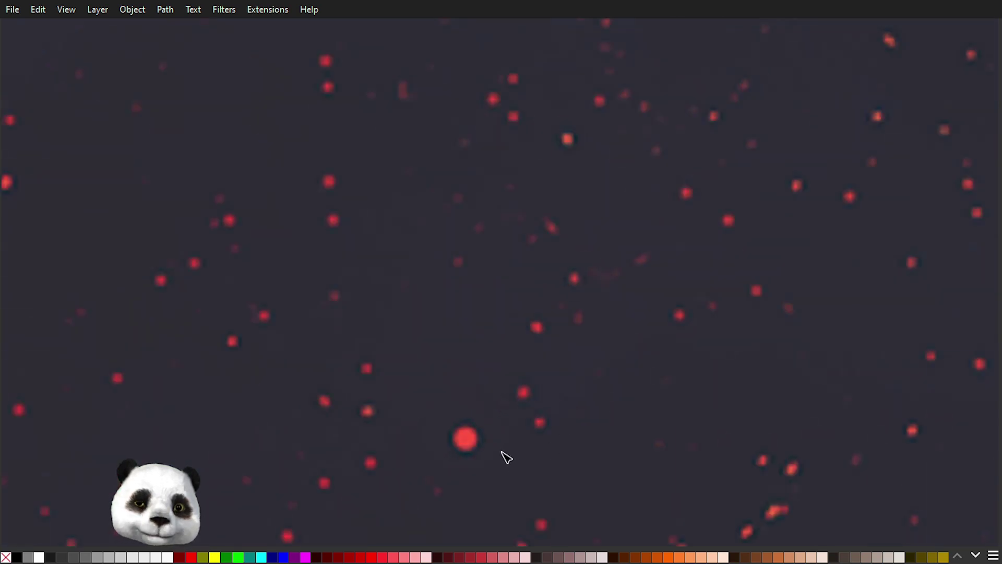
scroll(498, 480, "down", 2)
scroll(500, 475, "up", 4)
left_click_drag(564, 470, 308, 419)
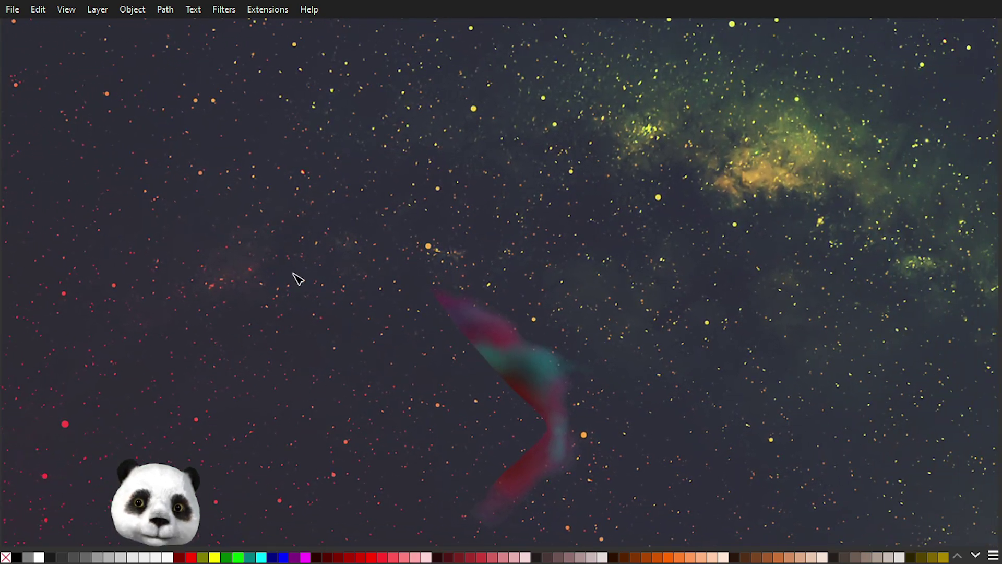
Step: Compare the splash's colors with the whole background image, including the green nebula and the orange horizon glow
scroll(297, 375, "down", 2)
left_click_drag(528, 456, 601, 386)
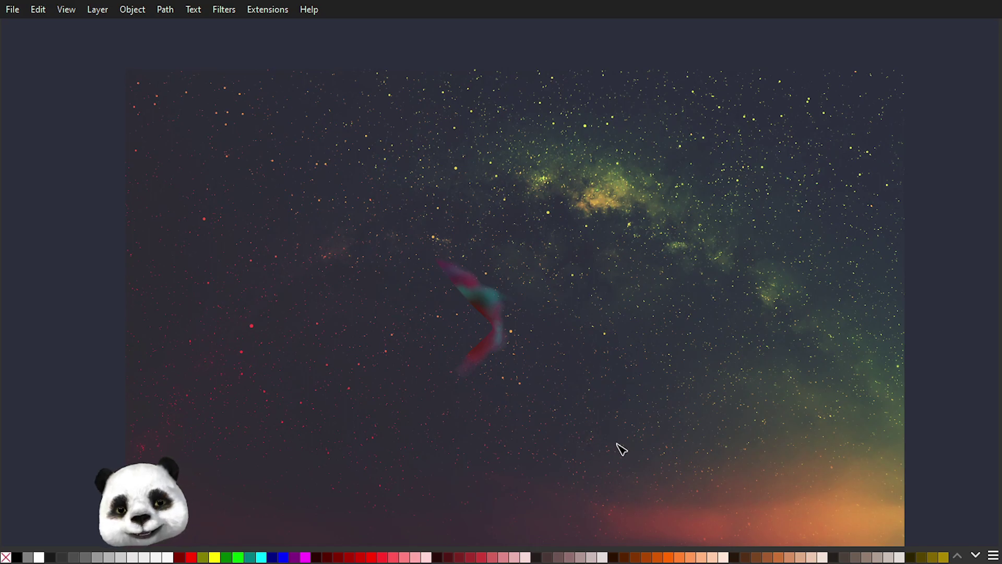
scroll(615, 450, "down", 1, "ctrl")
scroll(671, 455, "up", 2, "ctrl")
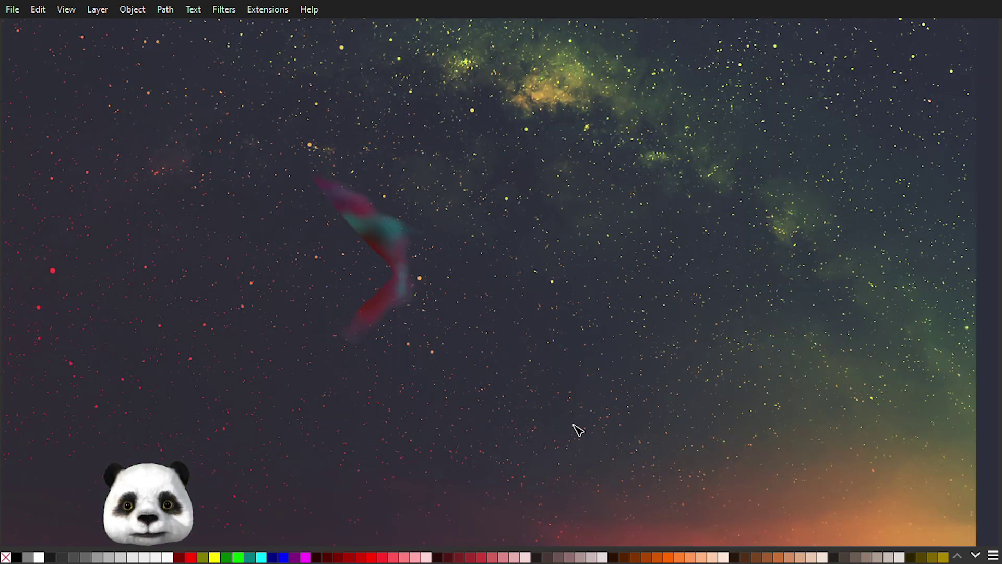
scroll(577, 430, "down", 1, "ctrl")
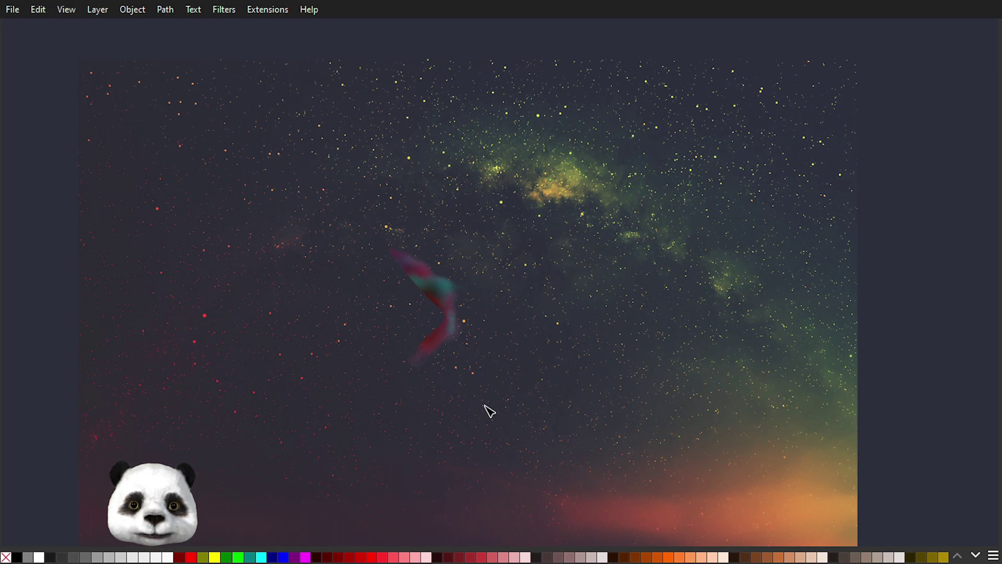
scroll(548, 277, "up", 5)
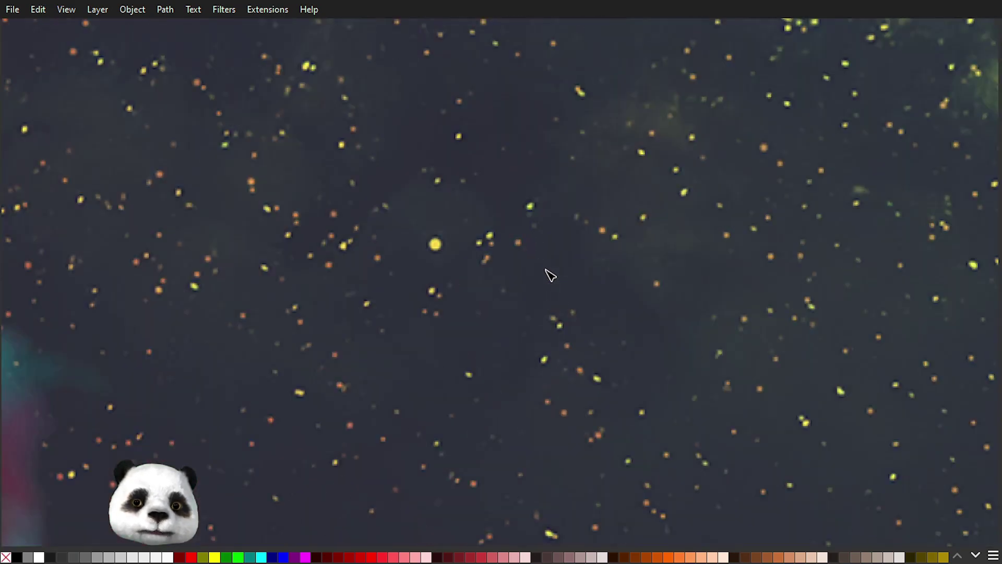
scroll(514, 295, "down", 5)
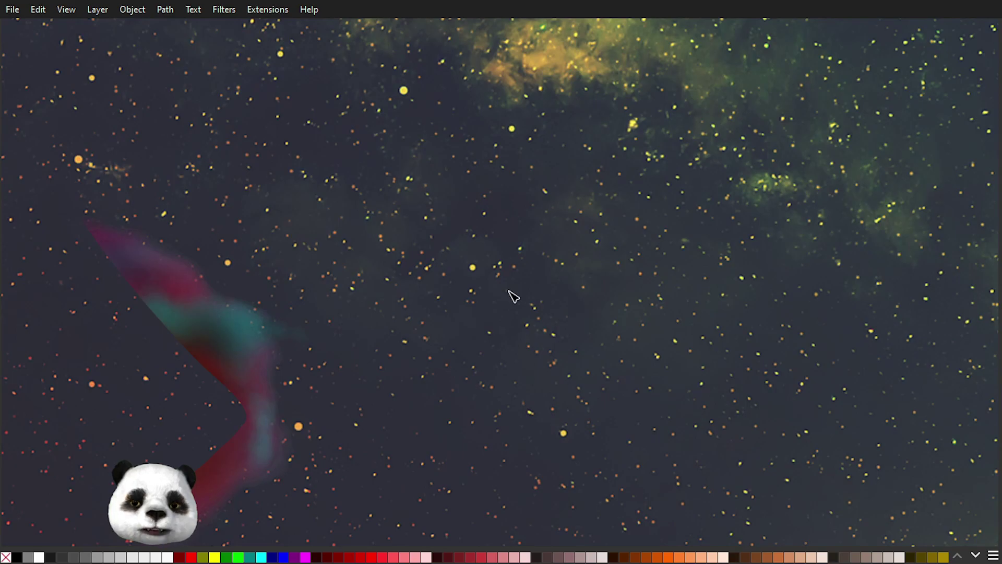
scroll(460, 308, "down", 3)
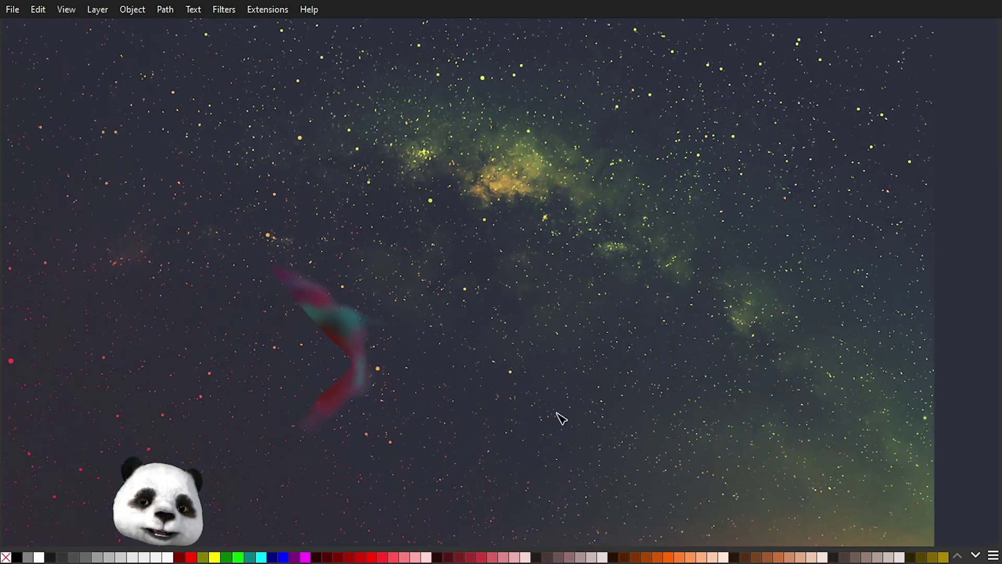
scroll(564, 412, "down", 3)
mouse_move(515, 418)
left_mouse_down()
mouse_move(553, 325)
mouse_move(536, 383)
left_mouse_up()
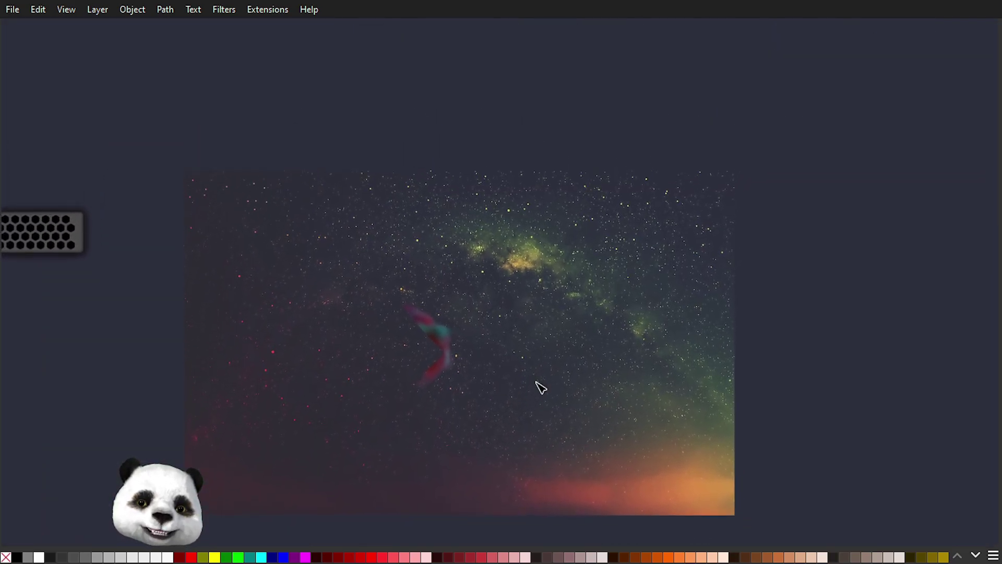
scroll(462, 384, "up", 3)
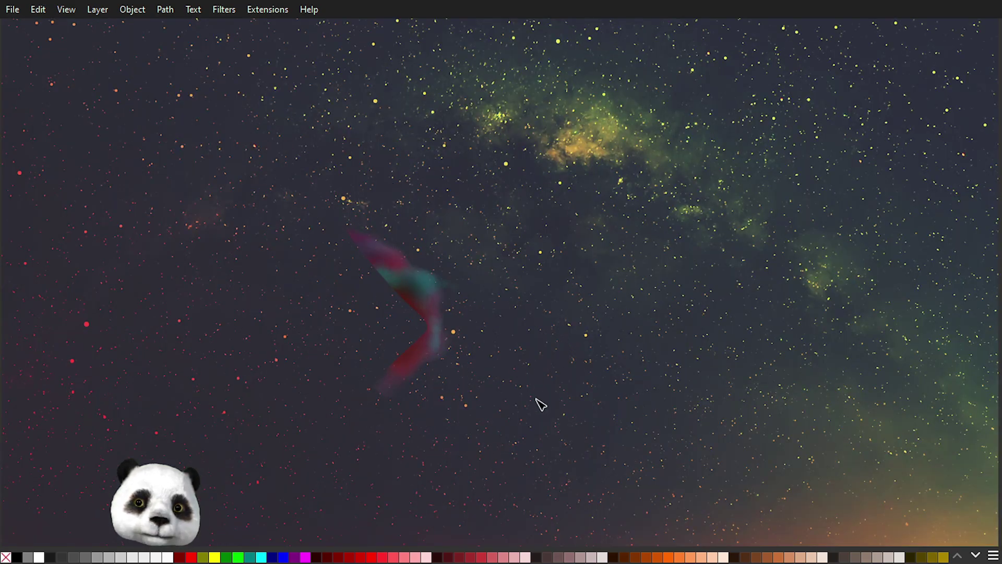
mouse_move(551, 425)
left_mouse_down()
mouse_move(679, 393)
mouse_move(747, 454)
mouse_move(459, 452)
mouse_move(497, 382)
mouse_move(555, 442)
mouse_move(571, 360)
mouse_move(573, 369)
left_mouse_up()
scroll(517, 441, "down", 2)
Step: Inspect the orange and green stars above the orange horizon glow at high magnification
scroll(654, 461, "up", 6)
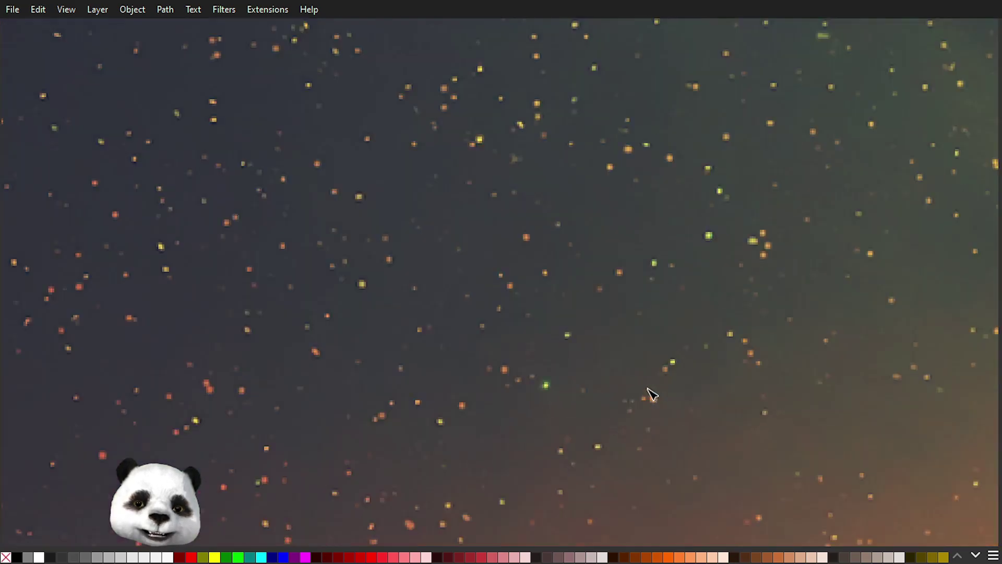
scroll(544, 374, "up", 2)
scroll(546, 376, "down", 2)
scroll(412, 342, "up", 1)
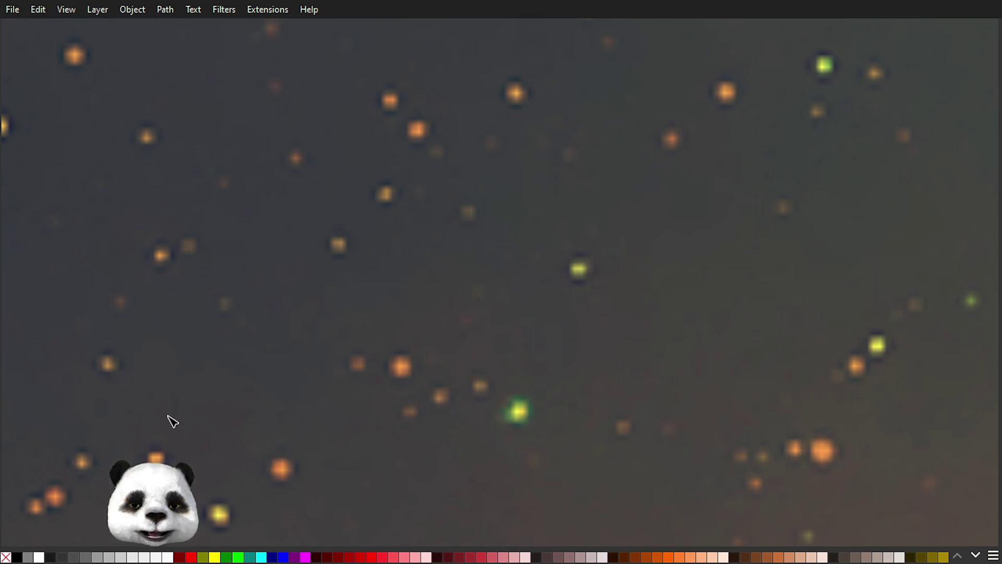
scroll(383, 402, "down", 3)
scroll(598, 366, "up", 1)
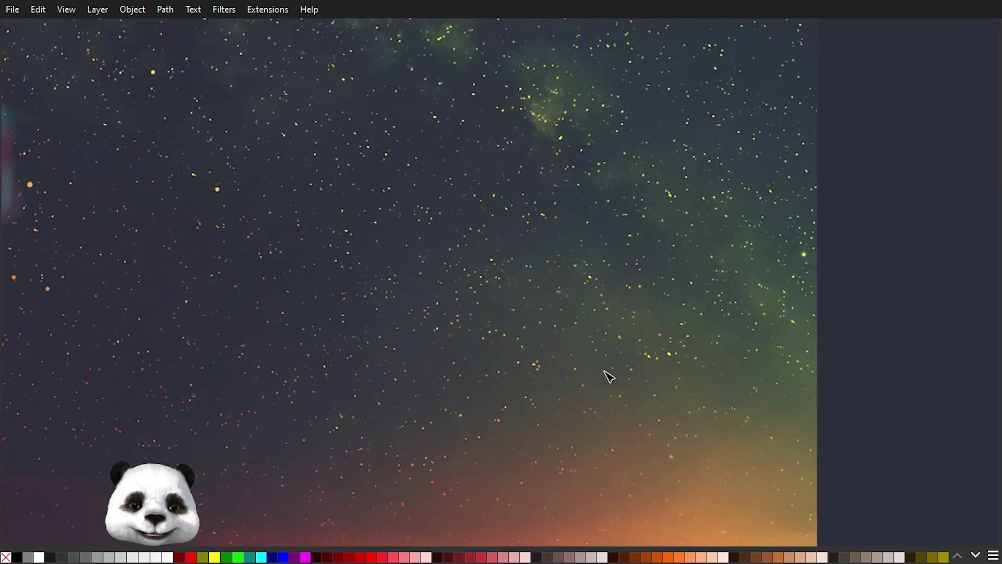
Step: Check the splash once more within the full scene and bring back the grey hourglass behind it
left_click_drag(302, 398, 566, 369)
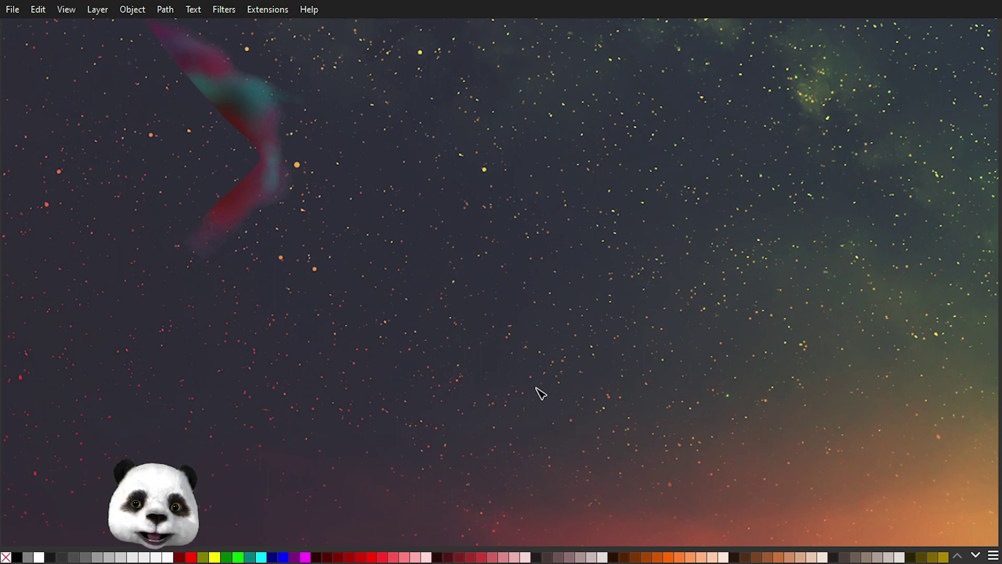
scroll(477, 367, "down", 3)
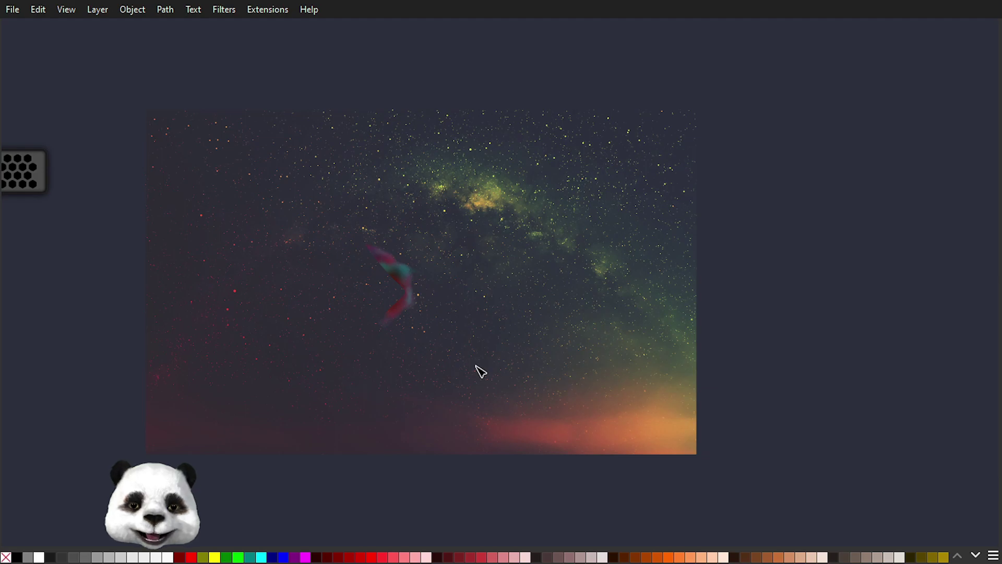
scroll(475, 370, "up", 2)
left_click_drag(445, 318, 539, 368)
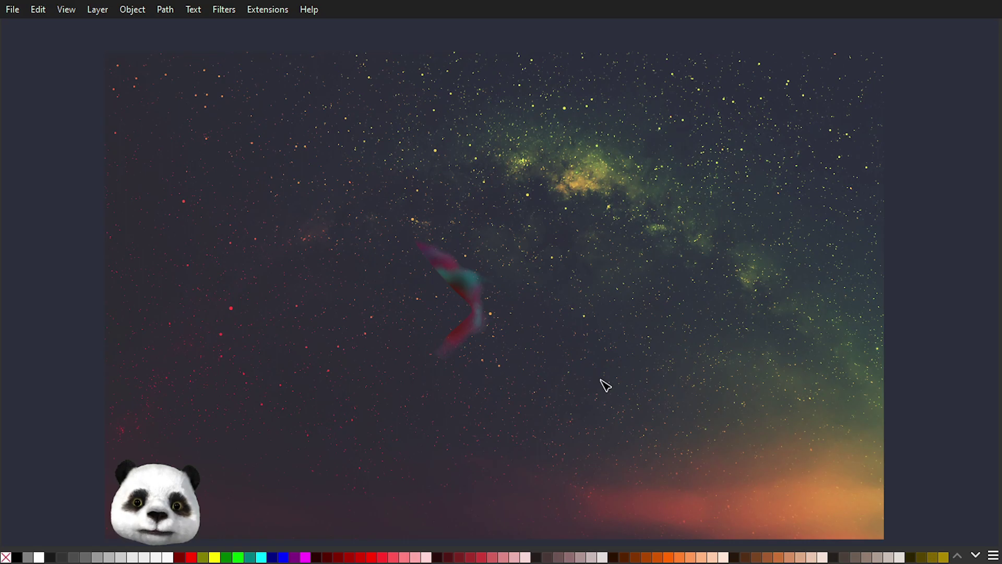
scroll(506, 293, "up", 2)
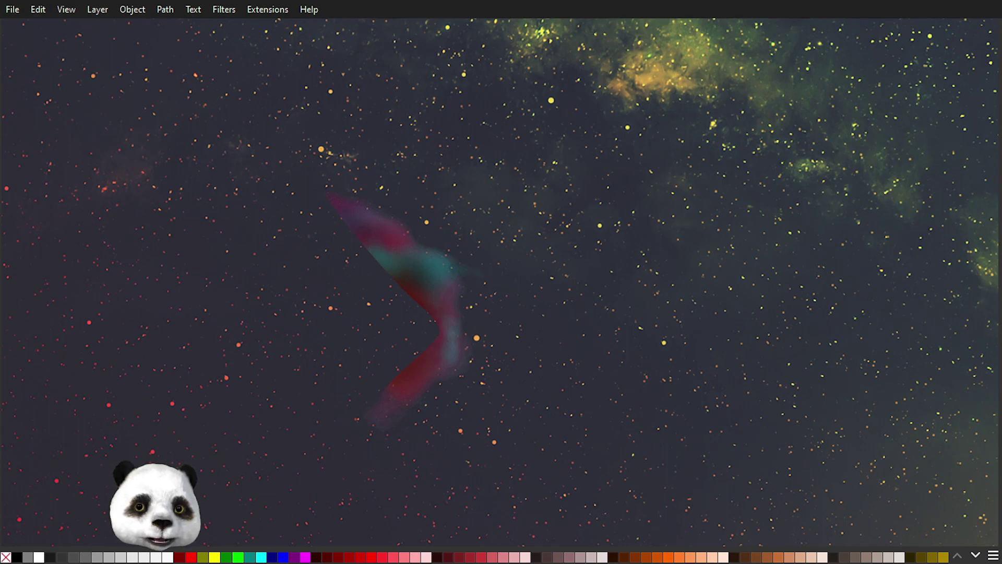
key("ctrl+z")
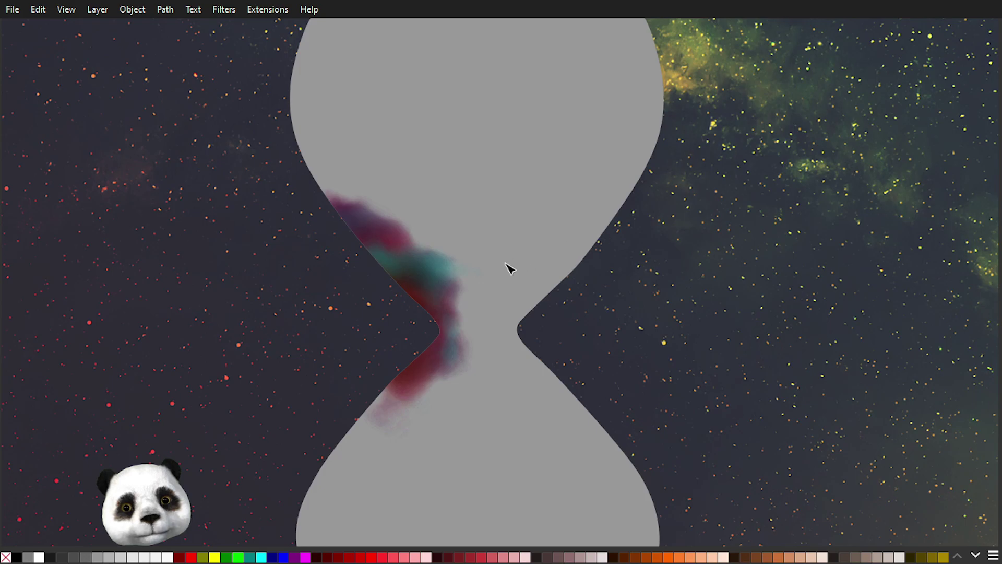
Step: Draw a closed, curved diagonal blob inside the hourglass, just above the neck on the side opposite the watercolor splash
left_click_drag(510, 297, 595, 211)
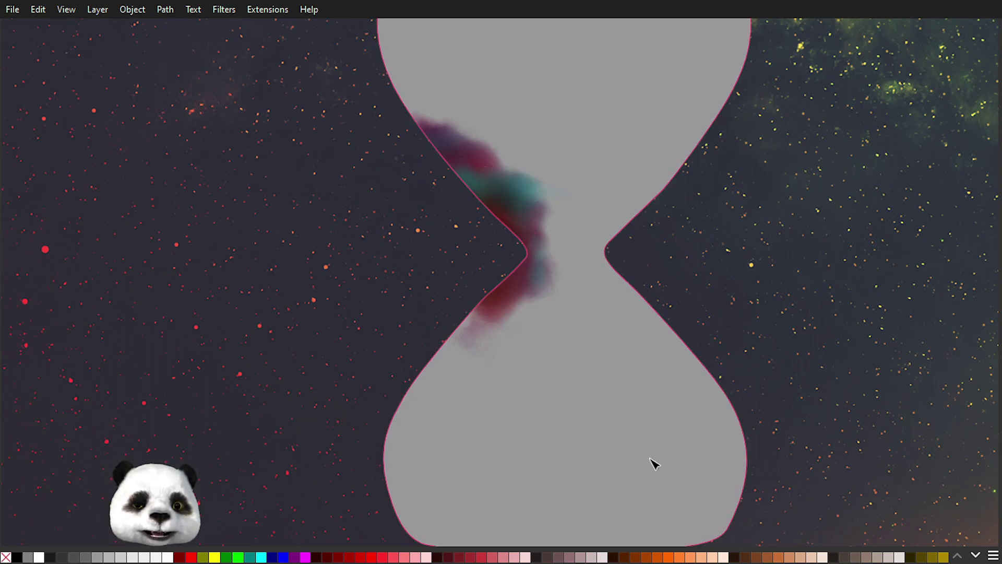
scroll(509, 314, "up", 5)
scroll(509, 313, "right", 1)
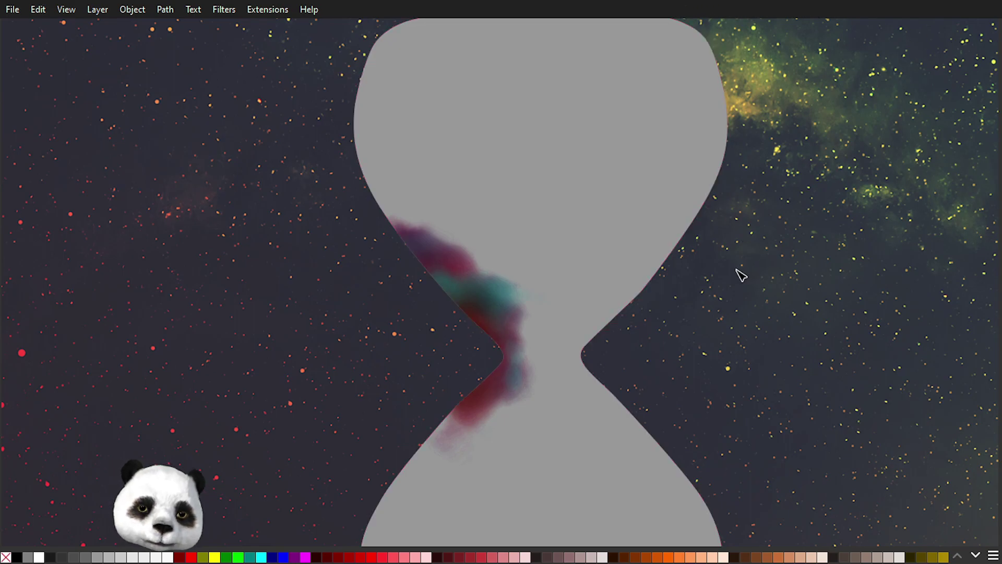
key("b")
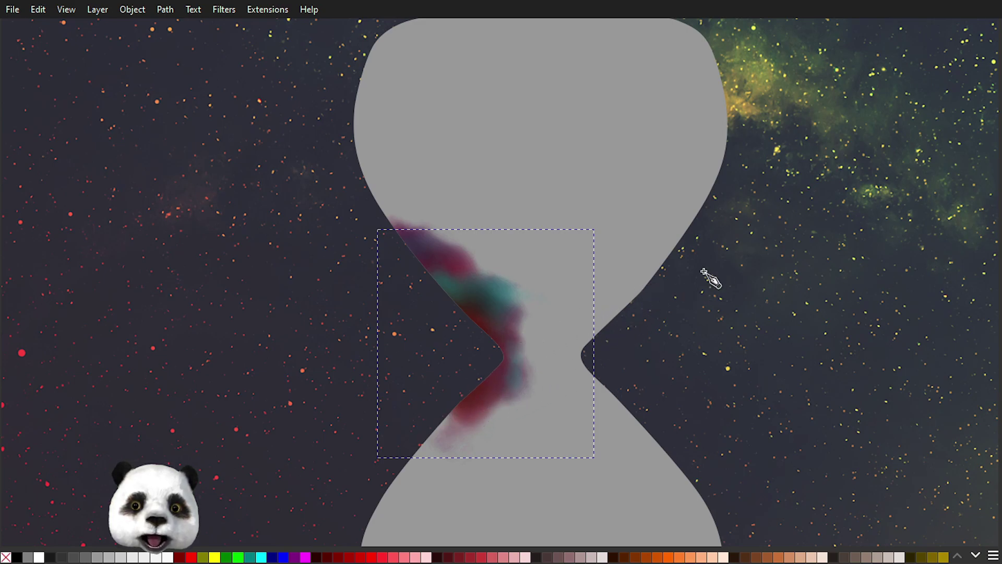
left_click(607, 261)
left_click_drag(578, 299, 616, 333)
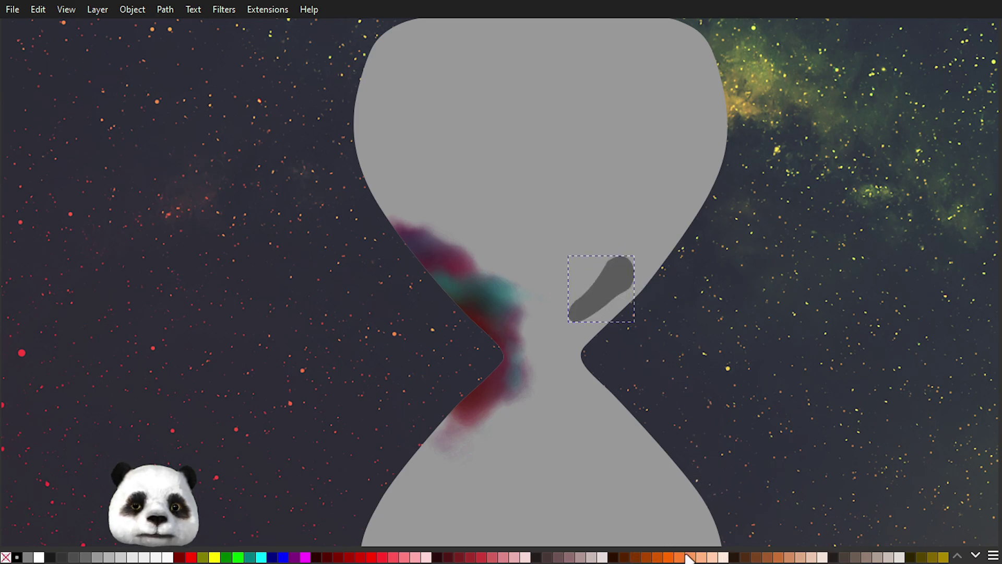
Step: Try several orange and brown fills on the new blob and settle on a golden orange matching the nebula
left_click(669, 557)
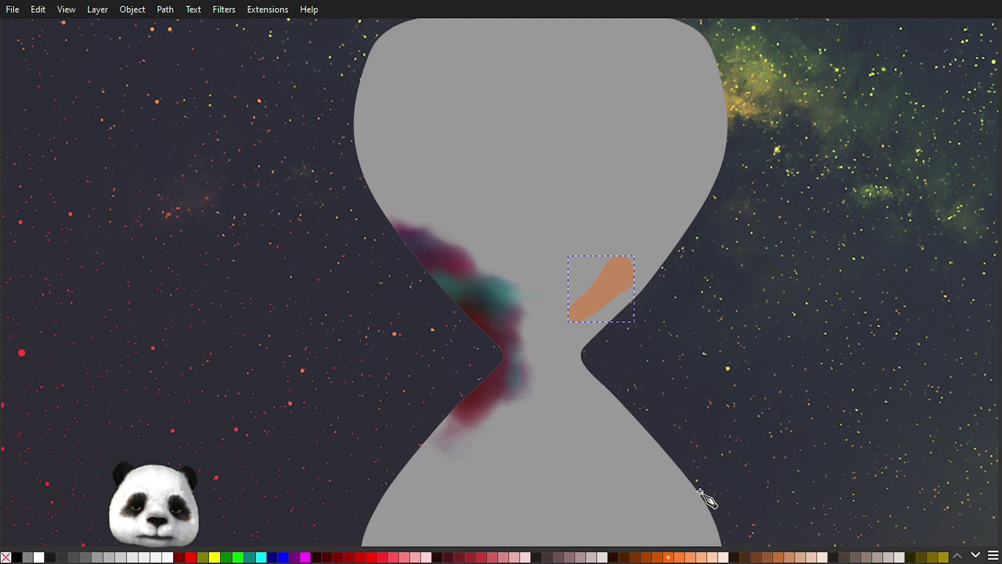
left_click(648, 558)
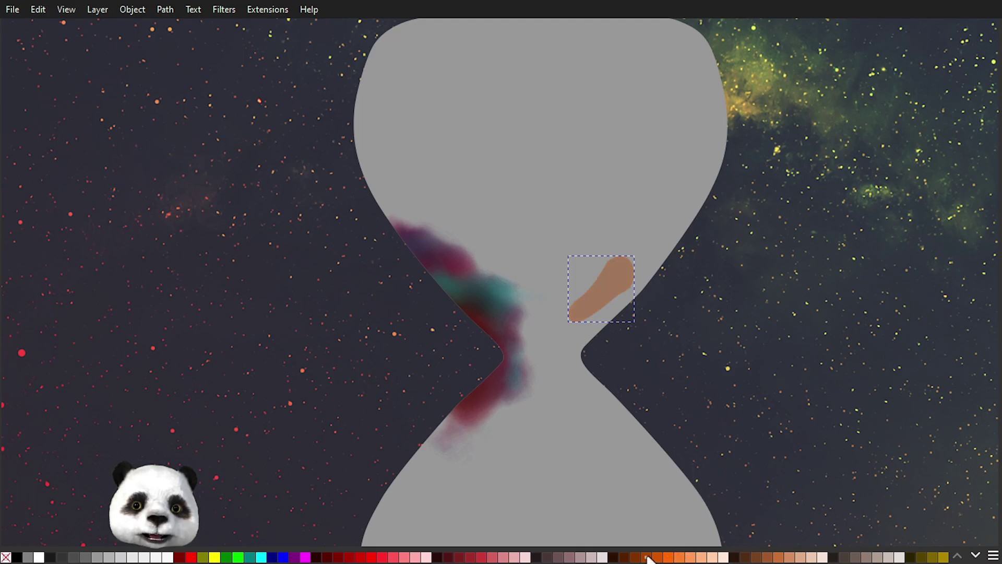
left_click(656, 558)
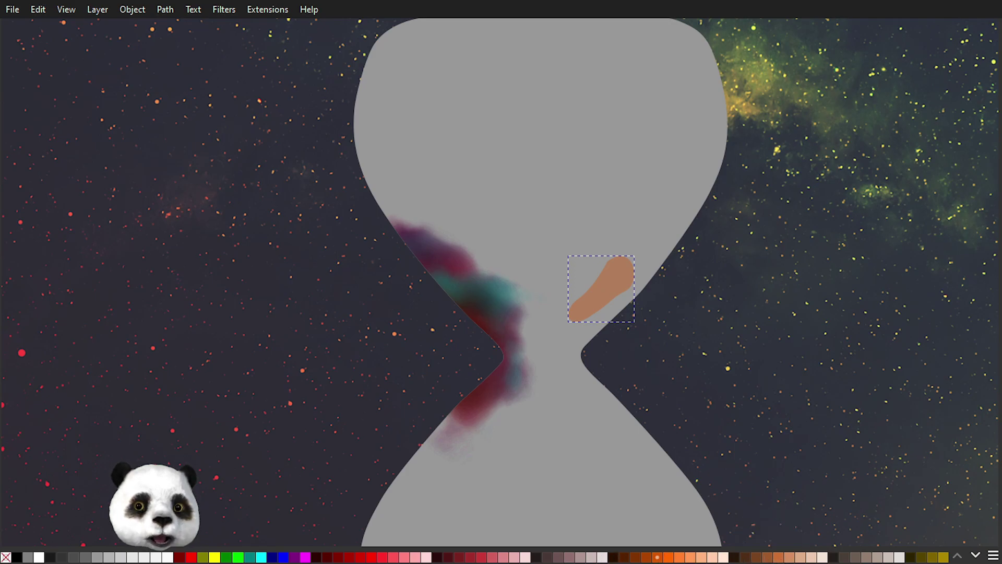
left_click(944, 558)
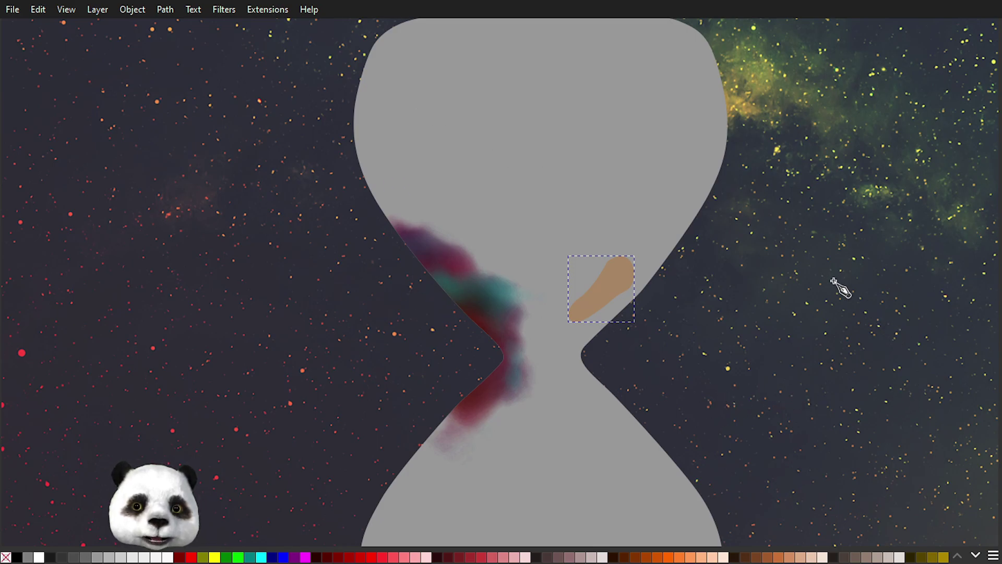
scroll(649, 295, "up", 3)
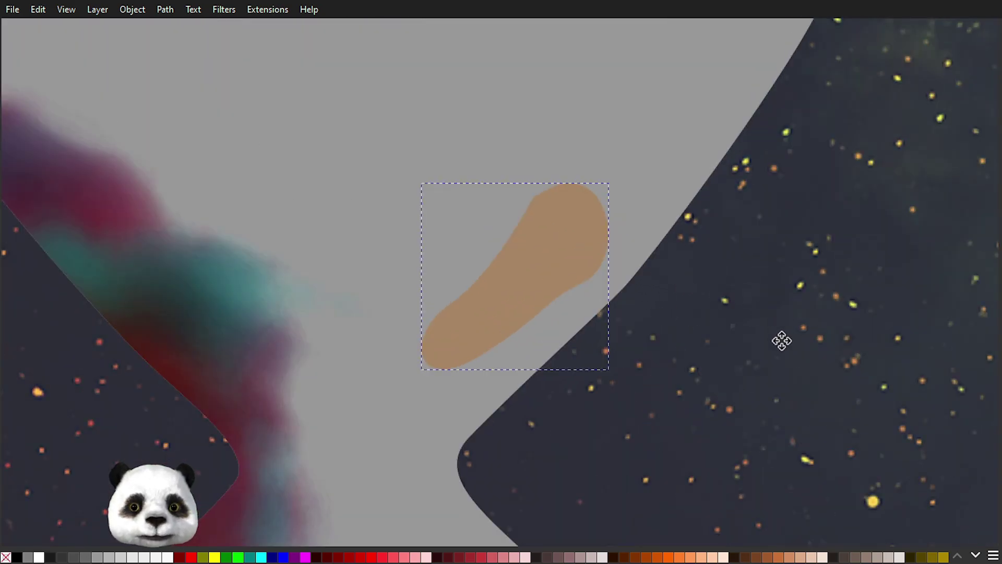
scroll(782, 341, "up", 2)
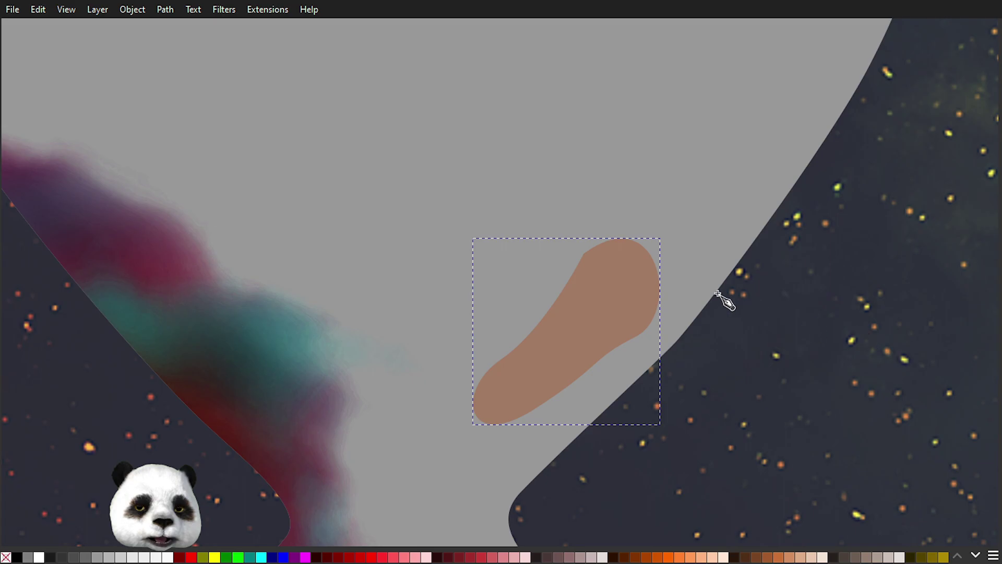
scroll(767, 274, "down", 4)
scroll(768, 277, "up", 2)
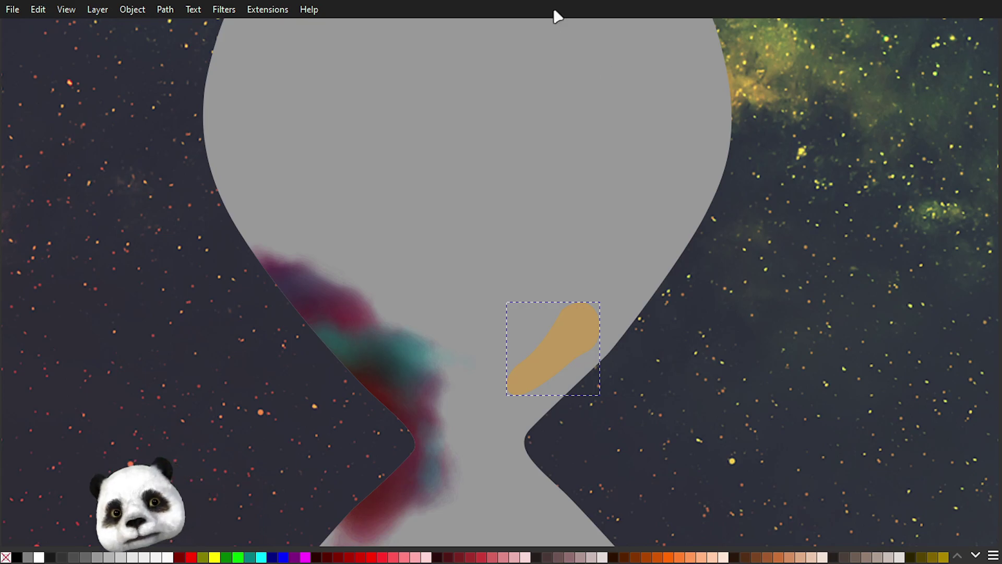
Step: Draw a second closed golden-orange shape from the blob's upper end outward past the hourglass's right edge
key("b")
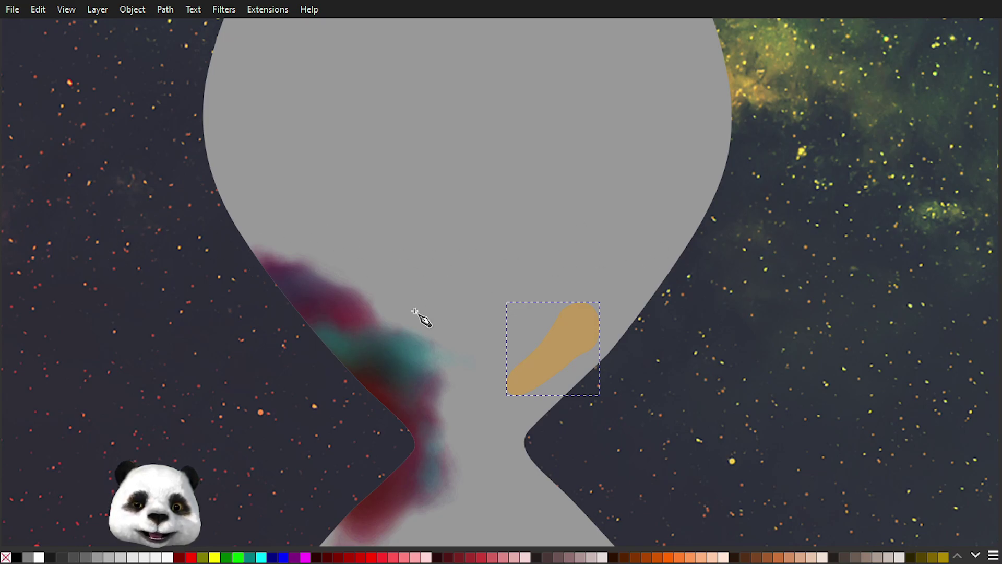
left_click(584, 330)
left_click_drag(626, 303, 707, 285)
left_click_drag(657, 346, 636, 349)
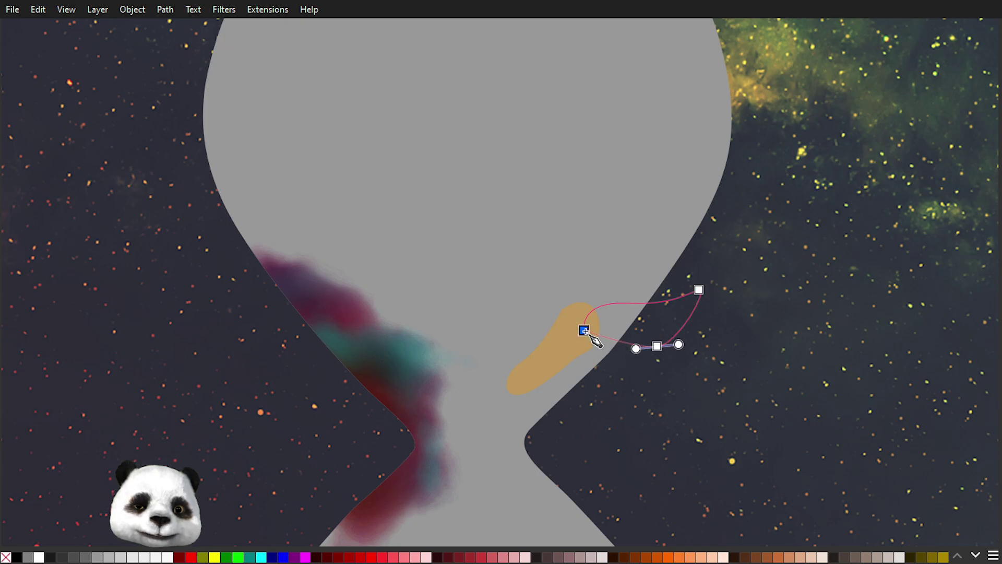
left_click(584, 330)
left_click(613, 317)
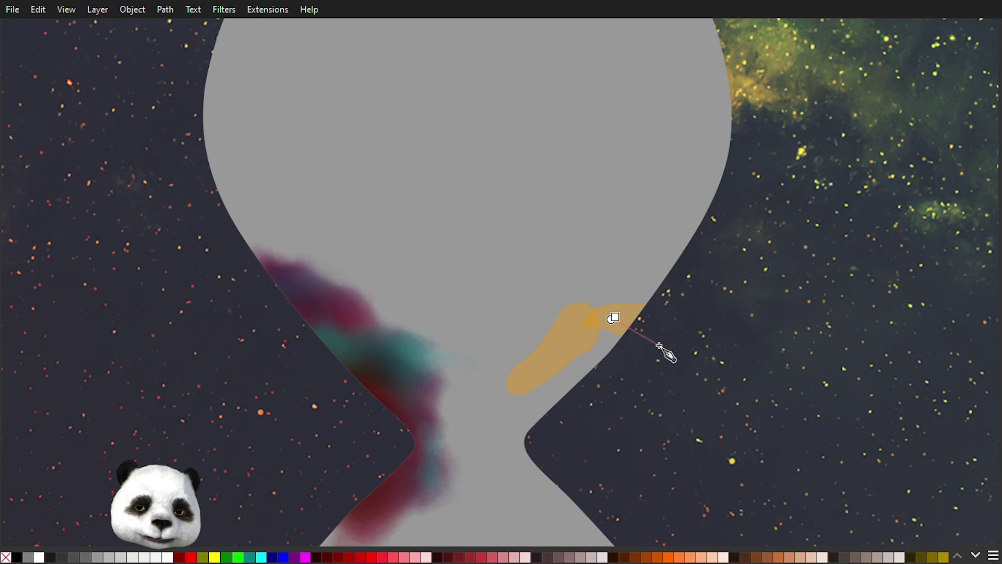
Step: Select both golden-orange shapes together and make them fully opaque
key("s")
left_click(606, 322)
left_click(571, 359, "shift")
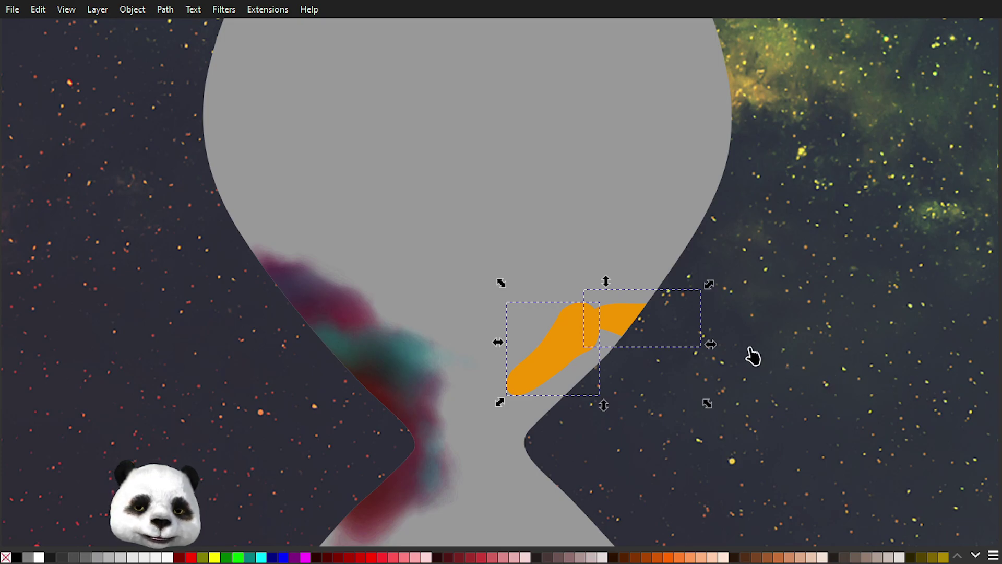
Step: Draw a third closed curved shape below the two orange shapes, filling the gap to the hourglass's right edge
key("b")
left_click(658, 337)
left_click_drag(591, 327, 567, 368)
key("BackSpace")
left_click(620, 328)
left_click(570, 348)
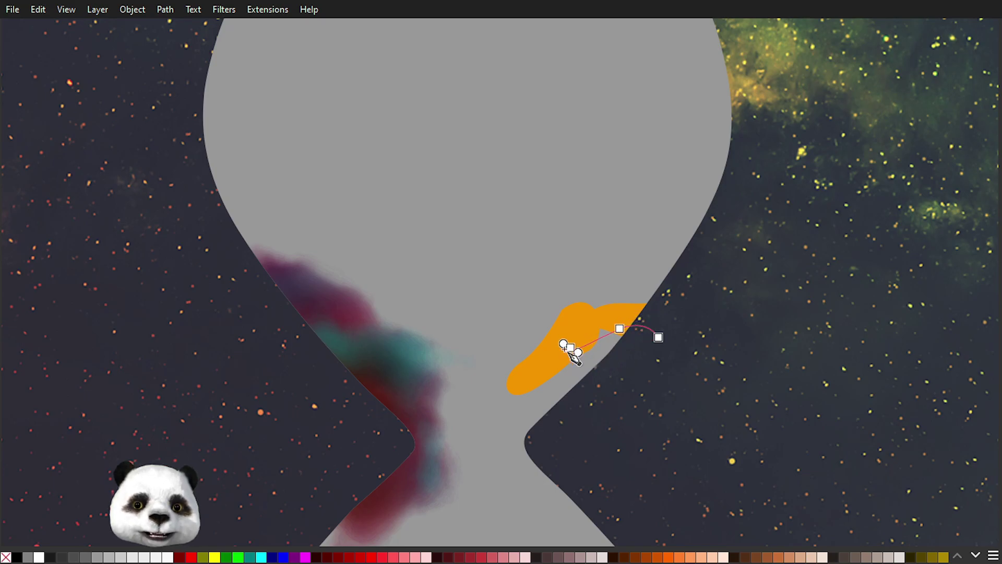
left_click_drag(617, 392, 634, 379)
left_click(658, 338)
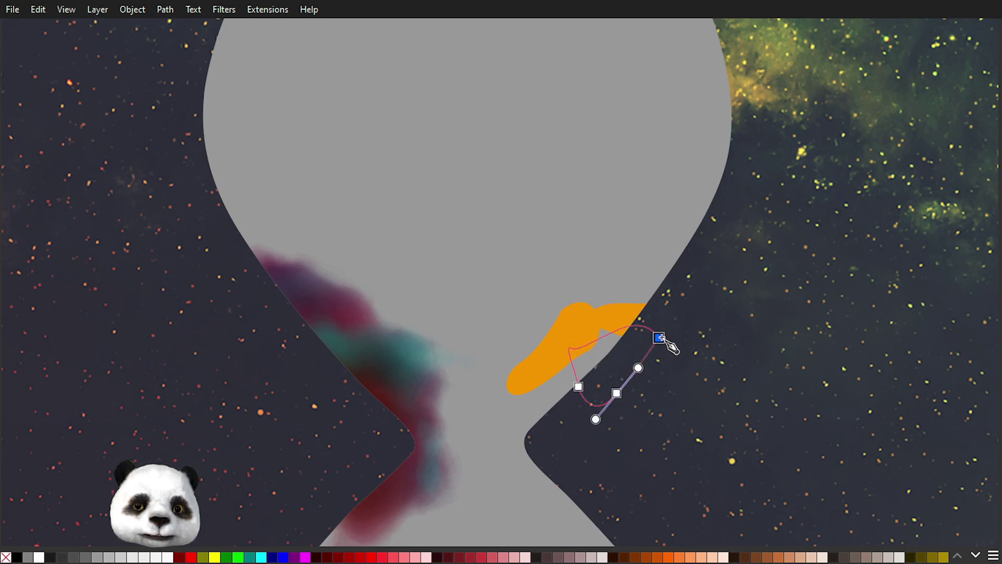
Step: Draw another closed curved shape from the orange patch's lower part down to the hourglass's neck
left_click(545, 361)
left_click_drag(527, 410, 577, 408)
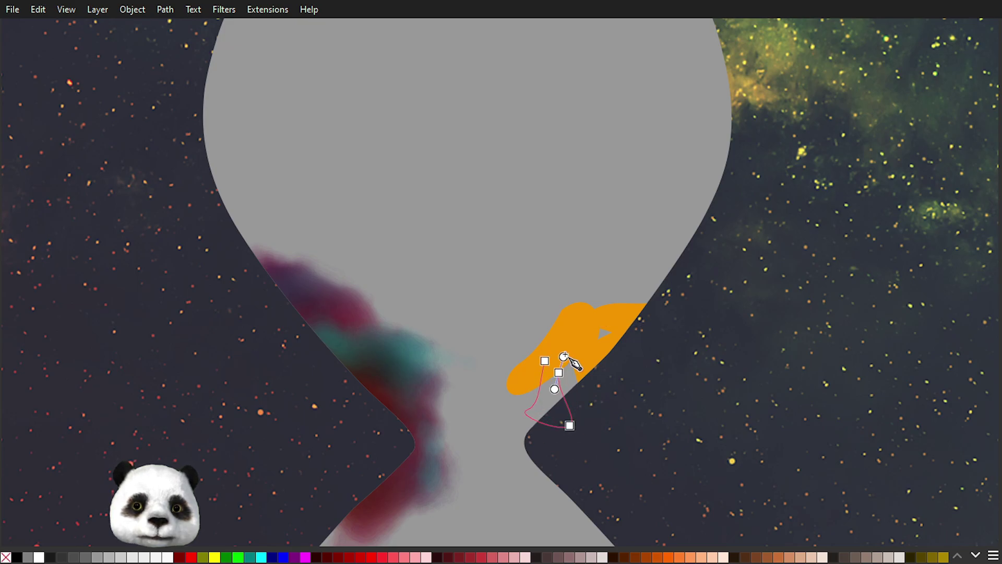
Step: Draw closed orange Pen tool shapes along the hourglass's right wall just above its neck
left_click(545, 361)
left_click_drag(585, 370, 569, 380)
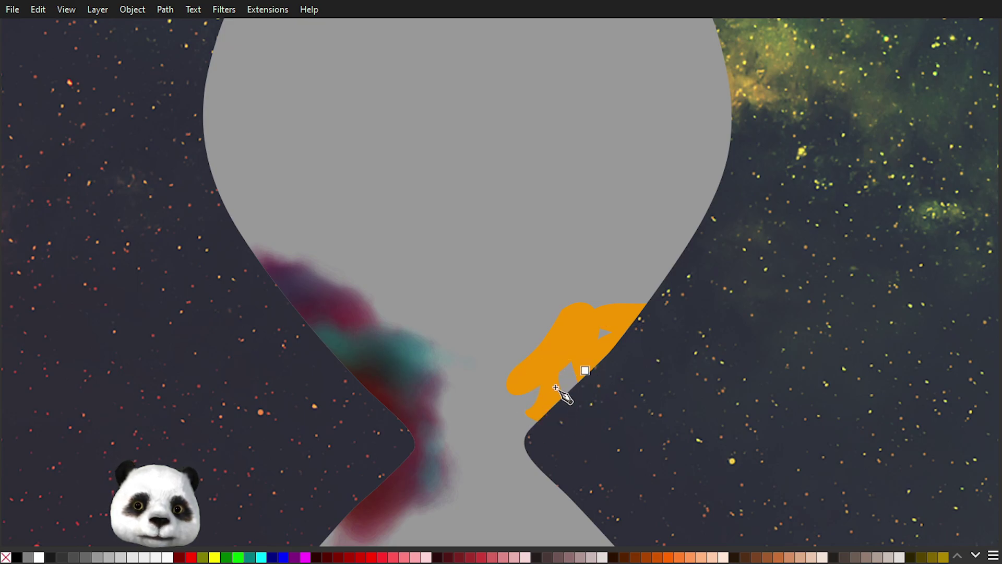
left_click(523, 410)
left_click_drag(522, 441, 530, 445)
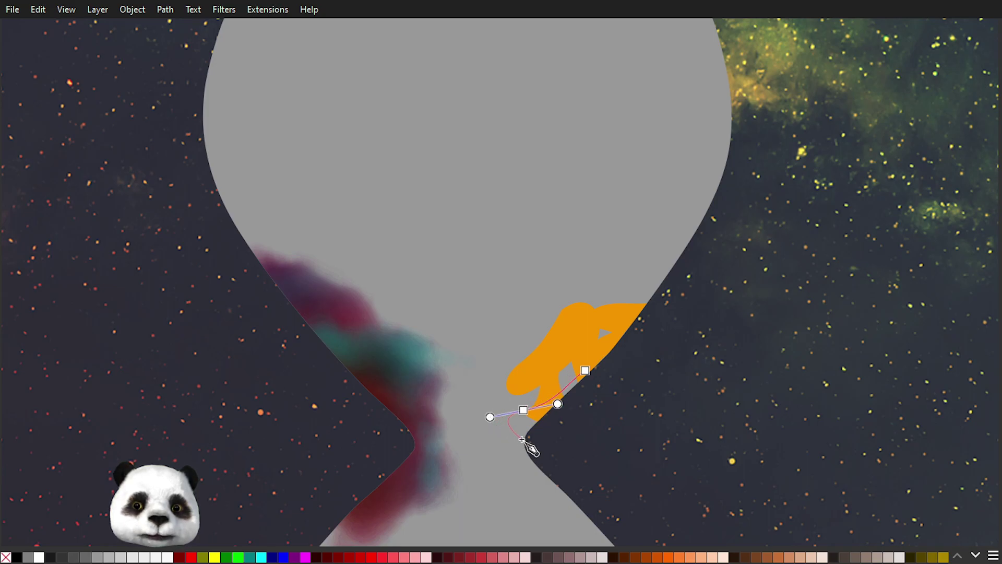
left_click(587, 422)
left_click_drag(586, 370, 567, 364)
Step: Draw a curved, closed orange shape that extends the cloud down into the right side of the hourglass neck
scroll(543, 420, "down", 3)
scroll(543, 420, "left", 5)
left_click_drag(622, 314, 611, 315)
left_click_drag(622, 415, 625, 398)
left_click_drag(628, 357, 590, 402)
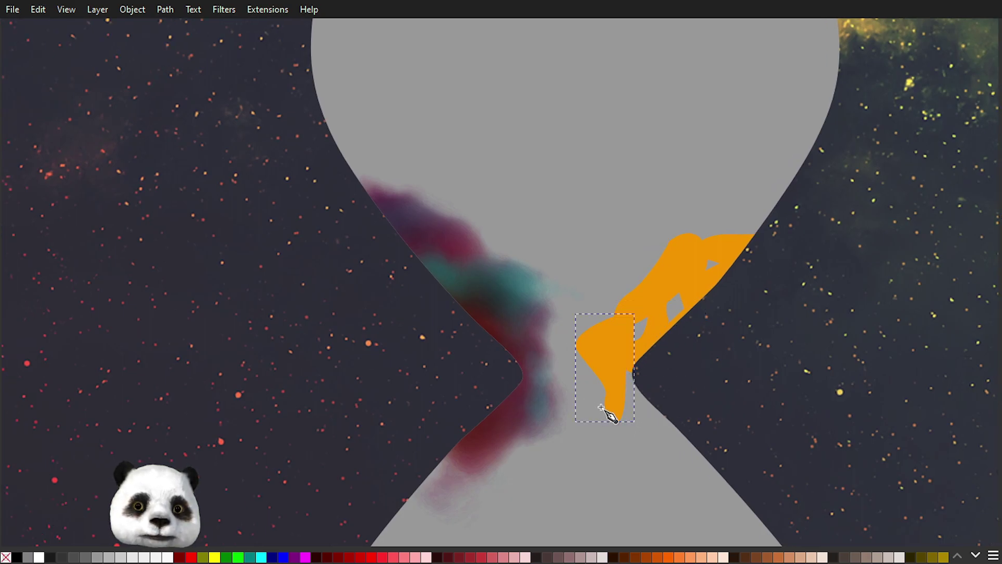
Step: Draw a closed orange shape from the neck downward, flaring into two rounded ends in the lower bulb
scroll(611, 416, "down", 4)
scroll(611, 416, "left", 3)
left_click(670, 267)
left_click_drag(637, 356, 736, 317)
left_click_drag(670, 270, 717, 311)
Step: Draw another closed orange shape from the neck toward the lower bulb's right wall
left_click(691, 288)
mouse_move(775, 319)
left_mouse_down()
mouse_move(781, 345)
mouse_move(781, 336)
left_mouse_up()
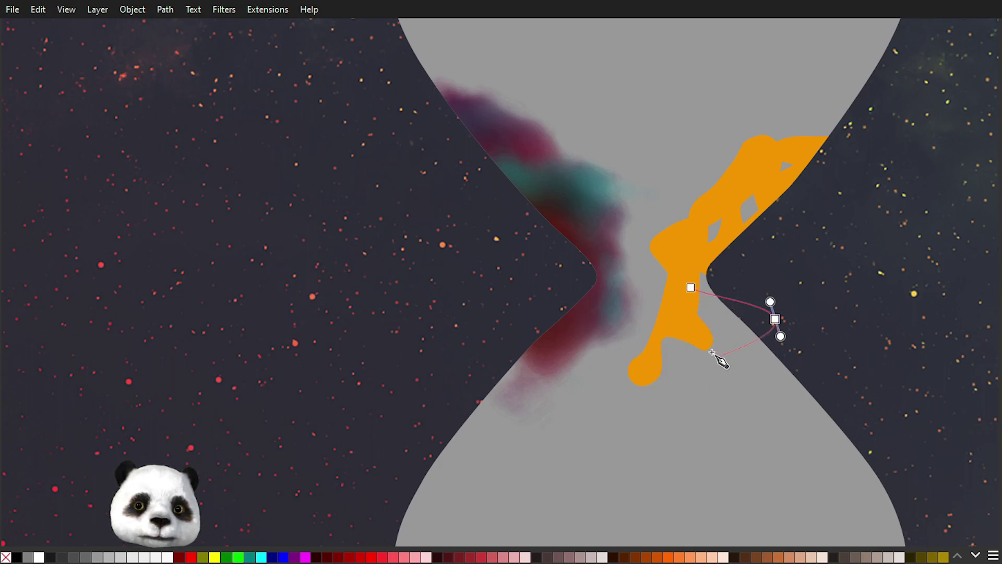
left_click_drag(707, 336, 681, 299)
left_click(691, 287)
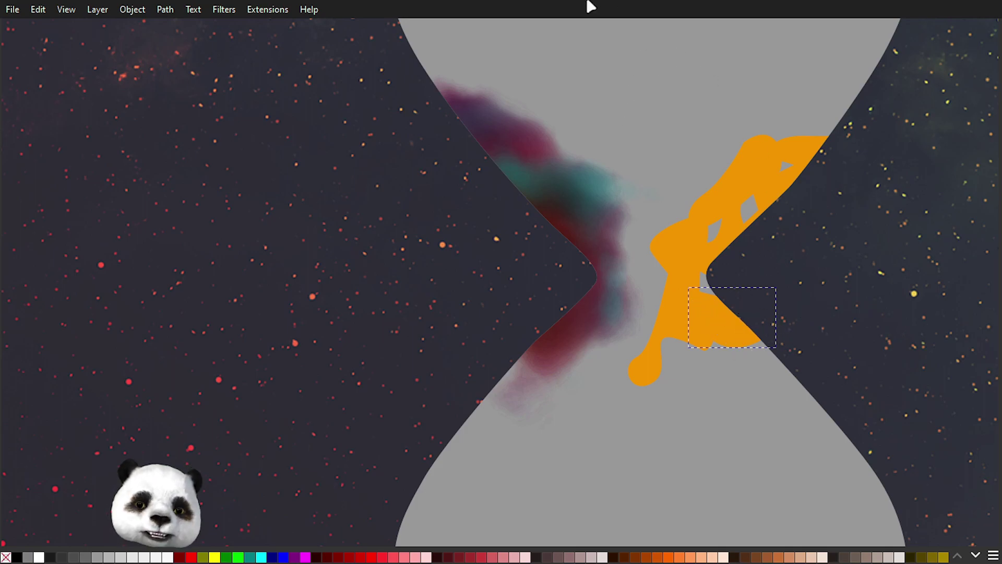
Step: Move the last shape's outer node down so the shape becomes a narrow spike pointing into the lower bulb
key("n")
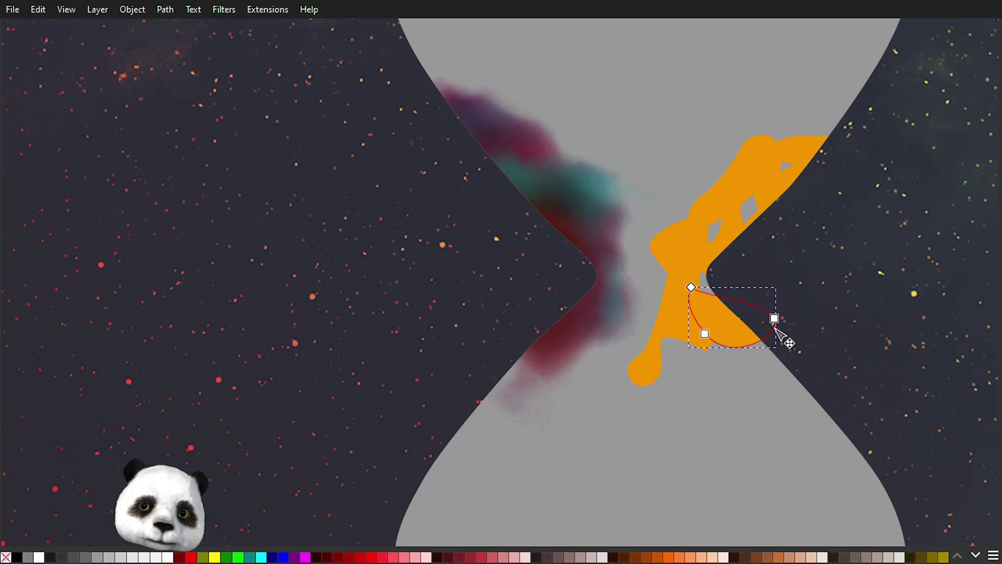
left_click_drag(775, 318, 764, 394)
left_click(866, 293)
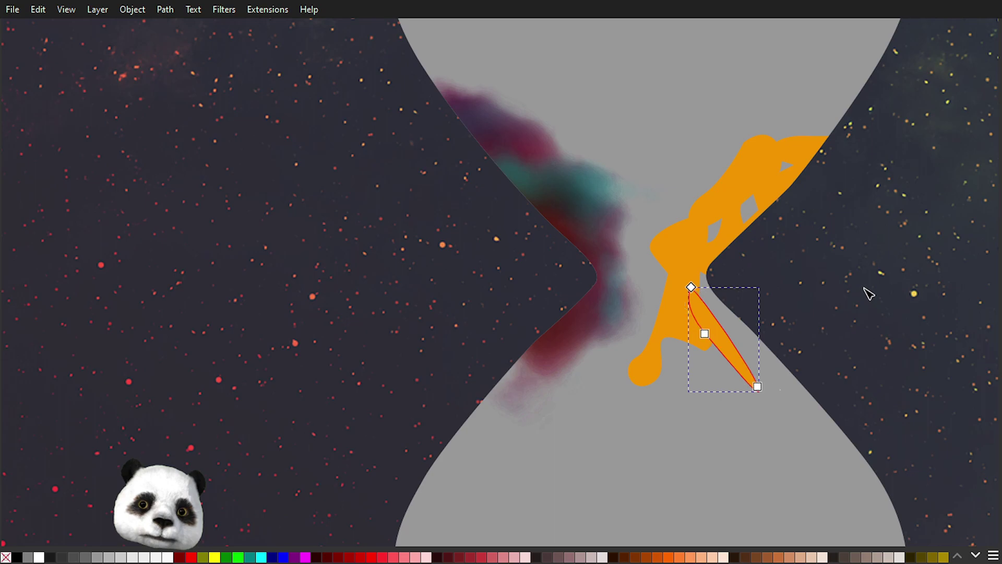
left_click(866, 293)
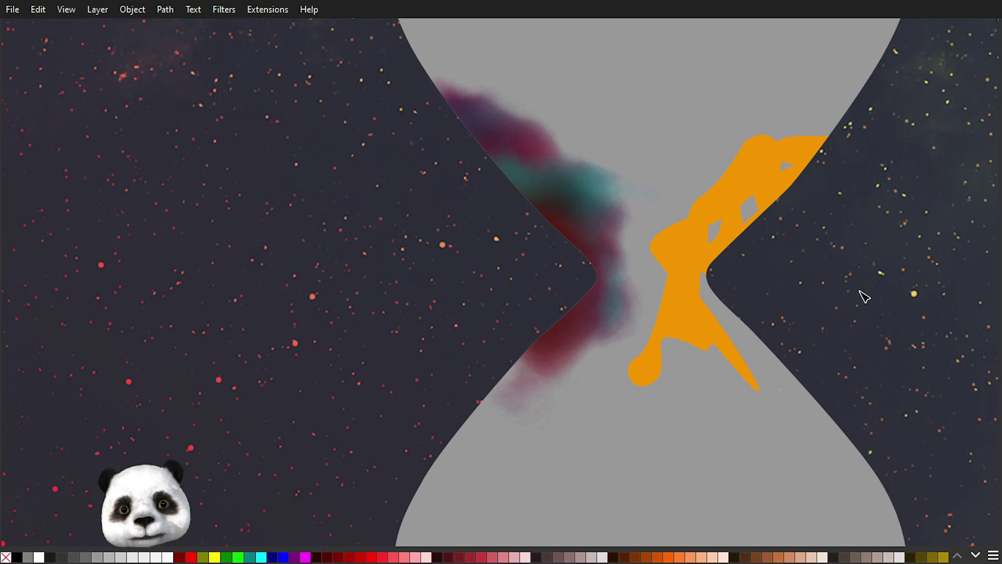
Step: Select all the orange shapes and combine them into a single path
key("Tab")
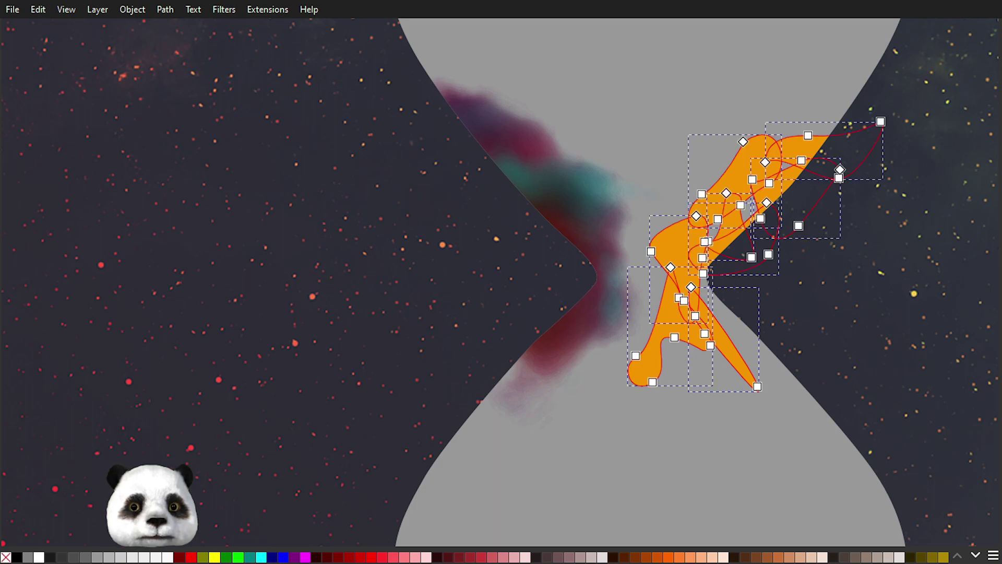
key("Tab")
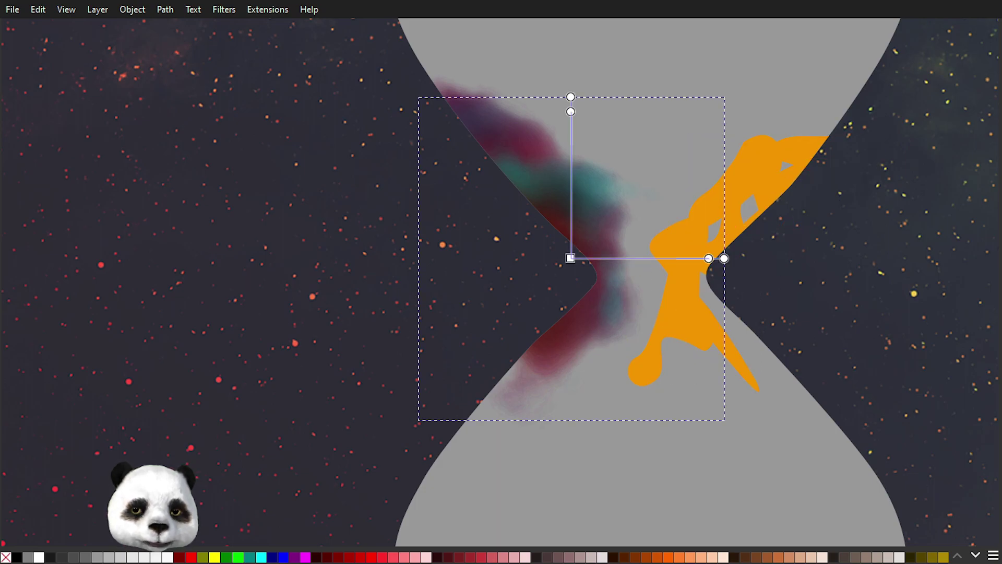
key("Tab")
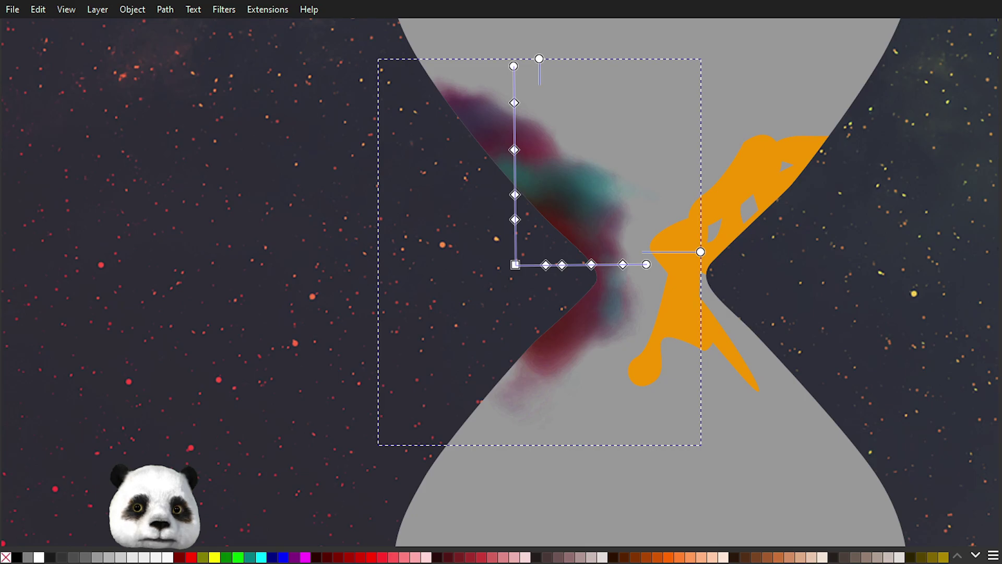
key("Tab")
key("Tab")
key("ctrl+a")
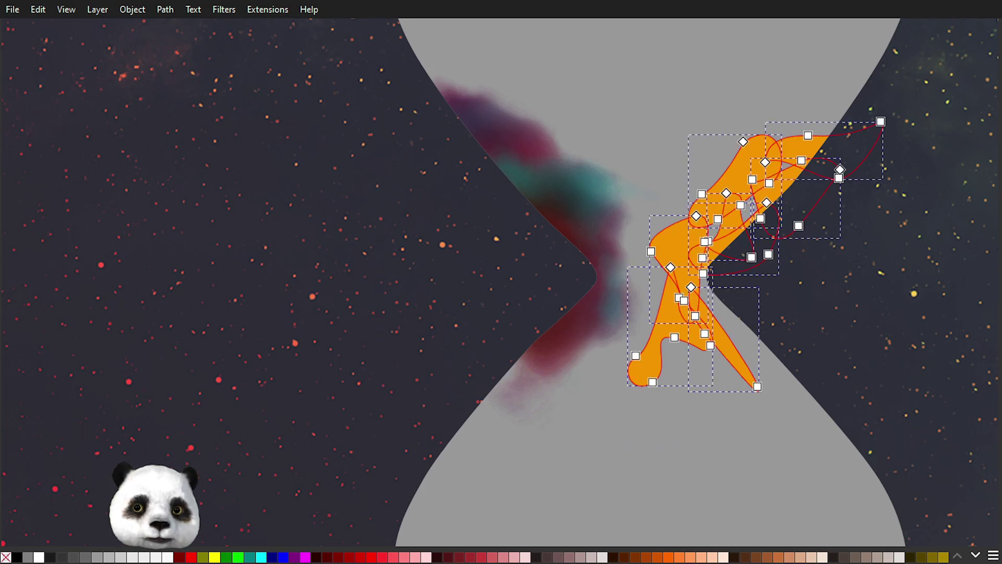
key("ctrl+k")
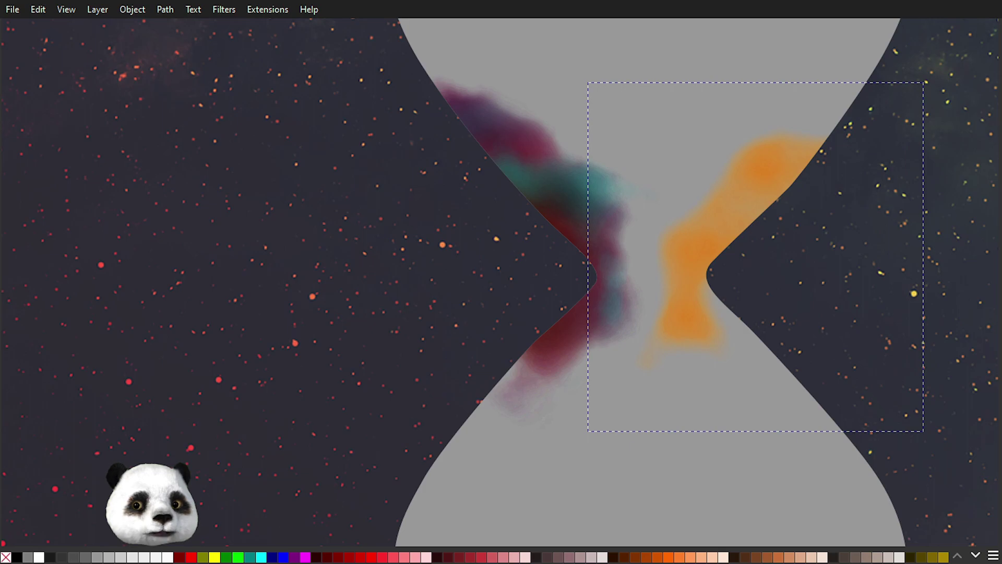
Step: Compare the orange cloud without and with its soft blur, keep the blur, and add two intermediate stops to its radial gradient
key("ctrl+z")
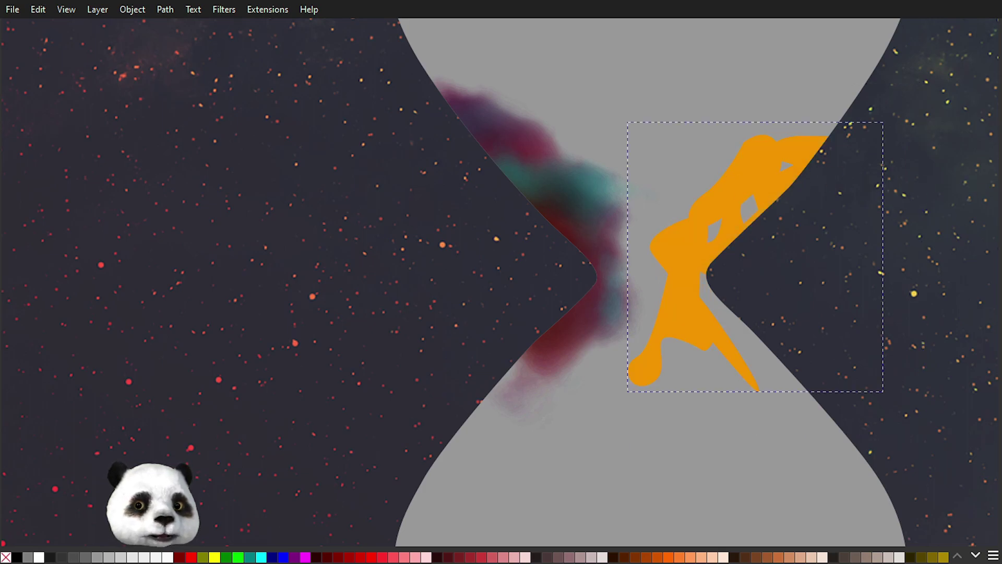
key("ctrl+shift+z")
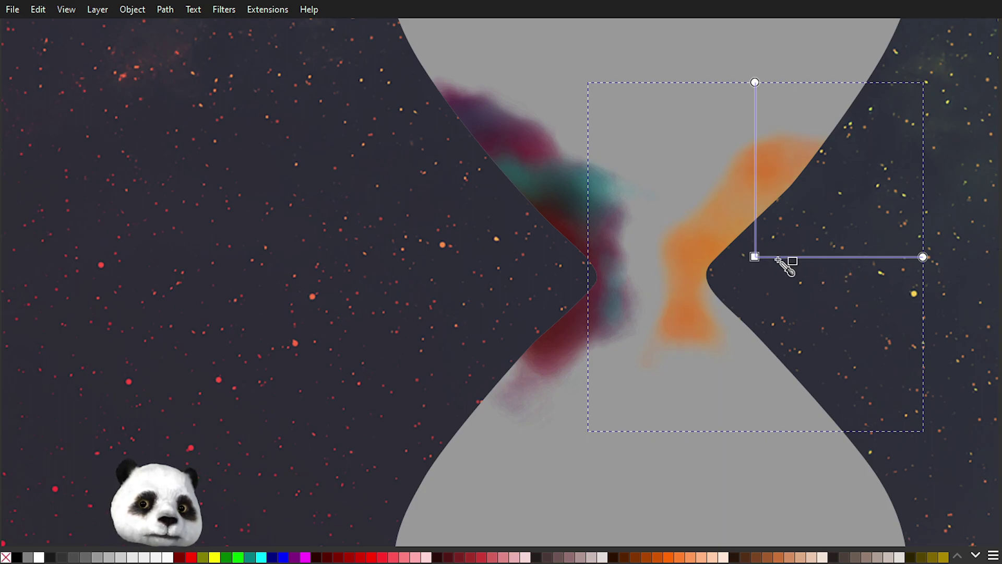
double_click(861, 257)
mouse_move(861, 256)
left_mouse_down()
mouse_move(813, 257)
mouse_move(867, 257)
left_mouse_up()
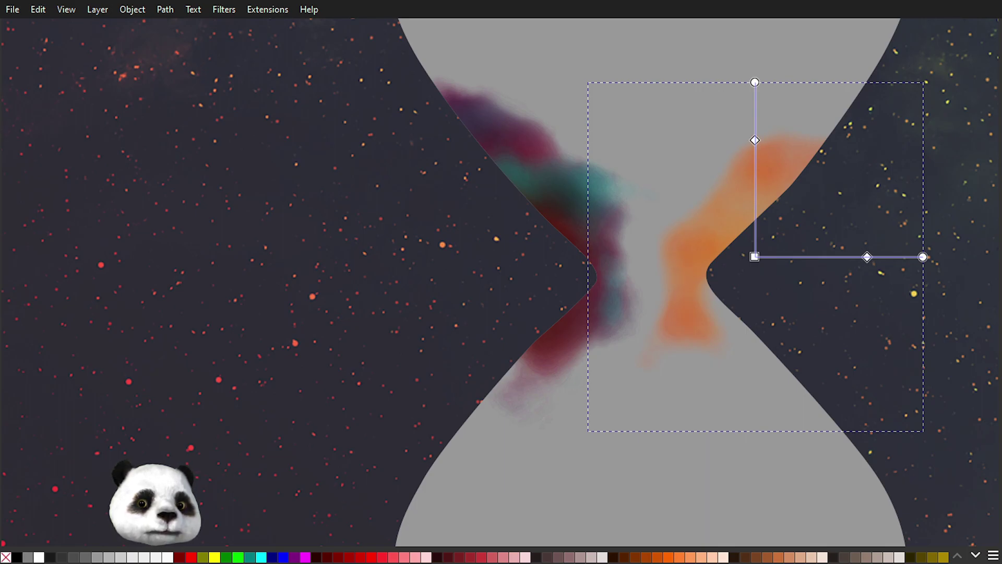
double_click(902, 257)
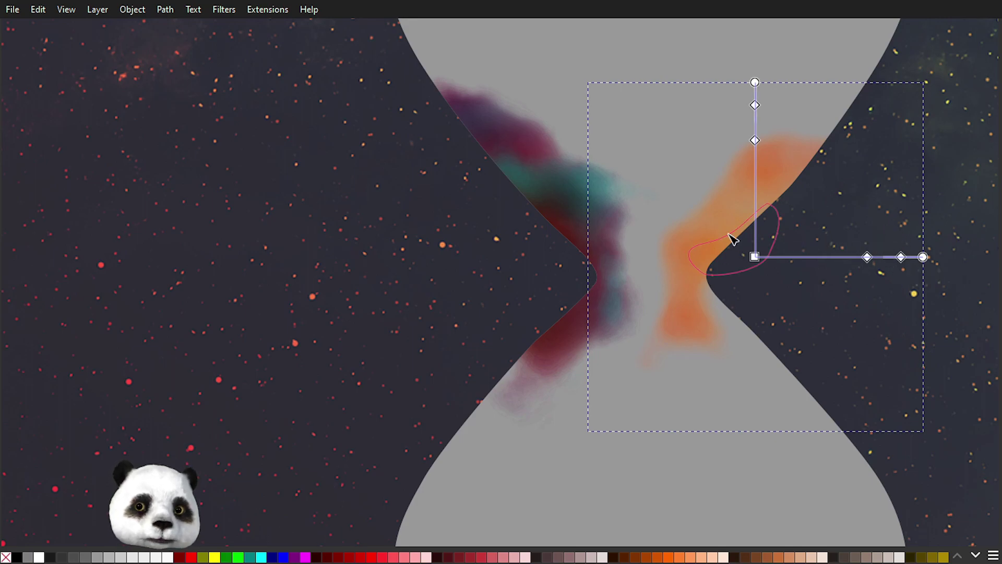
Step: Move the cloud's gradient centre to the neck, angle its axis toward the upper right, and add yellow and mauve stops near the centre
left_click_drag(754, 258, 705, 255)
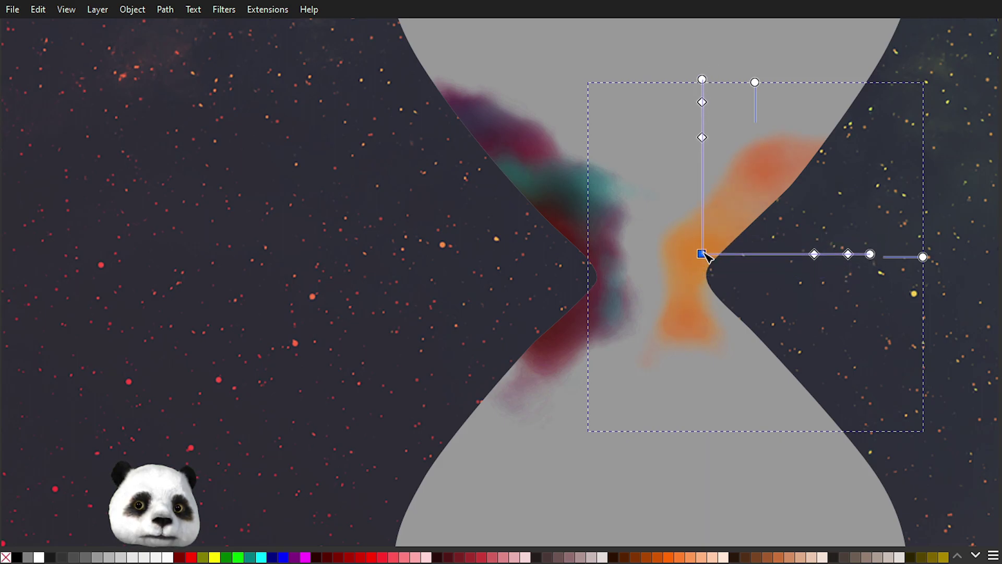
left_click_drag(702, 81, 806, 135)
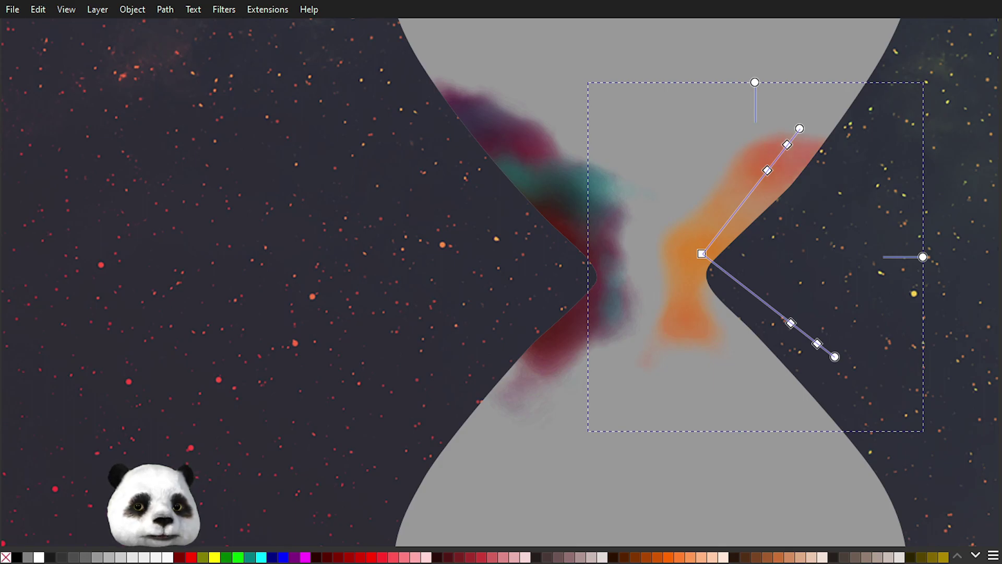
key("Insert")
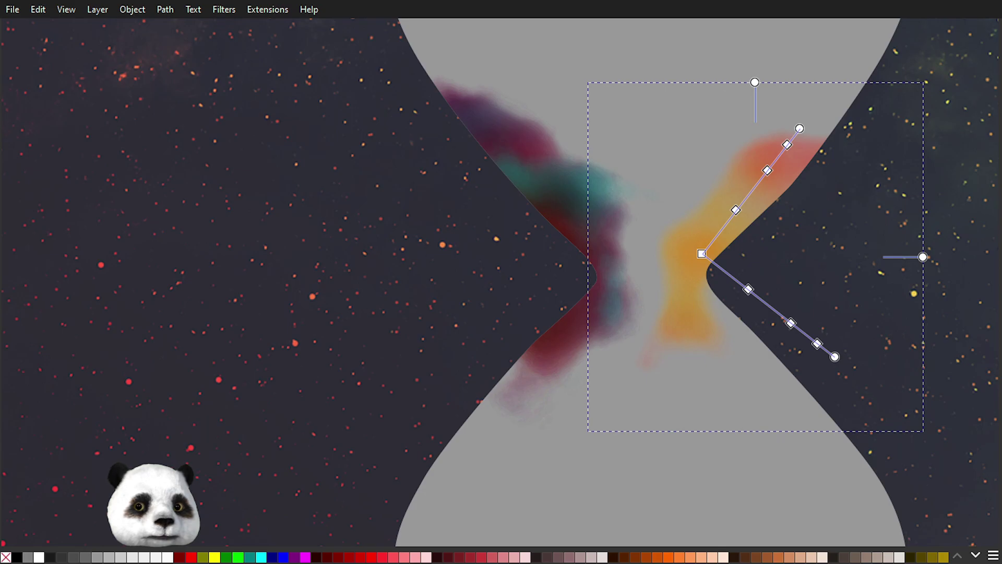
key("Insert")
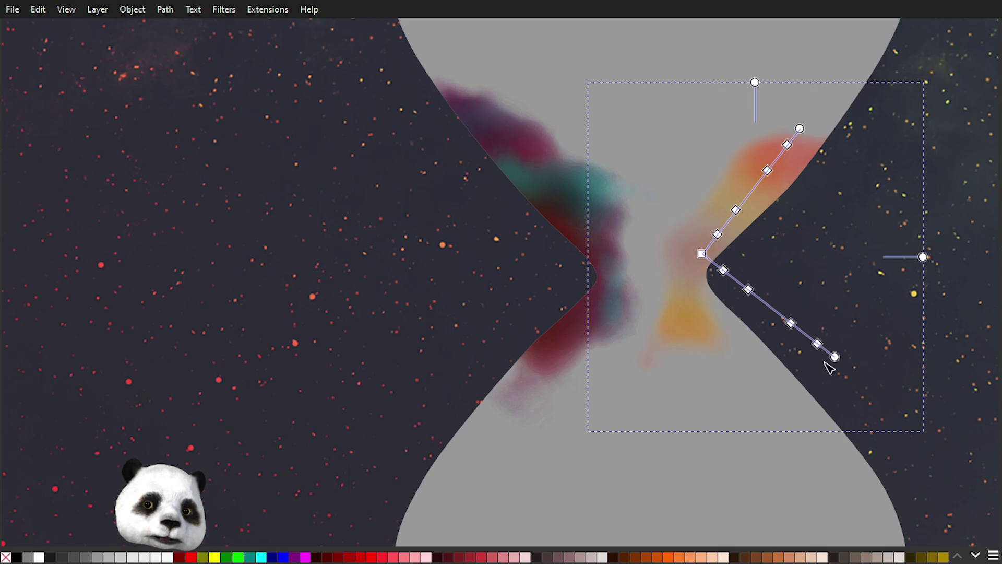
Step: Shift the cloud's radial gradient slightly up and right from the neck, then deselect it
left_click(702, 253)
left_click_drag(704, 253, 716, 234)
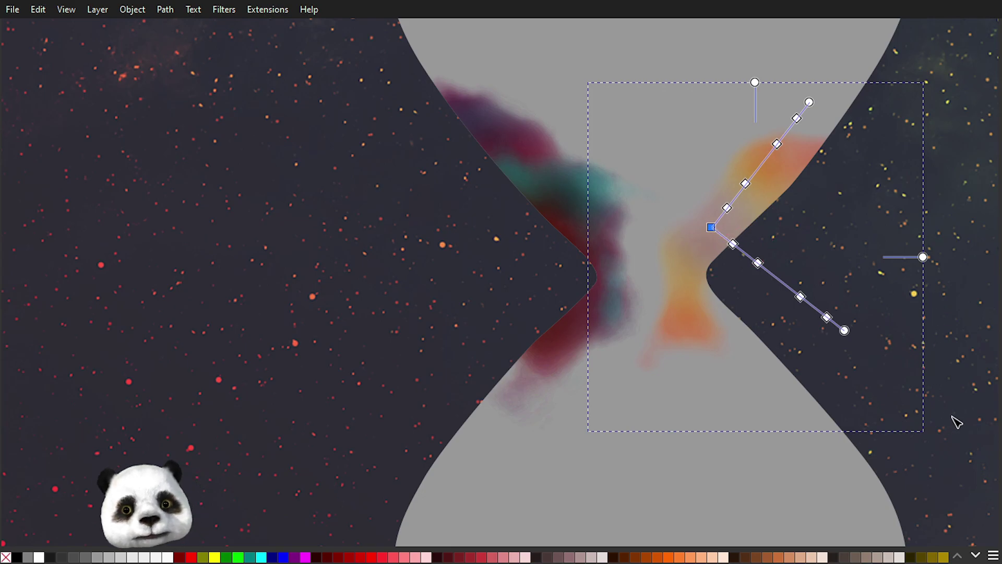
key("Escape")
scroll(911, 340, "down", 4)
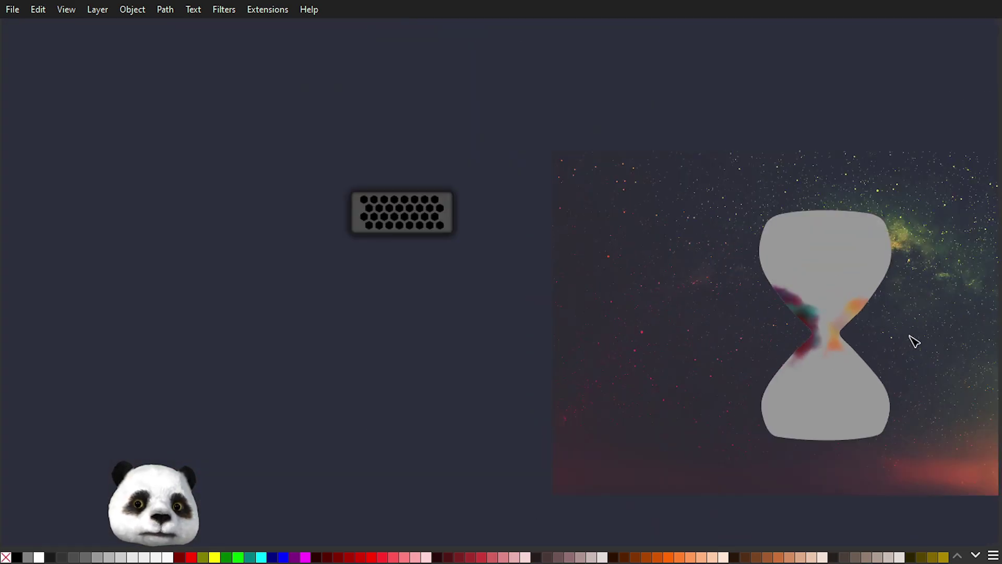
scroll(913, 340, "up", 2)
left_click_drag(910, 329, 801, 331)
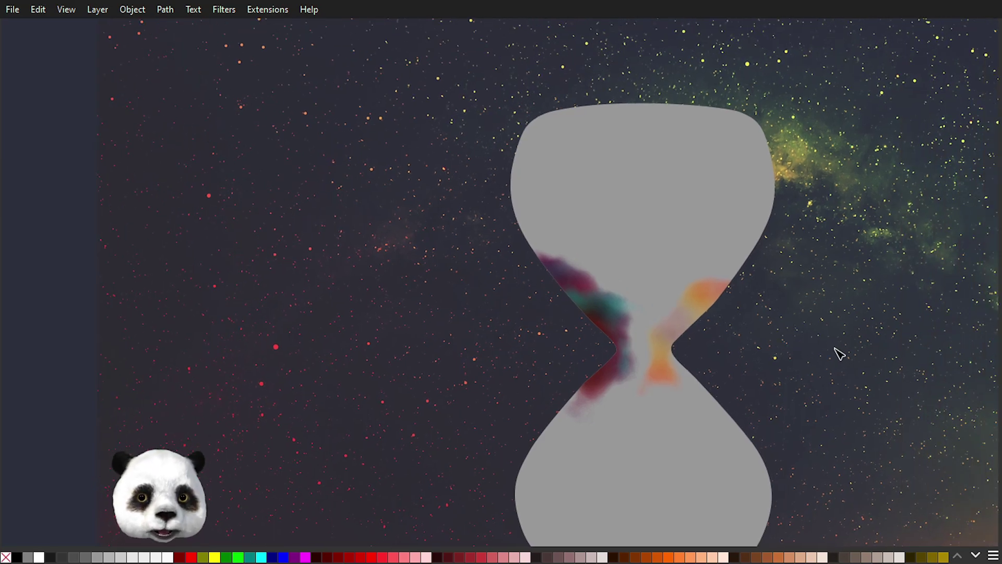
left_click_drag(693, 331, 707, 299)
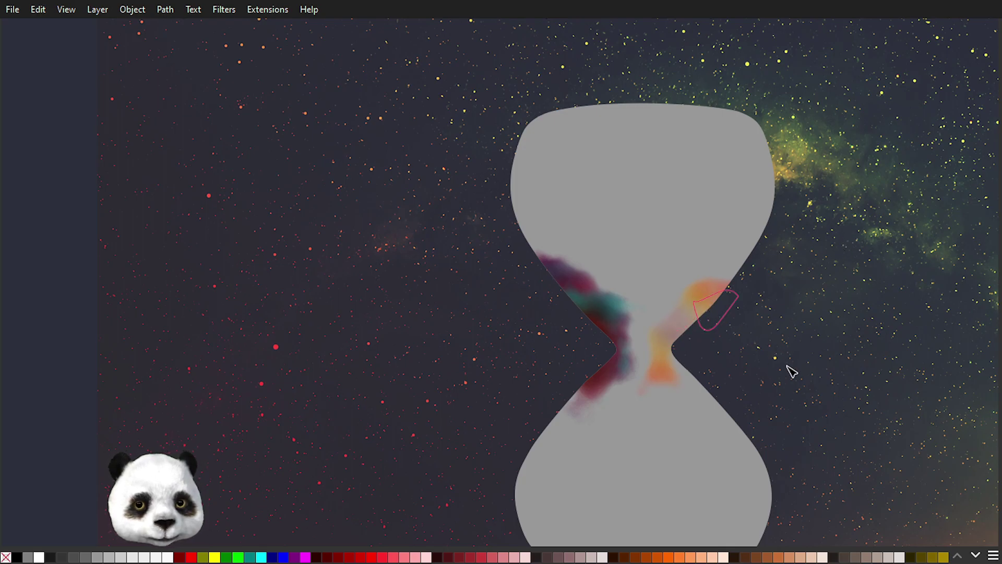
Step: Delete the stop nearest the outer end of the orange cloud's gradient and darken its mauve centre
key("n")
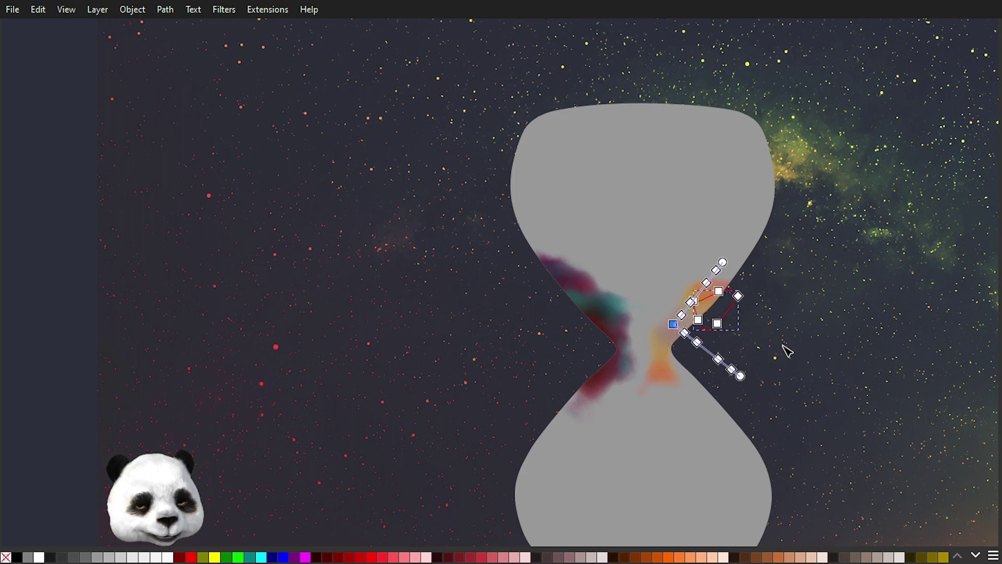
scroll(697, 347, "up", 1)
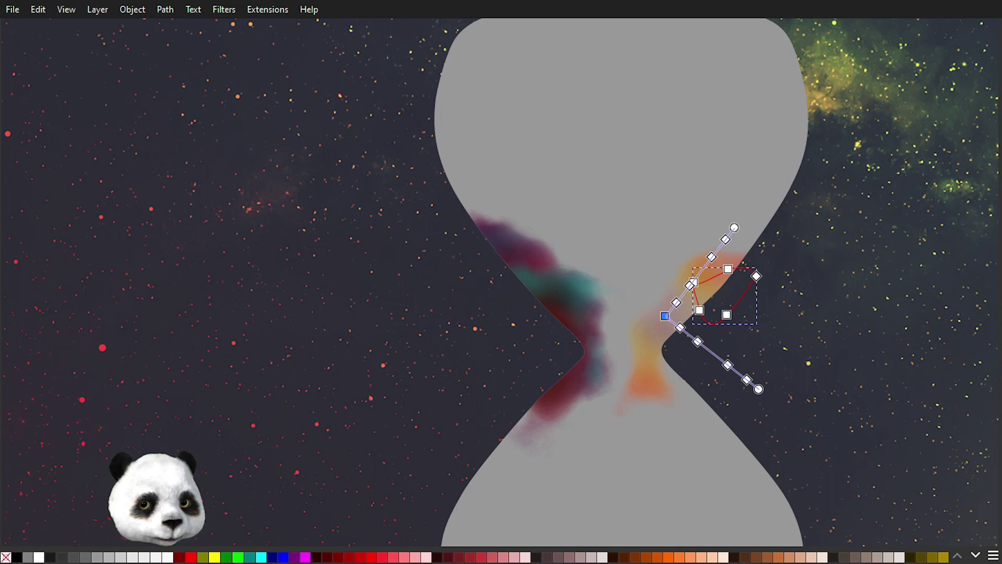
key("Escape")
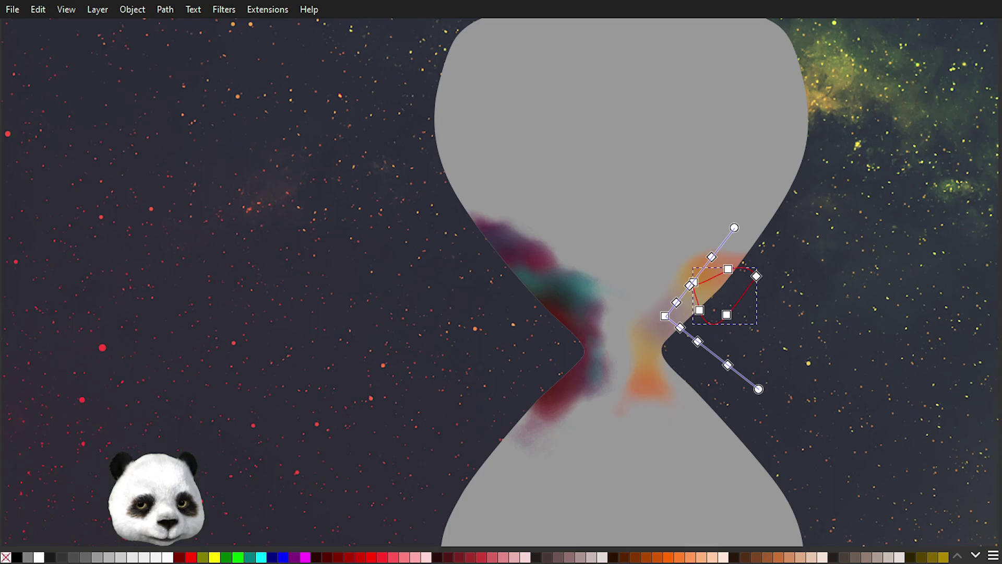
scroll(744, 340, "up", 2)
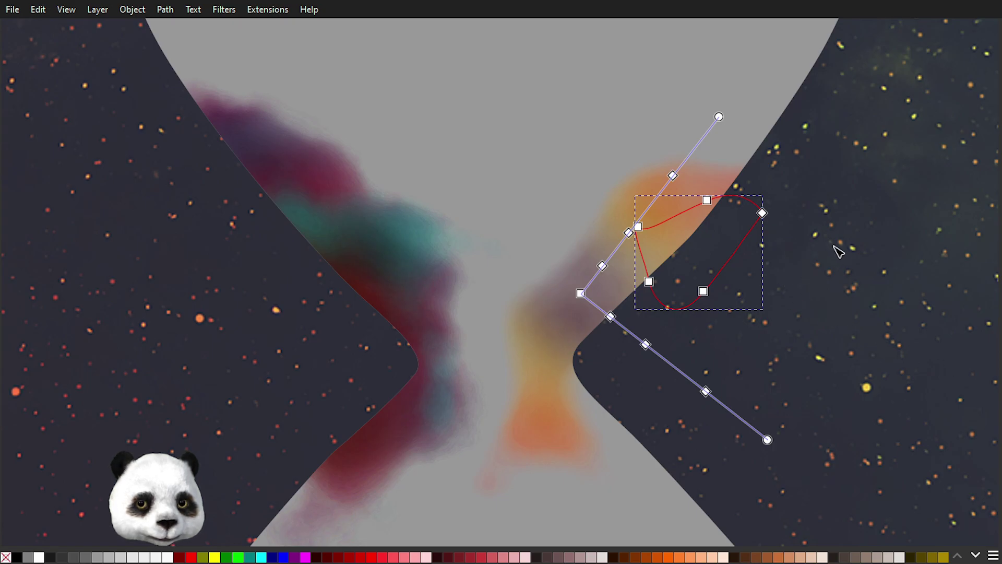
key("Escape")
scroll(877, 287, "down", 3)
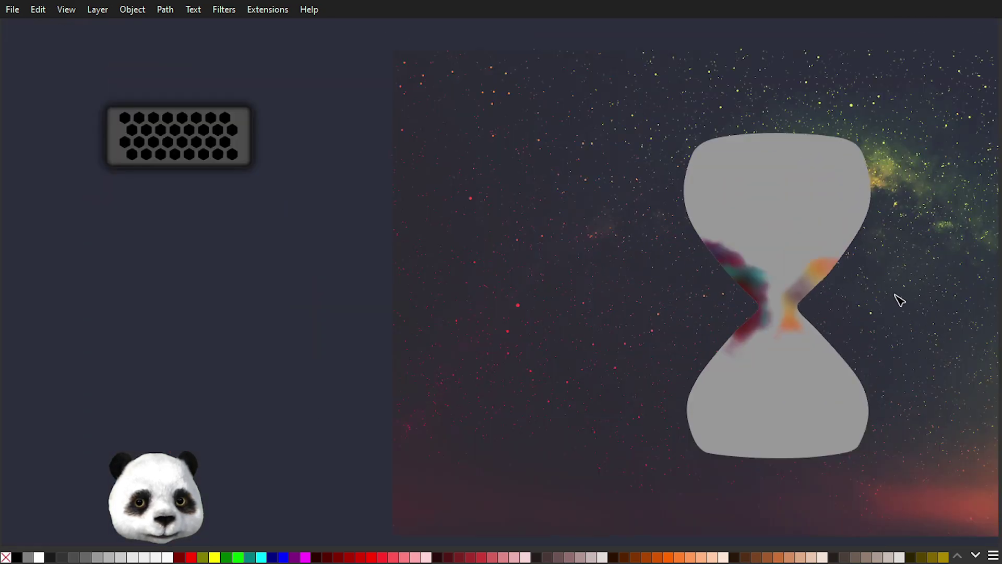
left_click_drag(909, 304, 816, 316)
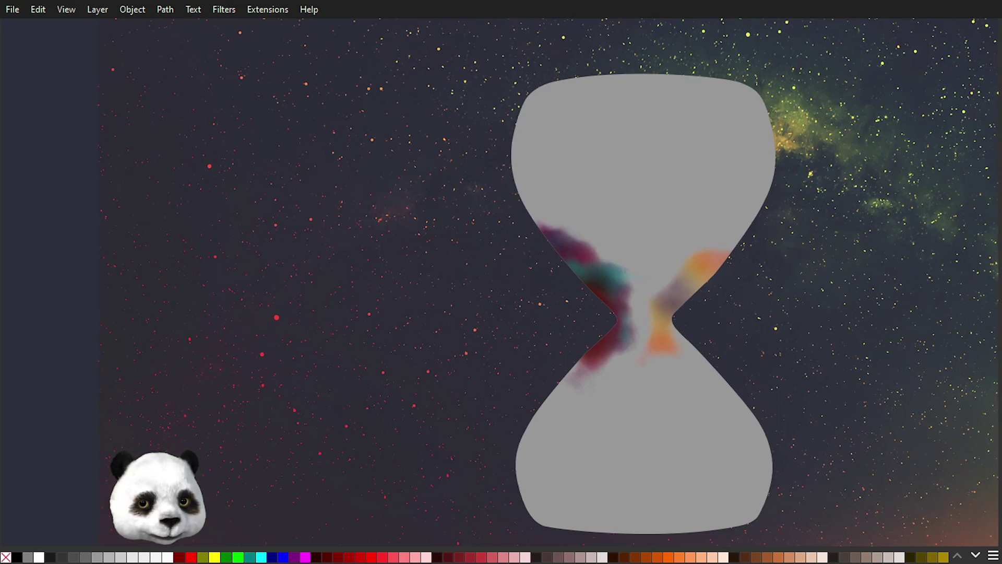
Step: Select the orange cloud and make it softer and more opaque
left_click(692, 273)
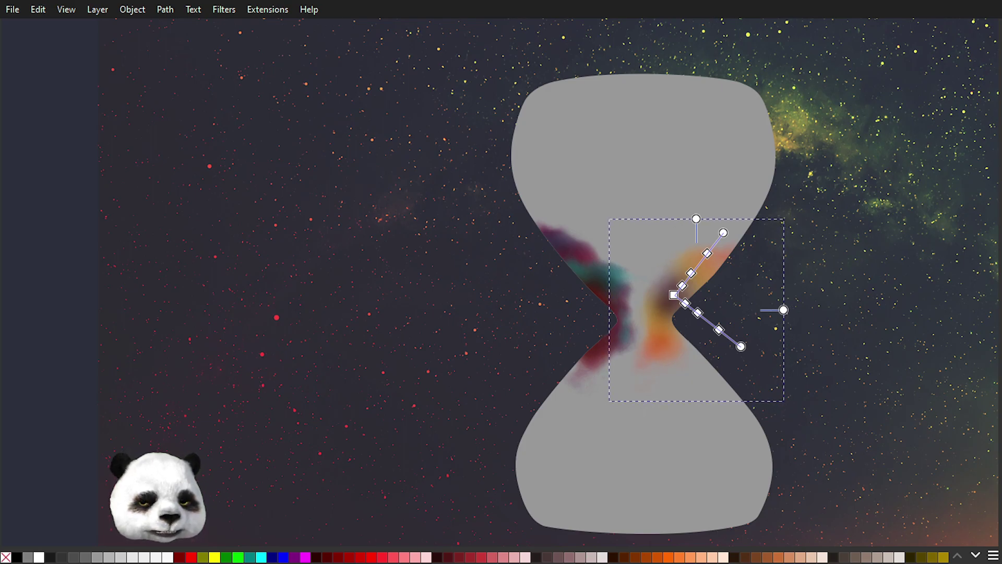
scroll(653, 306, "up", 2)
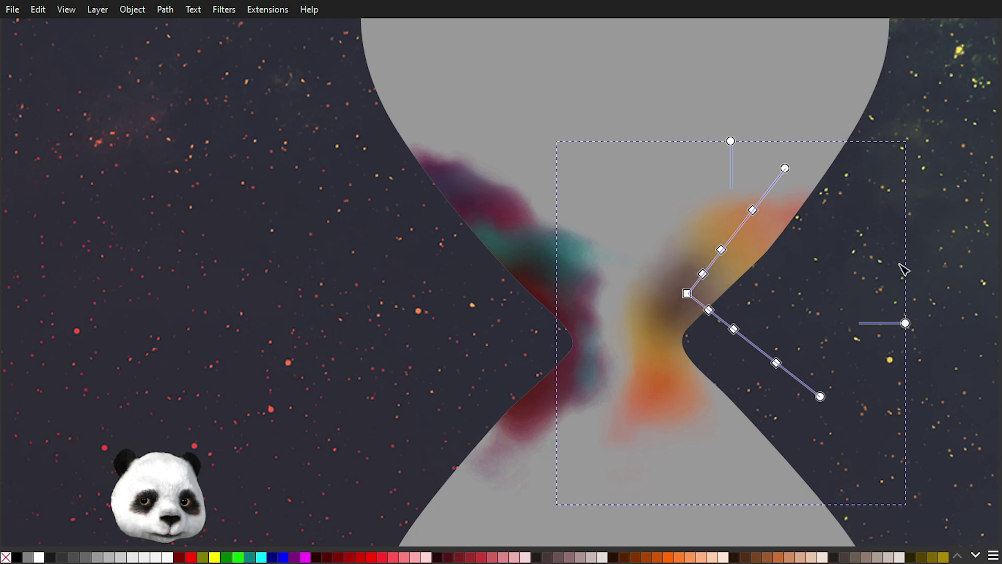
key("Escape")
scroll(945, 195, "down", 2)
left_click_drag(954, 208, 872, 261)
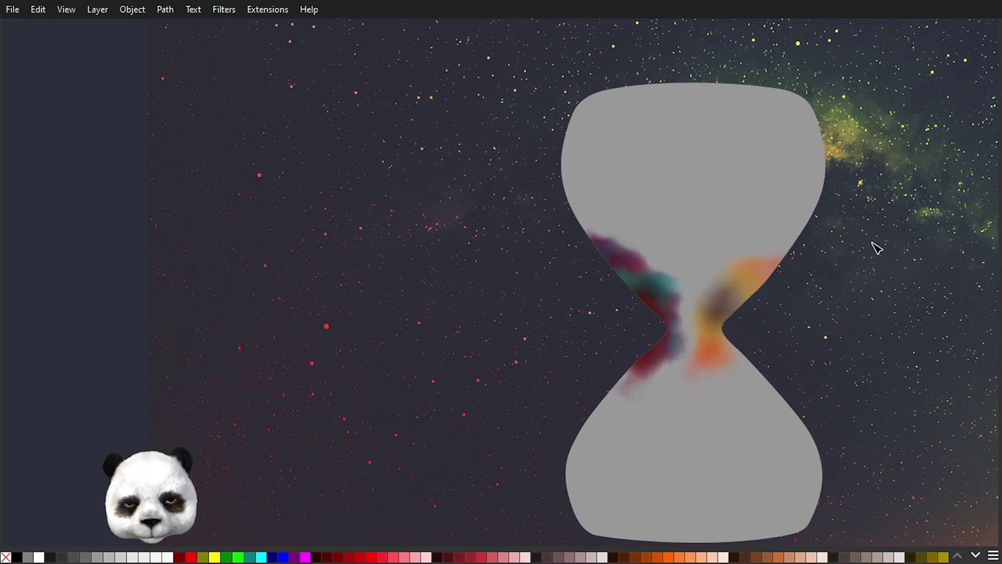
scroll(773, 323, "up", 2)
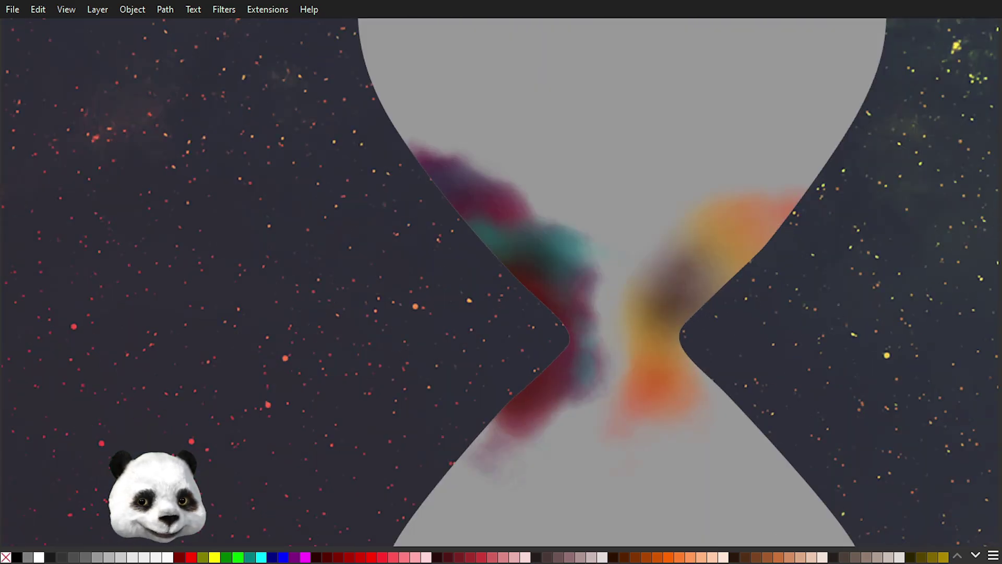
Step: Draw a small closed shape with the Pen tool in the upper part of the orange cloud and fill it black
left_click(904, 313)
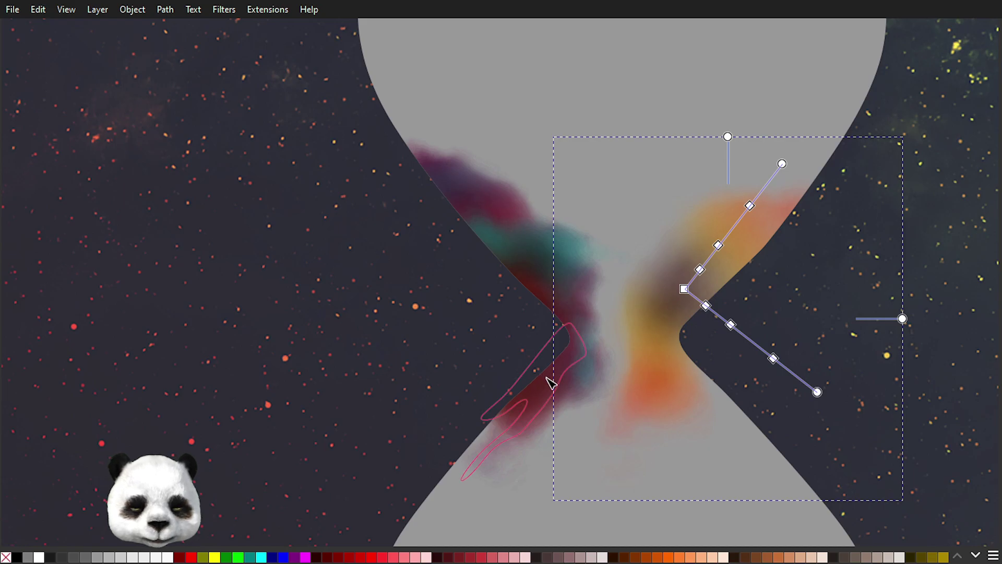
key("b")
left_click(726, 234)
mouse_move(700, 253)
left_mouse_down()
mouse_move(706, 268)
mouse_move(729, 244)
mouse_move(700, 243)
left_mouse_up()
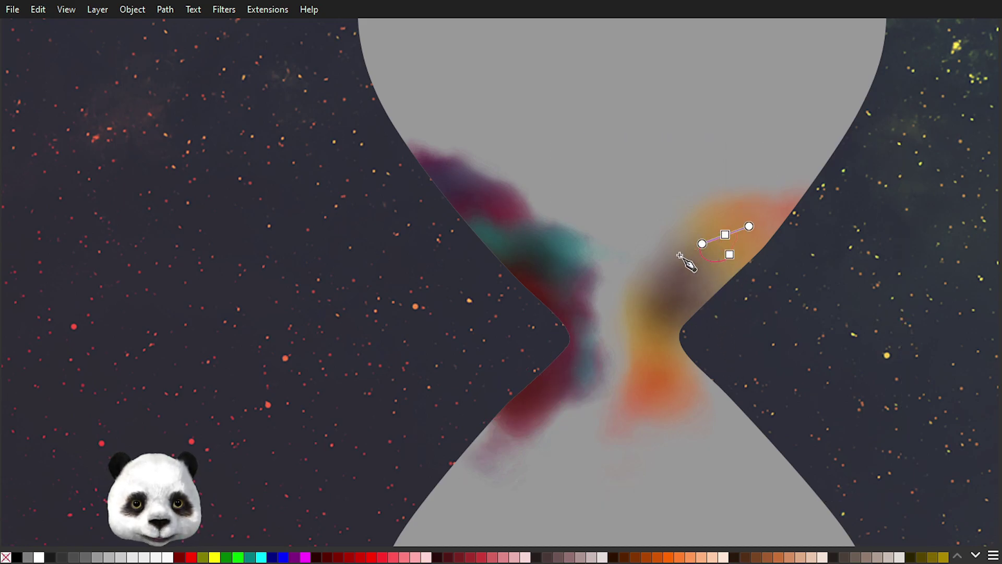
left_click(17, 557)
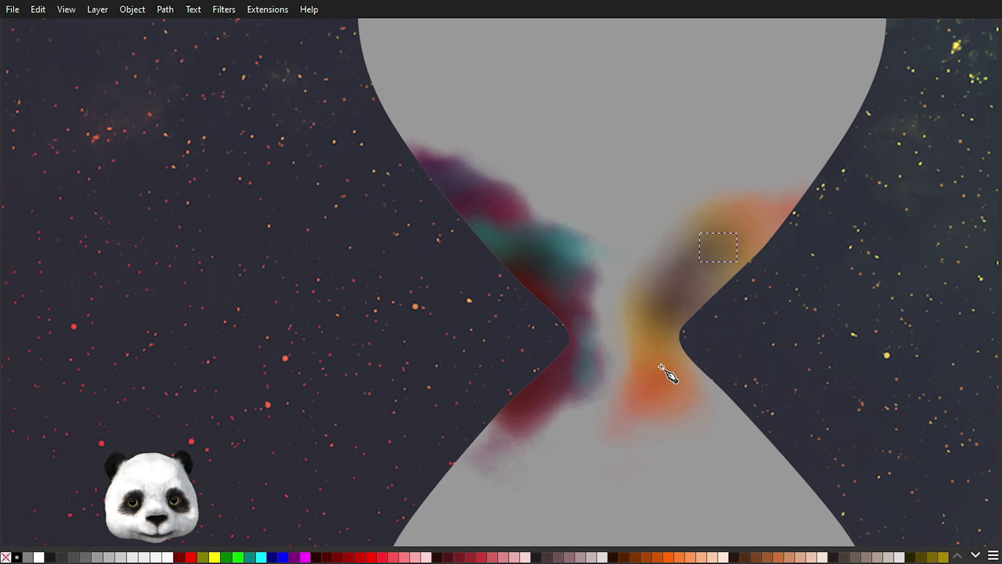
Step: Draw a narrow closed dark shape down the middle of the orange cloud's lower part
mouse_move(656, 351)
left_mouse_down()
mouse_move(653, 389)
mouse_move(665, 360)
left_mouse_up()
left_click(643, 406)
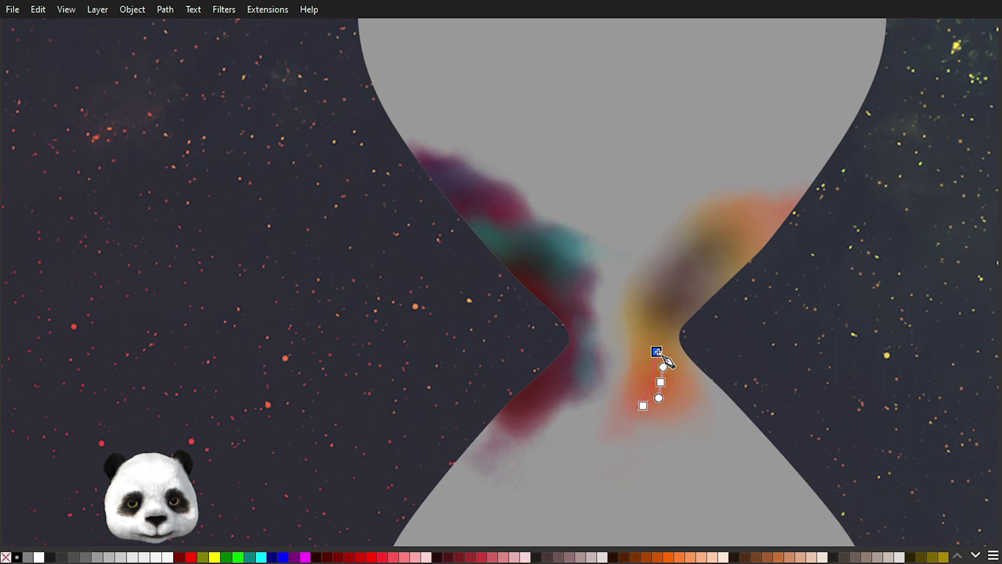
left_click(657, 352)
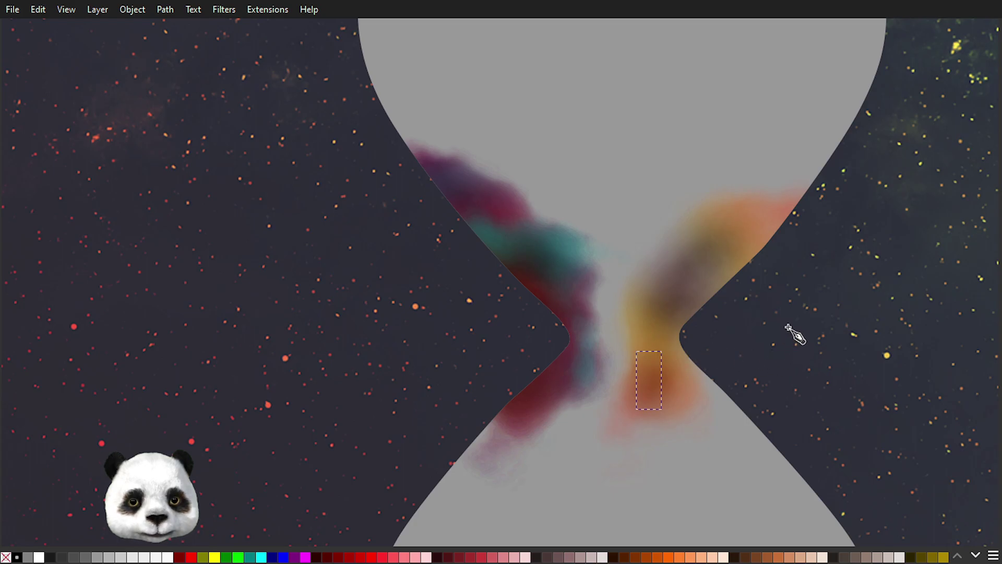
Step: Select all nodes of the upper dark shape, move them right toward the glass edge, and deselect the shape
key("n")
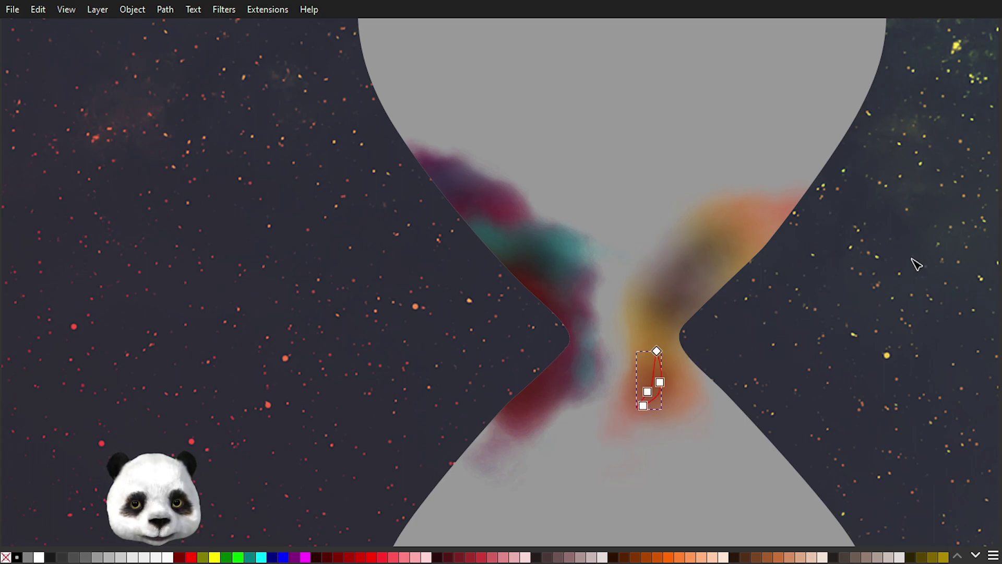
key("Tab")
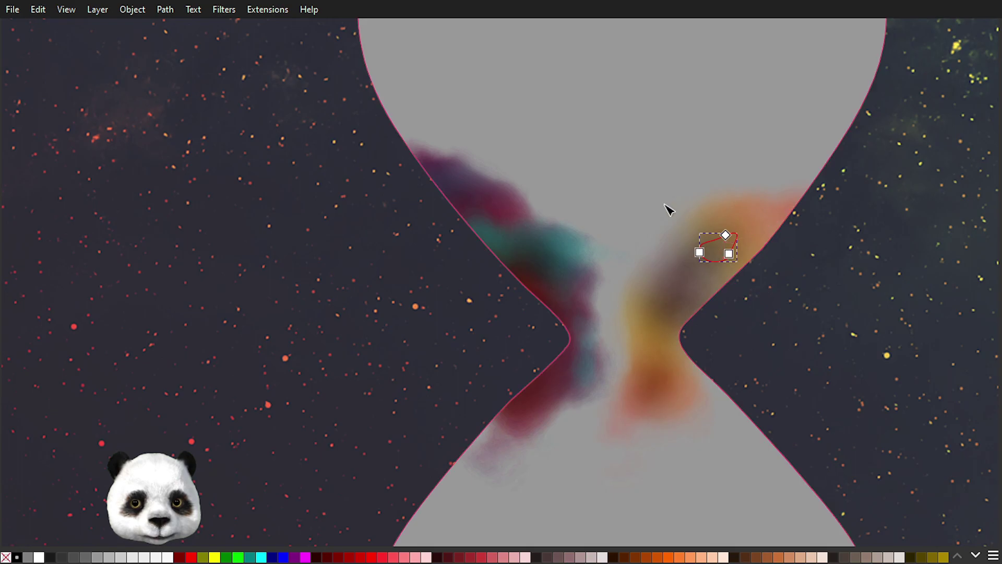
left_click_drag(667, 207, 770, 283)
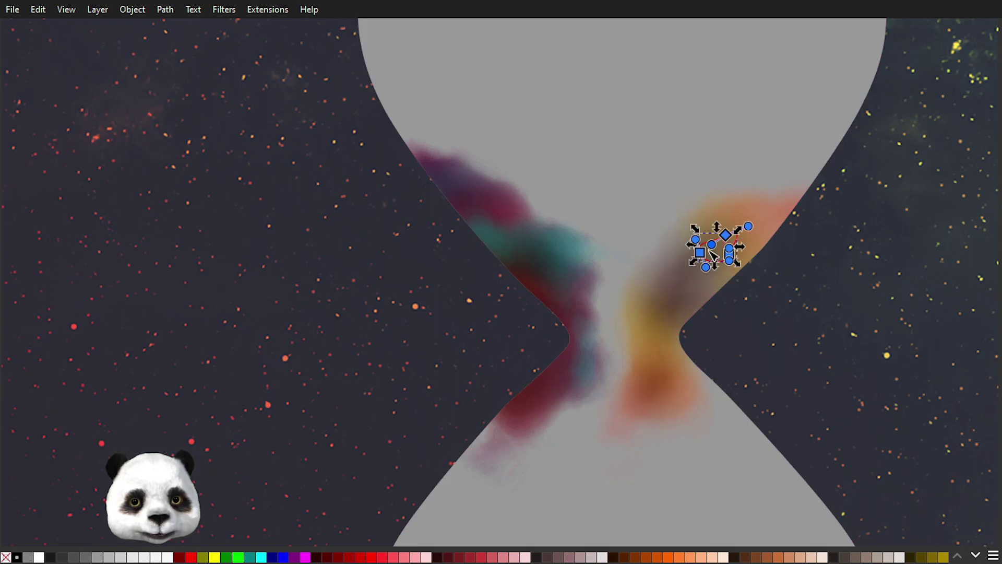
left_click_drag(701, 255, 733, 258)
left_click(913, 259)
left_click(912, 264)
Step: Reshape the upper dark shape by pulling its inner node down and left so it follows the hourglass edge
scroll(911, 271, "down", 3)
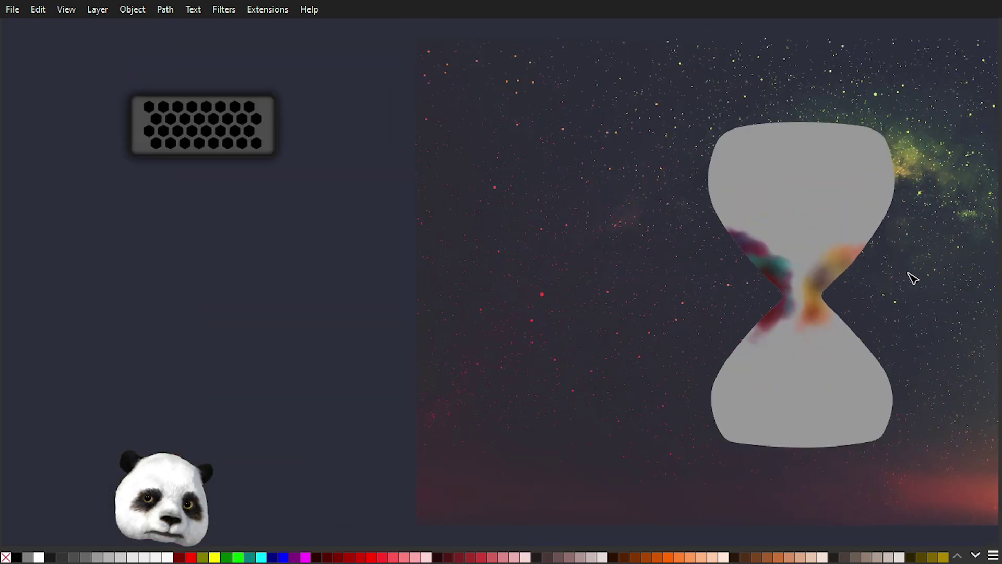
left_click_drag(922, 290, 782, 294)
scroll(737, 286, "up", 3)
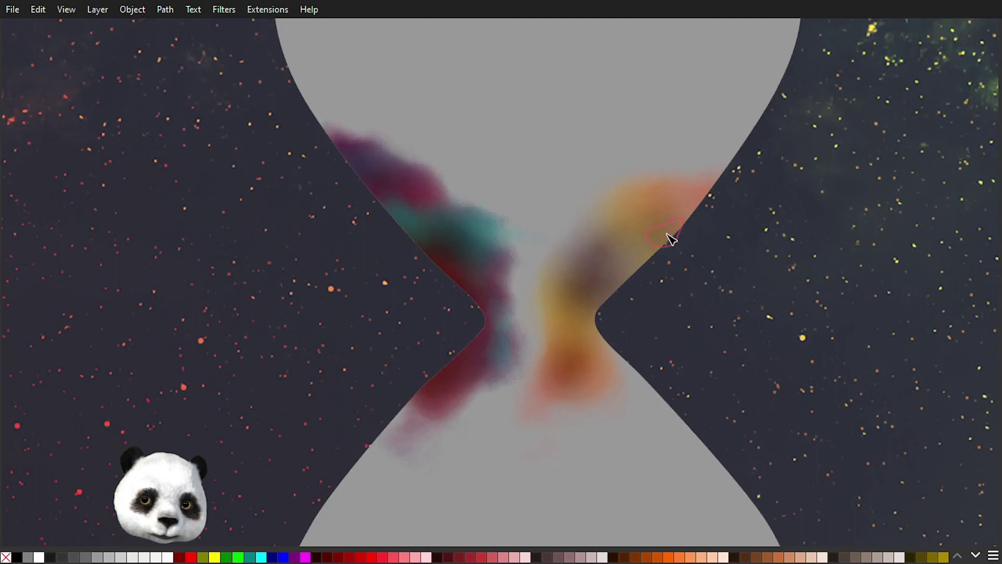
left_click(653, 248)
scroll(651, 251, "up", 2)
left_click_drag(646, 227, 633, 265)
left_click(912, 315)
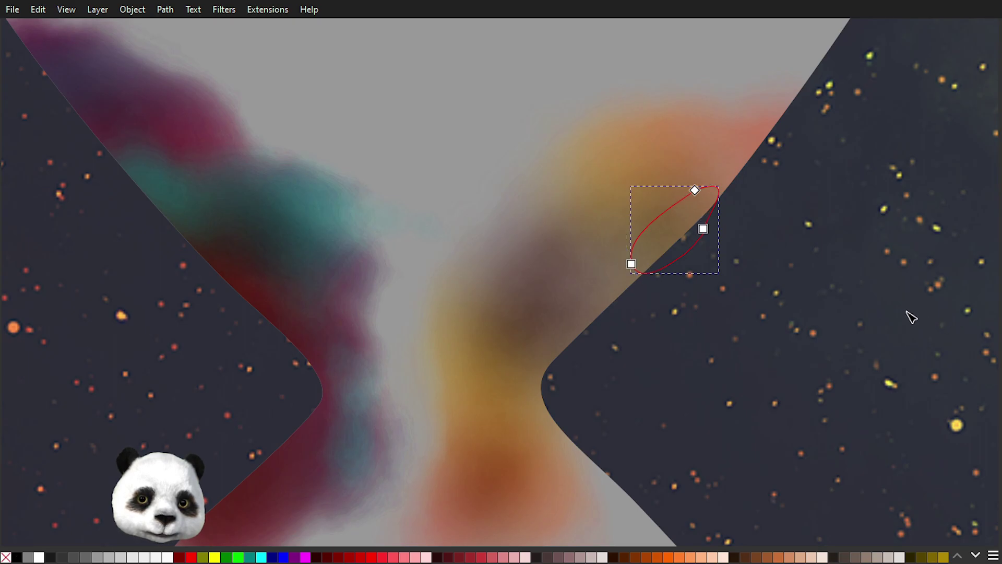
left_click(907, 312)
scroll(899, 297, "down", 3)
Step: Remove the grey hourglass backdrop from behind the clouds
left_click_drag(924, 309, 786, 348)
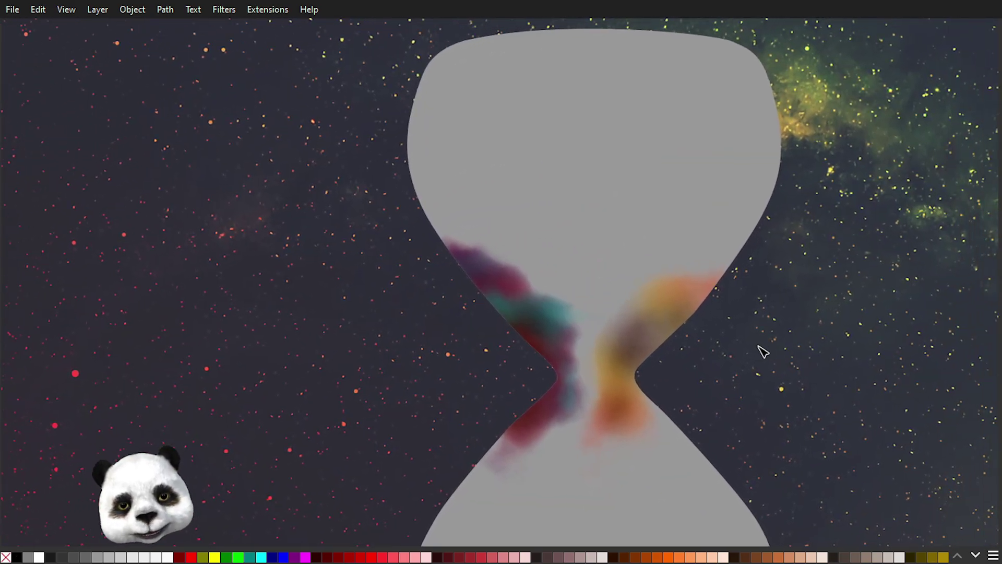
scroll(738, 357, "down", 1)
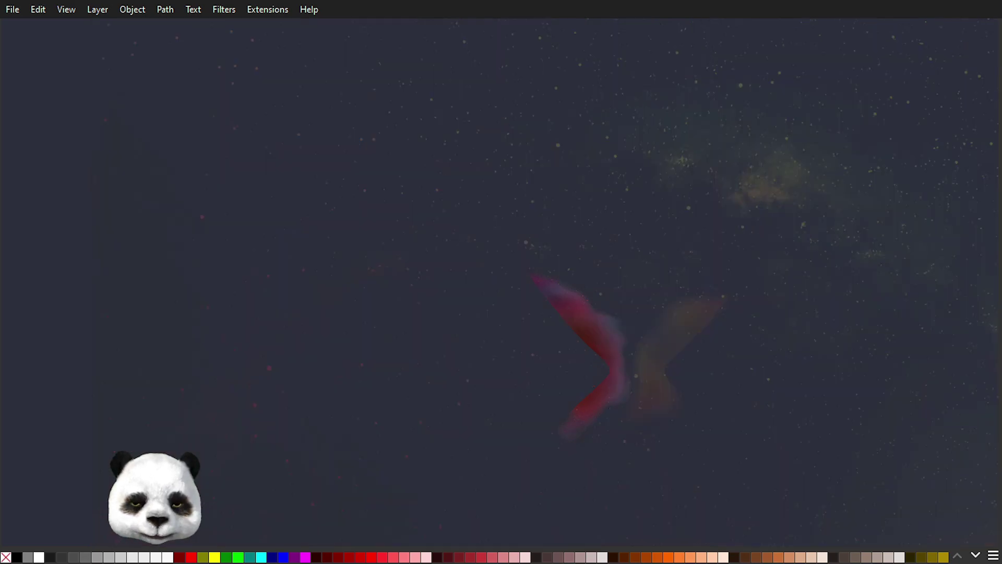
key("alt+f")
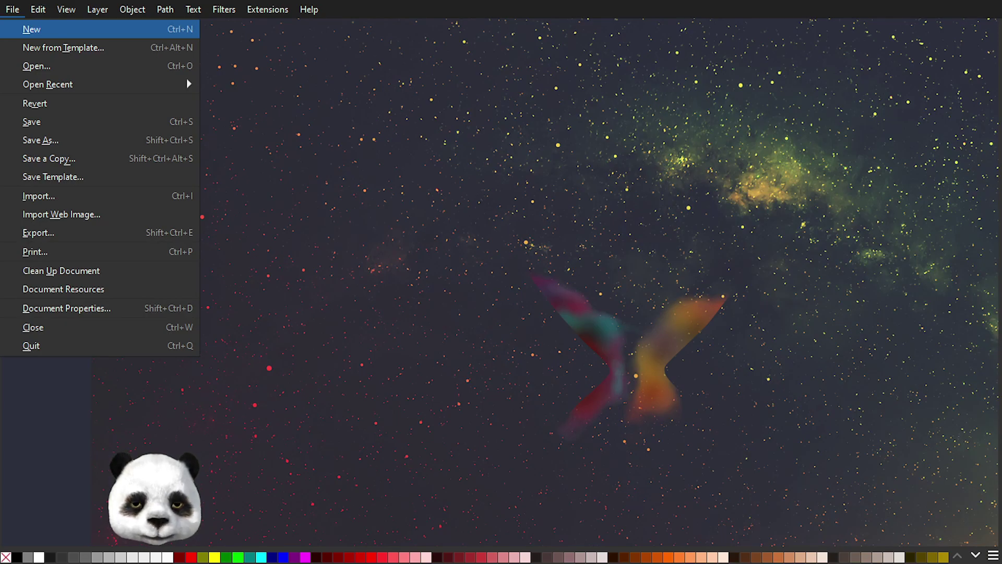
key("Escape")
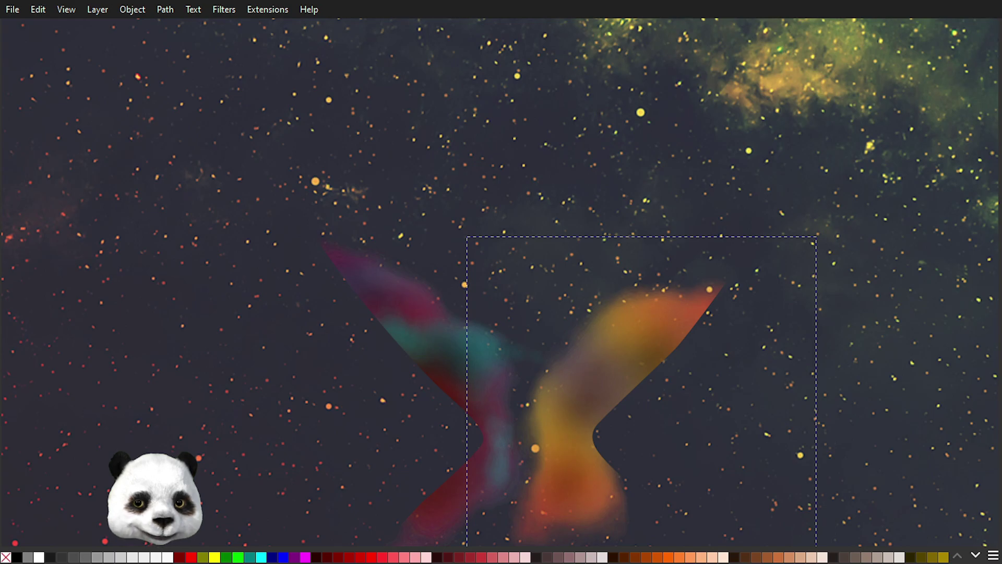
Step: Examine how the orange cloud blends with the starry background, both close up and across the whole scene
key("n")
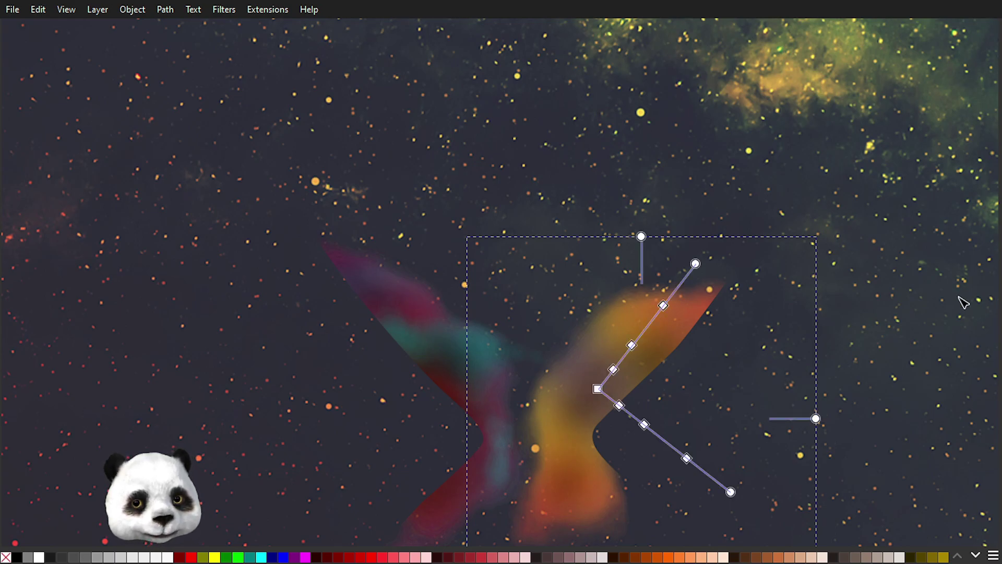
scroll(520, 379, "up", 2)
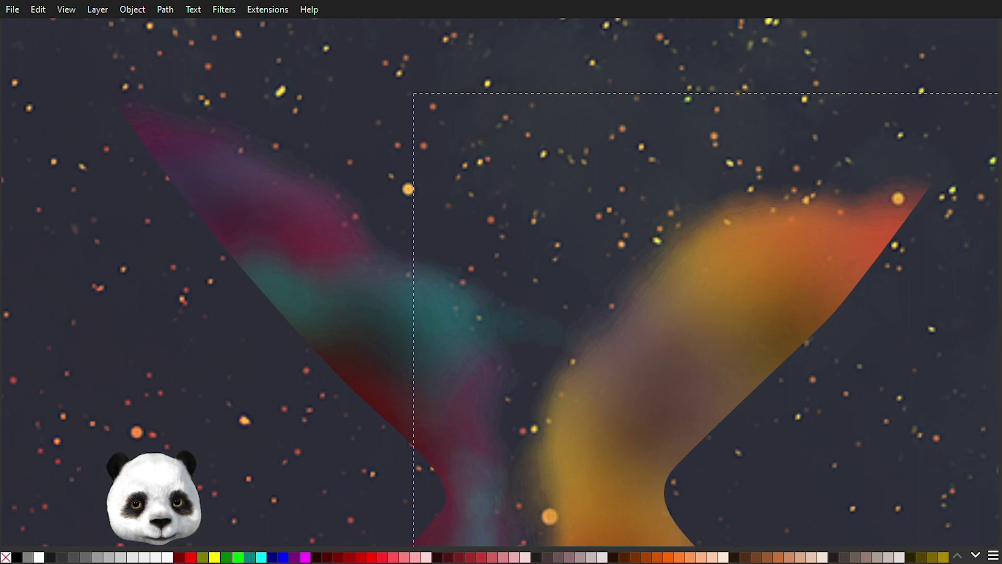
scroll(953, 314, "down", 3)
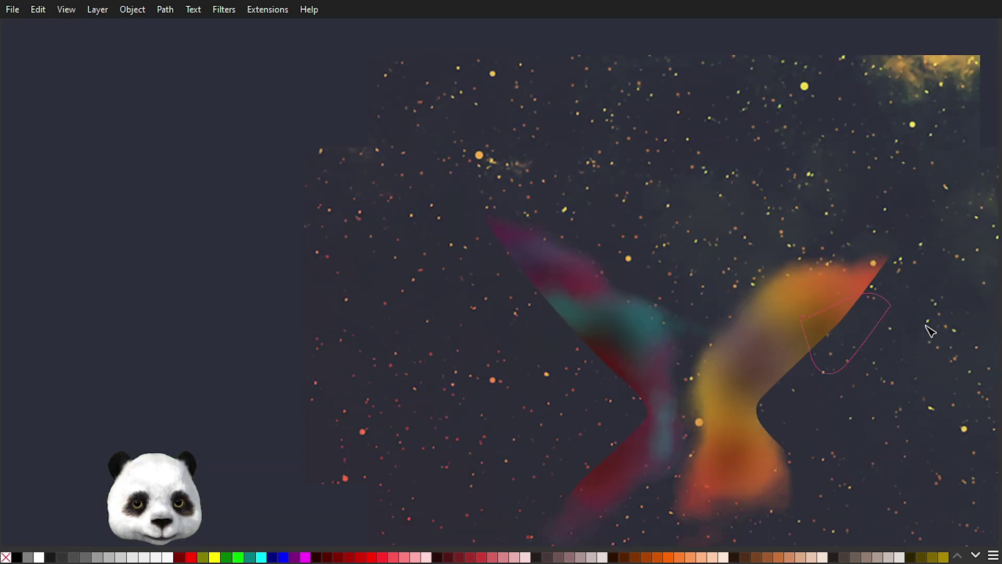
scroll(913, 397, "right", 2)
scroll(760, 358, "down", 2)
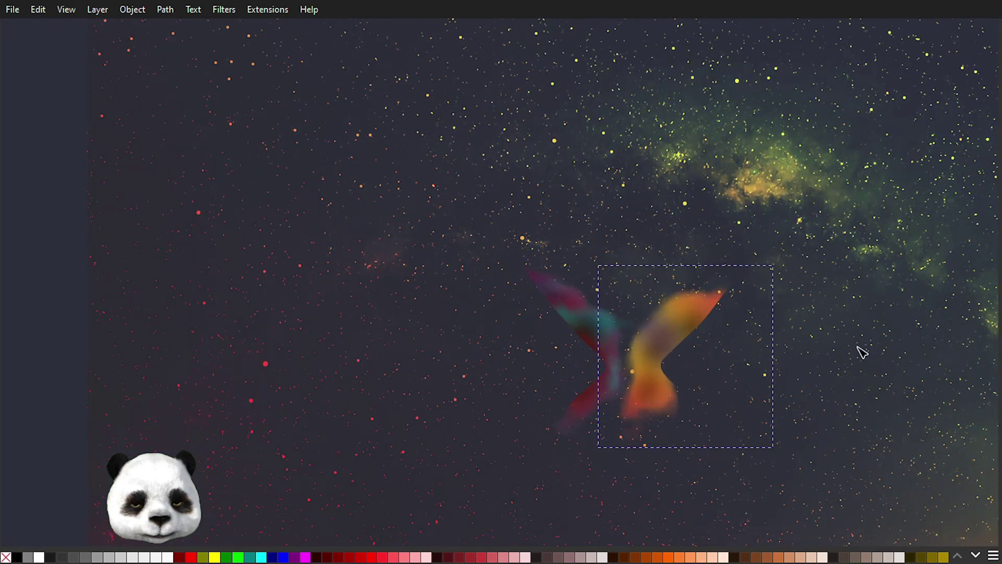
key("Escape")
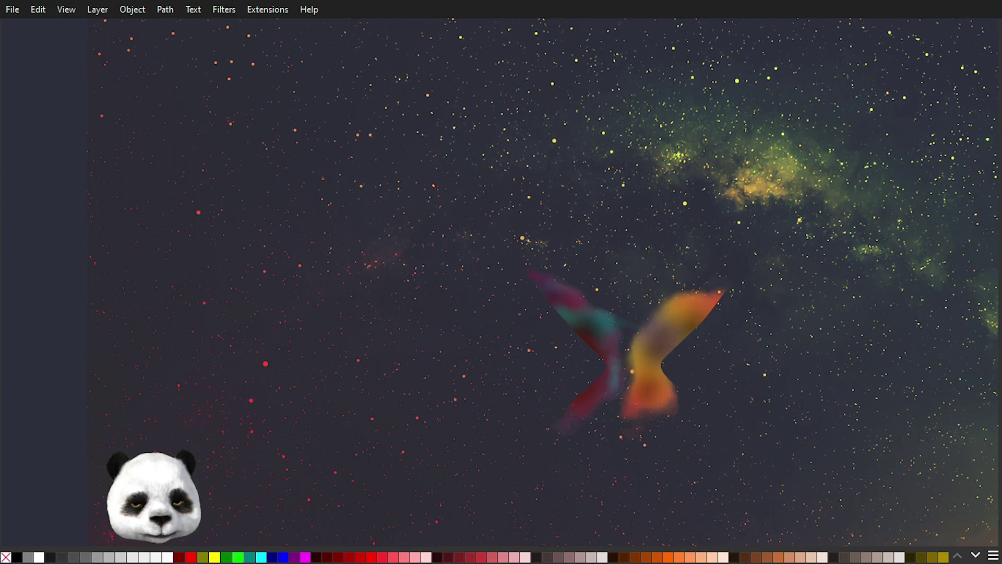
left_click(662, 334)
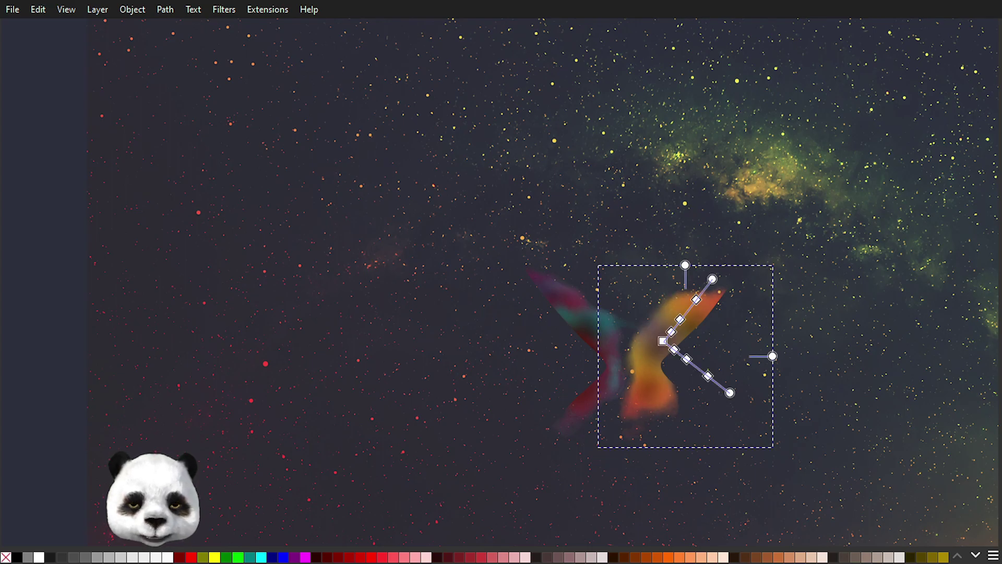
key("b")
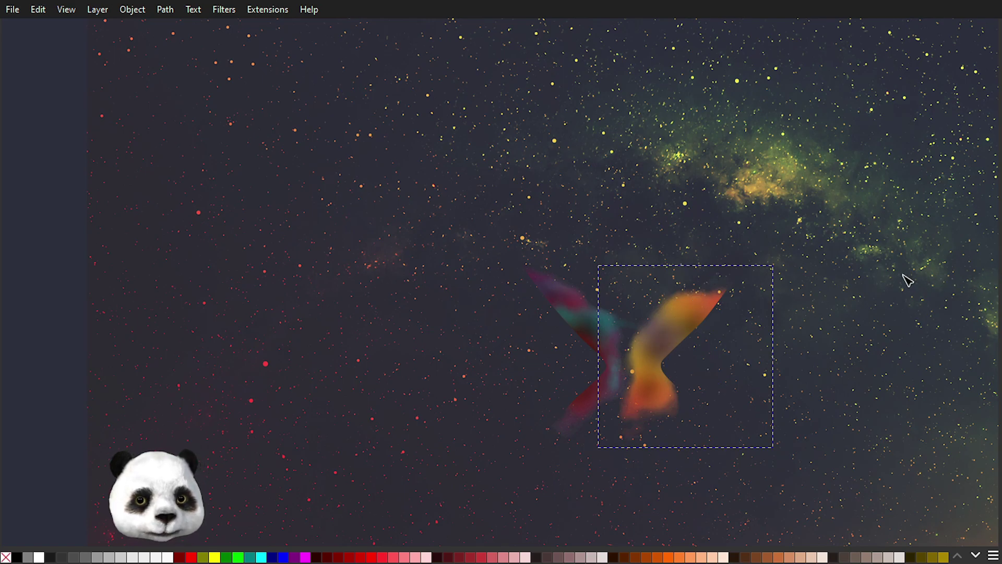
scroll(815, 340, "down", 2)
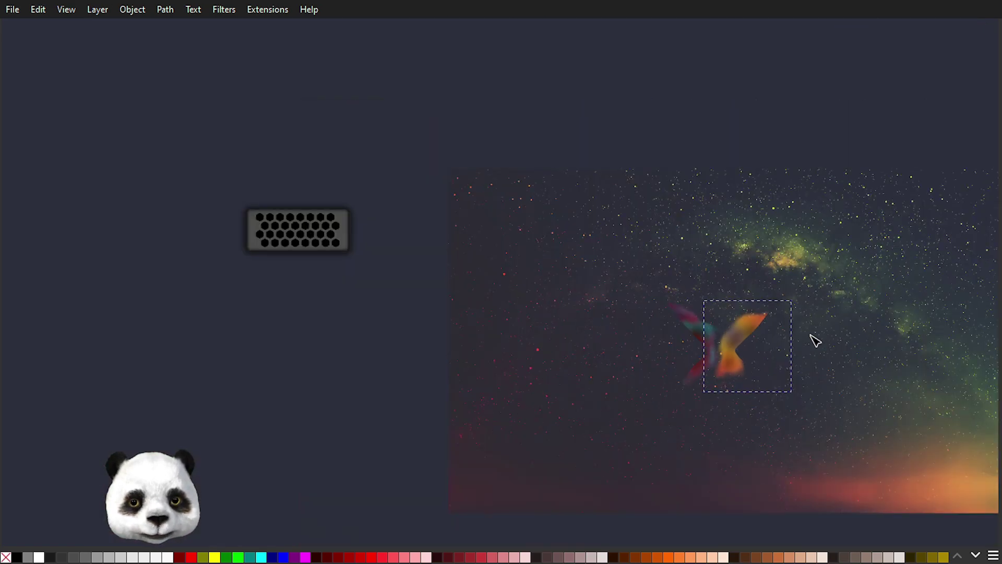
scroll(792, 354, "up", 2)
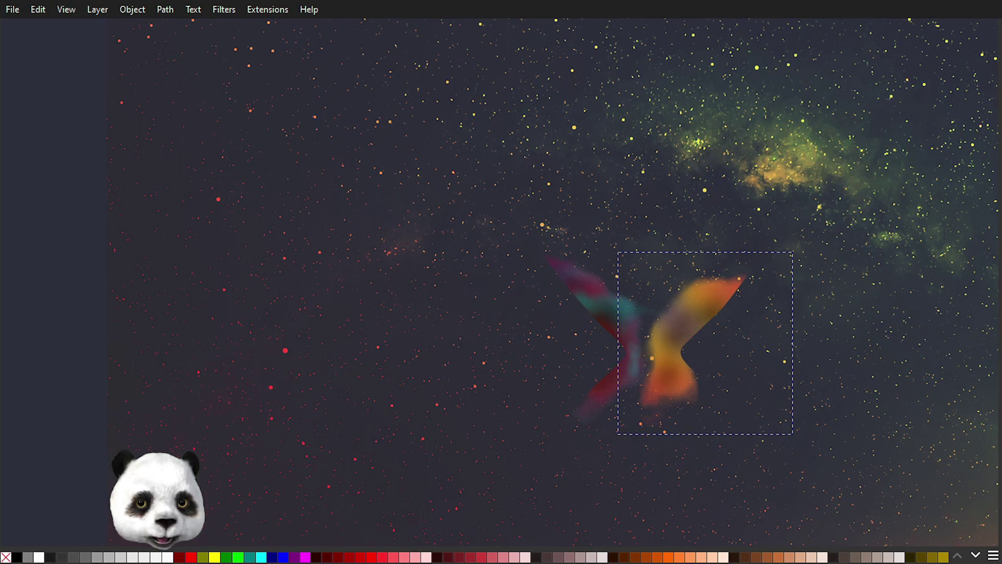
Step: Lower the inner and upper nodes of the red-orange shape at the orange cloud's upper tip
key("n")
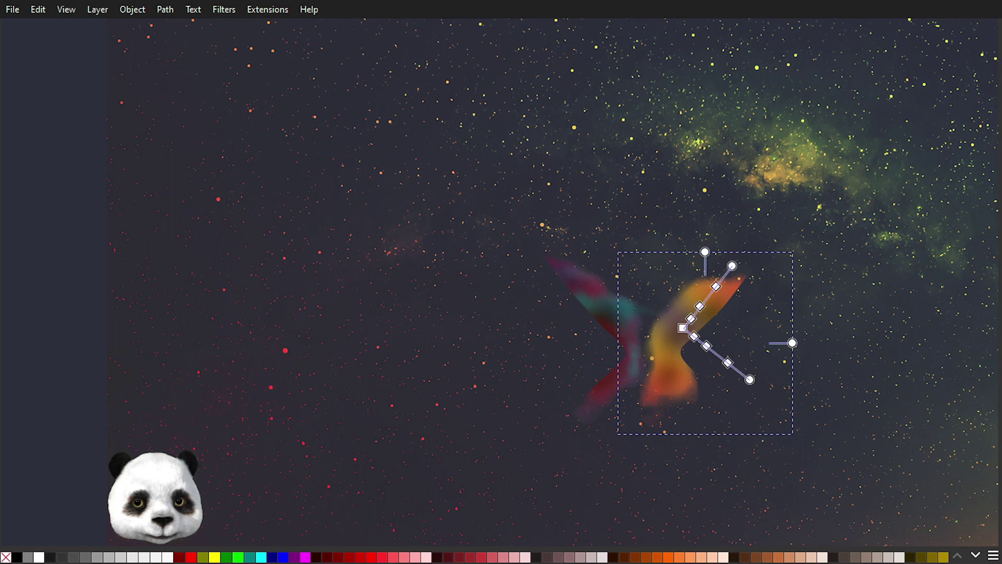
scroll(753, 320, "up", 3)
scroll(754, 320, "up", 2, "ctrl")
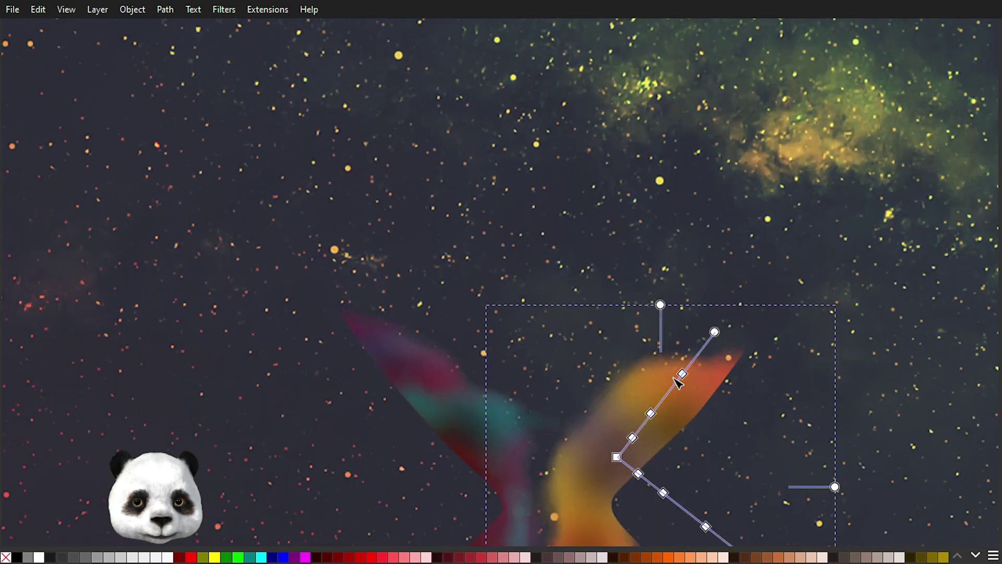
left_click(702, 391)
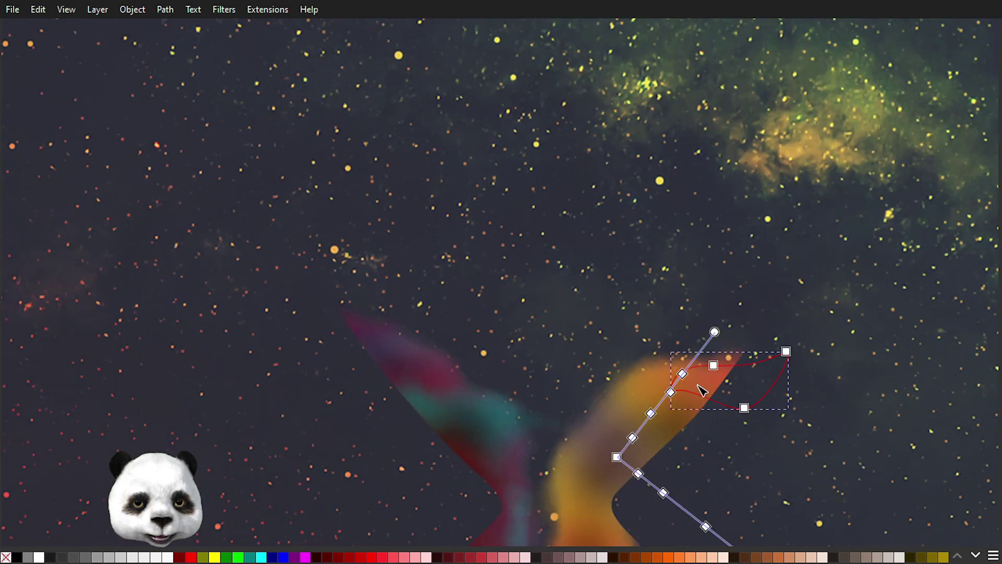
left_click_drag(670, 392, 672, 408)
left_click_drag(715, 366, 714, 377)
Step: Reshape the orange-yellow shape beside the tip, pulling its top node up and left and its inner-side node left, then deselect it
left_click(663, 368)
left_click(646, 374)
left_click_drag(647, 376, 634, 370)
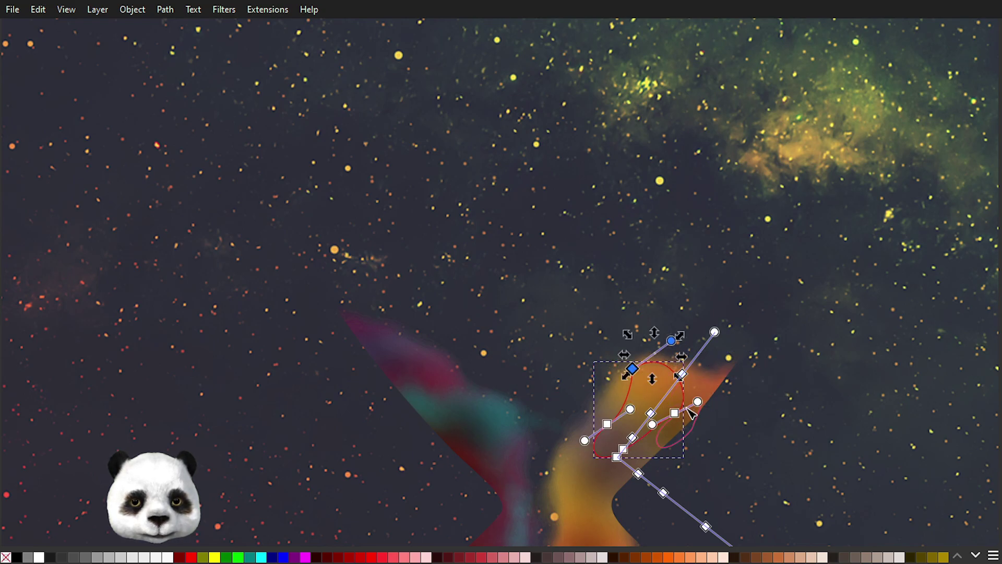
scroll(685, 411, "up", 2)
left_click_drag(665, 417, 614, 431)
left_click_drag(583, 328, 559, 315)
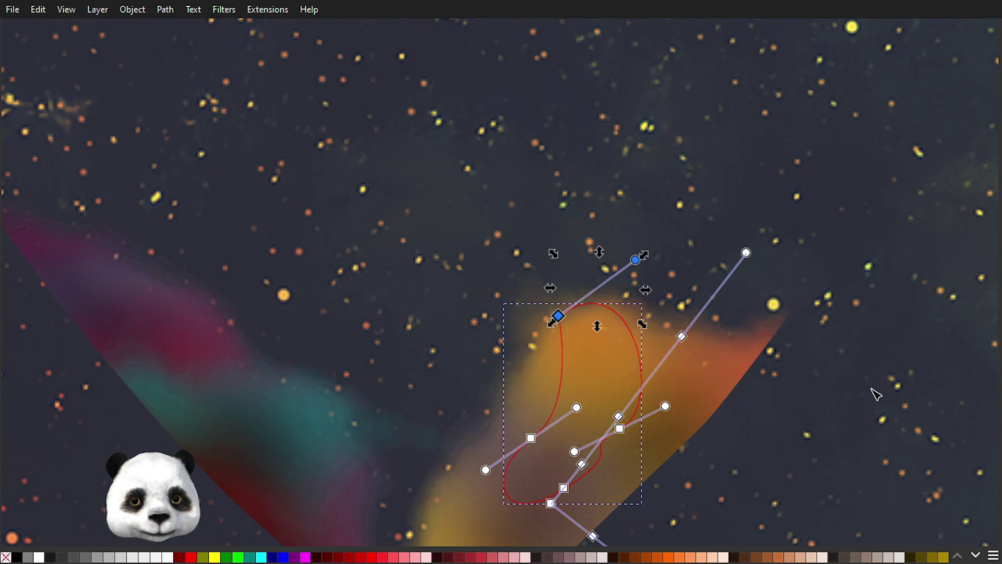
key("Escape")
key("Escape")
scroll(885, 435, "down", 5)
left_click_drag(917, 451, 803, 303)
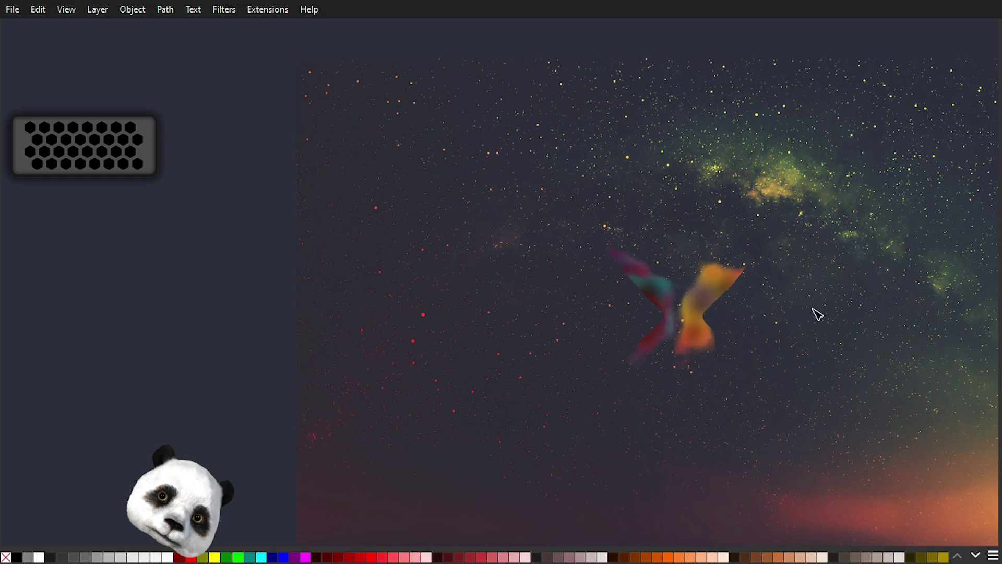
Step: Draw a wavy, curved green shape running from the purple cloud's upper part down to the middle of the orange cloud
scroll(777, 309, "up", 3)
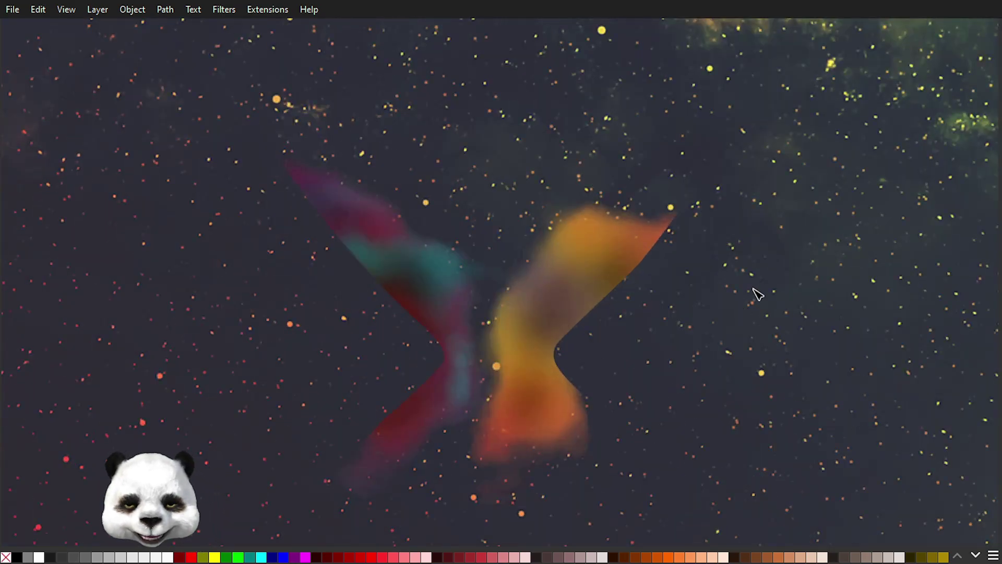
scroll(699, 281, "up", 2)
scroll(699, 281, "left", 1)
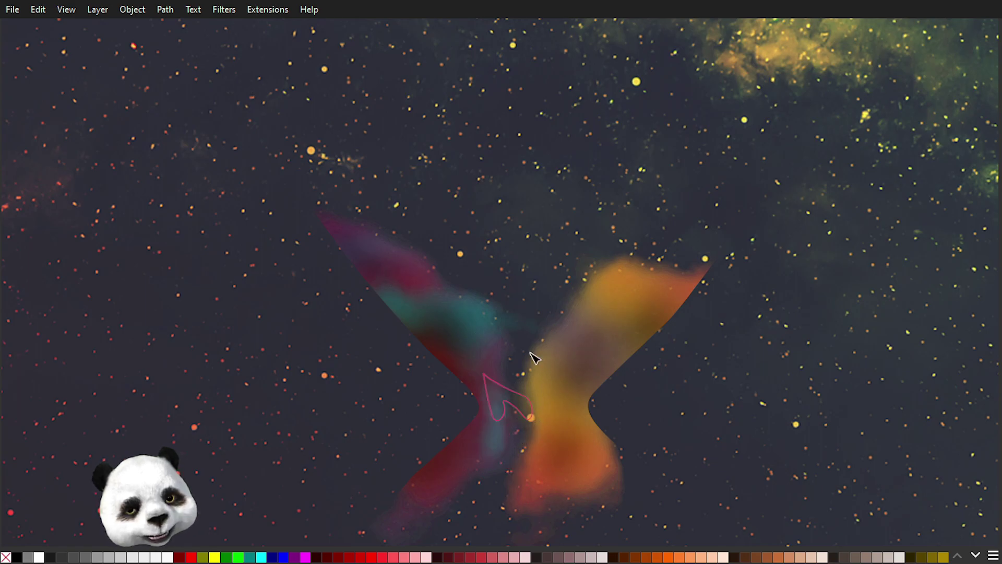
left_click_drag(747, 384, 804, 308)
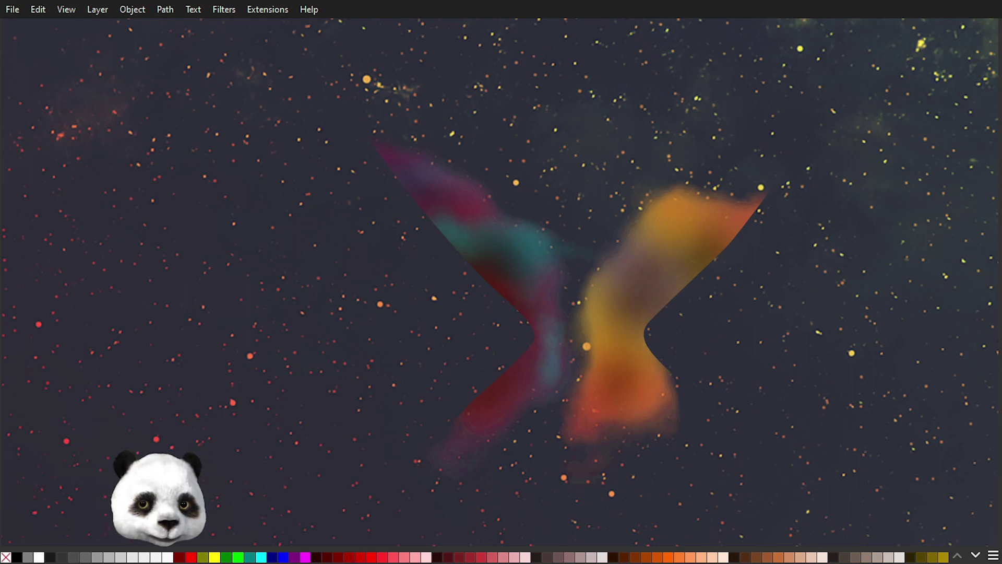
key("Tab")
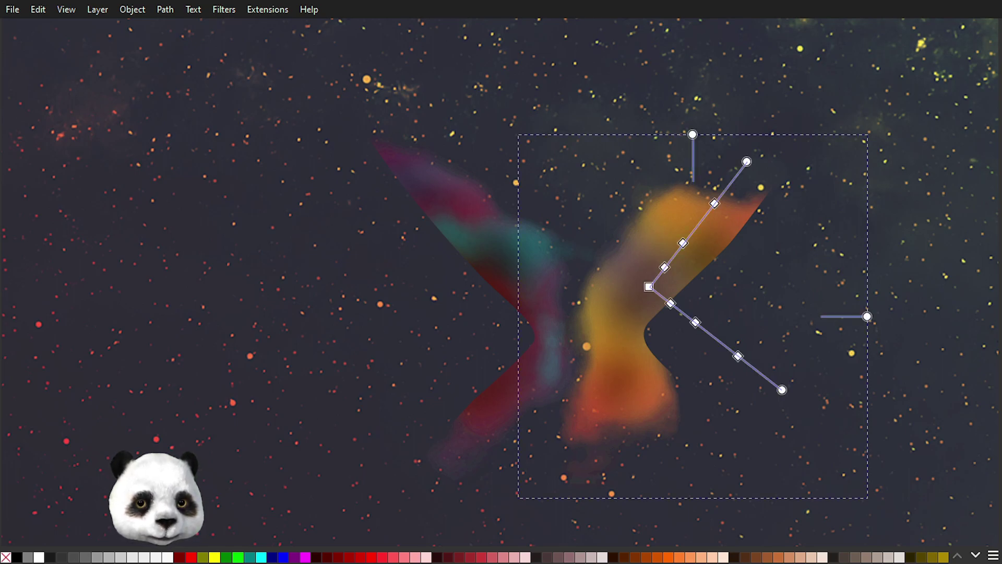
key("n")
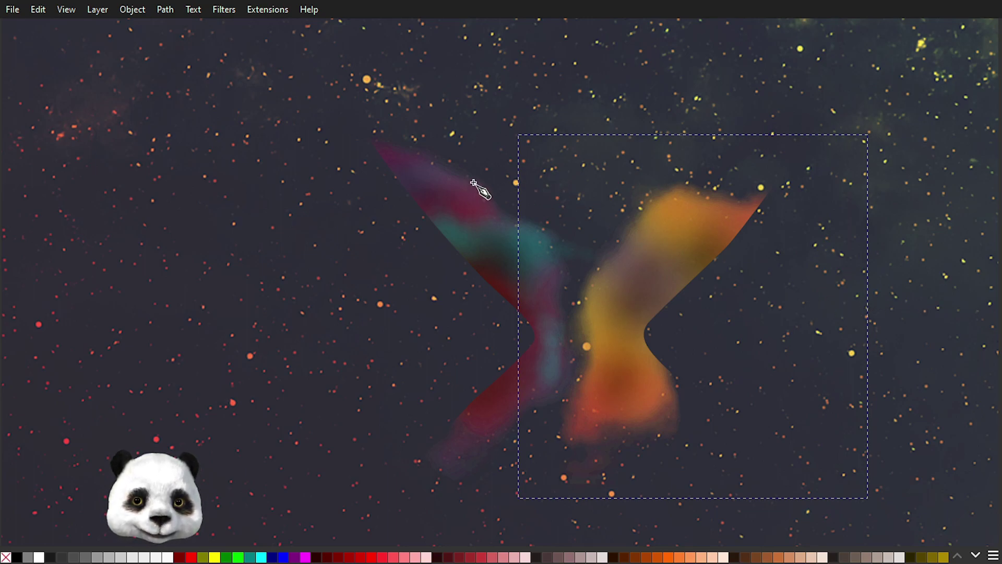
left_click(450, 191)
left_click(486, 175)
left_click_drag(535, 192, 578, 209)
left_click_drag(614, 238, 591, 256)
left_click_drag(553, 226, 483, 166)
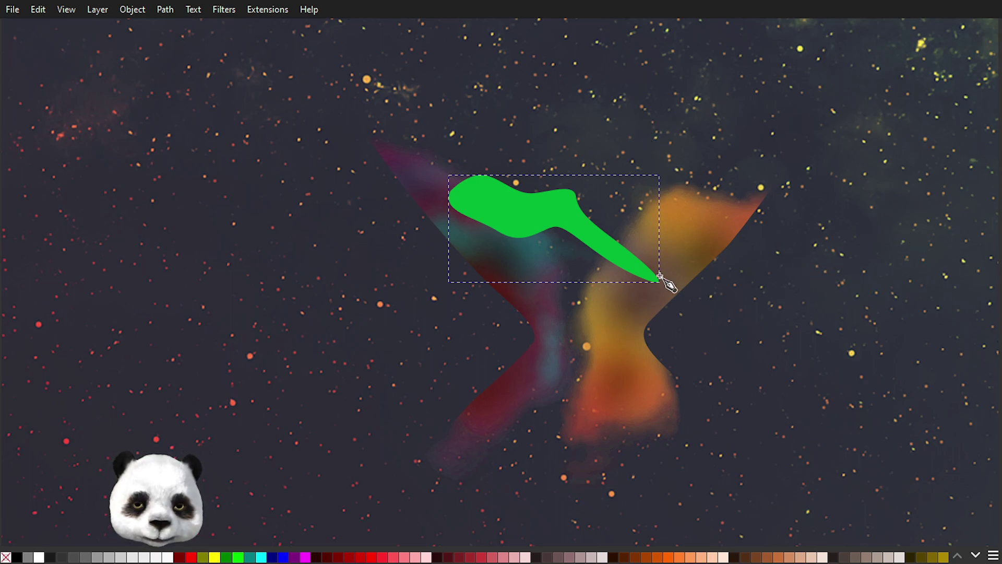
Step: Draw a slanted rounded green shape from beneath the first green shape down toward the hourglass waist, overlapping both clouds' inner edges
left_click(524, 217)
left_click_drag(618, 302, 504, 264)
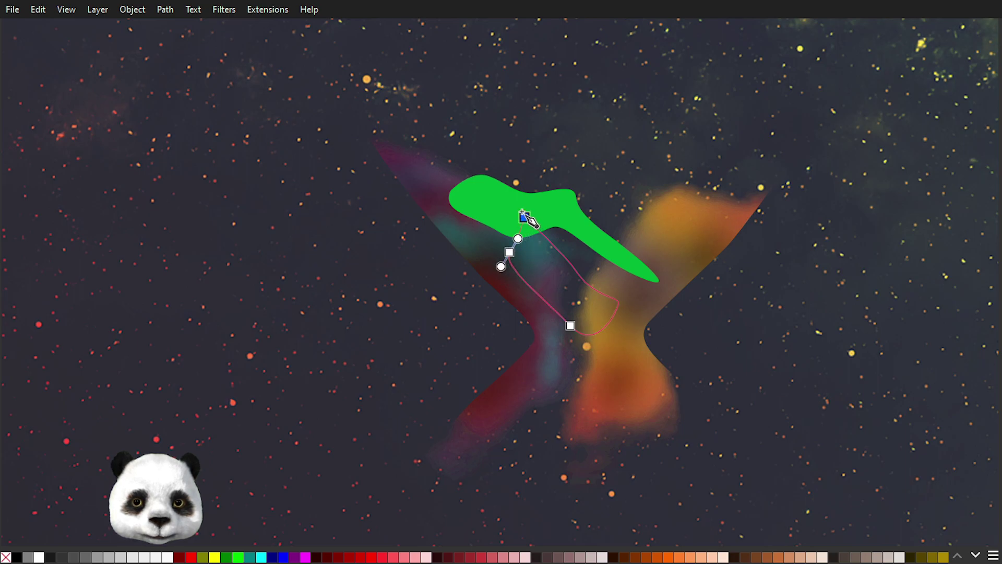
left_click(524, 217)
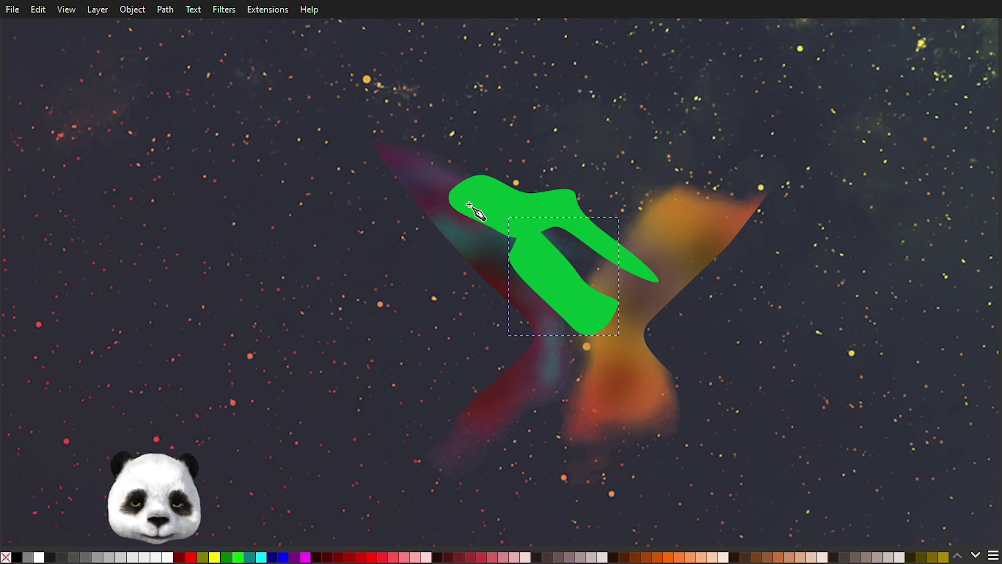
Step: Draw a long vertical green lobe from the slanted shape's lower end down between the purple and orange clouds, tapering at its bottom
left_click(555, 303)
left_click_drag(543, 397, 536, 413)
left_click_drag(552, 467, 552, 484)
left_click(552, 500)
left_click_drag(600, 431, 604, 407)
left_click(588, 379)
left_click_drag(574, 316, 574, 301)
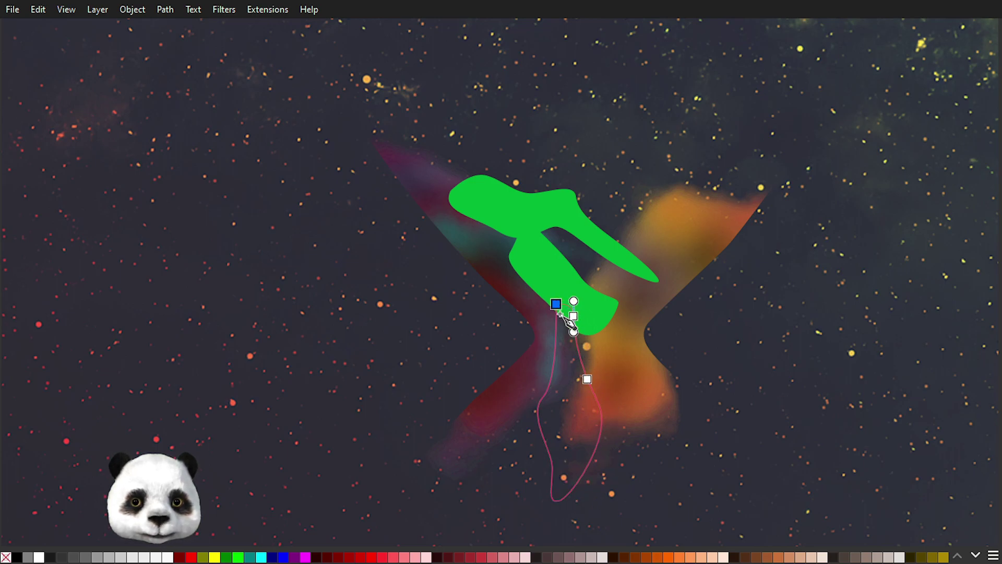
left_click(558, 312)
Step: Draw a narrow green arm from the slanted shape out to the middle of the orange cloud
left_click_drag(539, 262, 569, 261)
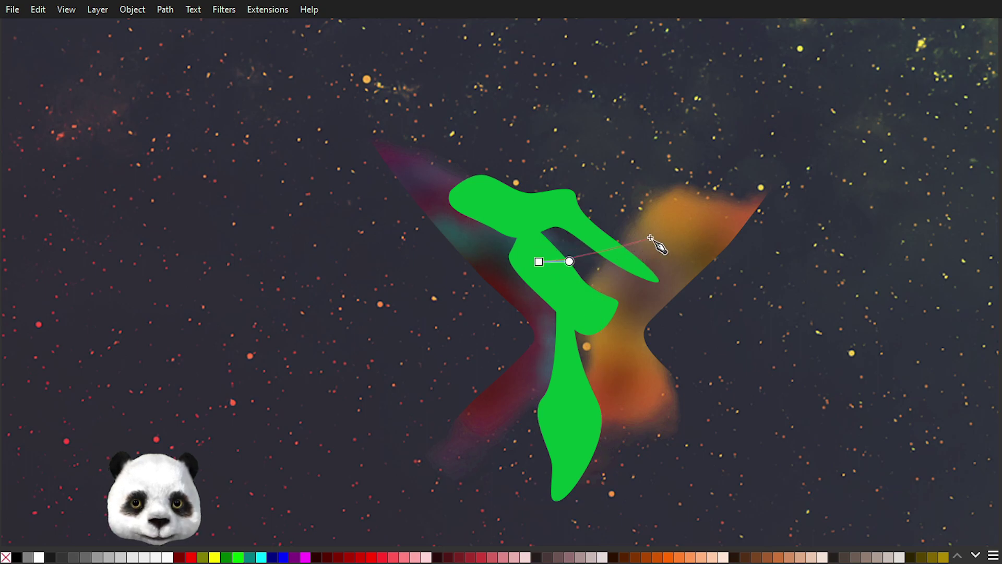
left_click_drag(679, 254, 637, 261)
left_click_drag(573, 291, 561, 297)
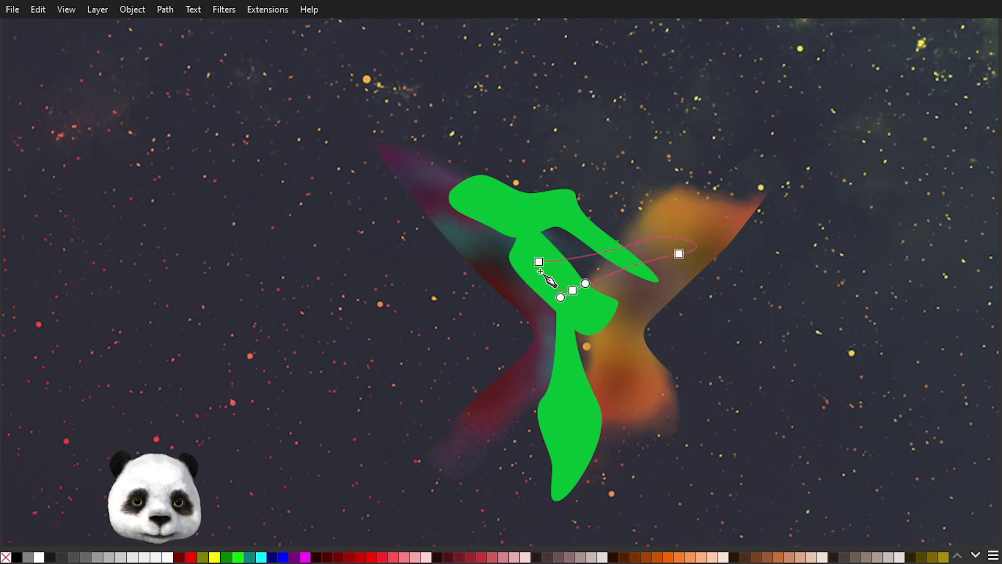
left_click(539, 262)
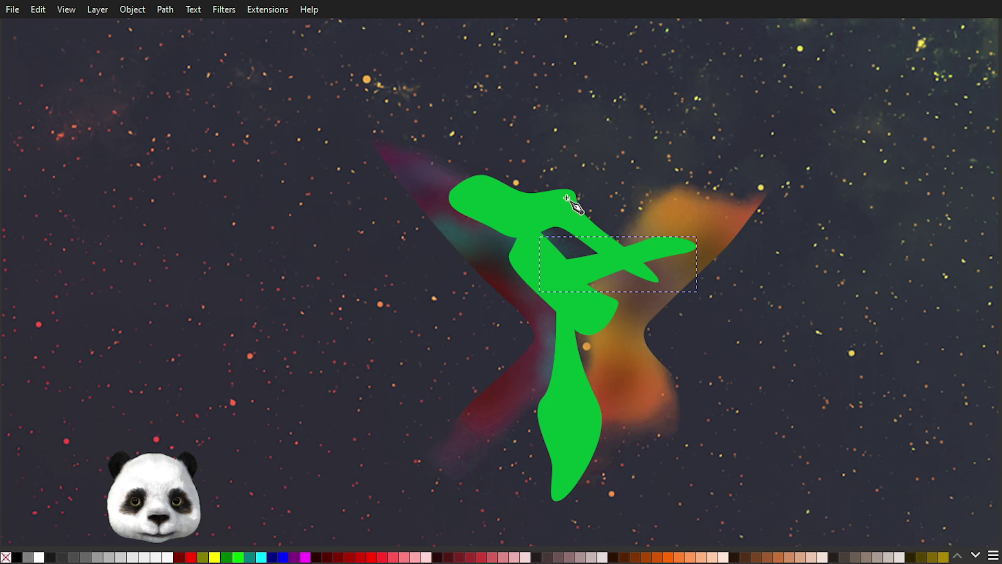
Step: Draw another narrow green arm from the upper green shape to the orange cloud's top, then reshape its inner end at the corner node
left_click(664, 202)
left_click_drag(573, 209, 623, 187)
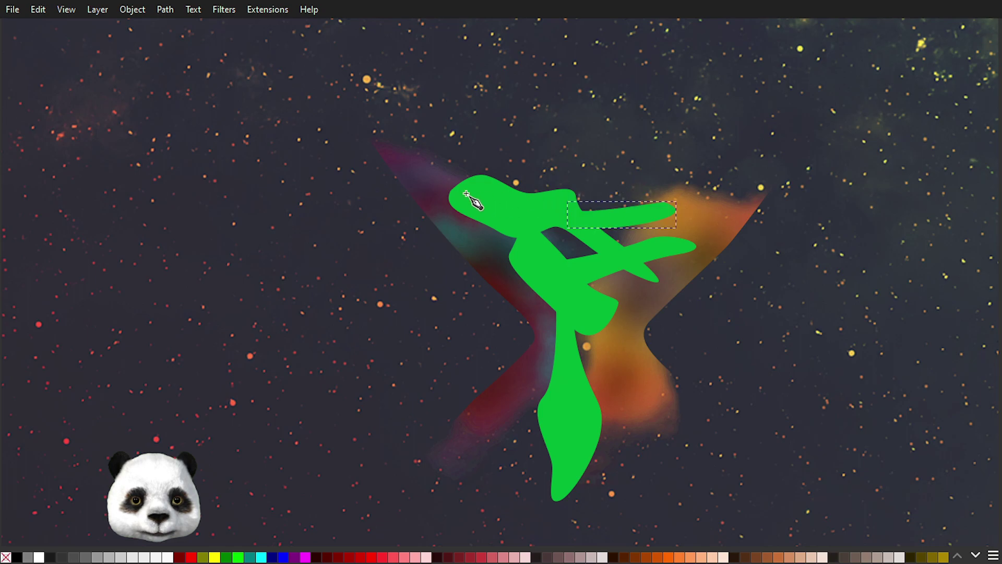
key("n")
left_click(573, 209)
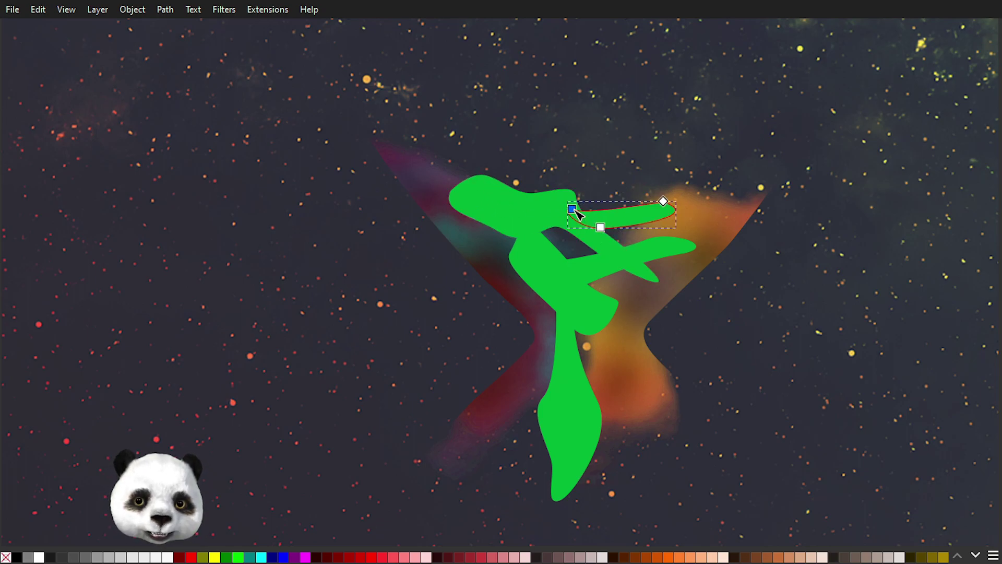
left_click_drag(573, 210, 612, 218)
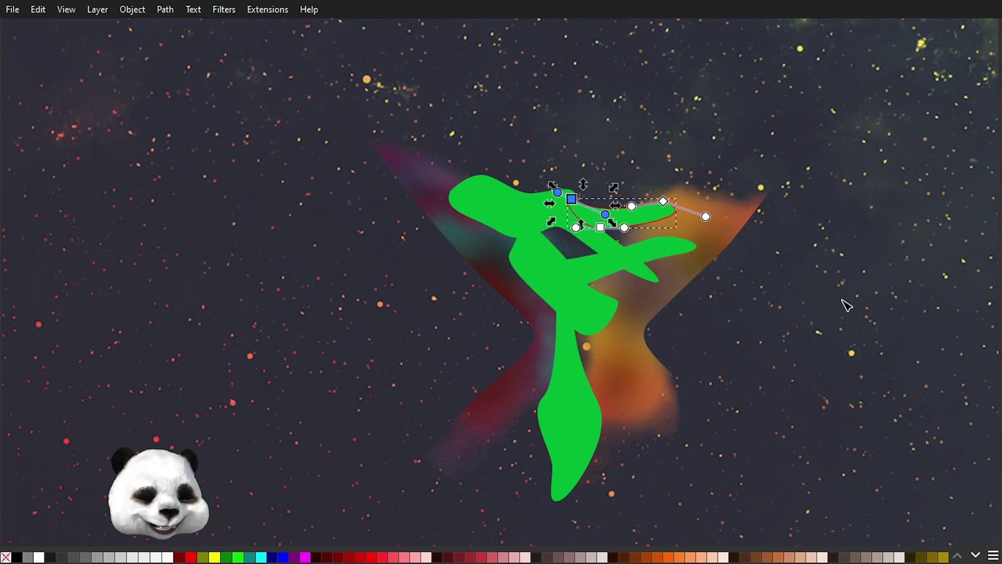
Step: Add a node to the slanted green shape's upper edge, bulging it out toward the gap beneath the arms
left_click(562, 257)
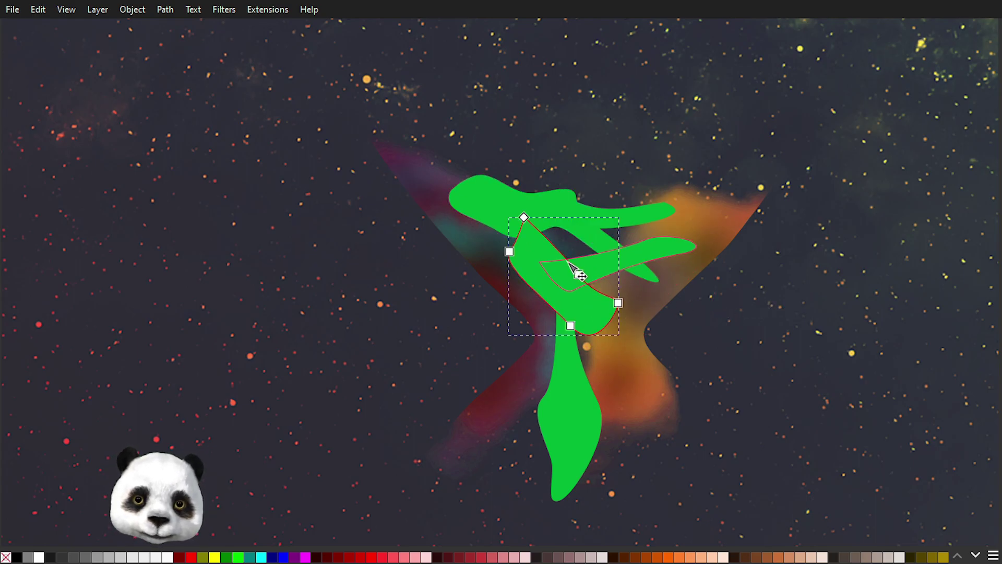
left_click_drag(580, 274, 577, 260)
double_click(577, 260)
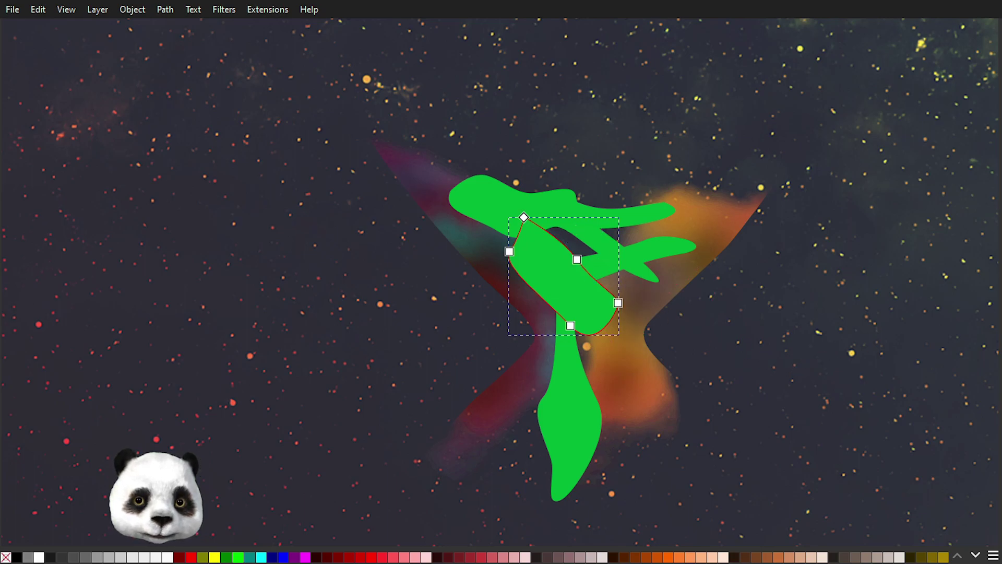
Step: Unite the five green shapes into one softly blurred cloud inside the hourglass and place it behind the purple and orange clouds
left_click(577, 227)
left_click(630, 217)
left_click(645, 251, "shift")
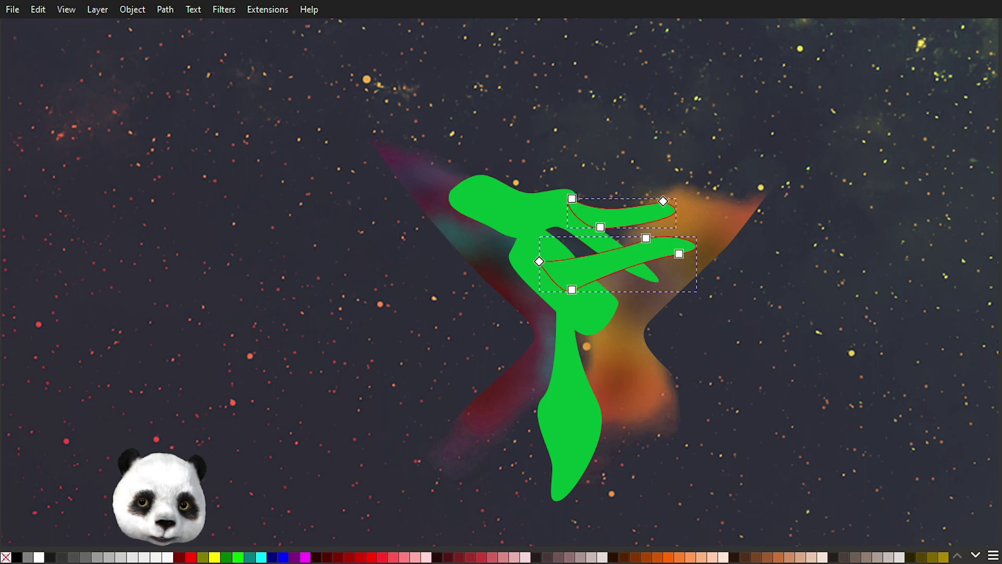
left_click(549, 211)
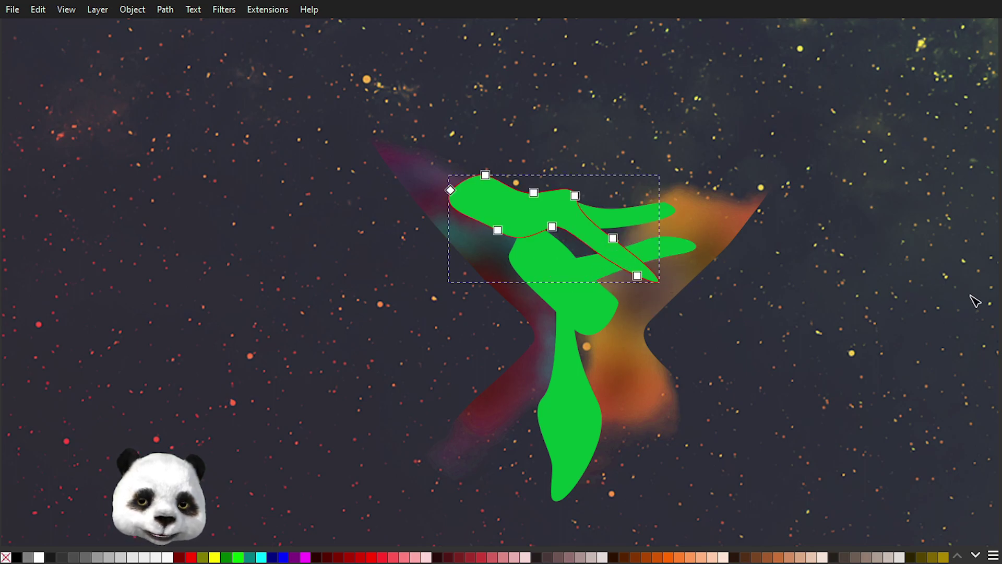
left_click(588, 308, "shift")
left_click(571, 402, "shift")
left_click(662, 249, "shift")
left_click(637, 215, "shift")
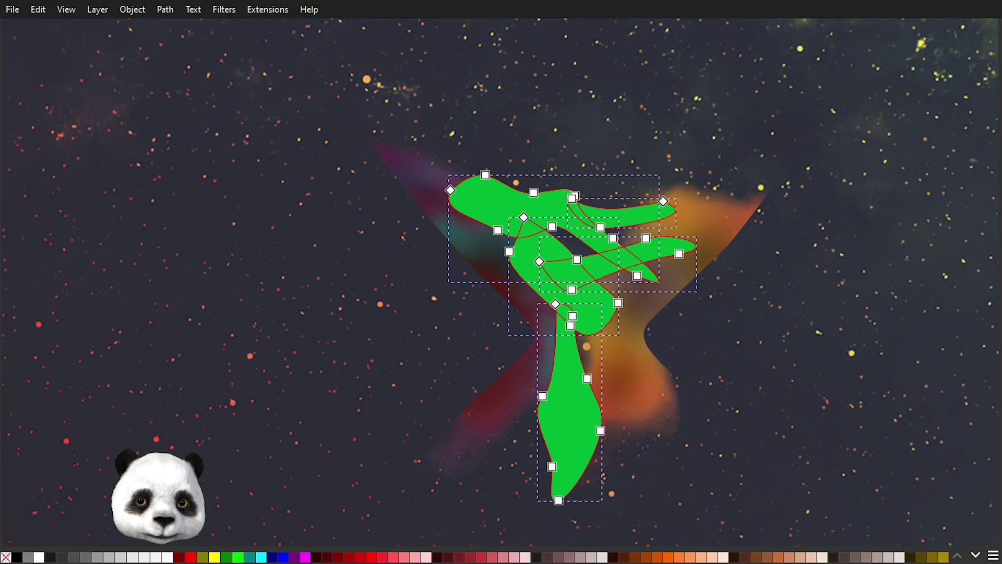
key("ctrl+plus")
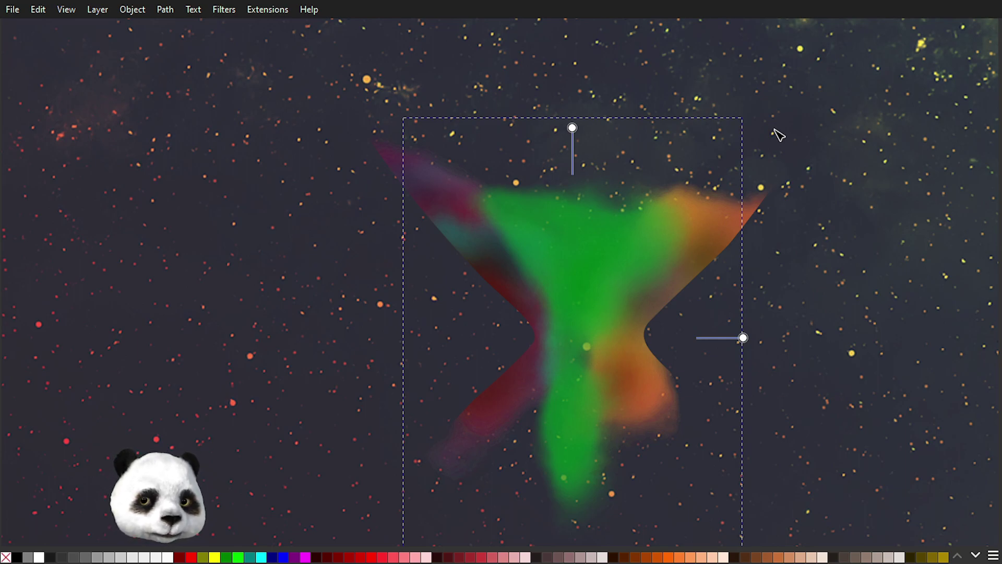
key("Escape")
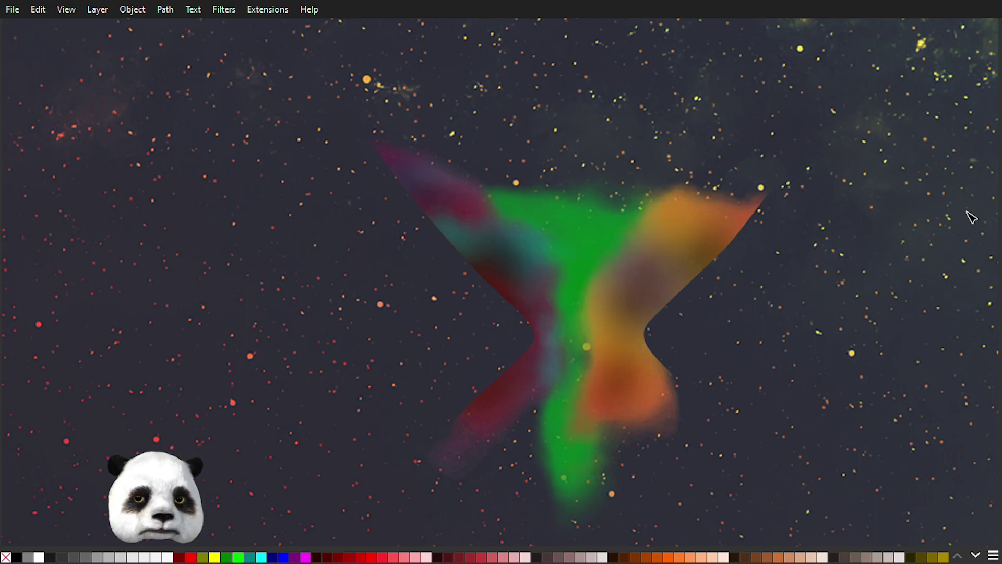
Step: Bring back the grey hourglass backdrop behind the clouds
scroll(721, 275, "down", 2)
scroll(679, 280, "up", 2)
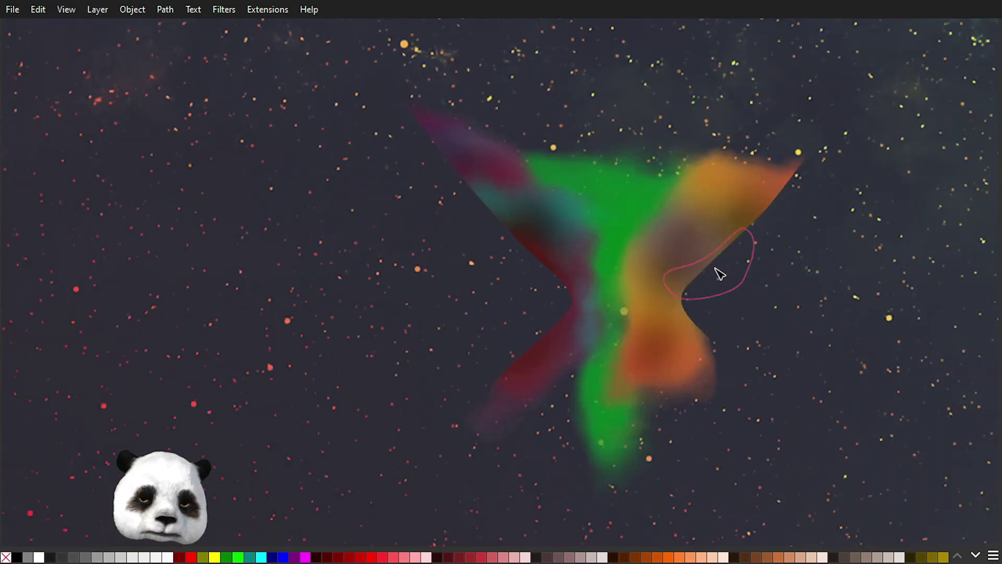
scroll(731, 290, "up", 1)
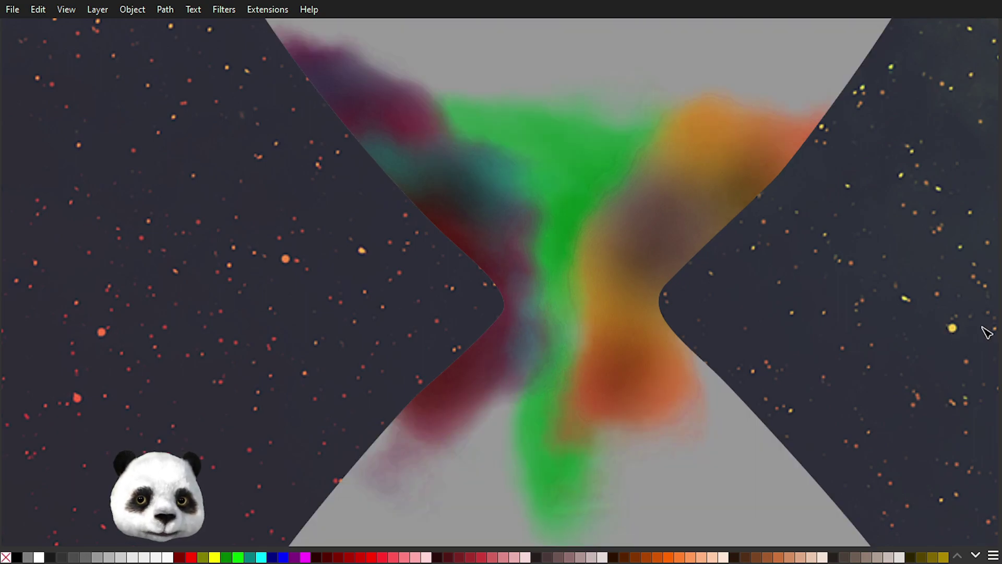
Step: Examine where the green cloud meets the purple and orange clouds around the hourglass waist
scroll(867, 366, "up", 4)
scroll(791, 431, "down", 2)
left_click_drag(810, 437, 742, 313)
scroll(664, 297, "up", 2)
mouse_move(665, 298)
left_mouse_down()
mouse_move(640, 179)
mouse_move(588, 127)
mouse_move(613, 199)
mouse_move(593, 123)
mouse_move(567, 250)
left_mouse_up()
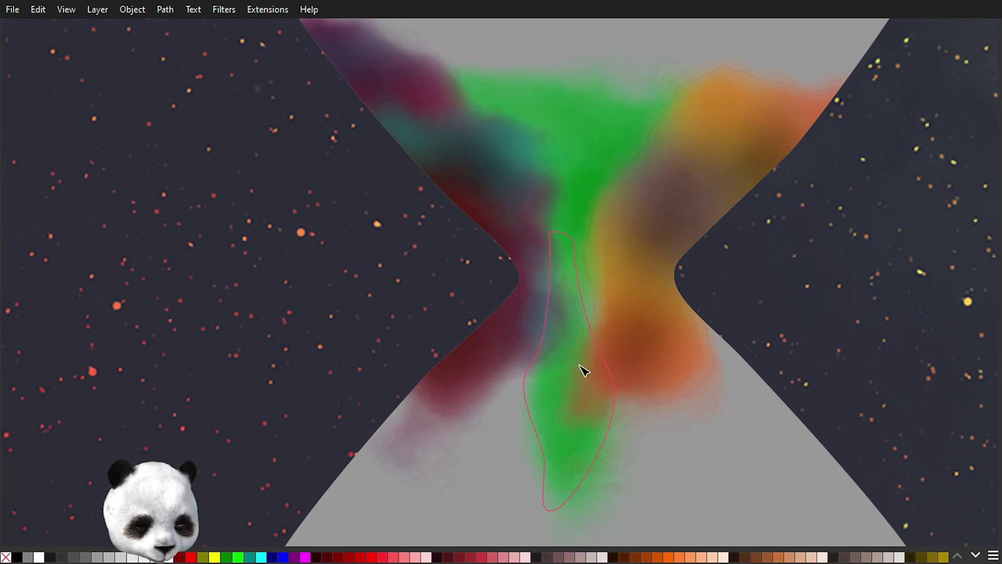
mouse_move(546, 394)
left_mouse_down()
mouse_move(544, 382)
mouse_move(542, 397)
left_mouse_up()
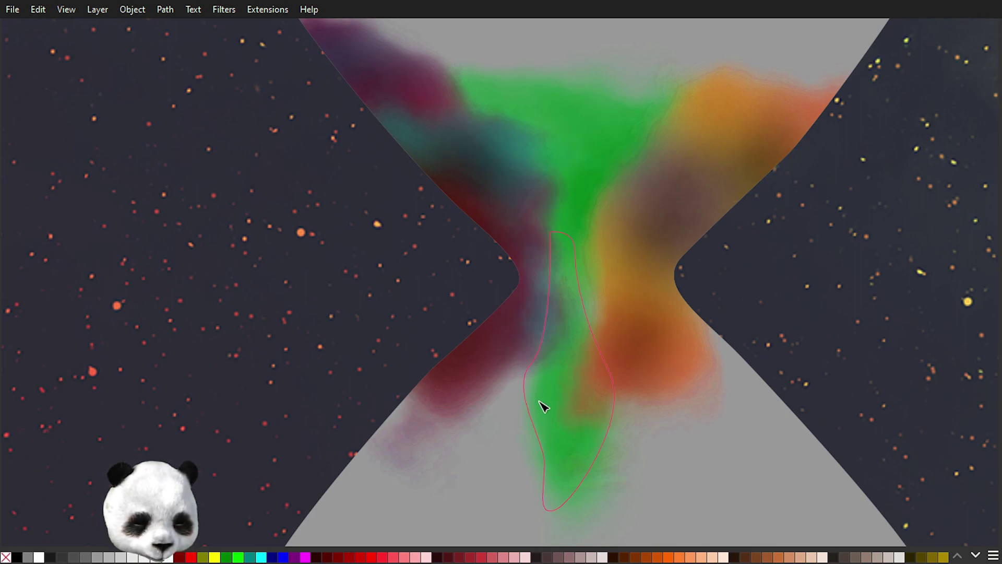
mouse_move(502, 140)
left_mouse_down()
mouse_move(575, 168)
mouse_move(577, 125)
left_mouse_up()
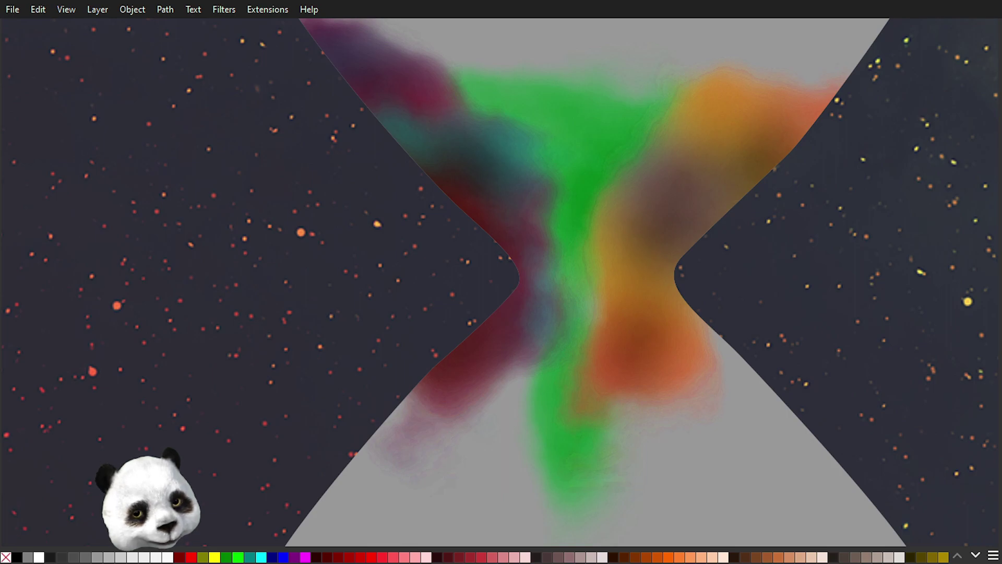
Step: Check how the cloud objects are organised by selecting the purple-teal, orange and green clouds in turn, leaving nothing selected
left_click(579, 209)
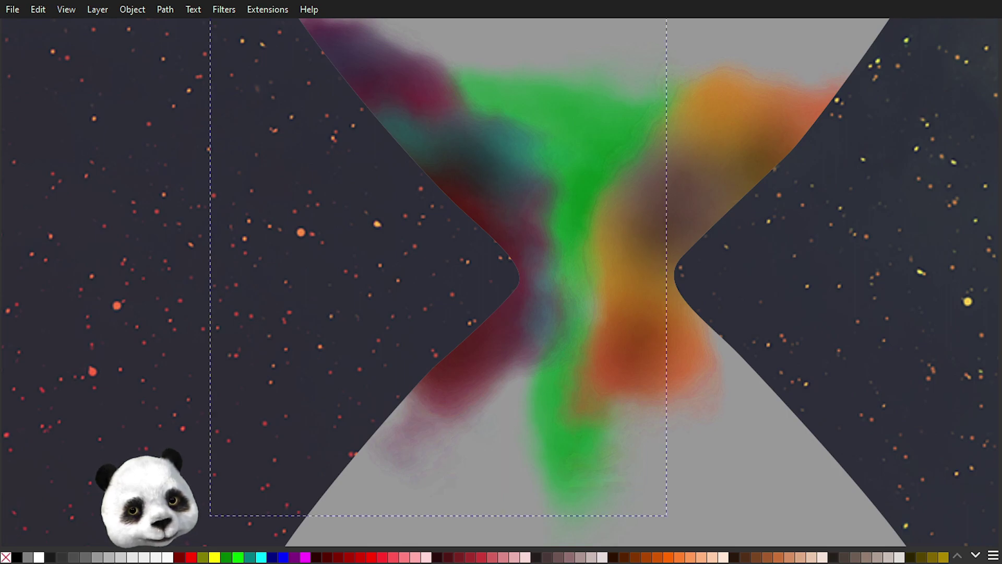
key("Escape")
left_click(483, 329)
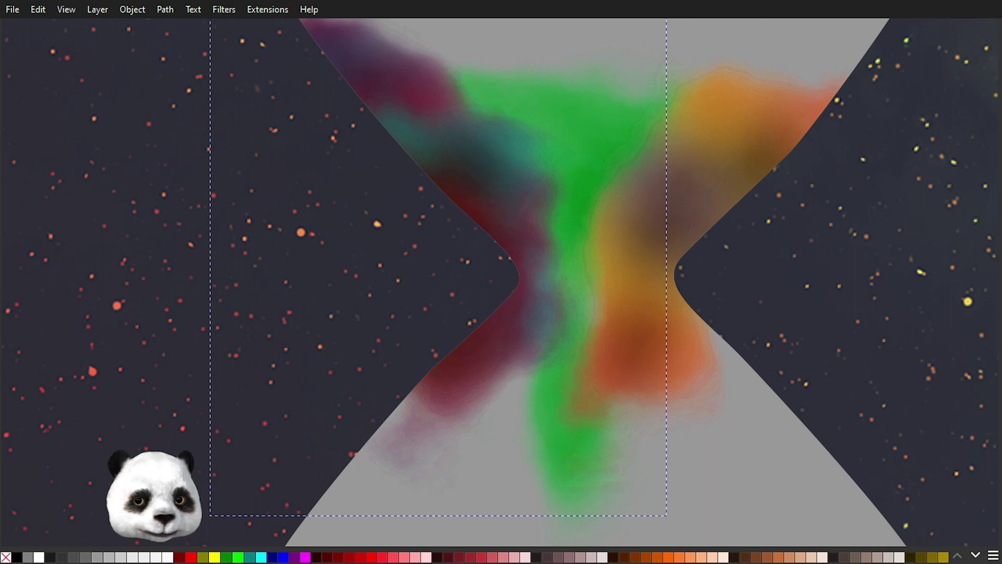
left_click(647, 334)
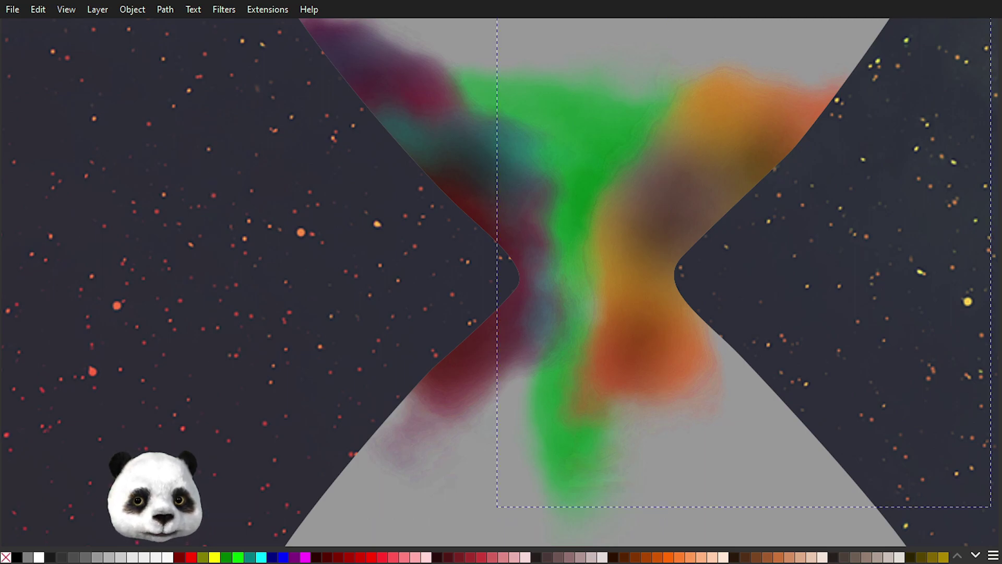
key("Escape")
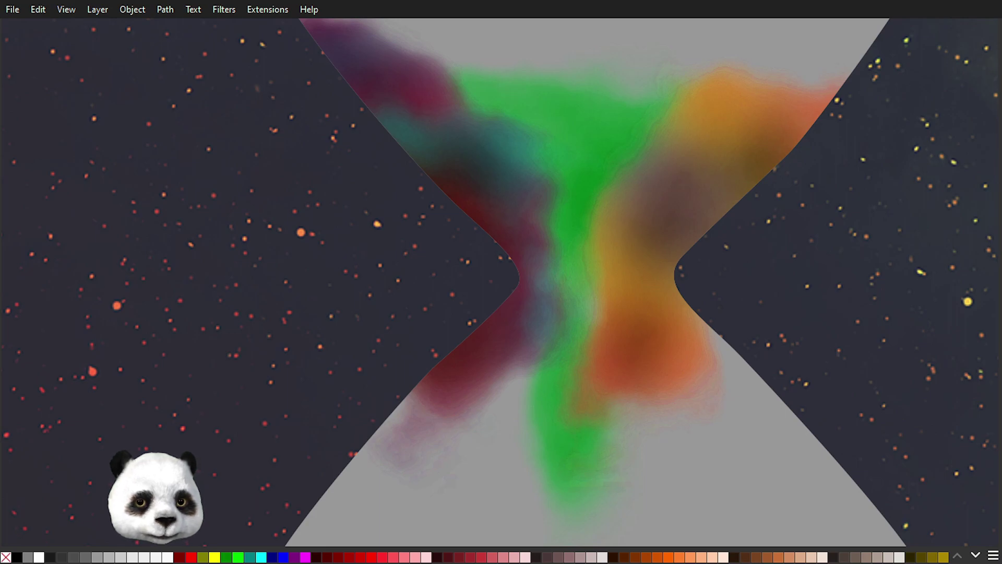
key("Tab")
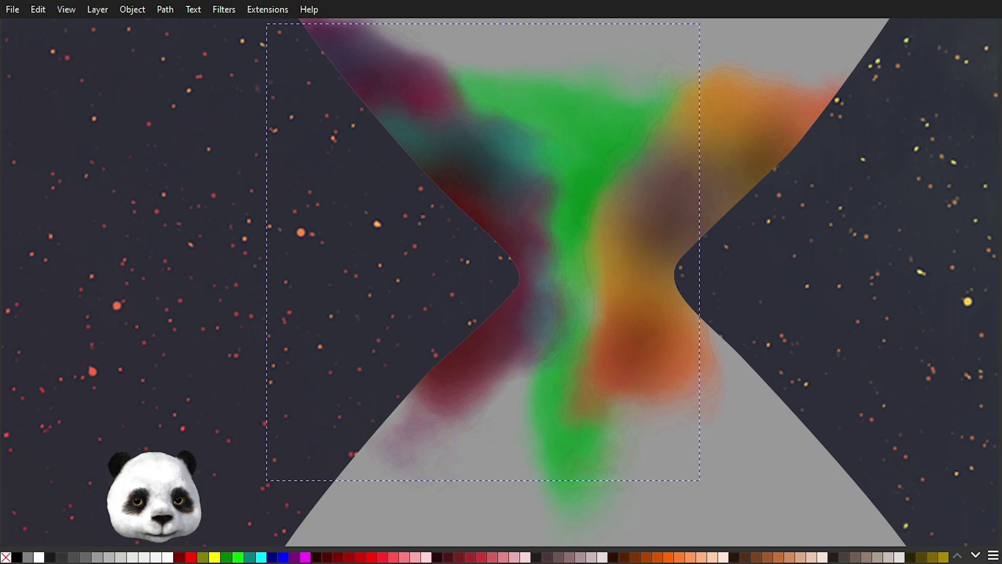
key("Escape")
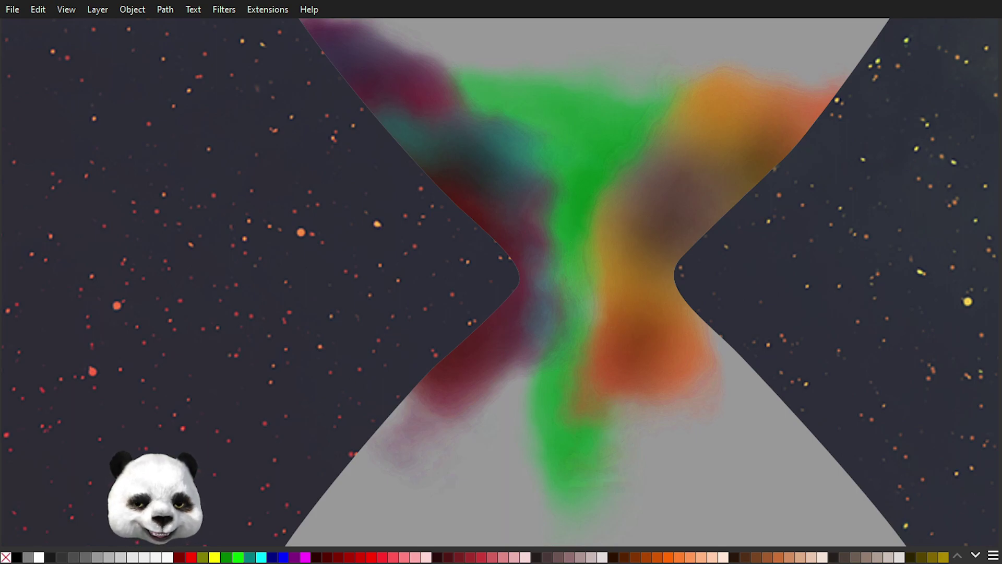
key("Tab")
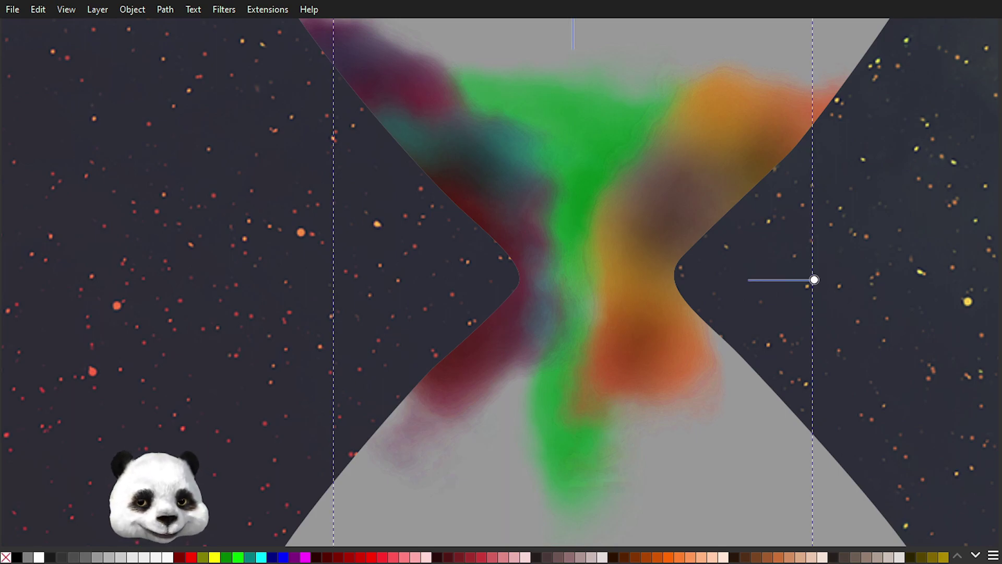
key("Escape")
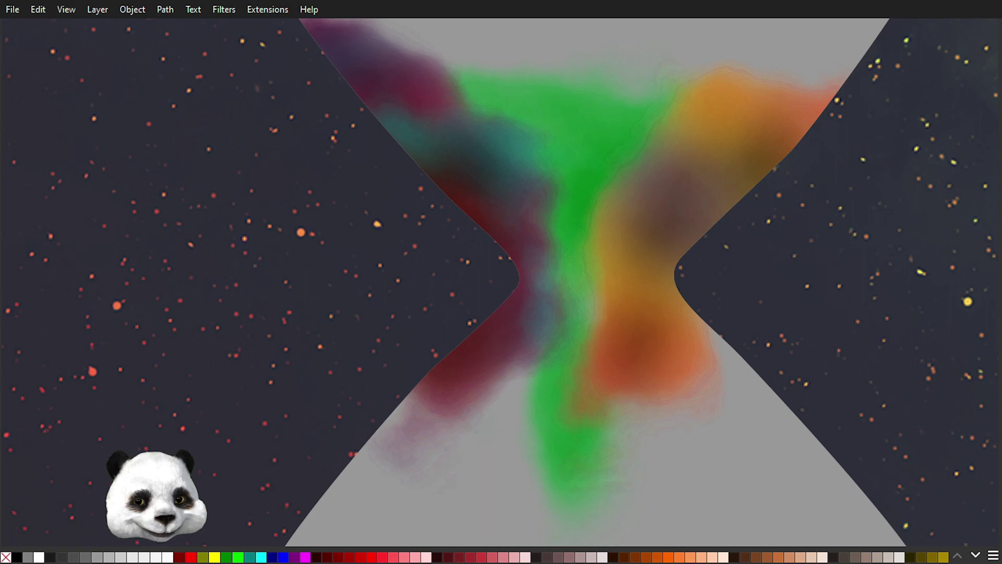
Step: Slightly reduce the blur of the green cloud between the purple and orange clouds
scroll(574, 293, "down", 4, "ctrl")
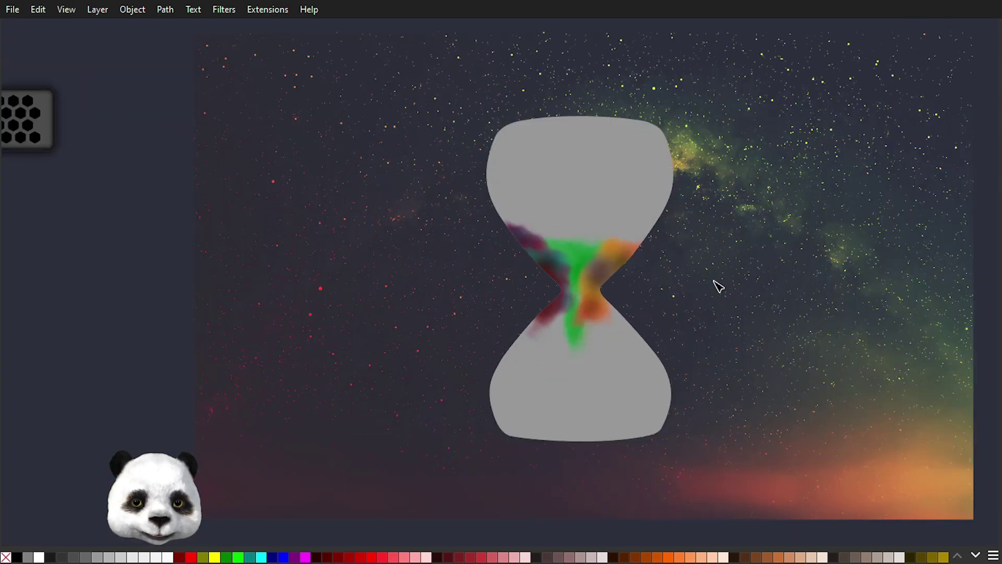
scroll(601, 251, "up", 3, "ctrl")
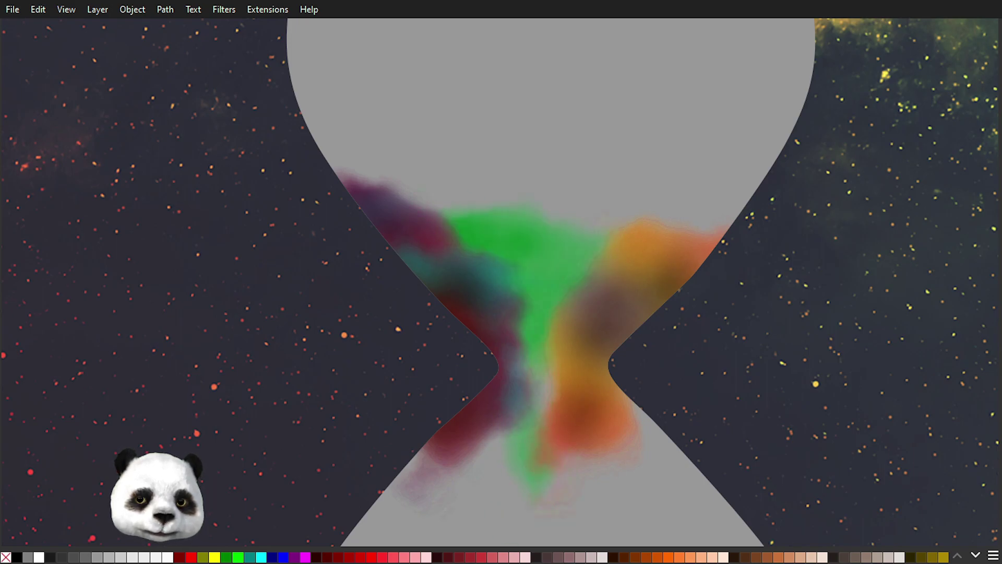
scroll(584, 325, "down", 8)
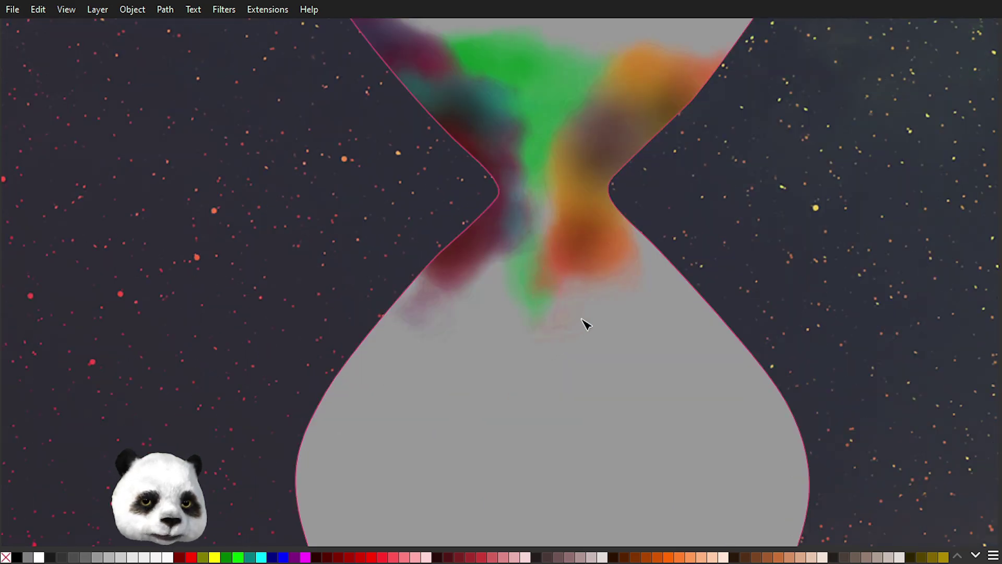
scroll(555, 365, "up", 5)
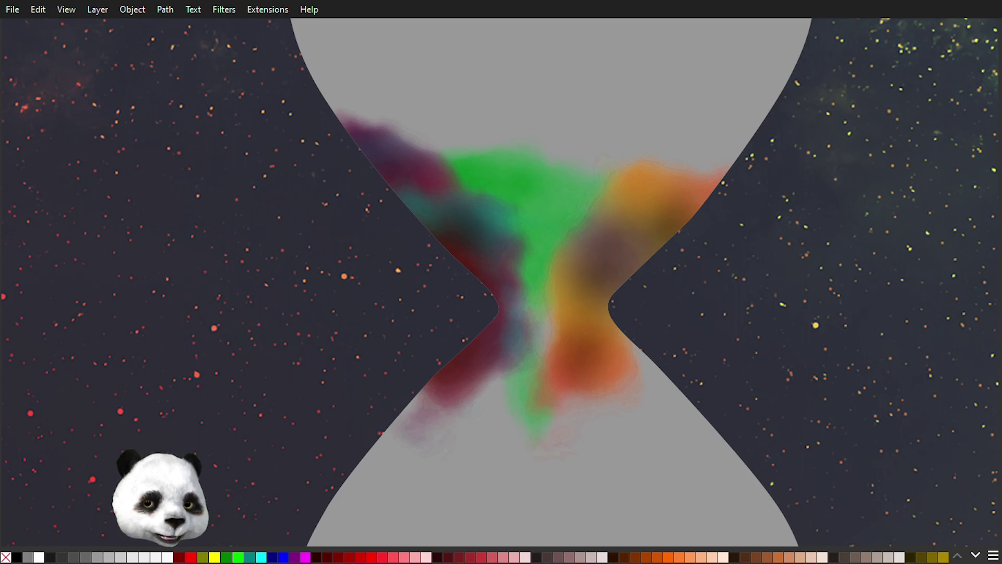
key("g")
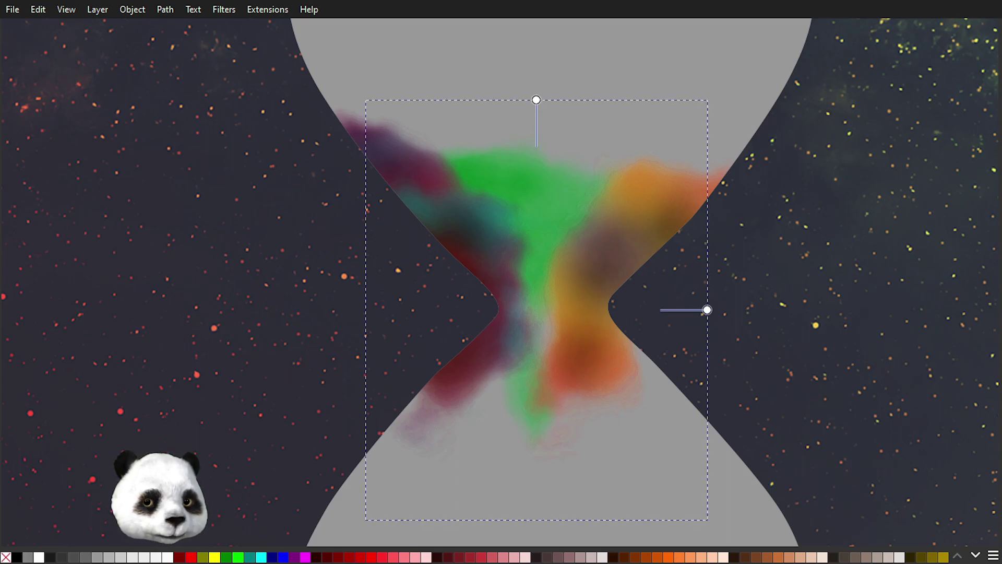
mouse_move(707, 310)
left_mouse_down()
mouse_move(752, 310)
mouse_move(688, 310)
mouse_move(702, 310)
left_mouse_up()
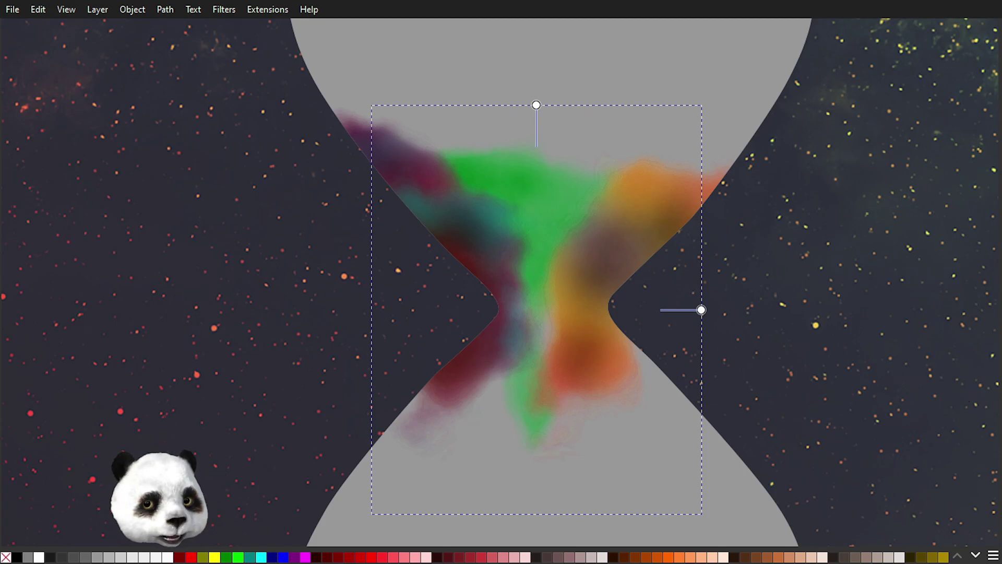
key("ctrl+z")
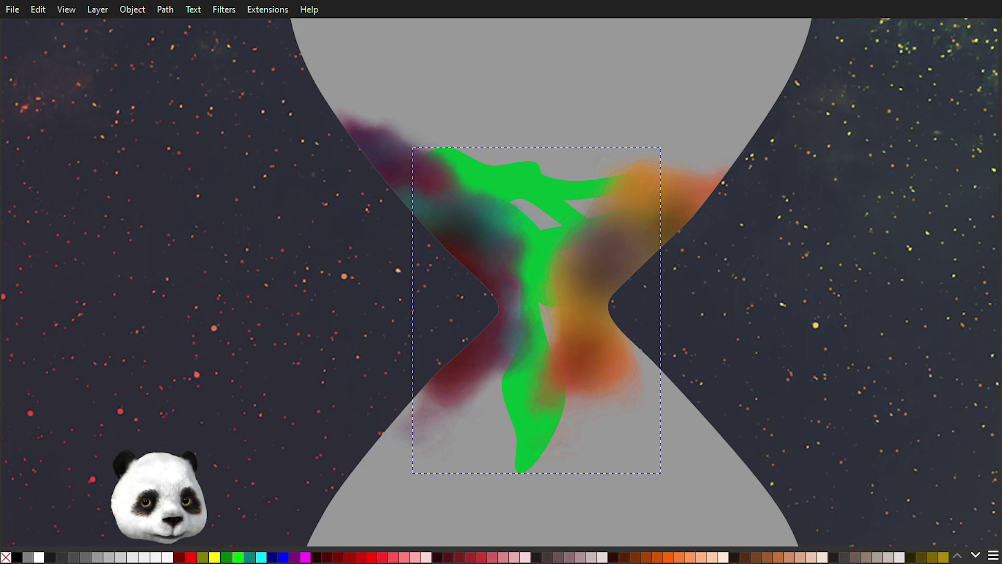
key("ctrl+shift+z")
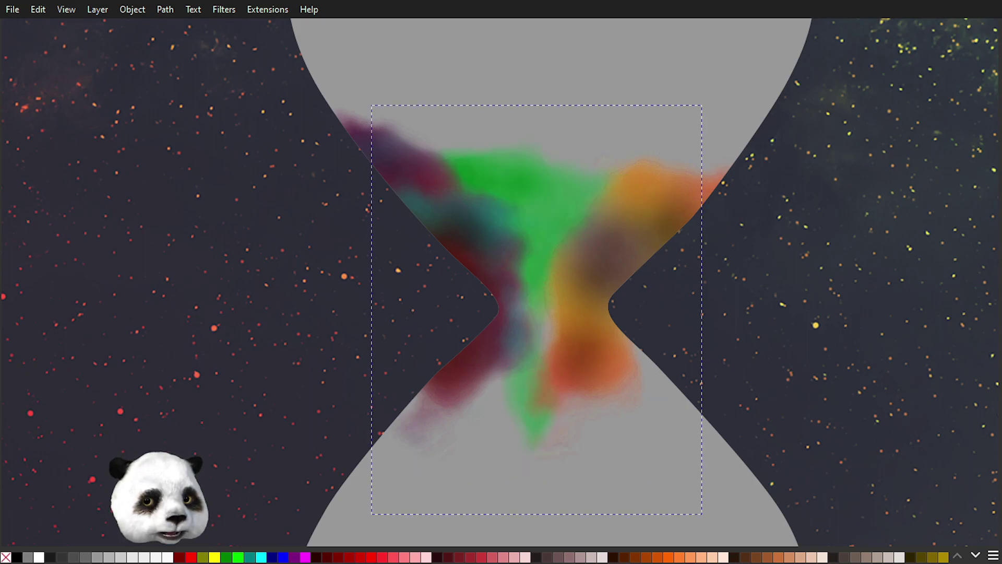
Step: Fill the green cloud with a centred radial gradient running from bright green to an opaque darker green at the outer ends
key("ctrl+shift+z")
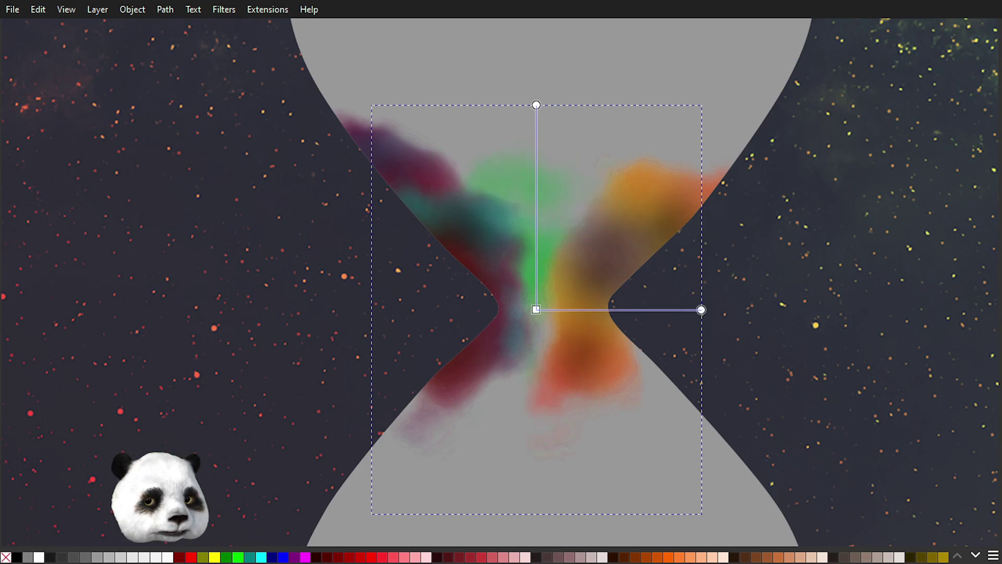
key("ctrl+z")
key("ctrl+z")
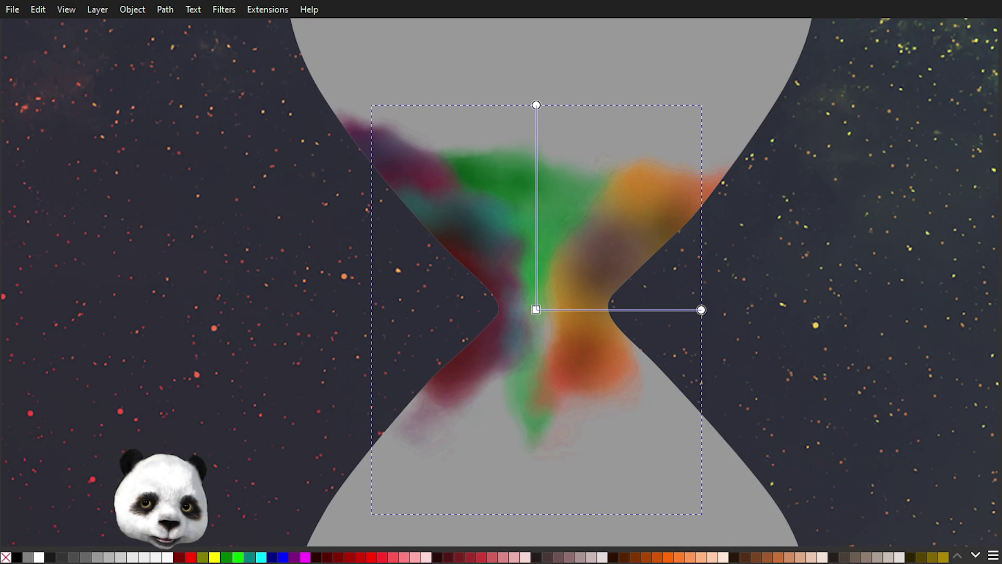
Step: Add three intermediate stops to the green cloud's gradient, coloured teal, yellow-green and olive from the edge inward, and leave the cloud deselected
double_click(654, 310)
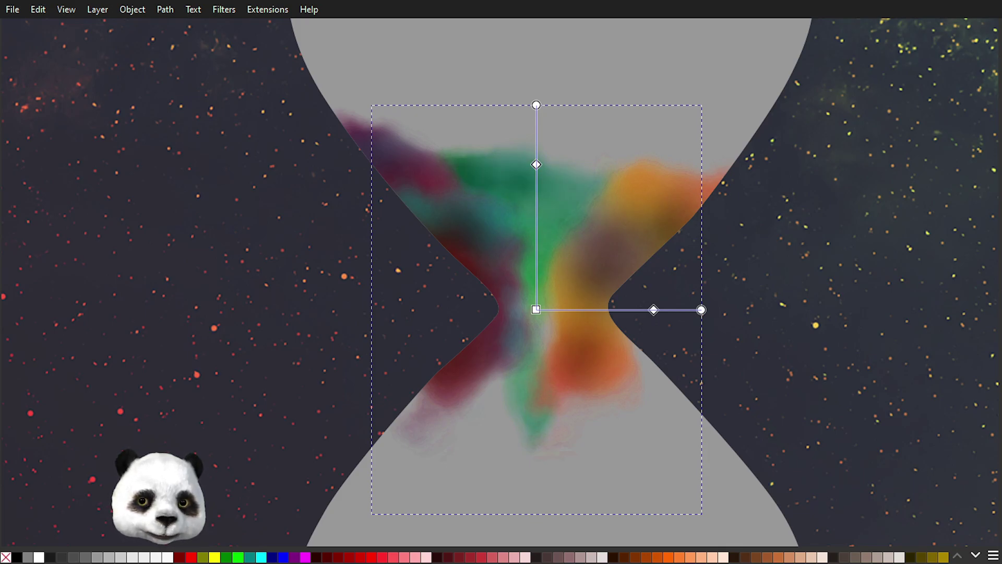
double_click(607, 311)
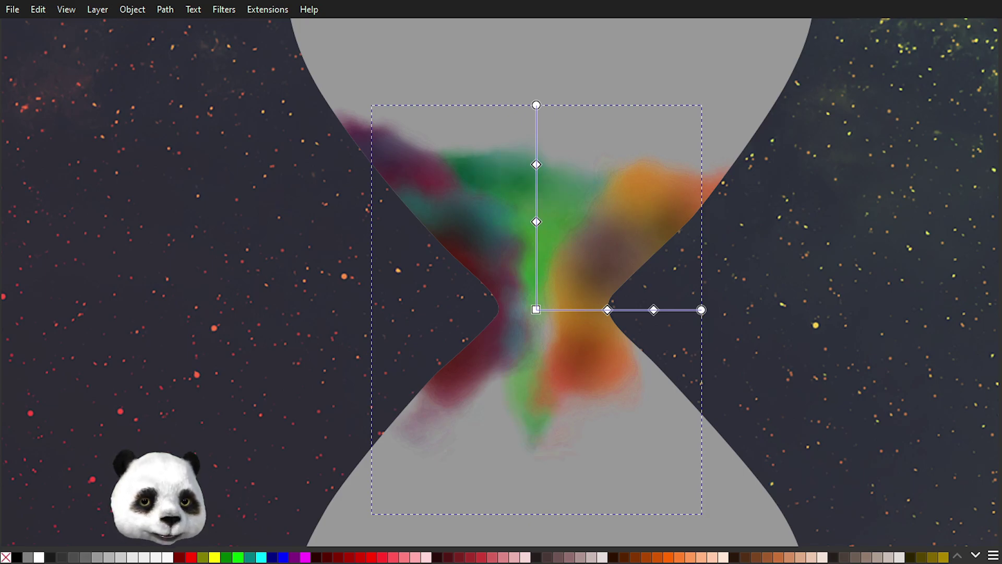
key("Insert")
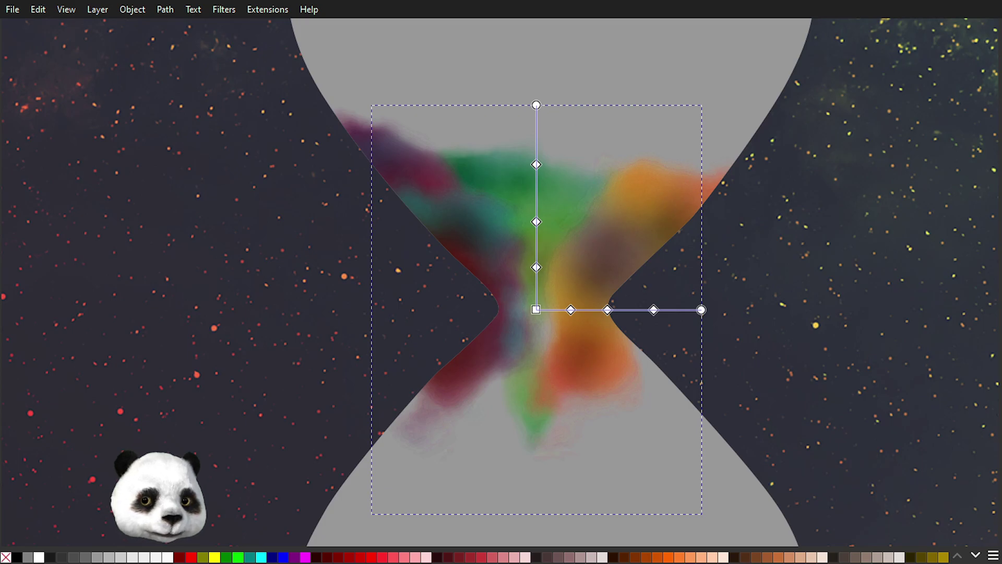
scroll(788, 342, "down", 1)
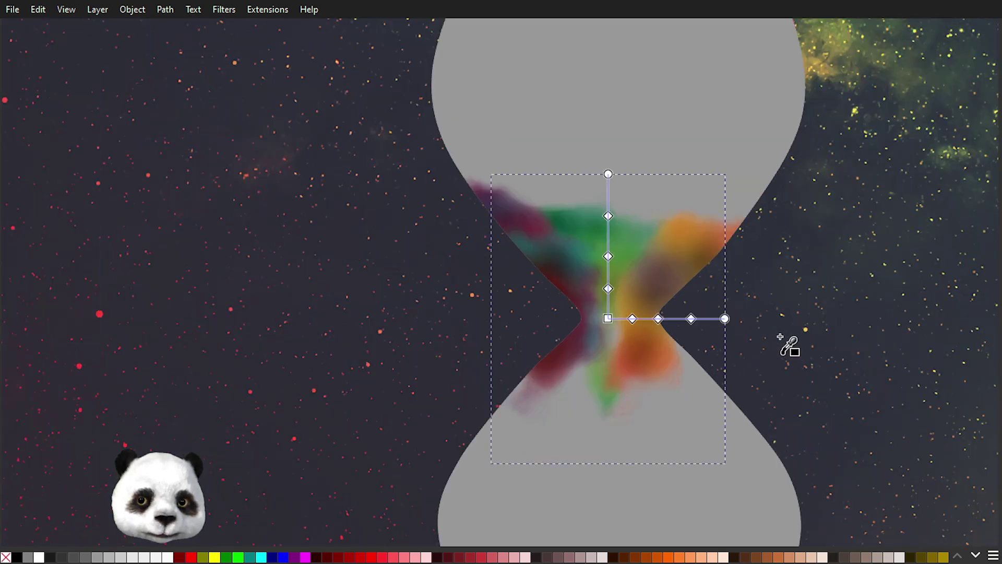
scroll(794, 331, "up", 2)
key("Escape")
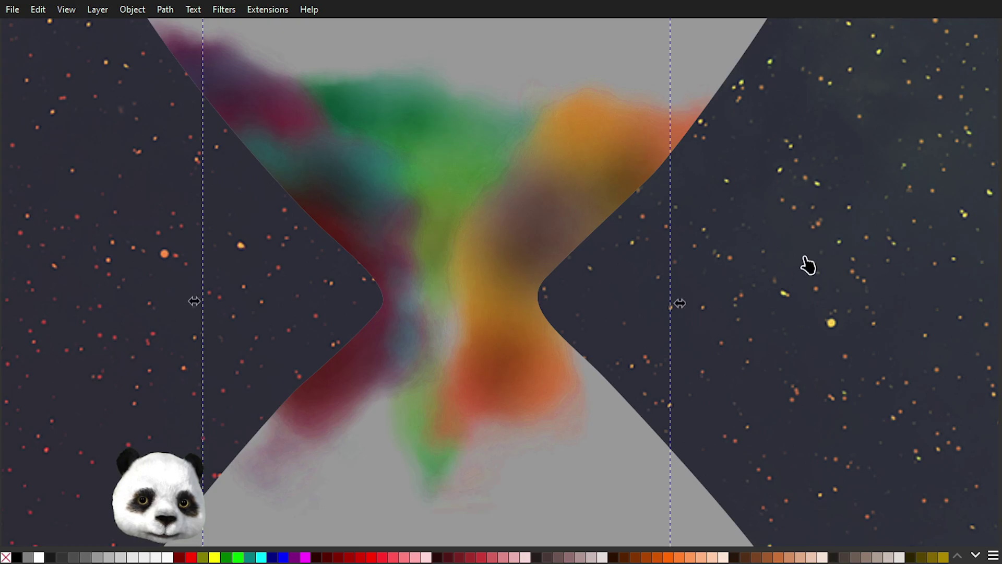
Step: Hide the grey hourglass backdrop to leave the clouds directly over the starry background
scroll(804, 264, "down", 4)
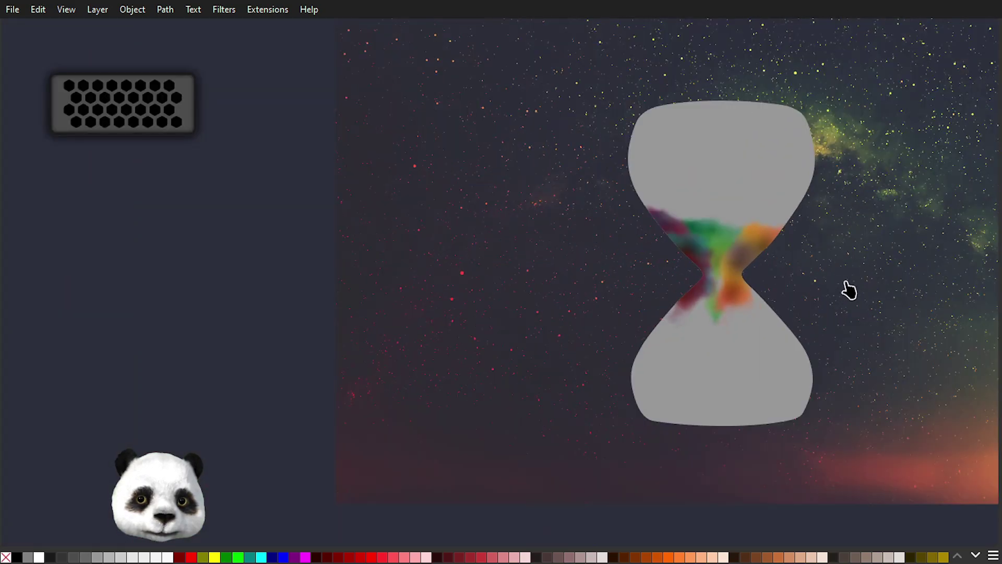
left_click_drag(860, 281, 660, 291)
scroll(591, 287, "up", 1)
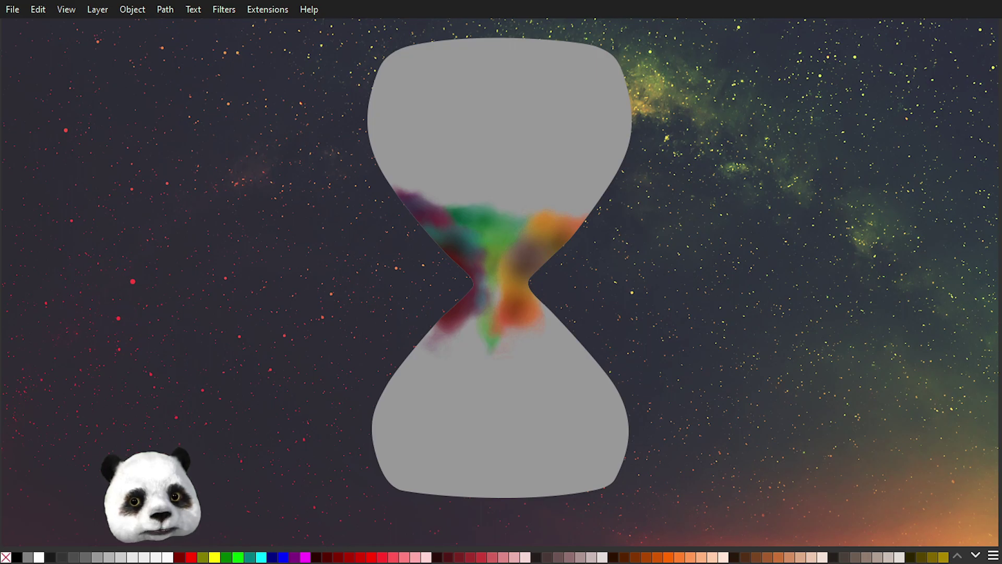
key("ctrl+z")
scroll(687, 354, "down", 2)
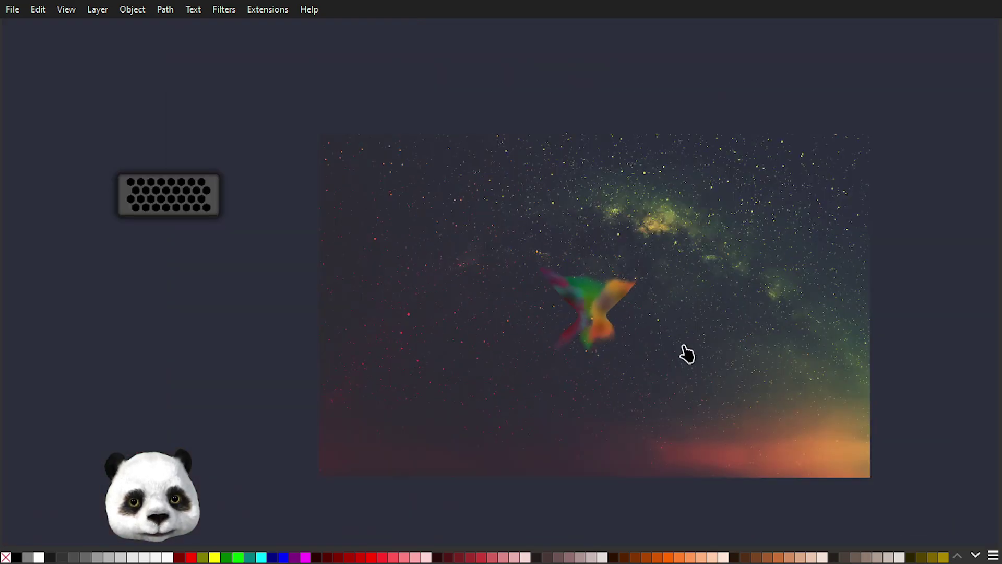
scroll(664, 354, "up", 2)
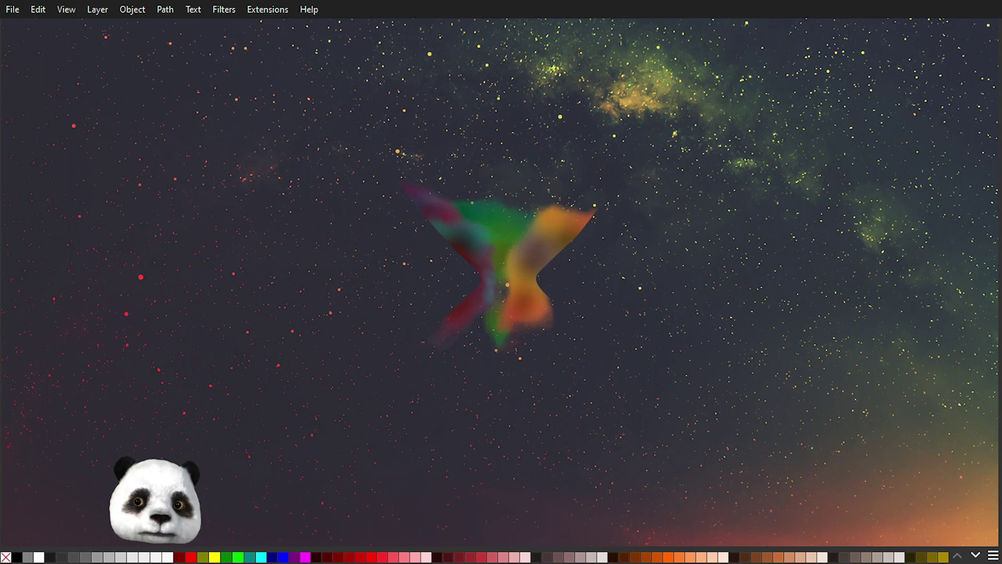
Step: Shift the orange cloud's colours towards a softer red-orange and check how it blends with the starry background
key("Tab")
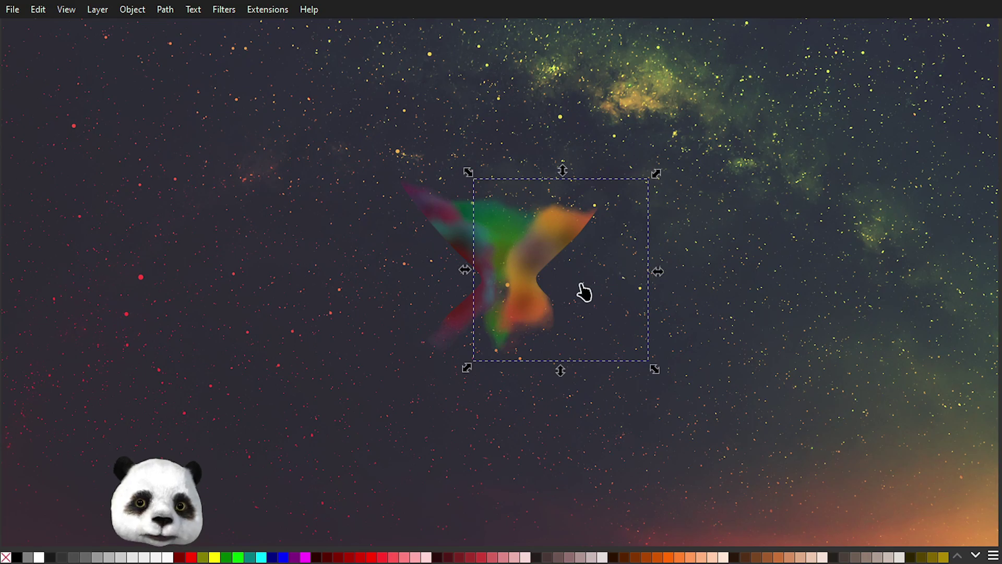
scroll(520, 295, "up", 2)
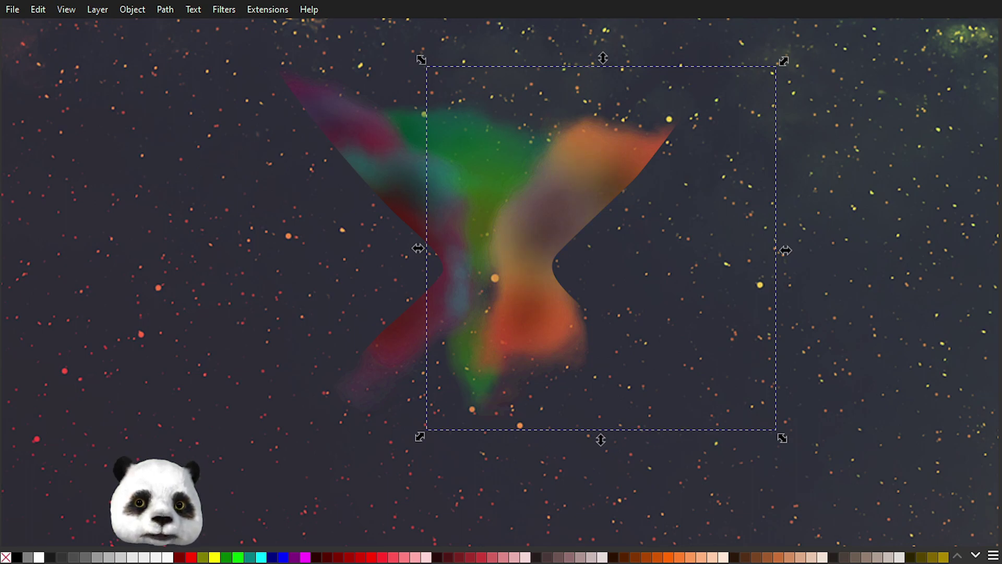
scroll(831, 184, "down", 3)
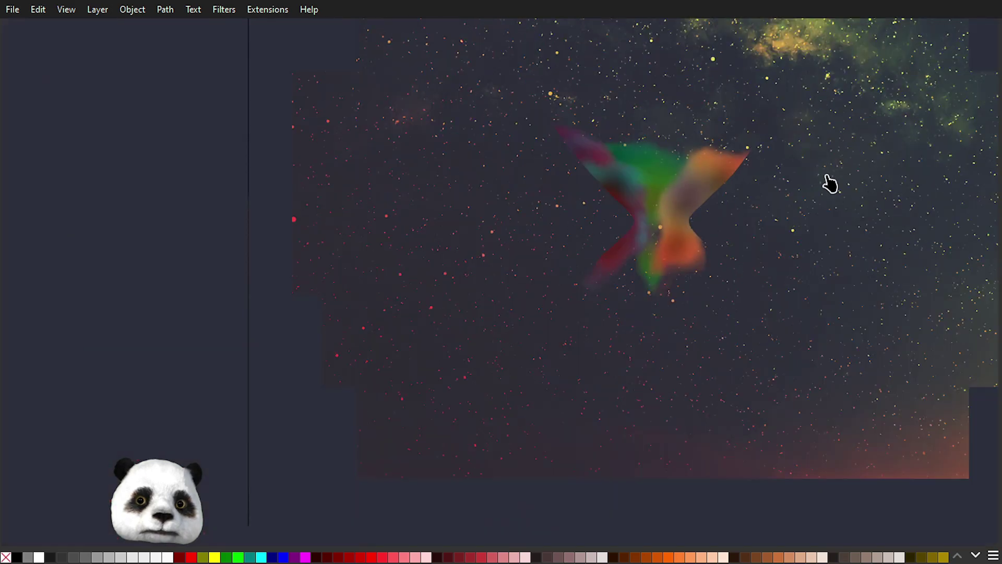
left_click_drag(852, 177, 598, 293)
scroll(556, 303, "up", 2)
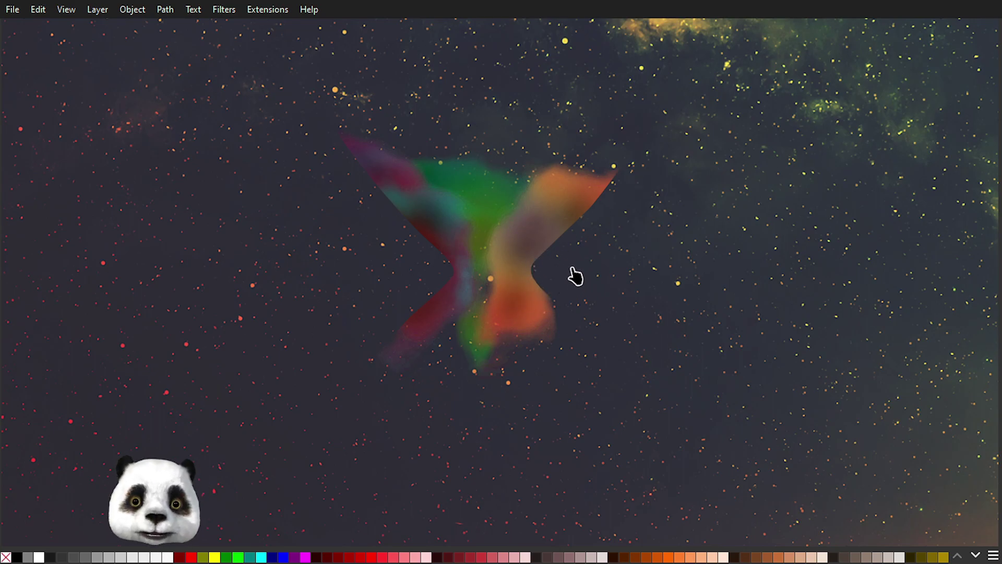
scroll(570, 282, "down", 3)
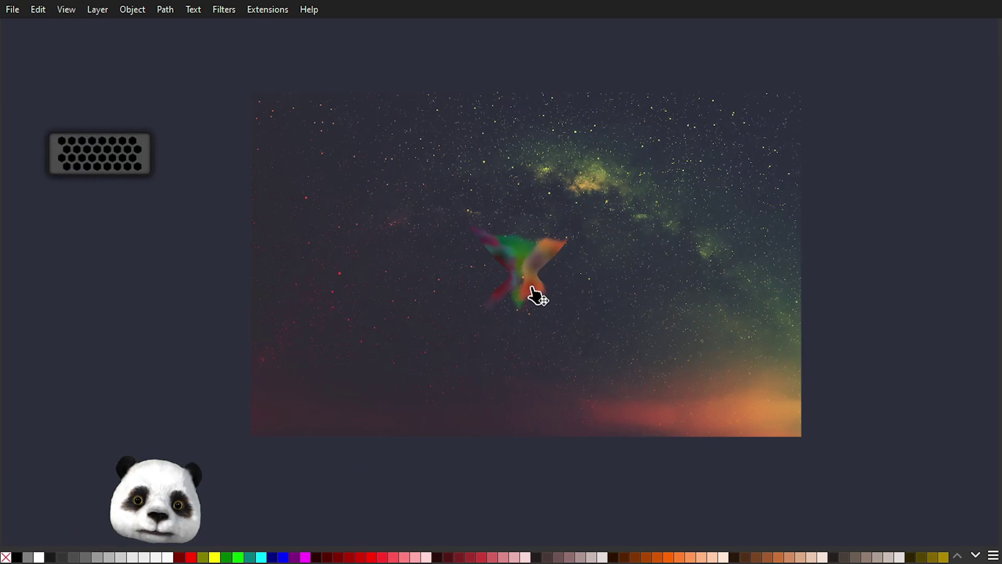
scroll(532, 316, "down", 1)
scroll(522, 307, "up", 3)
scroll(540, 268, "up", 1)
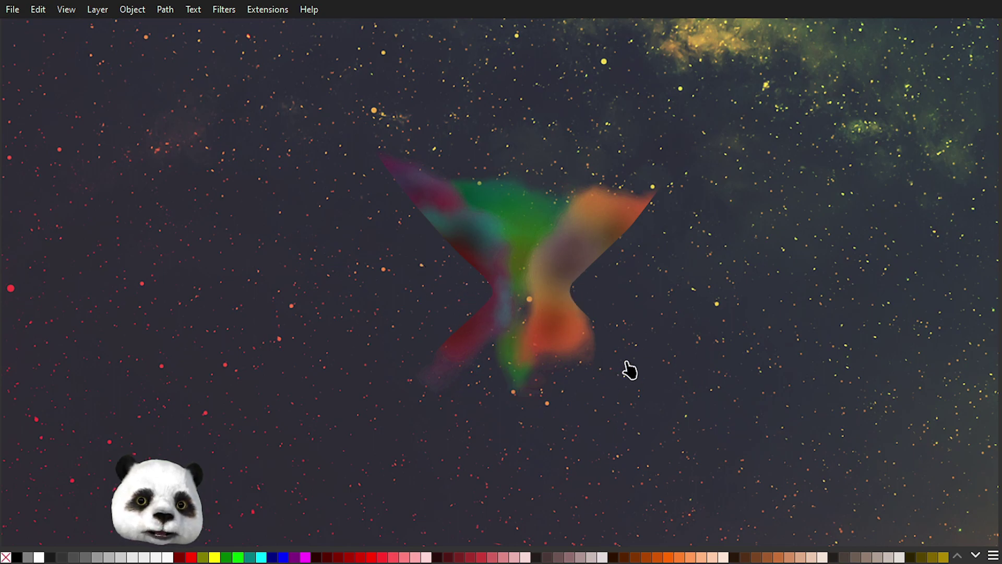
scroll(521, 304, "up", 2)
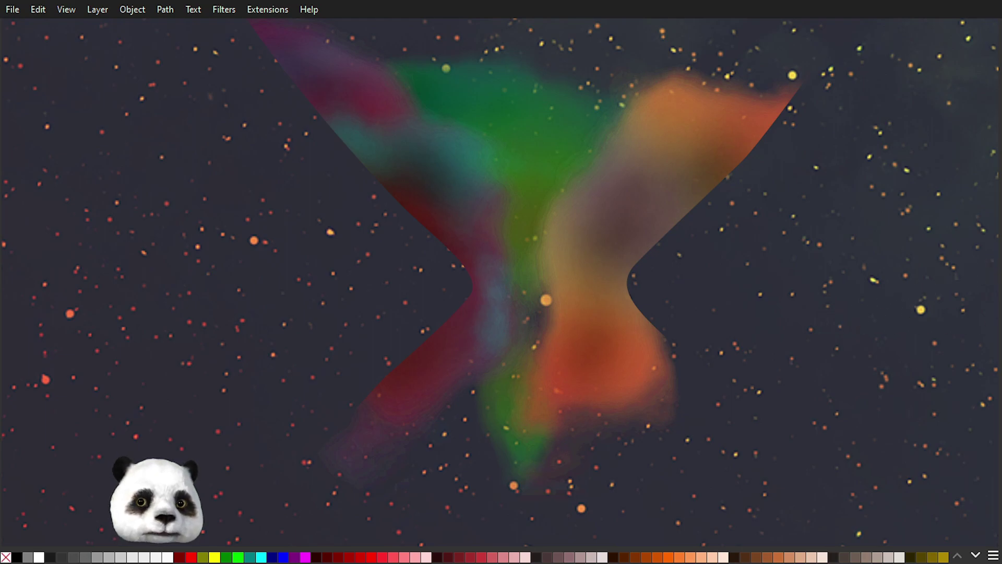
Step: Draw a curved blue shape slanting across the green and orange clouds just above the hourglass waist, and show the grey backdrop
left_click(595, 177)
mouse_move(499, 234)
left_mouse_down()
mouse_move(486, 268)
mouse_move(514, 274)
mouse_move(601, 213)
left_mouse_up()
mouse_move(601, 213)
left_mouse_down()
mouse_move(613, 223)
mouse_move(624, 209)
left_mouse_up()
left_click_drag(595, 177, 486, 316)
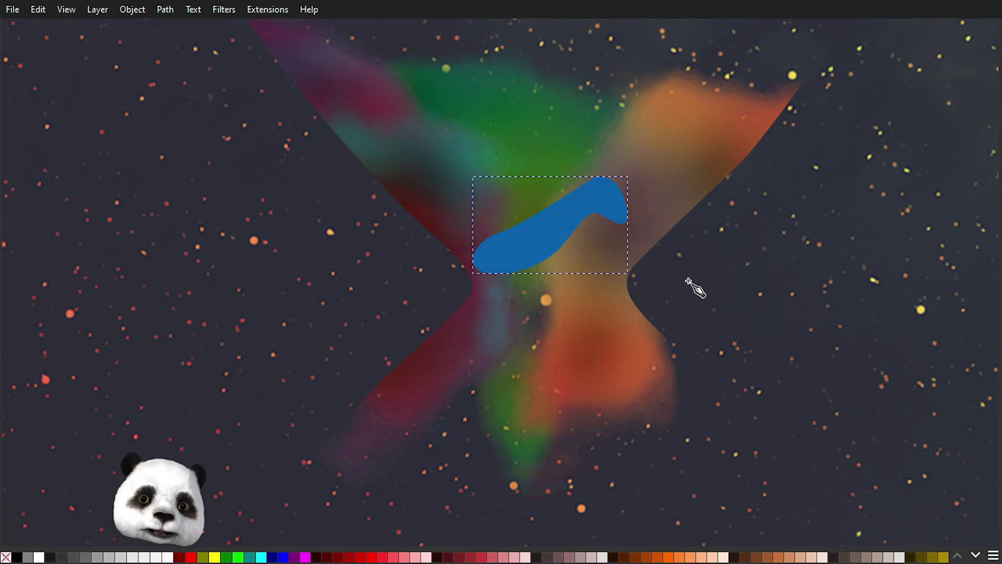
scroll(687, 285, "down", 3)
scroll(692, 264, "up", 3)
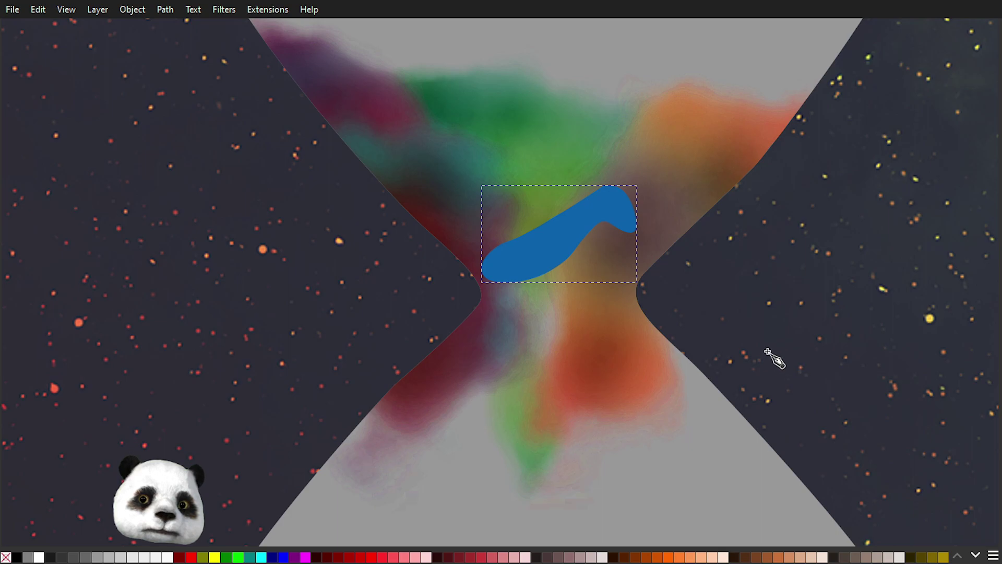
Step: Draw two more blue shapes, one below the hourglass waist and a flat one where the upper green and orange clouds meet
left_click_drag(576, 288, 586, 324)
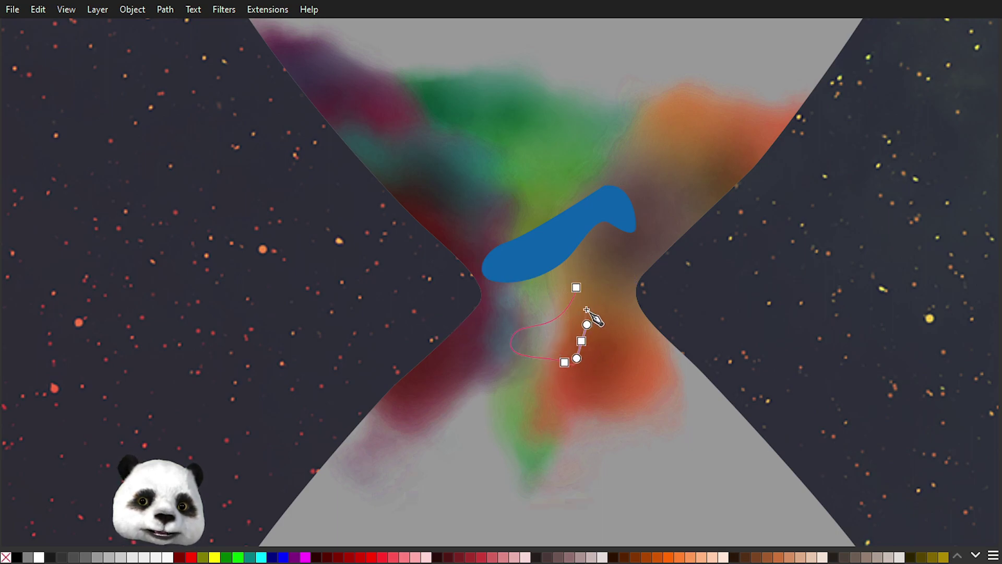
left_click_drag(576, 288, 531, 301)
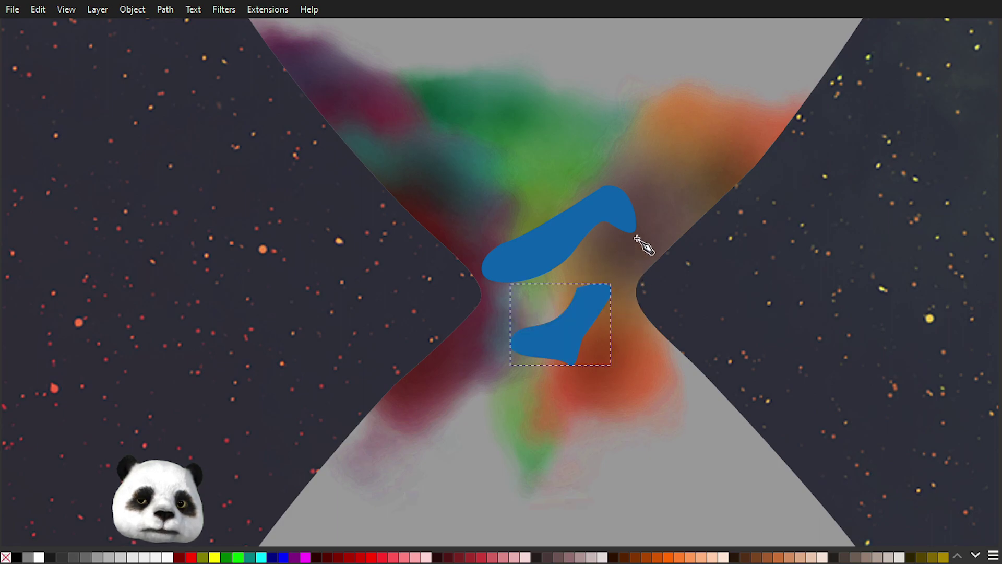
left_click(584, 130)
left_click_drag(562, 159, 586, 130)
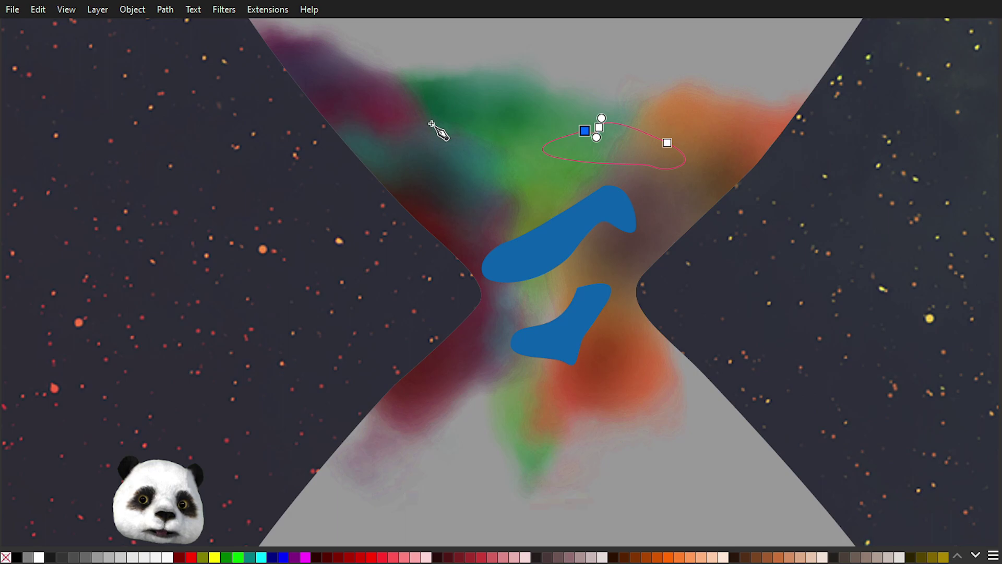
key("Return")
Step: Draw two small blue shapes along the green cloud's upper edge, one beside the purple cloud and one nearer the orange cloud
left_click_drag(442, 80, 385, 74)
left_click(408, 95)
left_click(451, 113)
left_click(441, 81)
left_click(575, 65)
left_click_drag(555, 76, 563, 87)
left_click(581, 88)
left_click(575, 65)
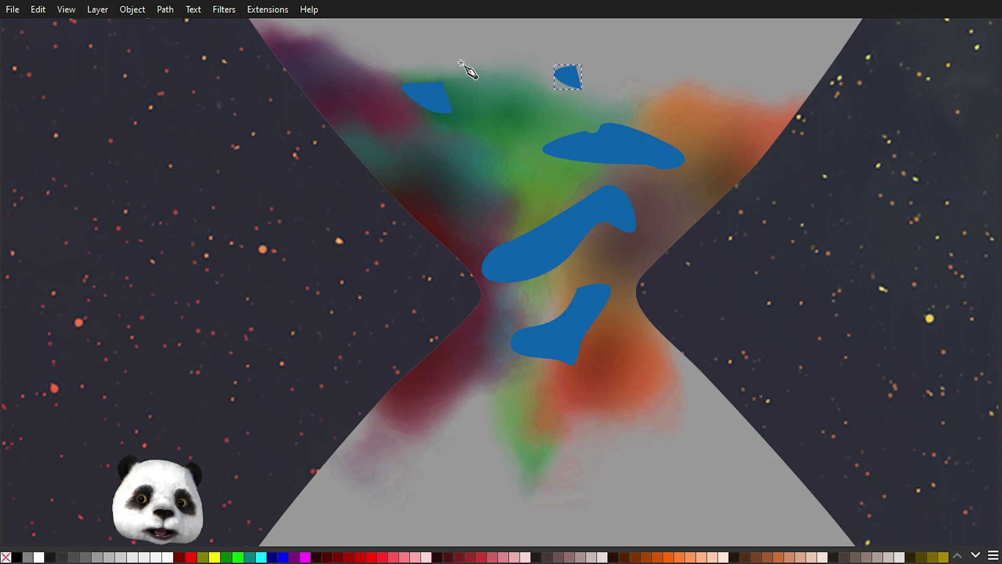
Step: Round the straight side of the small blue shape nearer the orange cloud by bulging it outward with smooth nodes
scroll(516, 320, "up", 6)
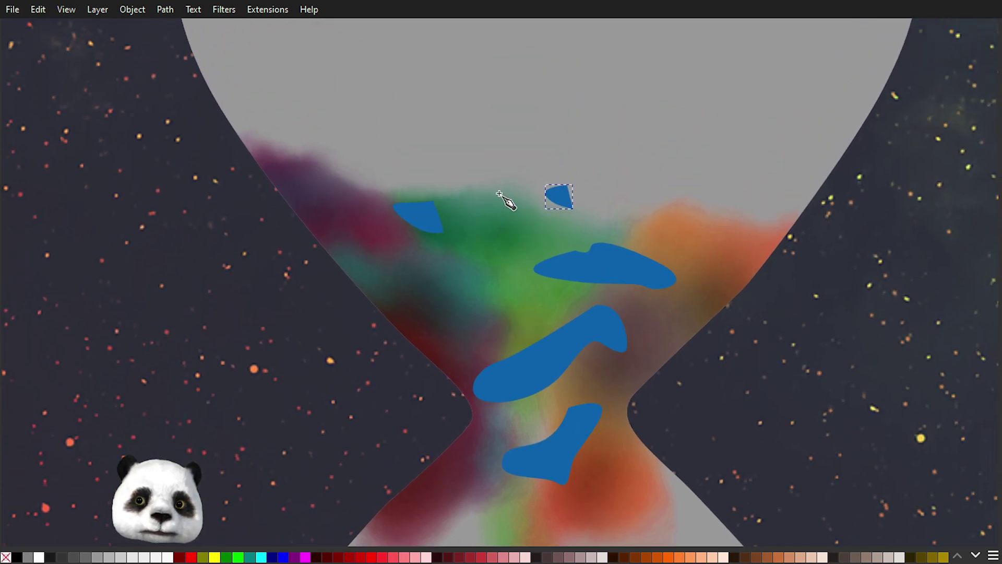
key("n")
left_click_drag(573, 197, 582, 199)
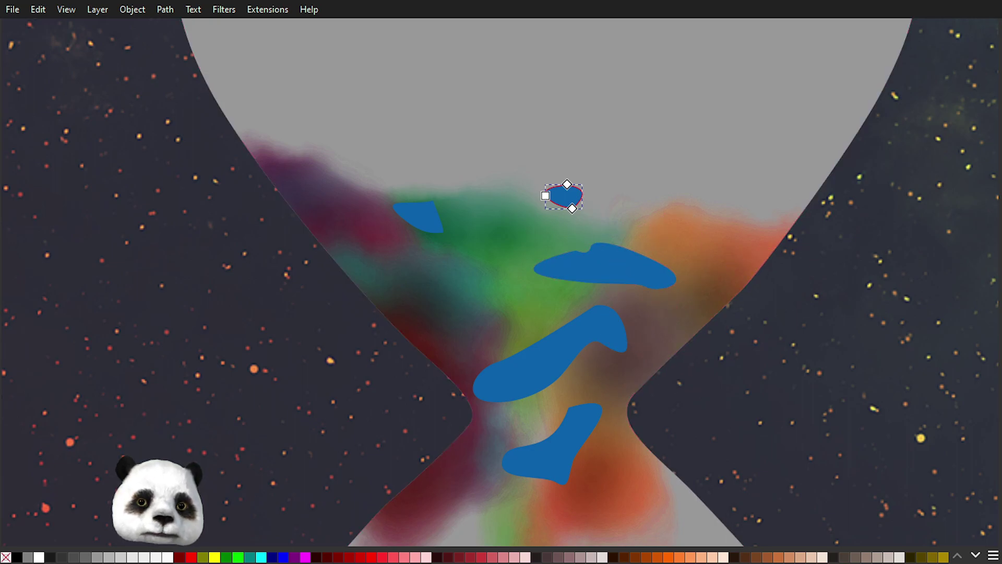
scroll(731, 366, "down", 5)
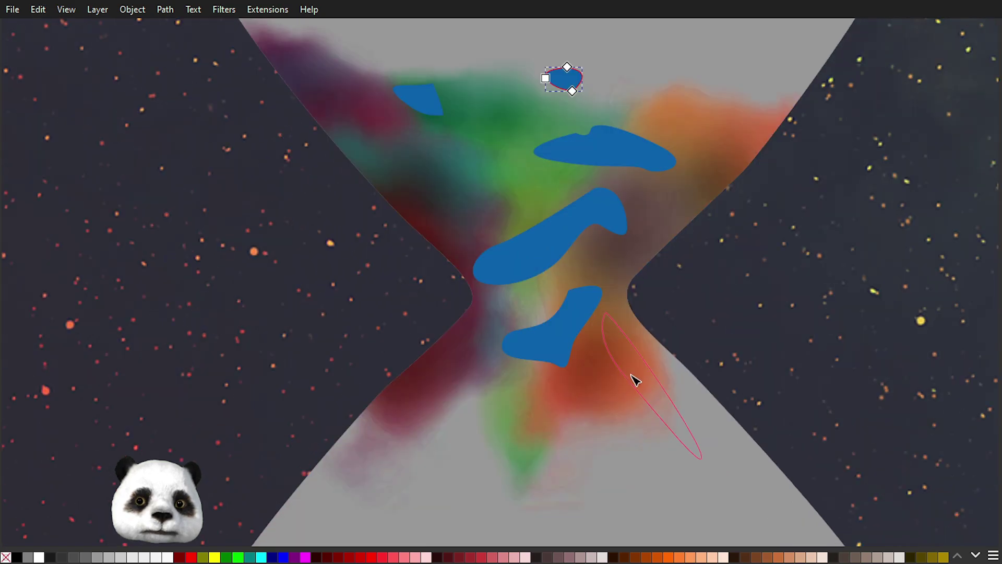
Step: Draw an elongated, rounded blue shape below the orange cloud, beside the green cloud's tail
key("b")
left_click(566, 402)
mouse_move(544, 433)
left_mouse_down()
mouse_move(536, 495)
mouse_move(586, 486)
mouse_move(574, 420)
left_mouse_up()
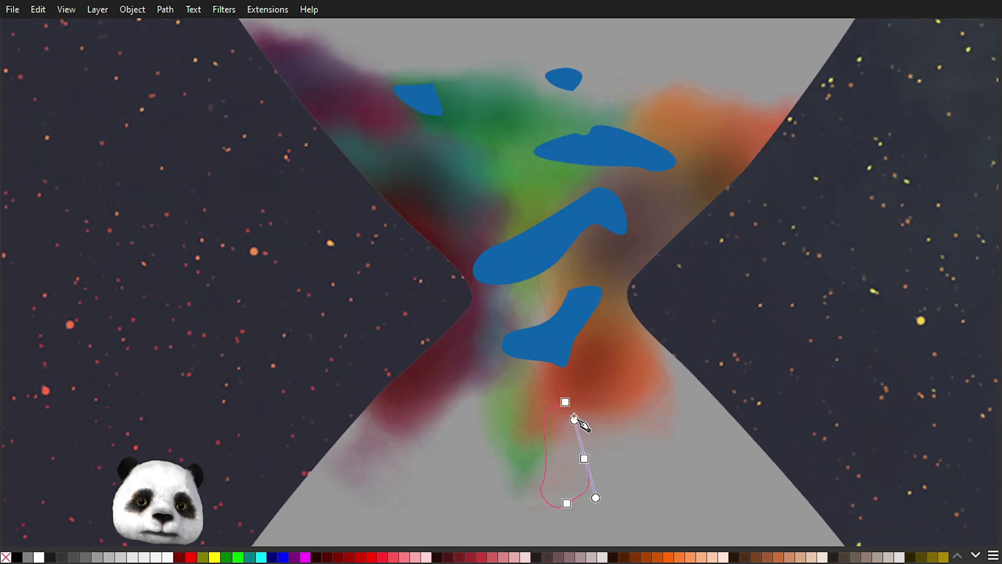
left_click(565, 402)
scroll(653, 402, "down", 3)
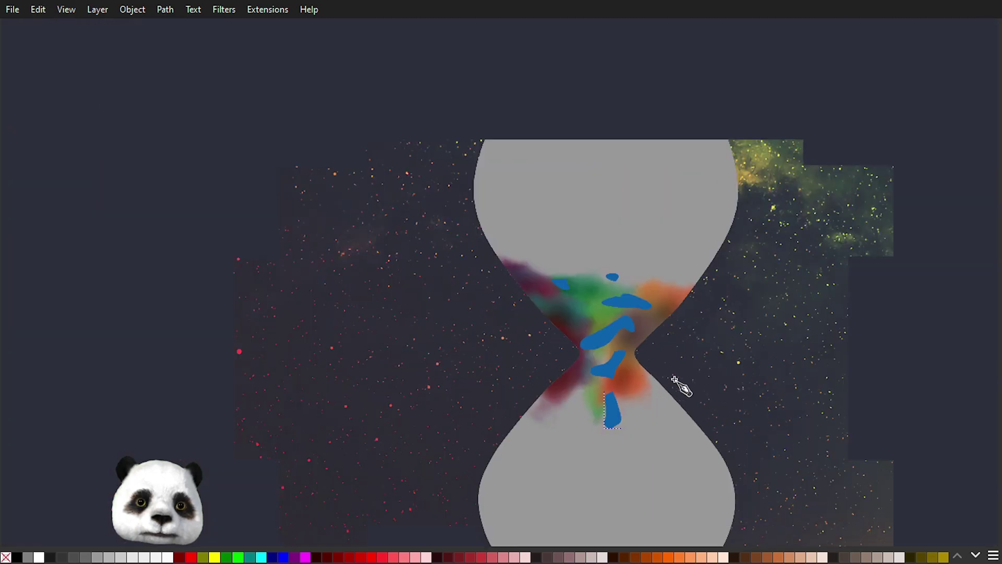
scroll(559, 366, "up", 1)
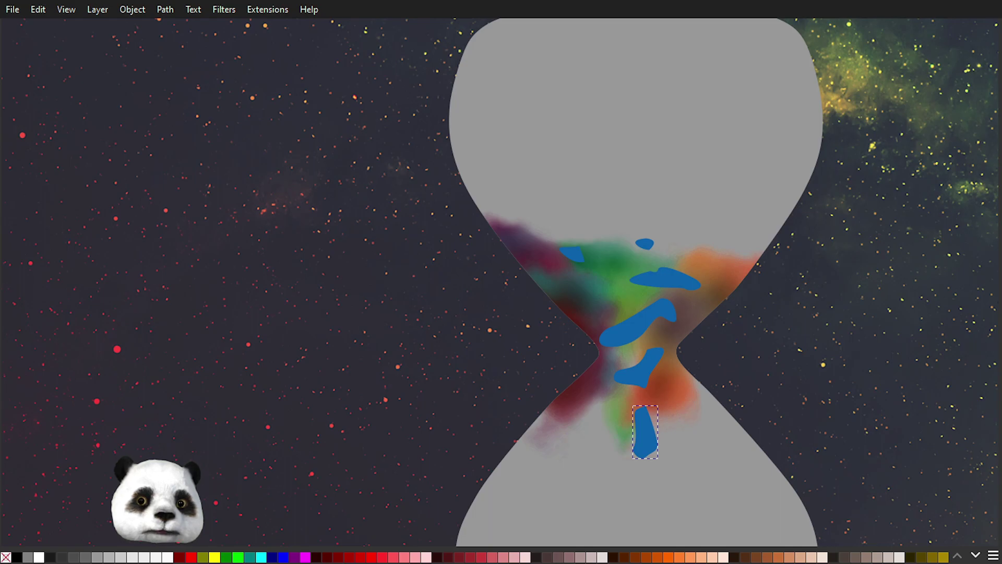
Step: Select all the blue shapes, group them and soften them into blurred clouds
key("ctrl+a")
key("ctrl+g")
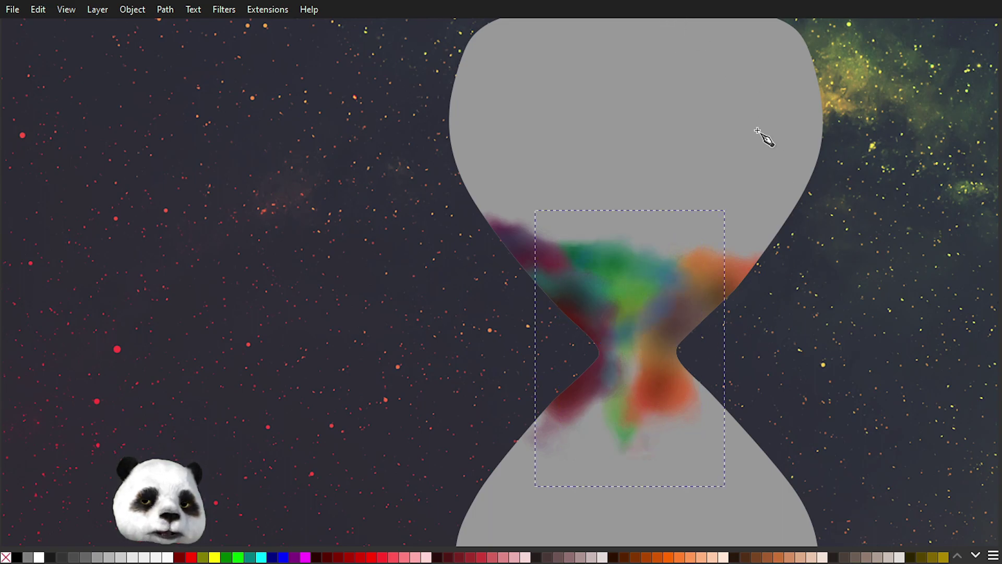
scroll(697, 337, "up", 2, "ctrl")
scroll(702, 340, "down", 1, "ctrl")
left_click_drag(810, 320, 720, 286)
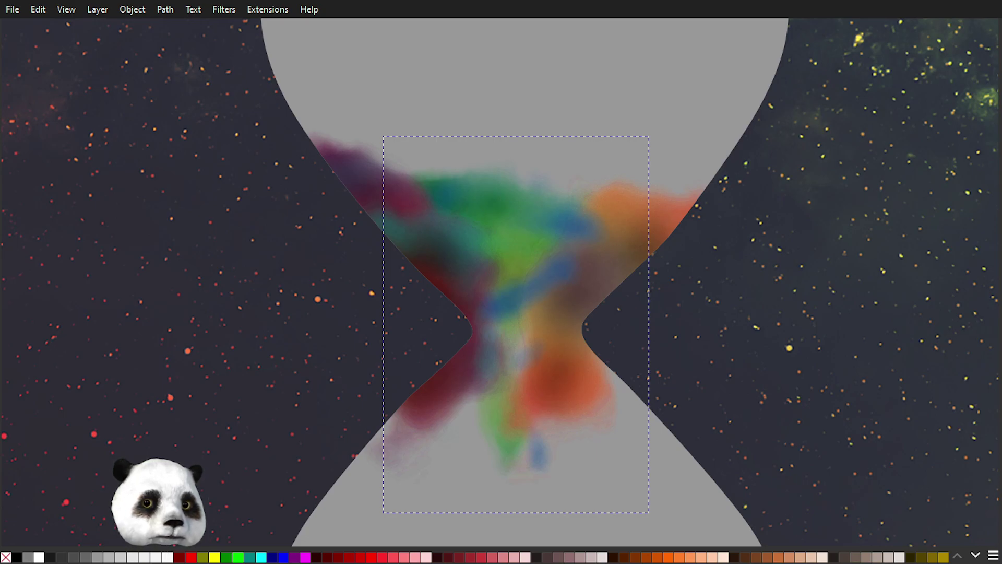
Step: Undo and redo the blue group's softening to compare, and shade the group darker with a radial gradient
key("ctrl+z")
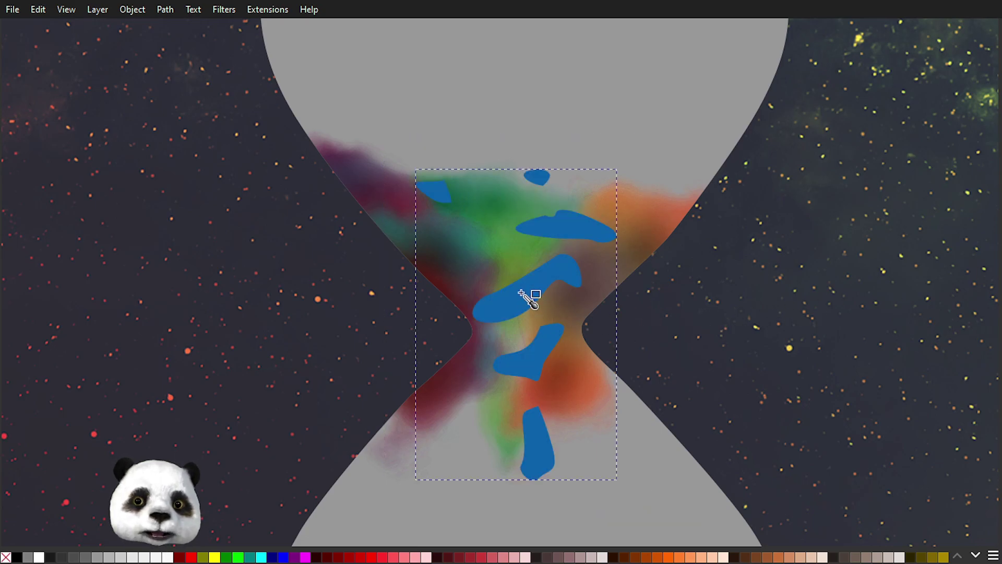
key("ctrl+shift+z")
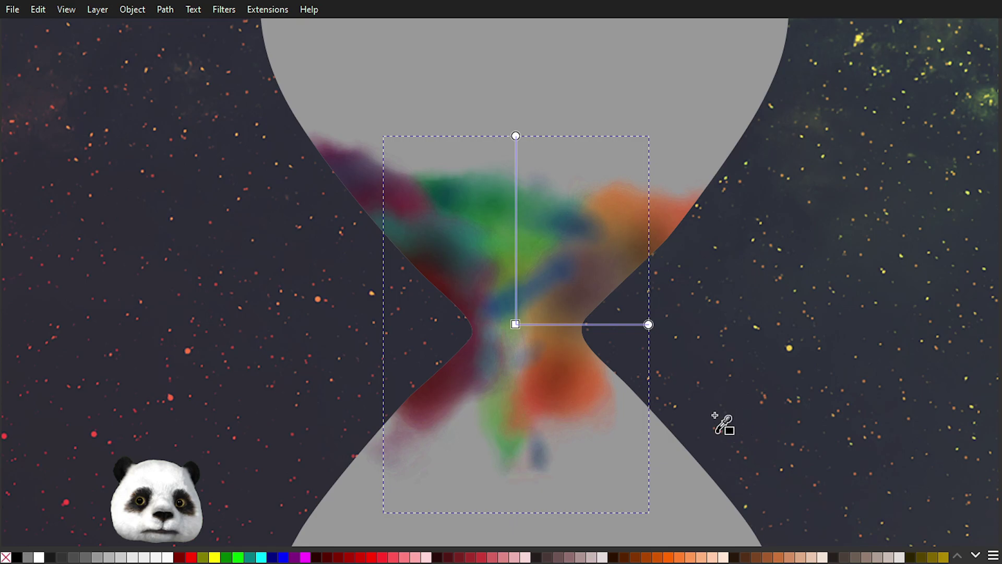
scroll(715, 425, "down", 2)
scroll(687, 418, "up", 2)
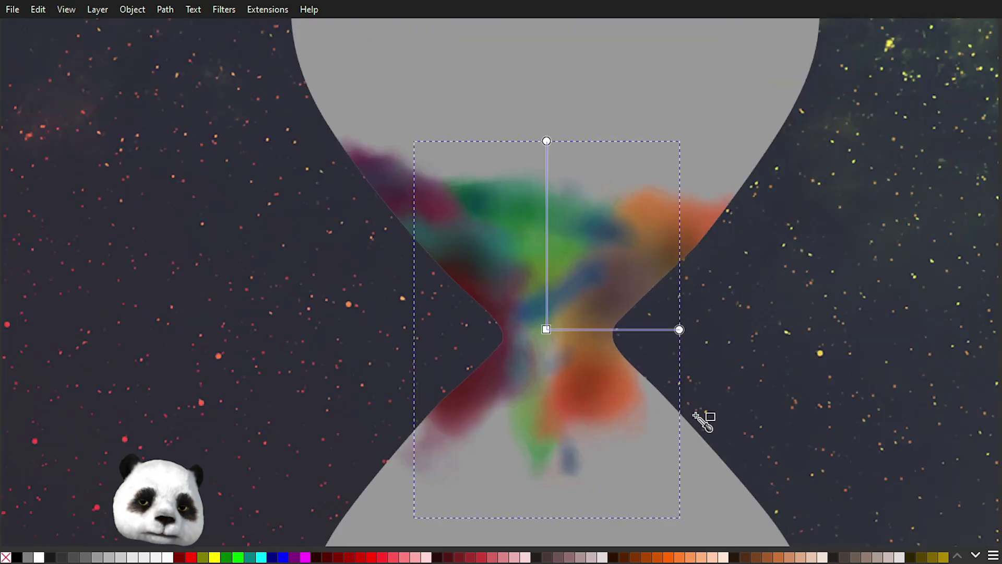
Step: Enlarge the blue shape just below the waist by moving its nodes out towards the purple cloud and down to the green tail
left_click(557, 384)
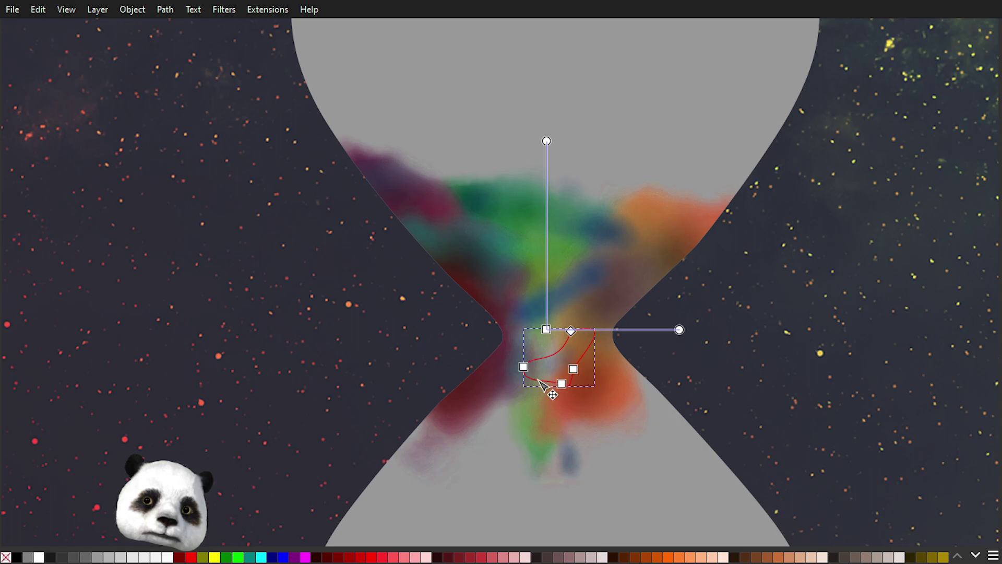
left_click_drag(524, 367, 506, 368)
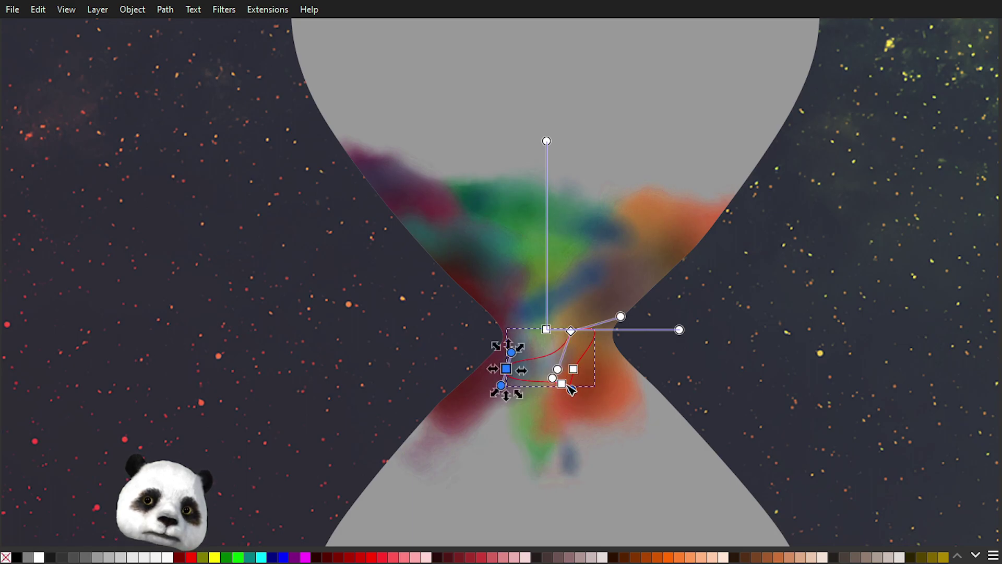
left_click_drag(562, 383, 552, 401)
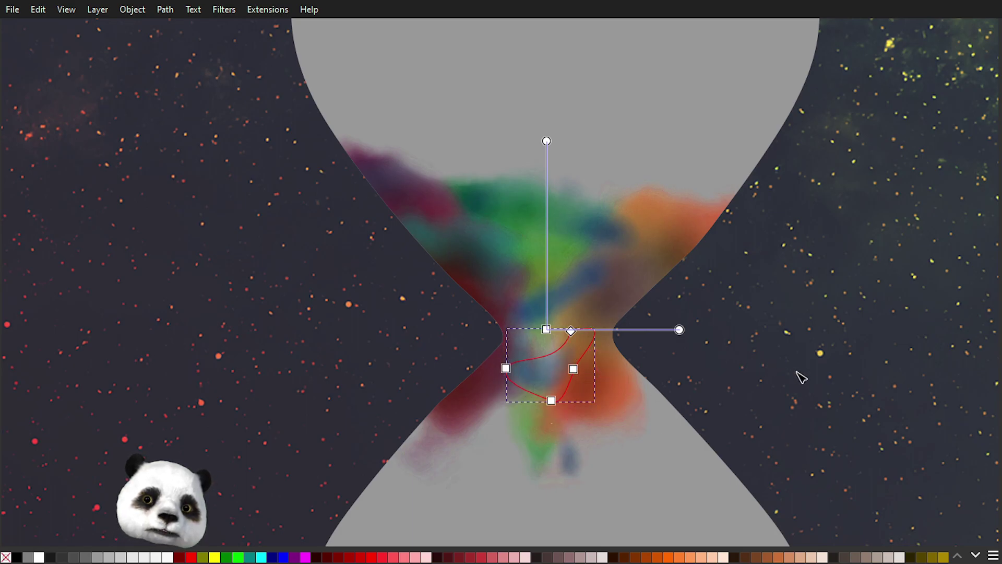
key("Escape")
scroll(823, 384, "down", 3)
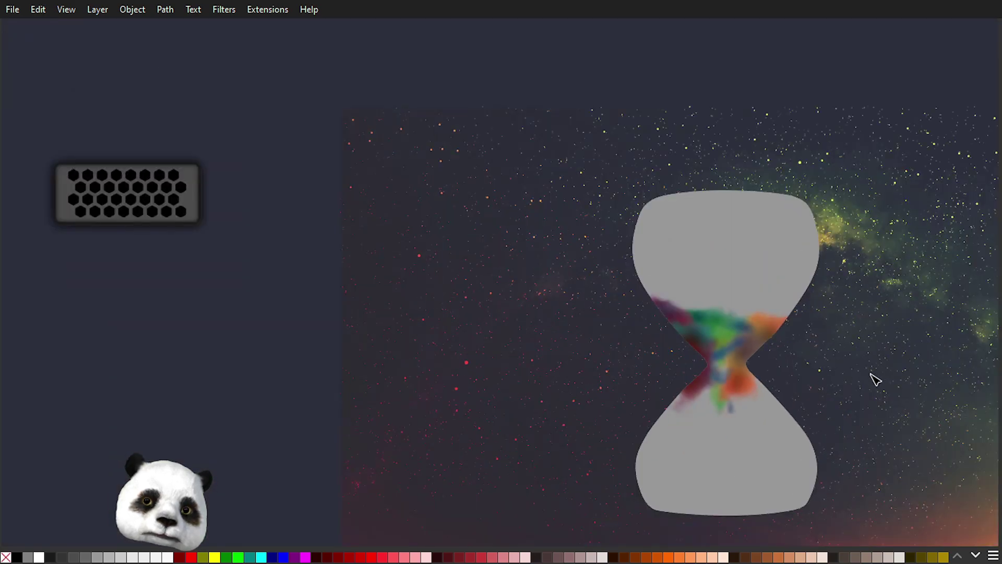
scroll(875, 378, "up", 2)
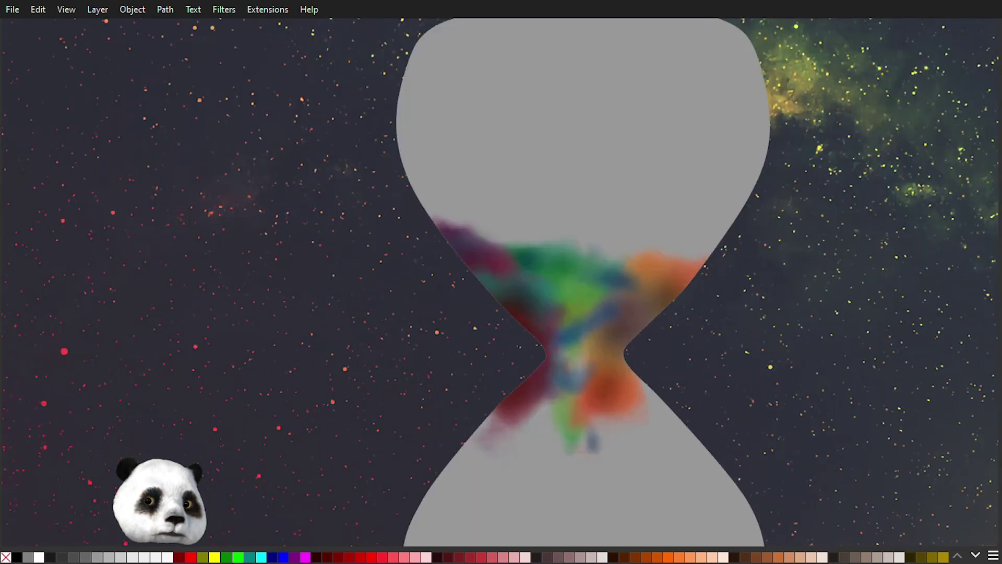
Step: Shift the blue group's radial gradient centre down towards the lower purple cloud and extend the group's outer radius
key("g")
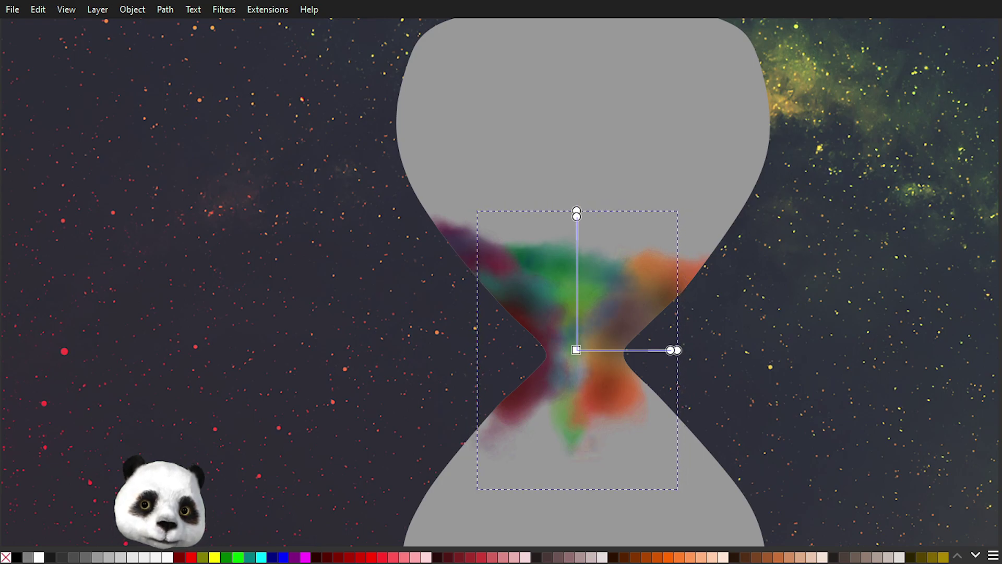
scroll(706, 412, "up", 2)
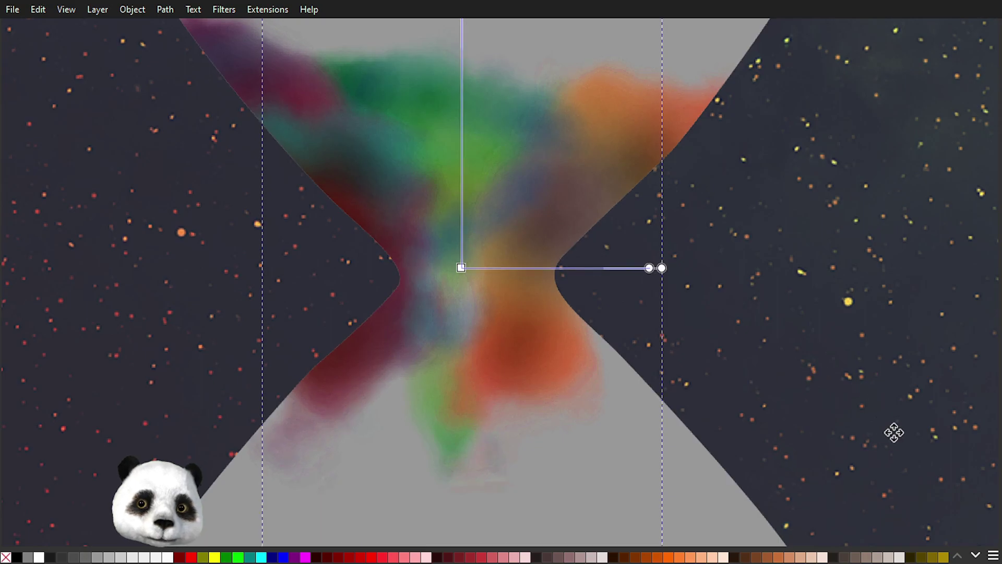
scroll(893, 430, "up", 3)
scroll(893, 429, "left", 4)
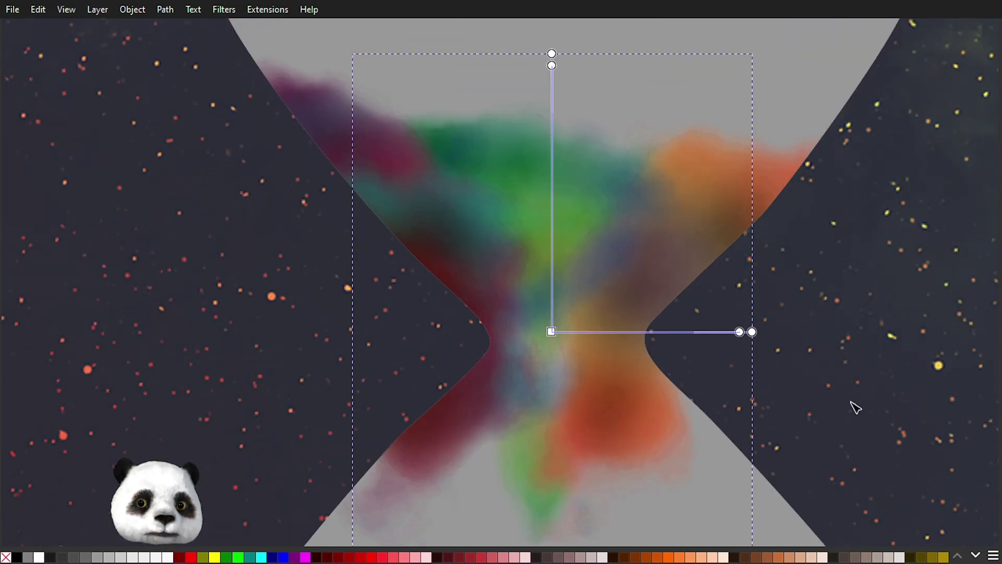
mouse_move(564, 358)
left_mouse_down()
mouse_move(552, 340)
mouse_move(538, 343)
mouse_move(510, 436)
mouse_move(567, 478)
mouse_move(505, 410)
mouse_move(476, 415)
mouse_move(481, 424)
left_mouse_up()
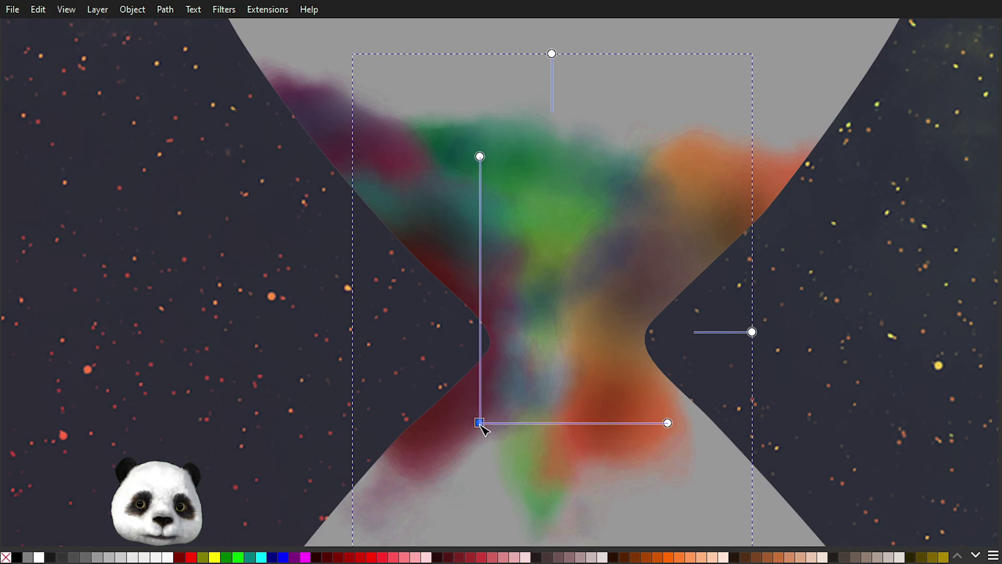
scroll(636, 410, "down", 2, "ctrl")
left_click_drag(808, 397, 677, 342)
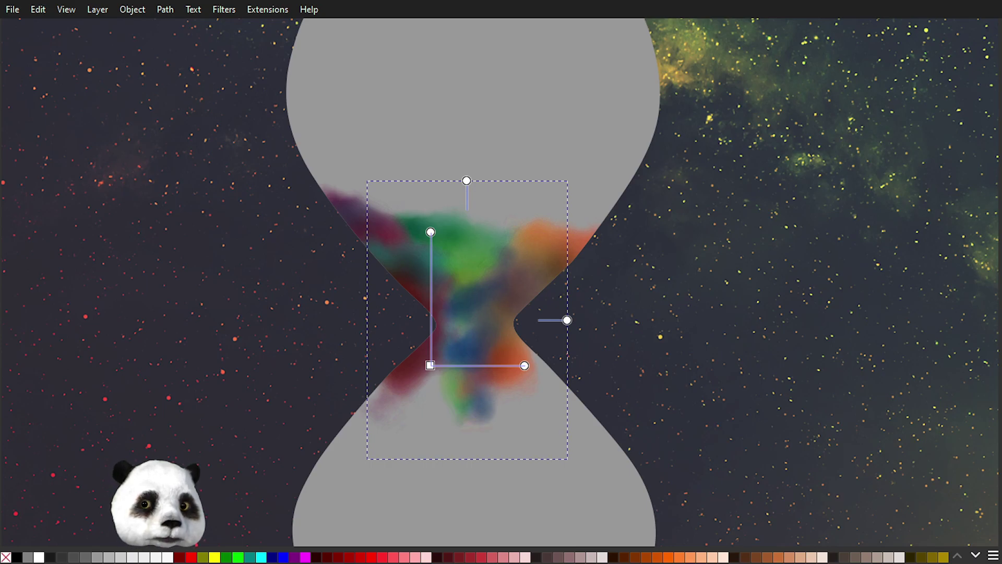
mouse_move(567, 320)
left_mouse_down()
mouse_move(597, 320)
mouse_move(583, 320)
left_mouse_up()
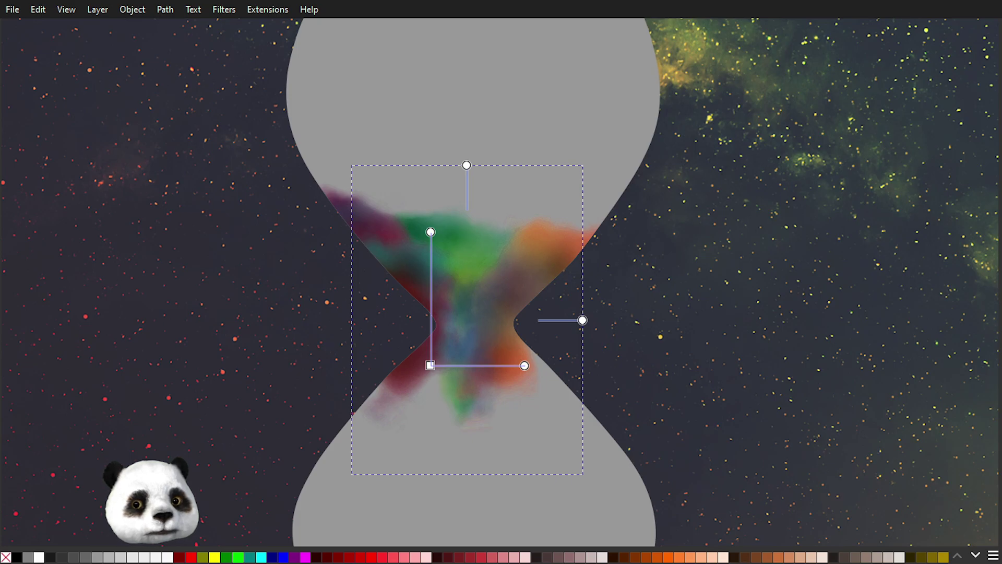
Step: Reselect the blue cloud group and make its colour denser around the hourglass waist
key("Escape")
key("alt")
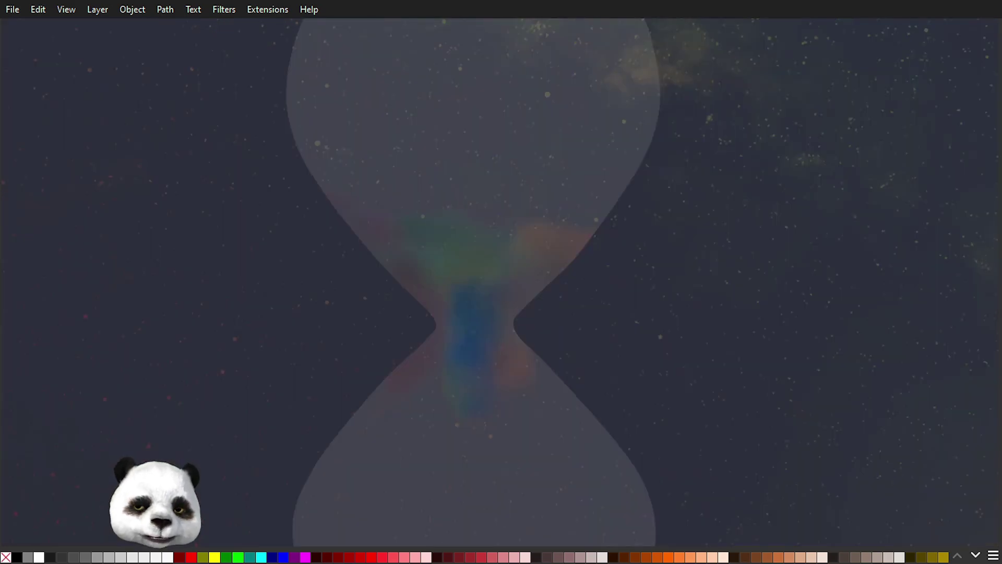
key("alt")
key("alt")
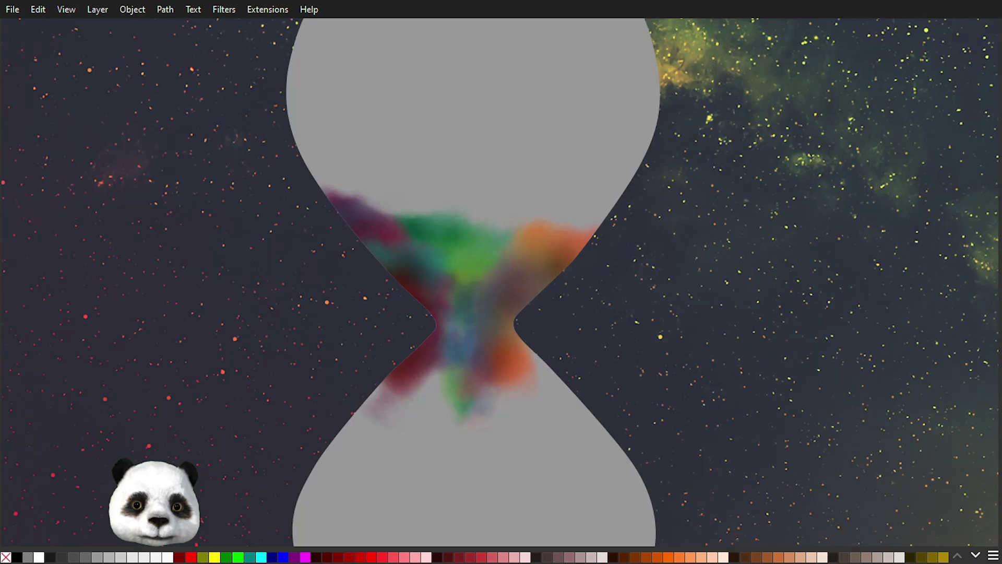
key("Tab")
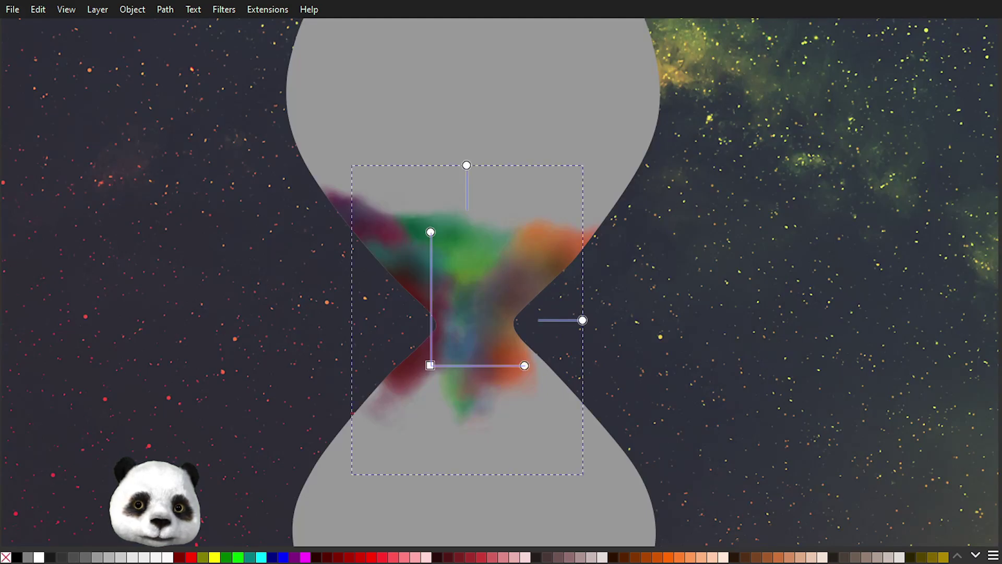
key("Tab")
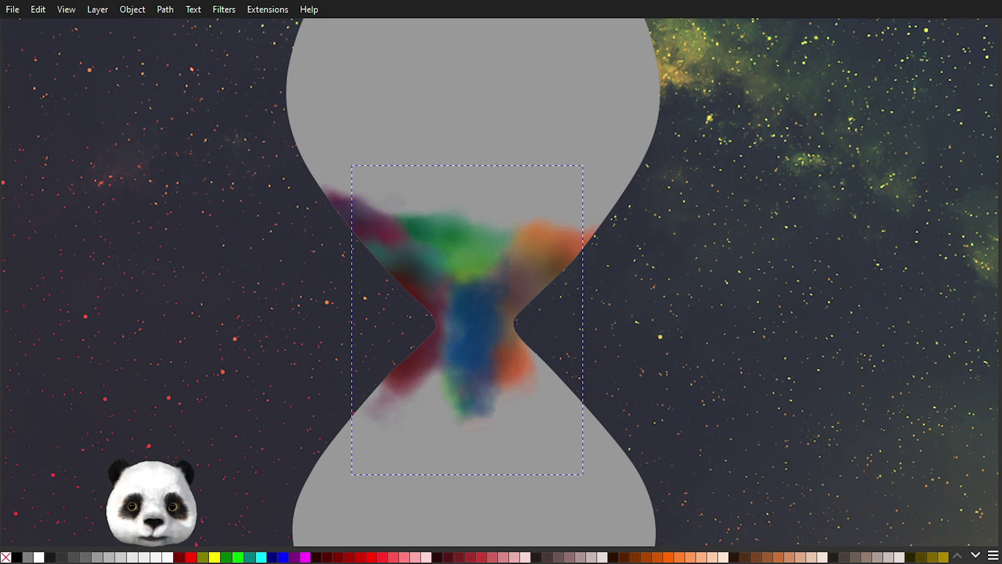
key("Escape")
key("Tab")
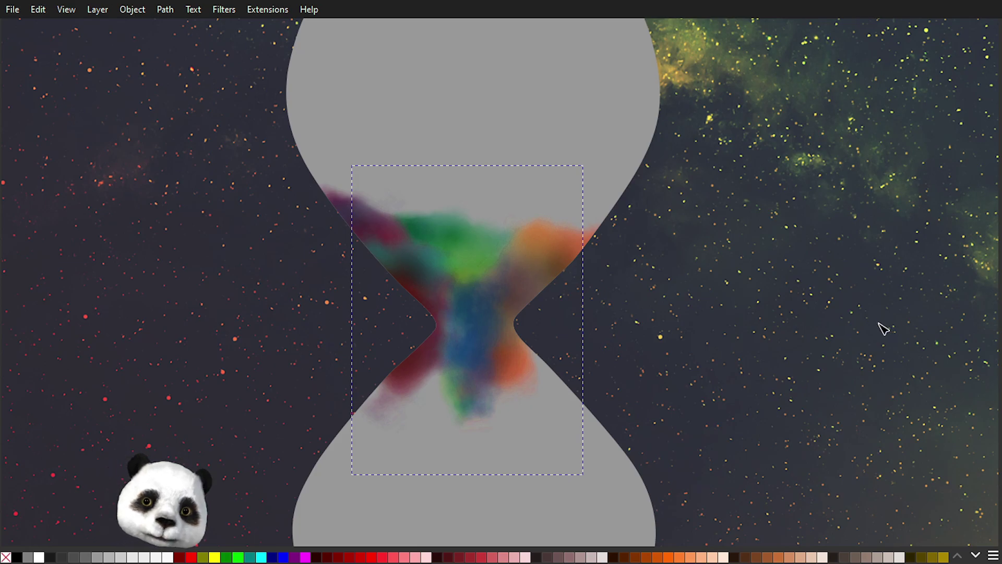
scroll(698, 343, "down", 1)
scroll(701, 348, "up", 1)
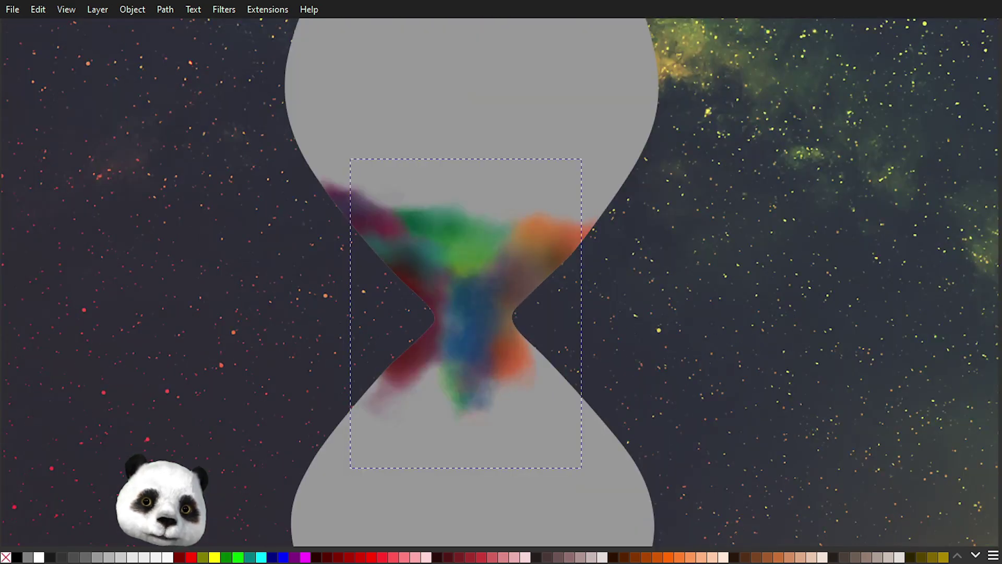
Step: Reshape the blue clouds into patches between the upper green and orange clouds, below the waist and under the orange cloud
key("n")
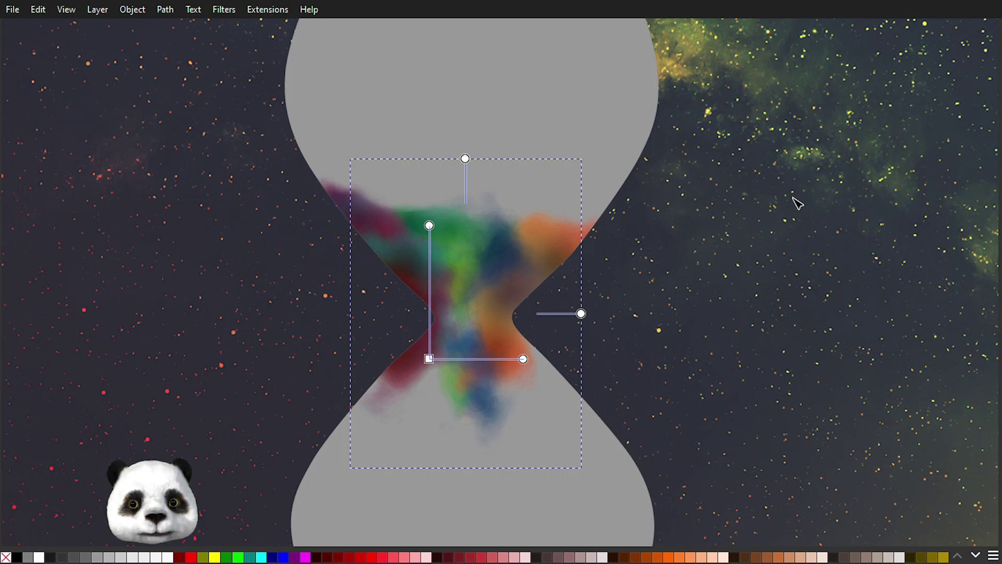
scroll(672, 287, "down", 2)
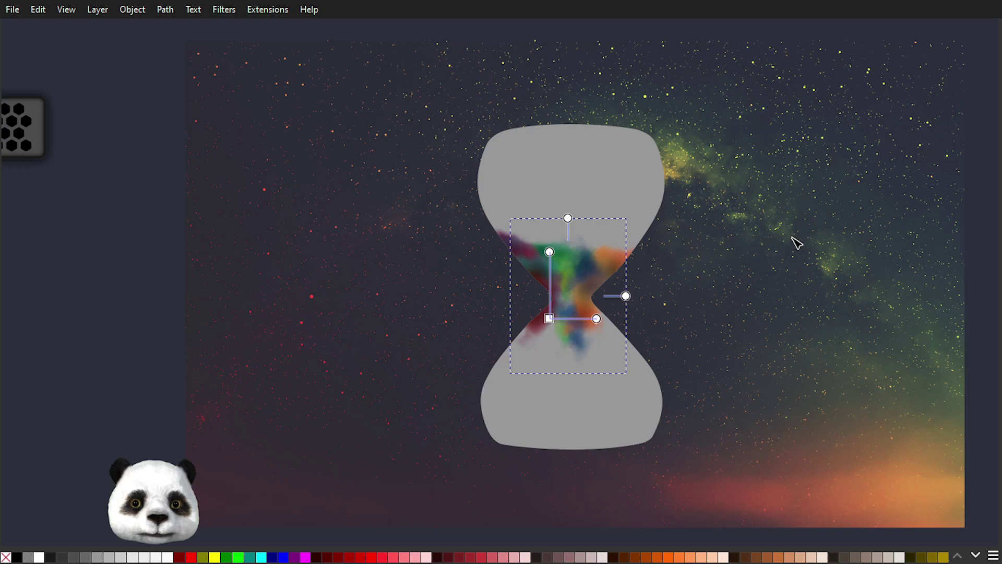
key("Escape")
scroll(701, 303, "up", 1)
left_click_drag(740, 285, 779, 315)
scroll(580, 347, "up", 2)
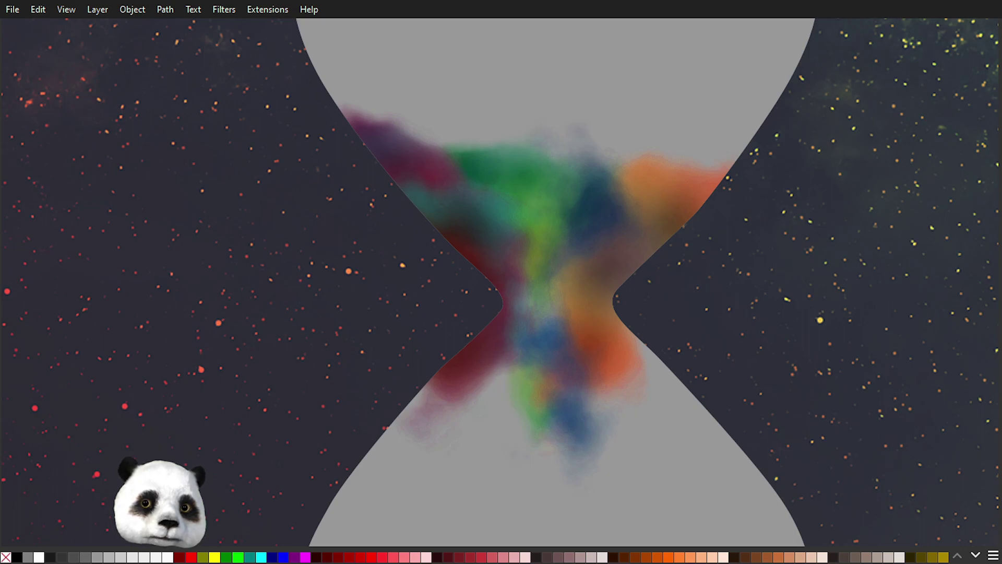
Step: Delete the grey hourglass backdrop behind the coloured clouds
key("Delete")
scroll(803, 321, "down", 2)
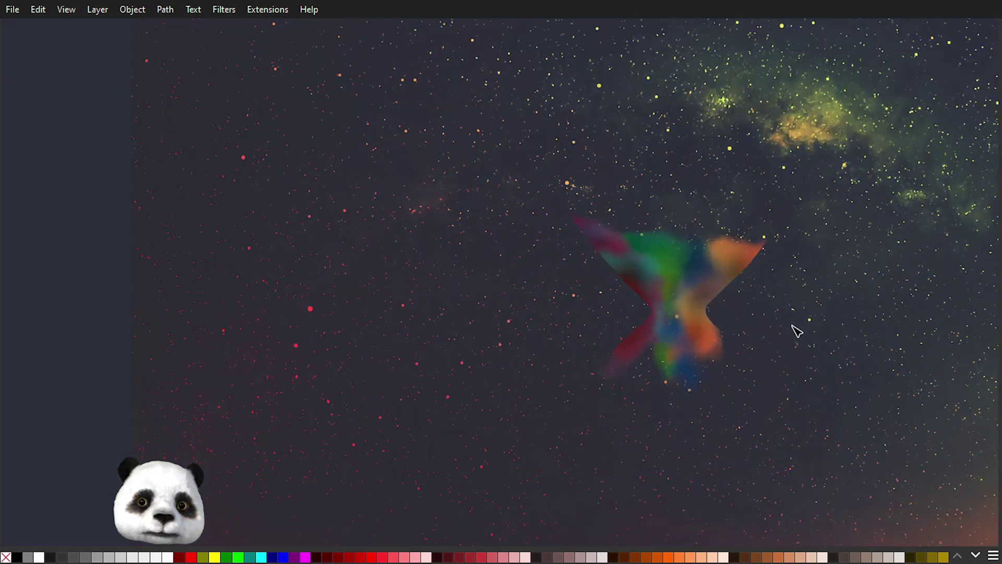
scroll(797, 330, "up", 1)
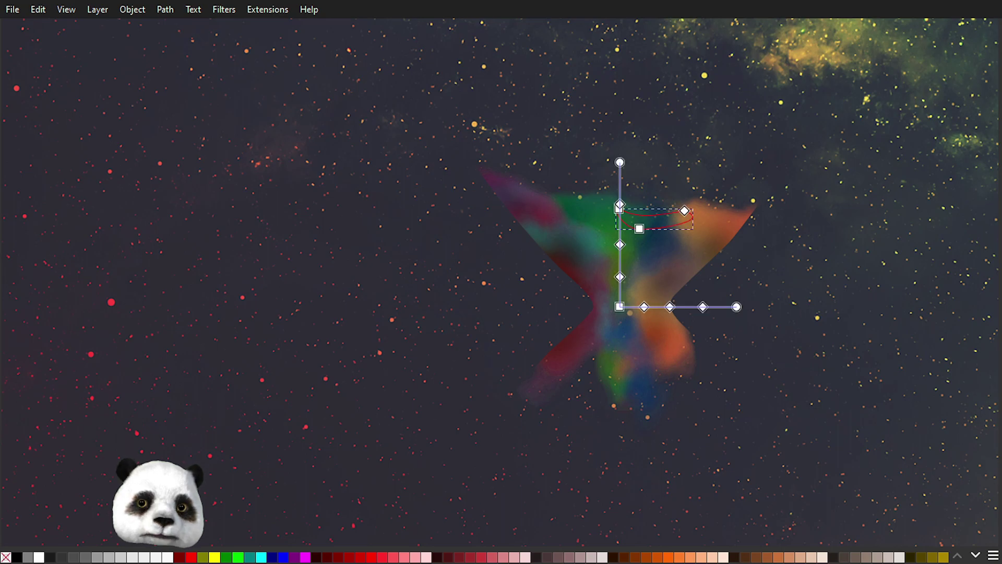
Step: Select the green cloud group and duplicate it in place to intensify its colour
key("ctrl+g")
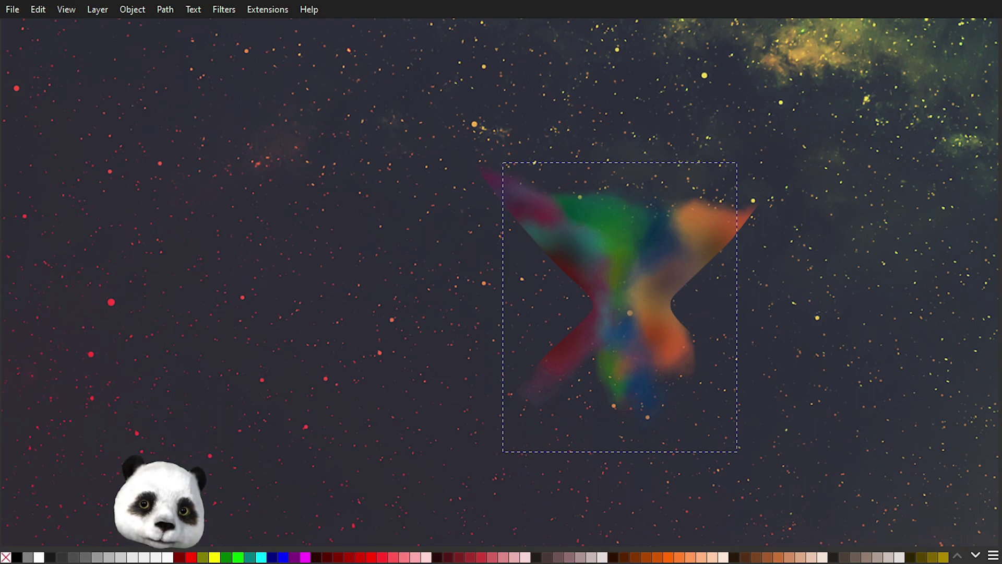
key("Escape")
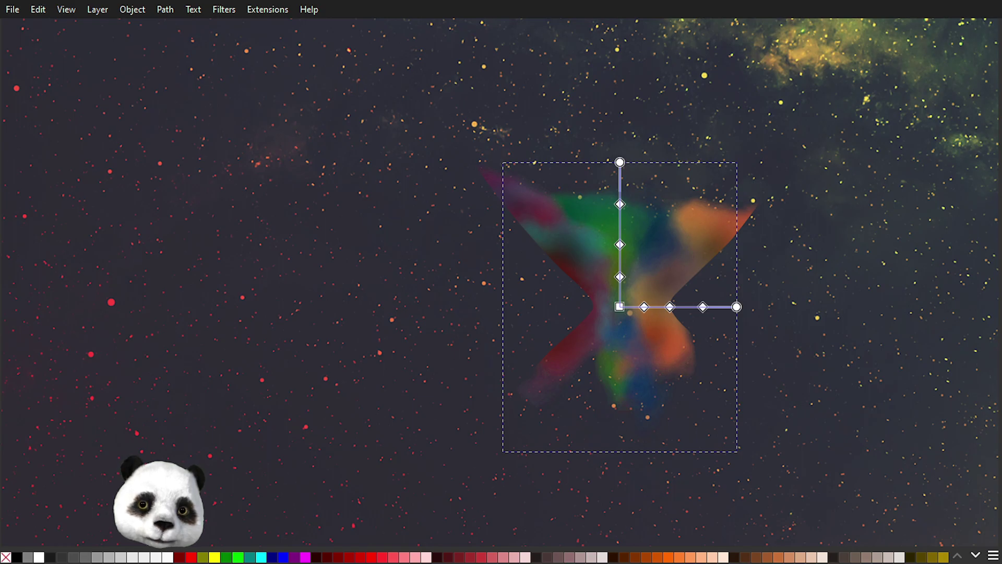
key("d")
key("g")
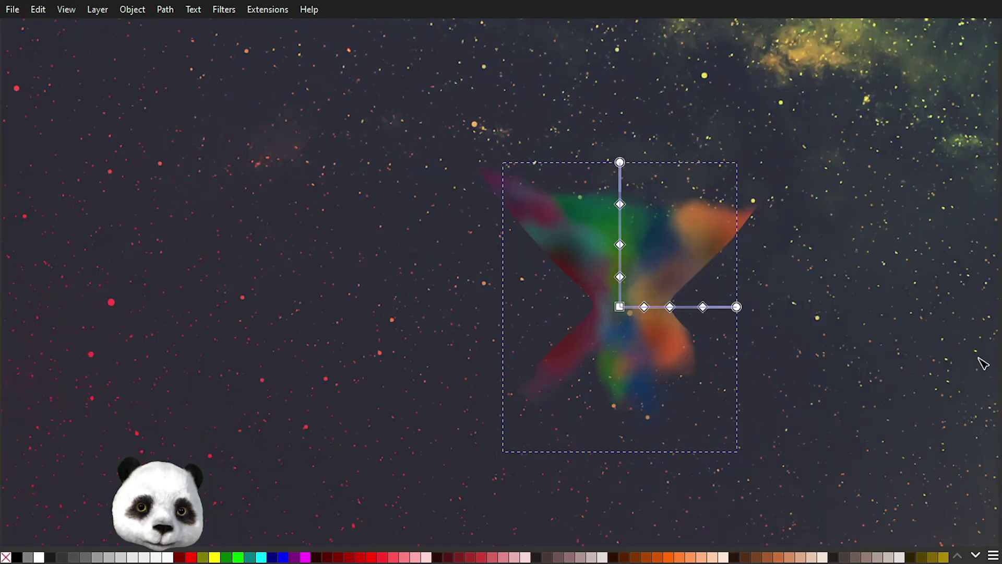
key("Escape")
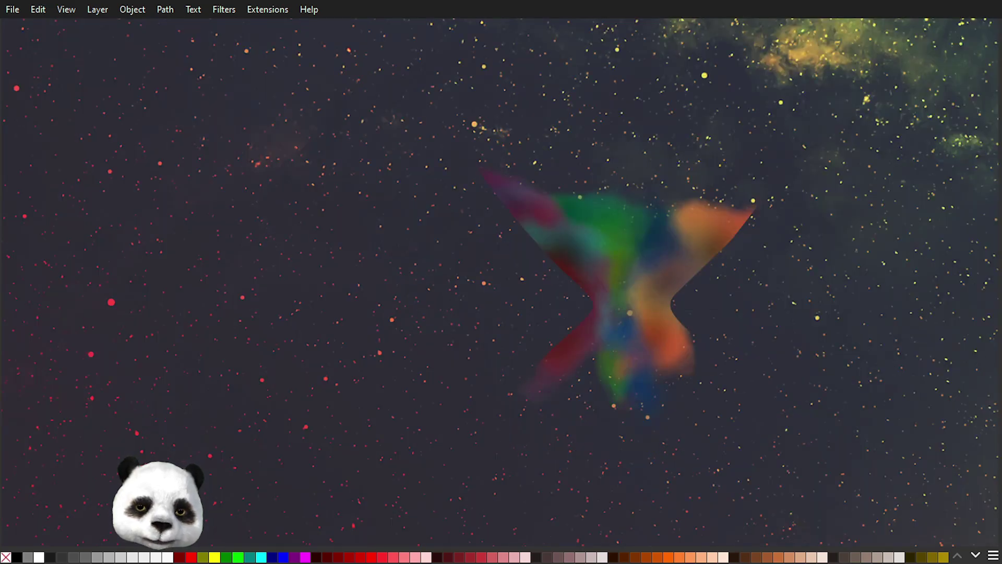
left_click(619, 230)
key("ctrl+d")
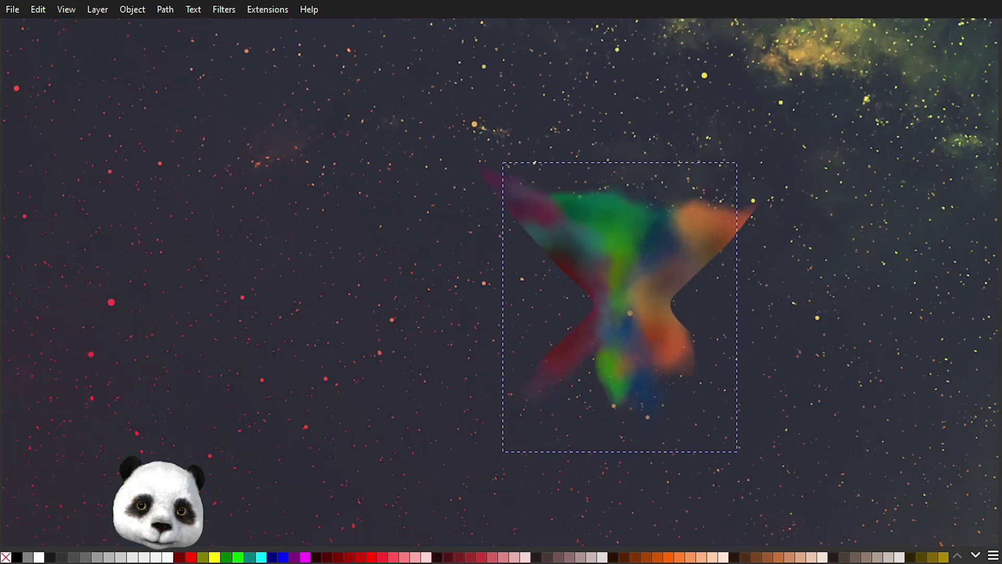
Step: Examine the blended hourglass clouds up close and from a distance against the starry background
key("g")
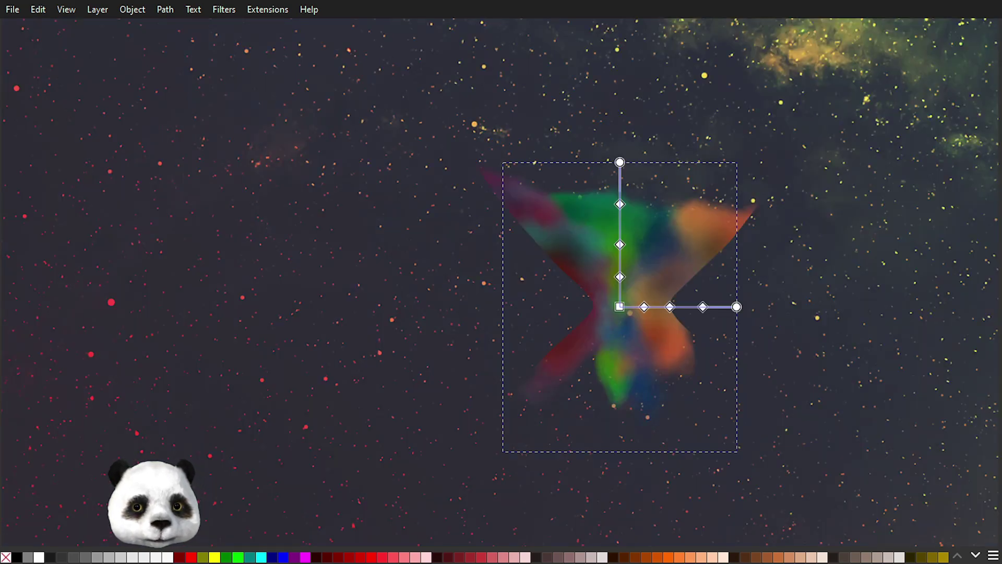
scroll(781, 390, "up", 2)
left_click_drag(804, 326, 845, 435)
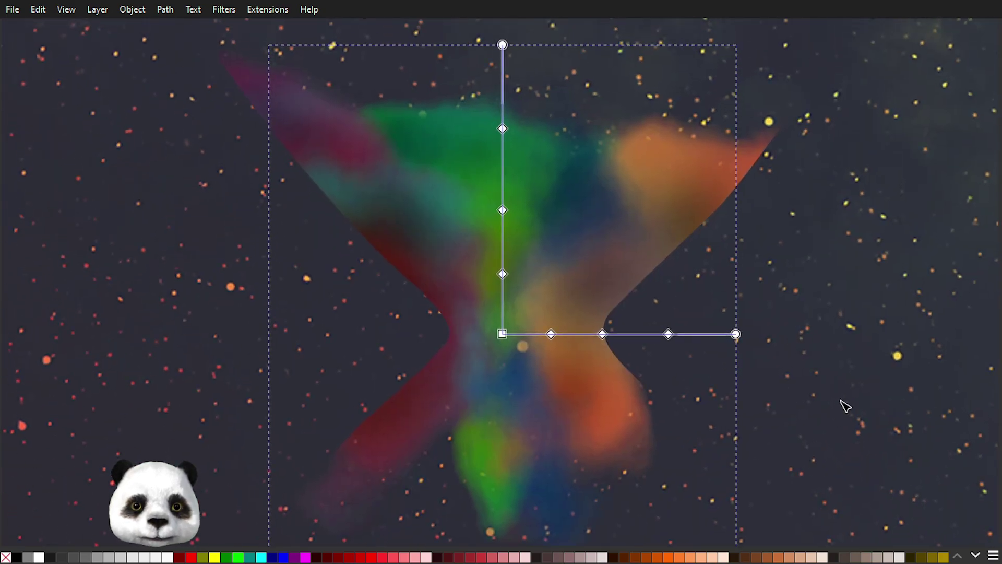
scroll(838, 405, "down", 1)
key("Escape")
scroll(858, 377, "down", 2)
left_click_drag(859, 377, 675, 413)
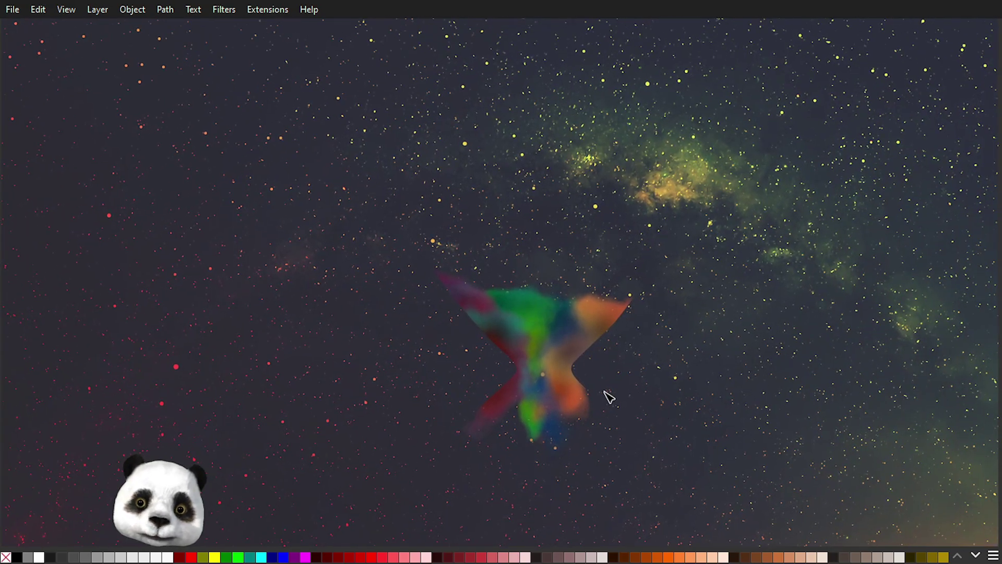
scroll(557, 389, "up", 2)
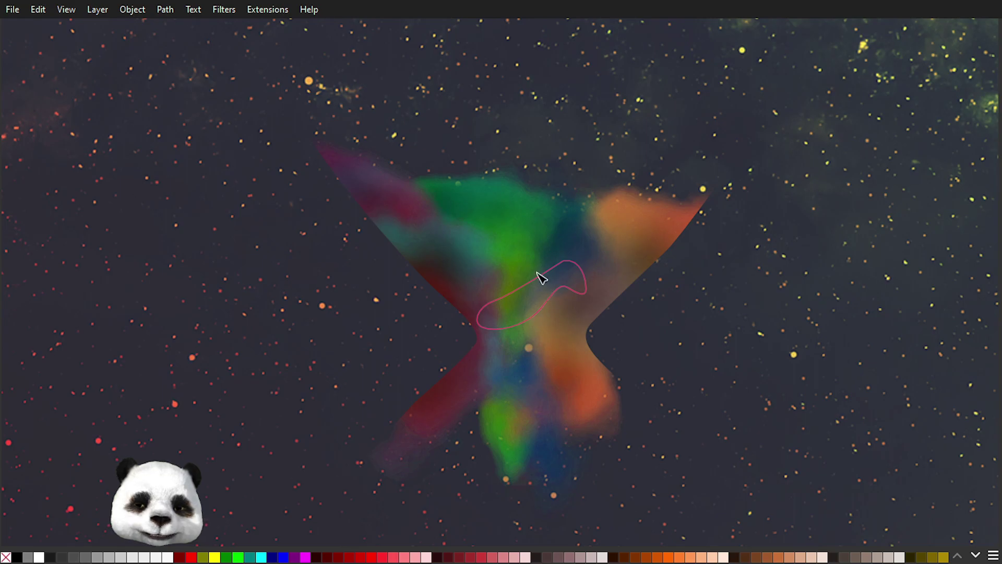
scroll(517, 272, "up", 5, "ctrl")
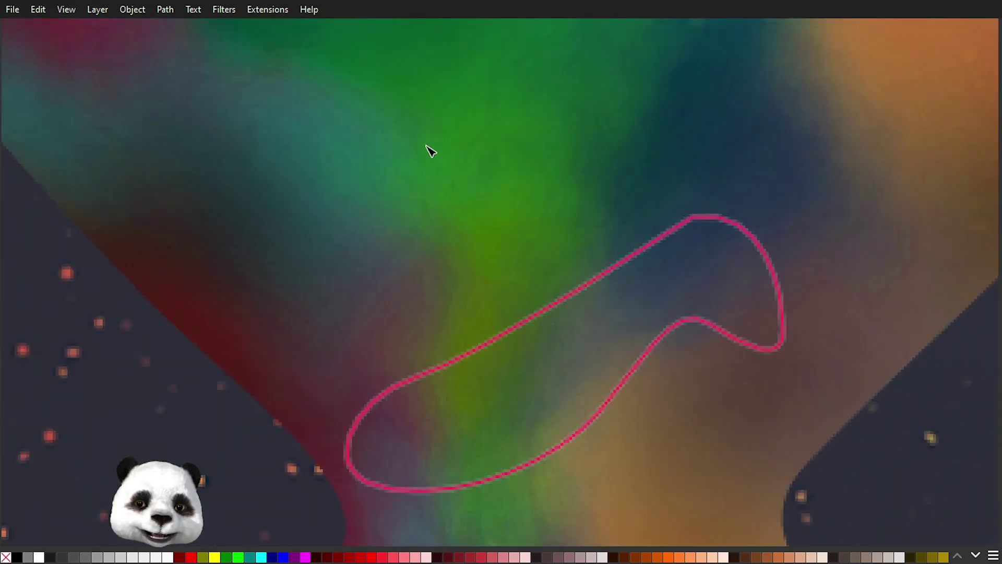
scroll(474, 433, "down", 5, "ctrl")
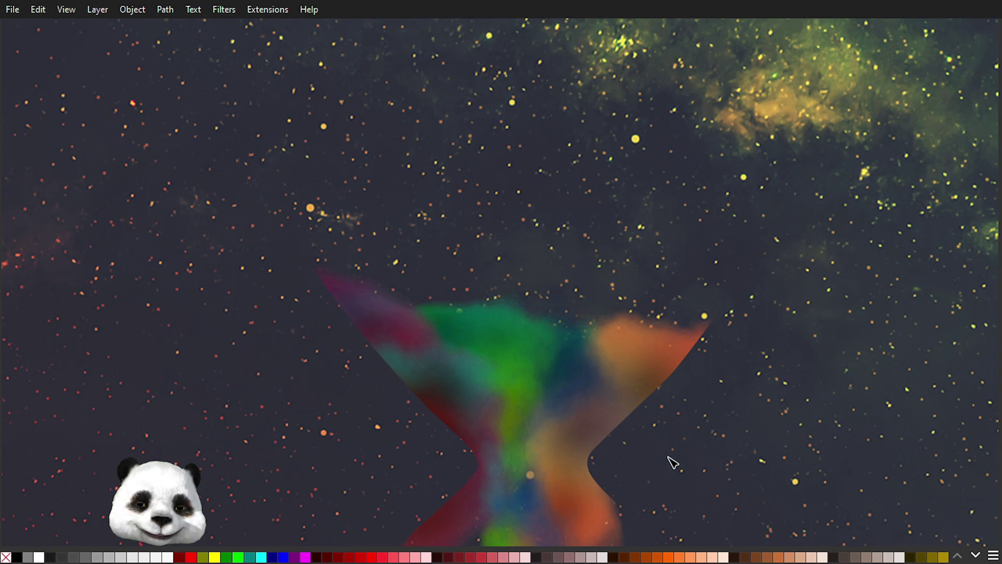
left_click_drag(674, 462, 714, 355)
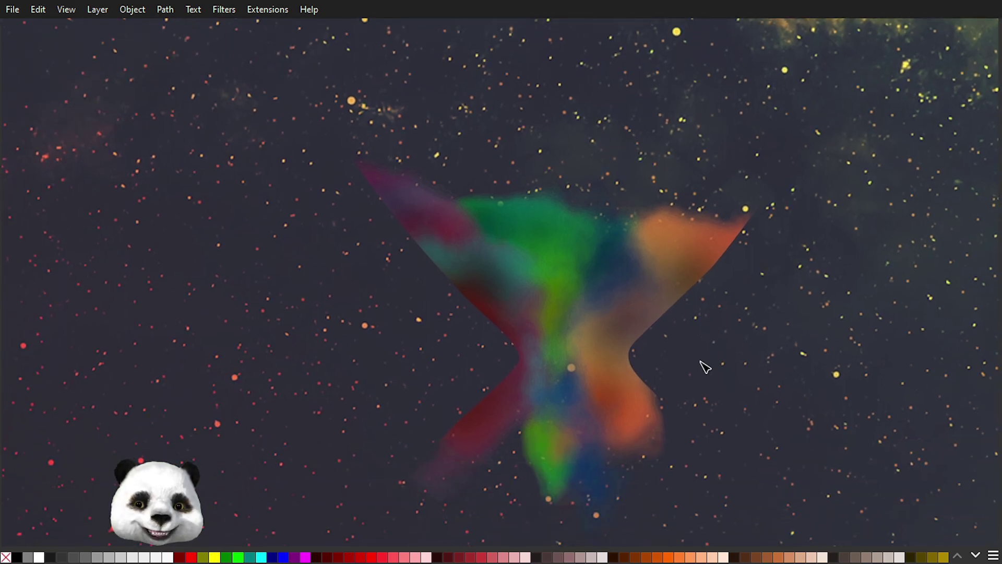
scroll(702, 373, "down", 2)
scroll(723, 376, "down", 1)
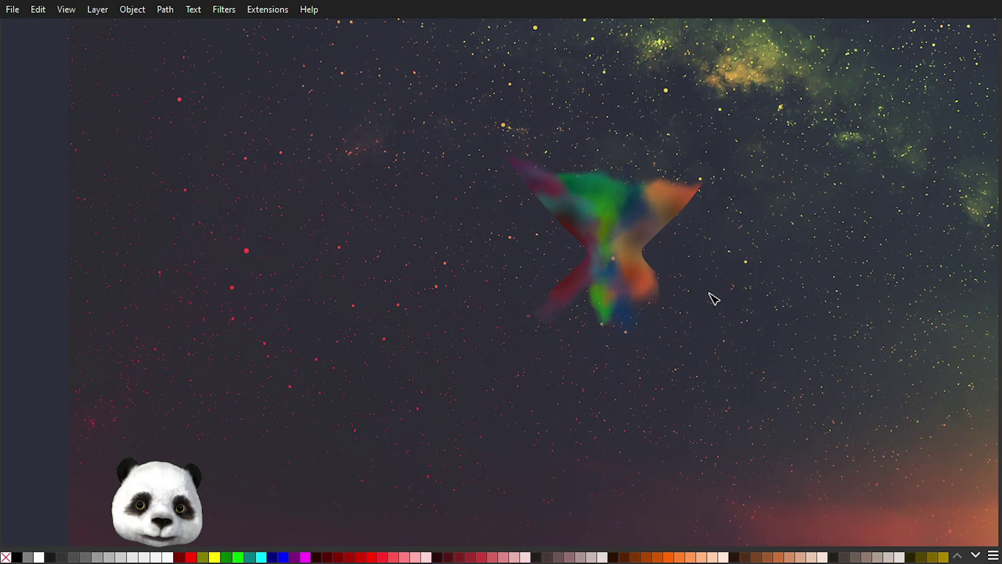
scroll(714, 298, "up", 2)
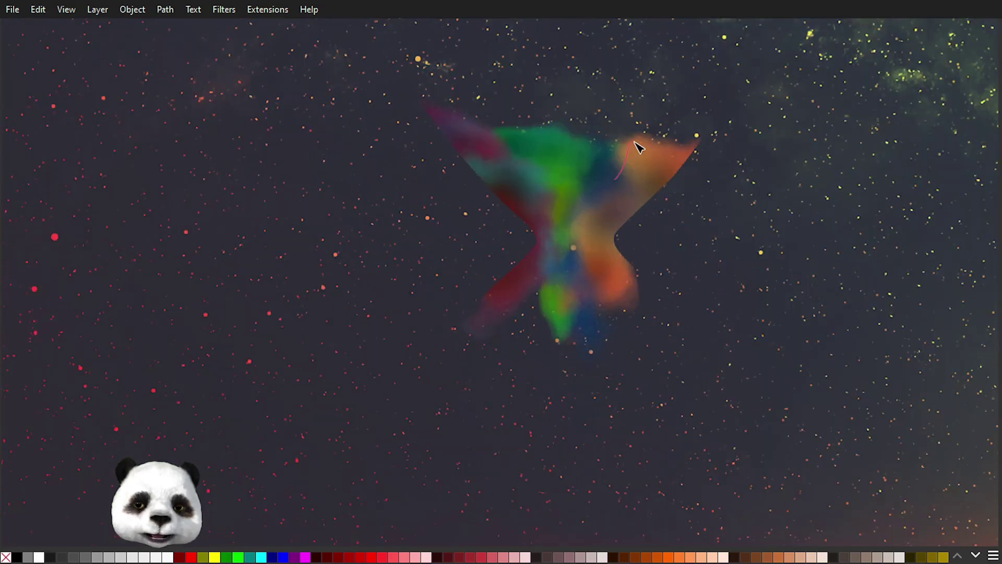
left_click_drag(707, 299, 692, 427)
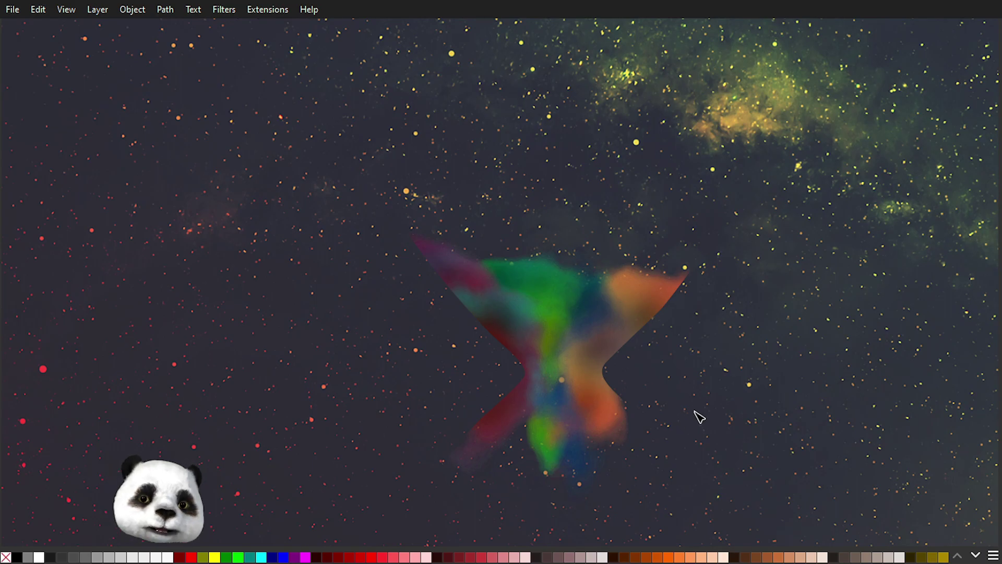
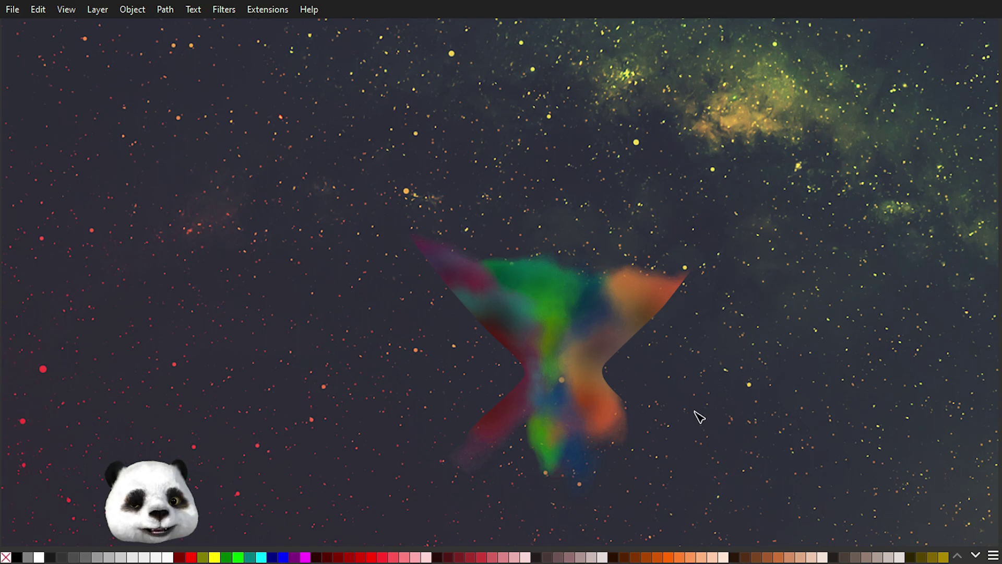
scroll(679, 407, "down", 8)
scroll(658, 390, "up", 5)
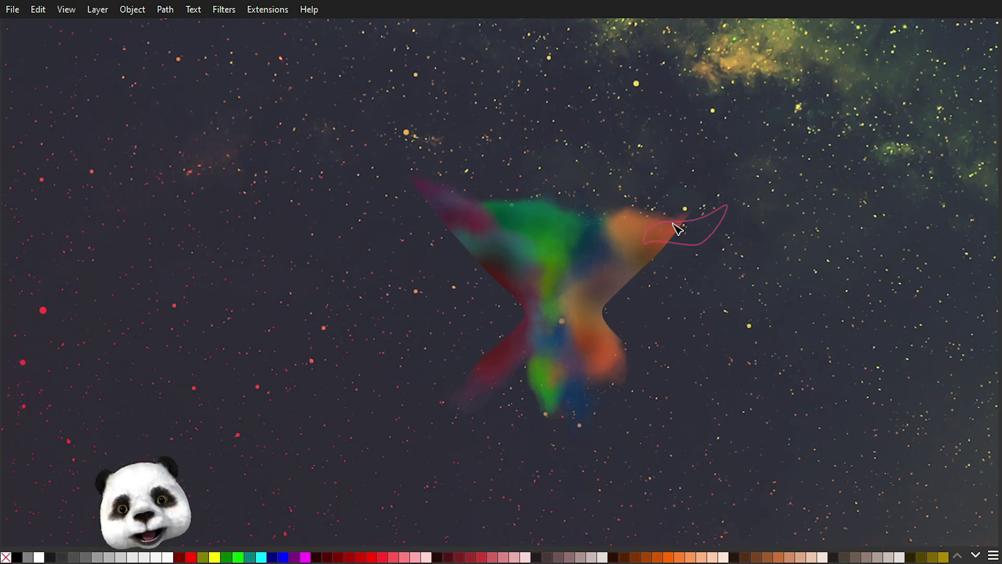
Step: Try to extend the orange-red cloud further out at the hourglass's upper right tip
left_click(725, 222)
left_click_drag(674, 223, 690, 208)
left_click(810, 226)
left_click(847, 256)
scroll(757, 269, "down", 3)
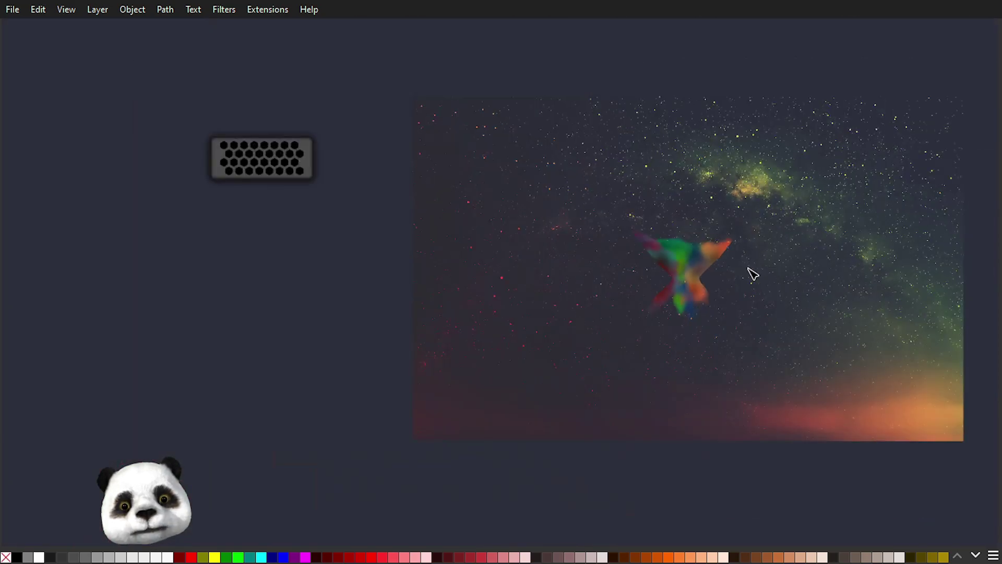
scroll(744, 275, "up", 2)
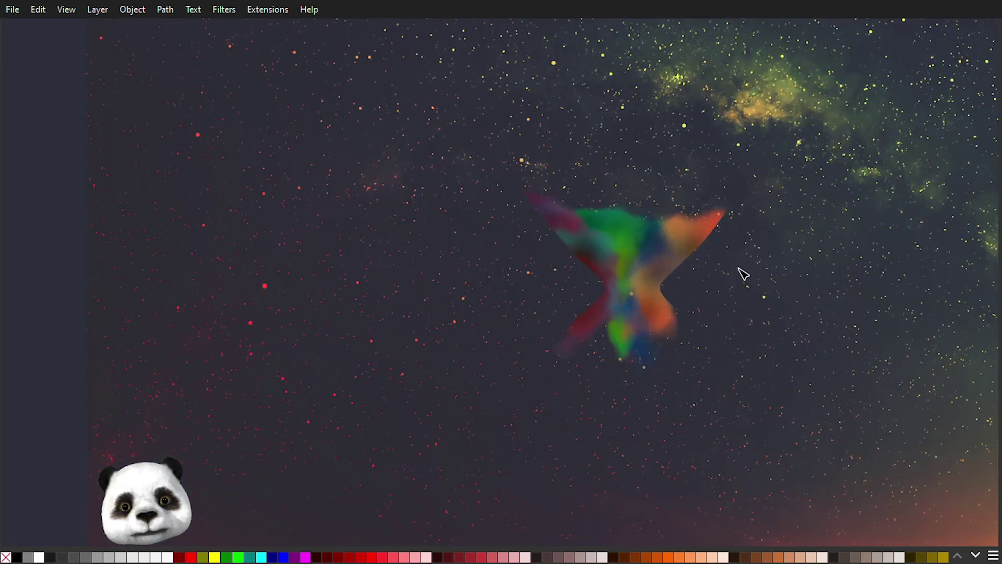
Step: Try to stretch the purple cloud further out at the hourglass's upper left tip
left_click(530, 193)
left_click_drag(522, 188, 517, 183)
left_click(415, 218)
left_click(413, 217)
left_click_drag(467, 235, 381, 307)
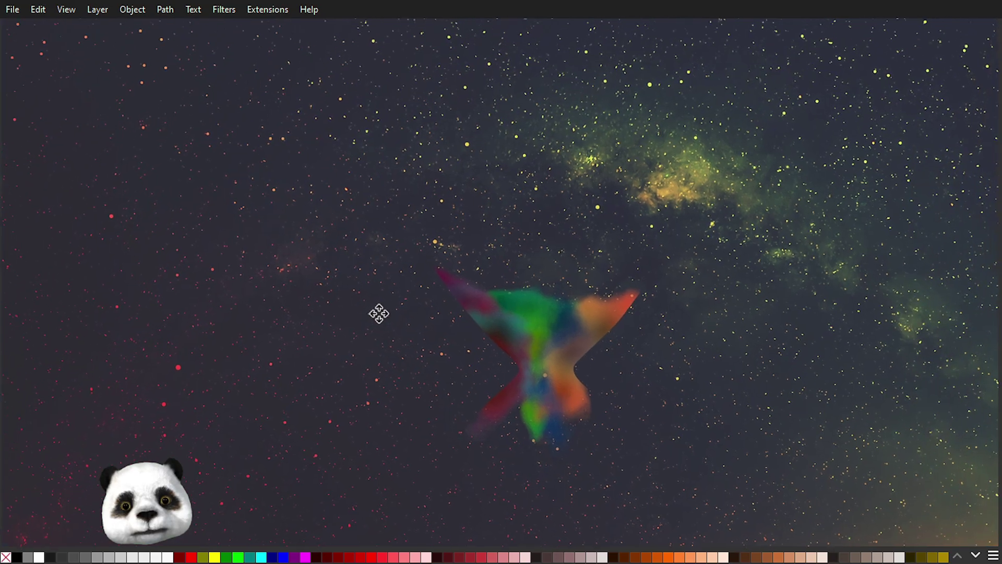
Step: Reshape the dark purple cloud at the upper left tip, bulging its inner edge toward the green cloud
scroll(452, 278, "up", 3)
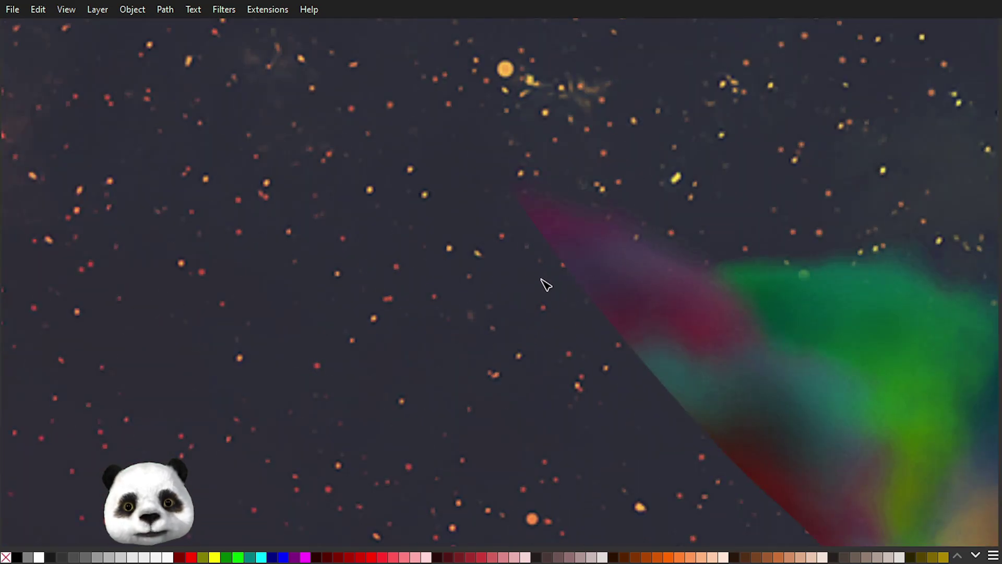
left_click(598, 255)
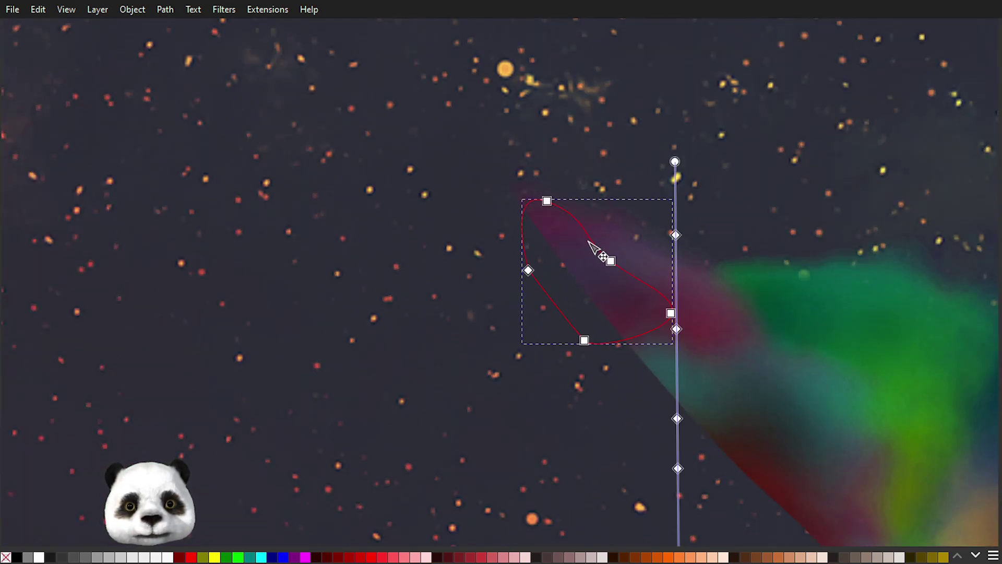
double_click(610, 260)
mouse_move(610, 260)
left_mouse_down()
mouse_move(651, 252)
mouse_move(621, 271)
left_mouse_up()
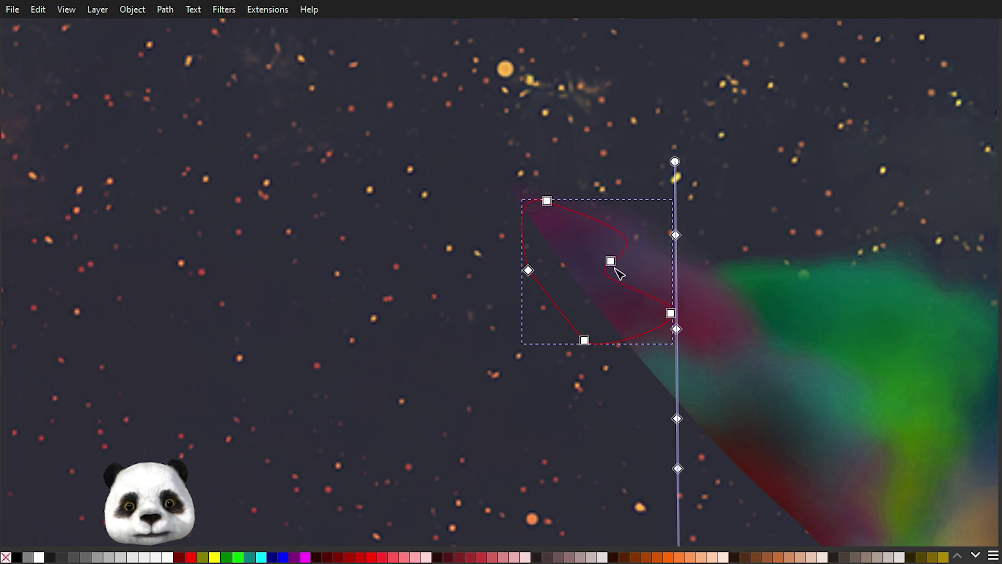
left_click(611, 261)
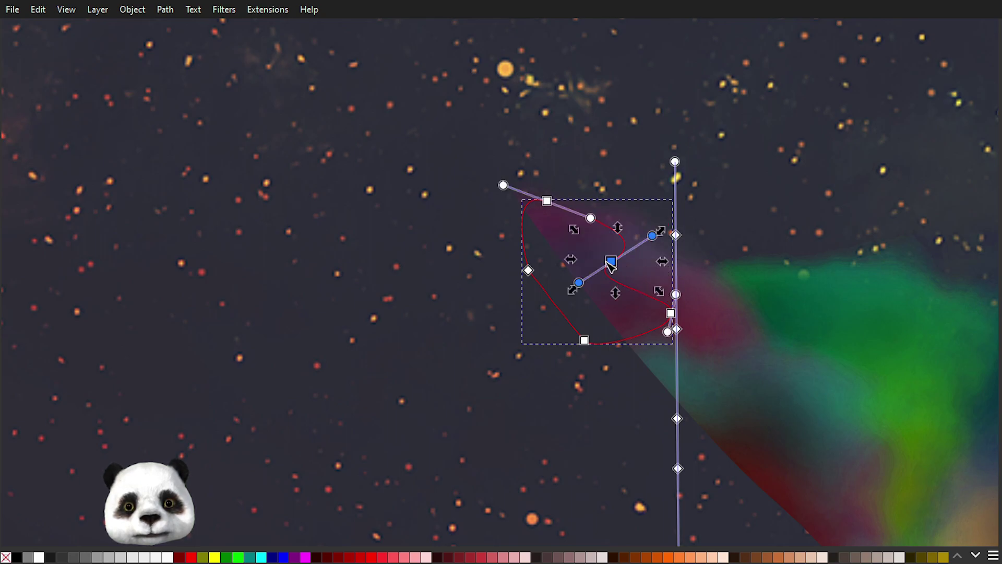
left_click_drag(611, 262, 666, 269)
key("Escape")
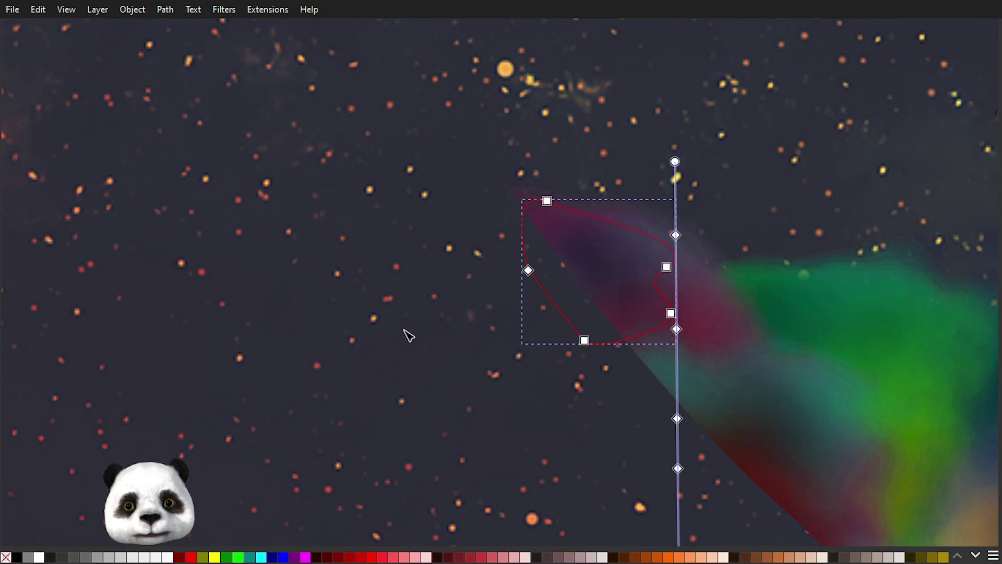
key("Escape")
Step: Reshape the crimson cloud below the purple one, widening its thin spike and pushing its edge into the green cloud
scroll(395, 356, "down", 3)
scroll(391, 371, "down", 1)
scroll(432, 405, "up", 4)
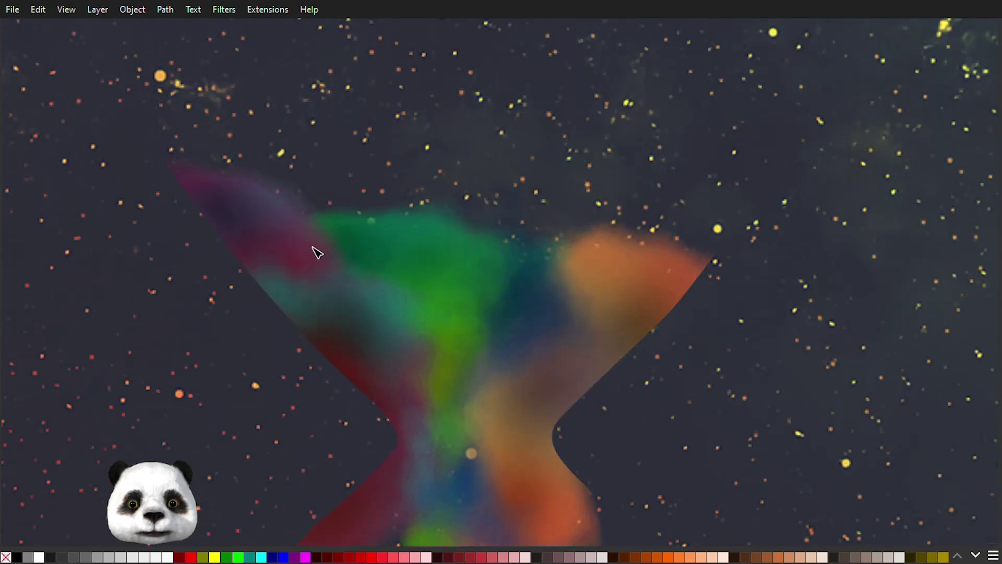
left_click(321, 254)
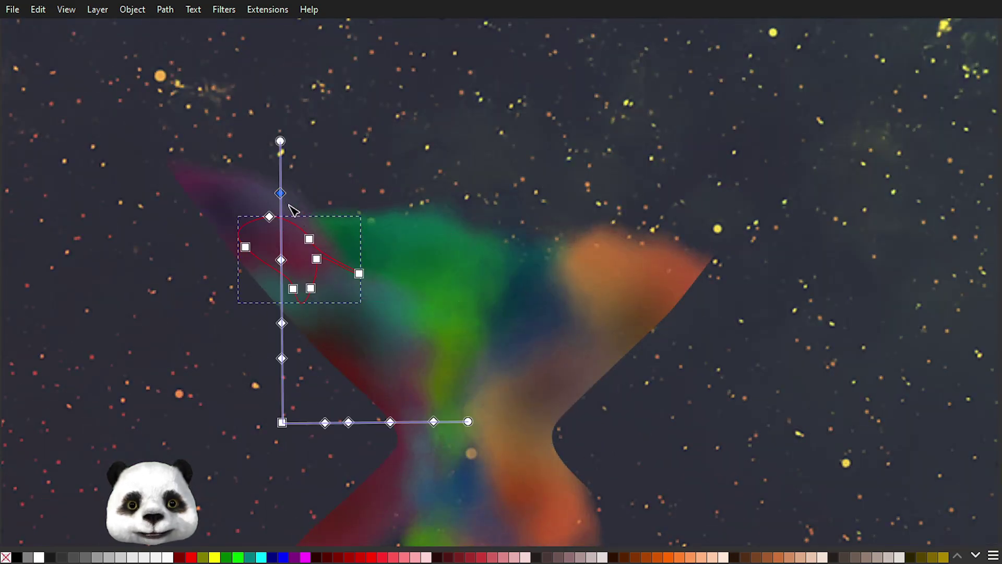
left_click(239, 201)
scroll(289, 216, "up", 2)
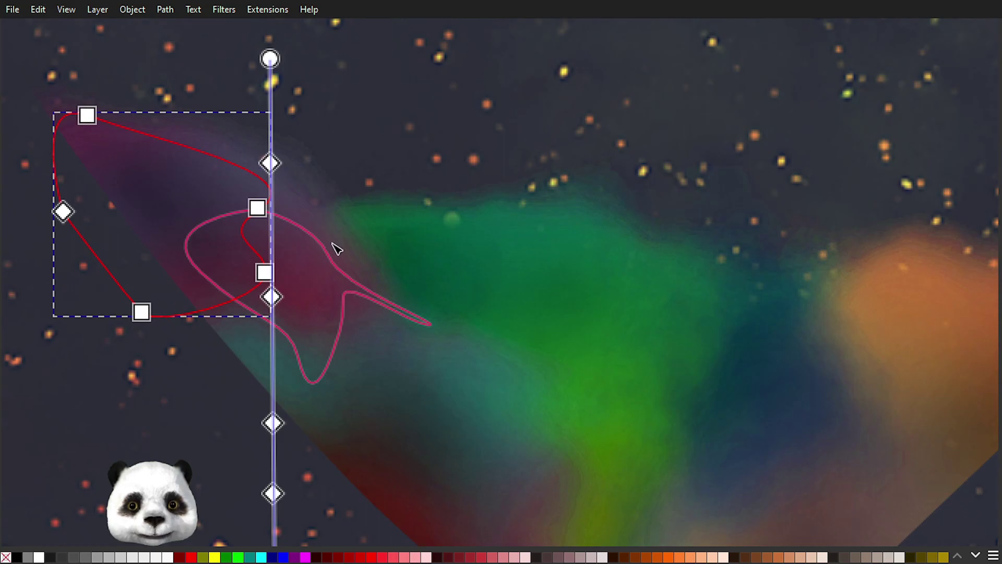
left_click(289, 318)
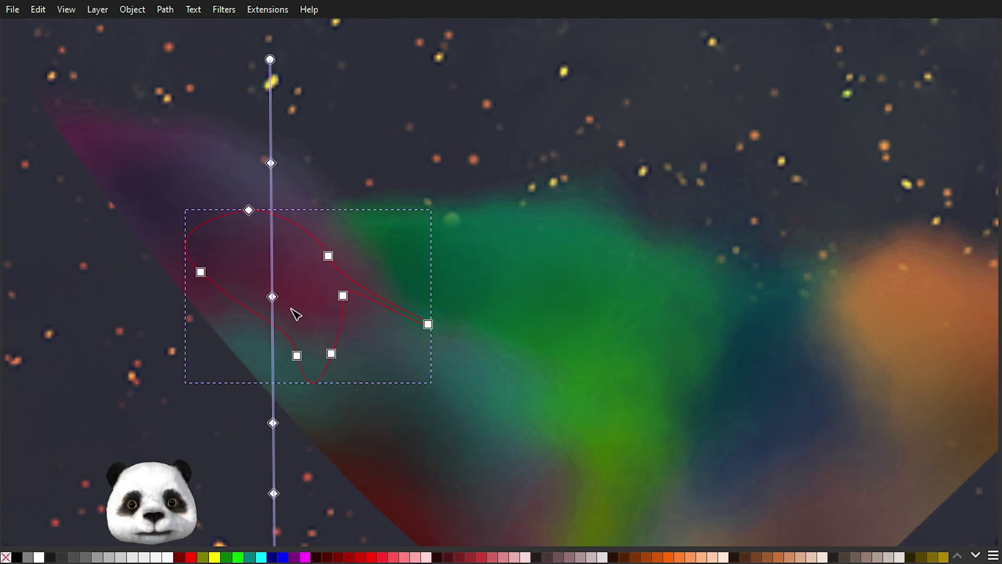
left_click(394, 298)
left_click(327, 272)
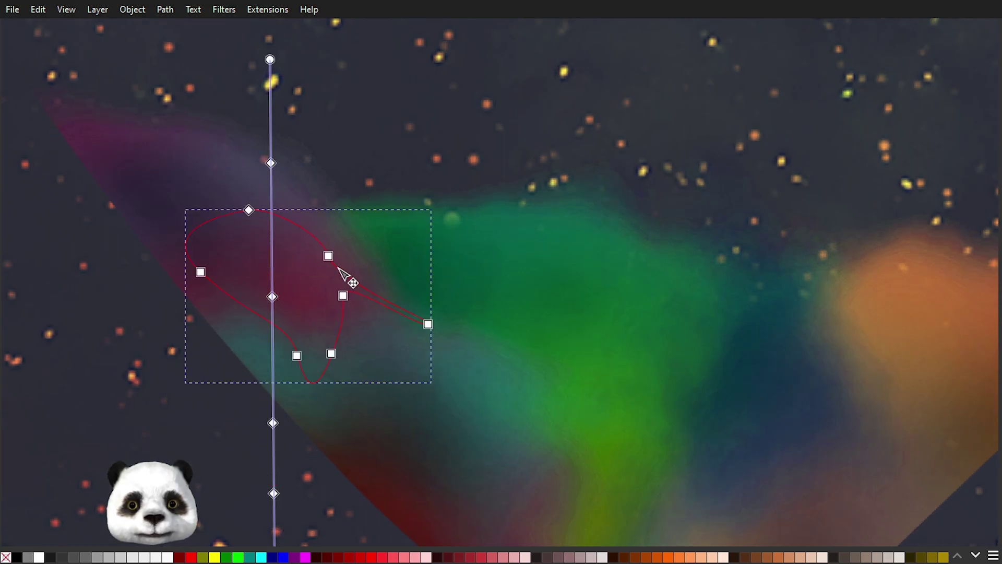
left_click_drag(329, 255, 353, 246)
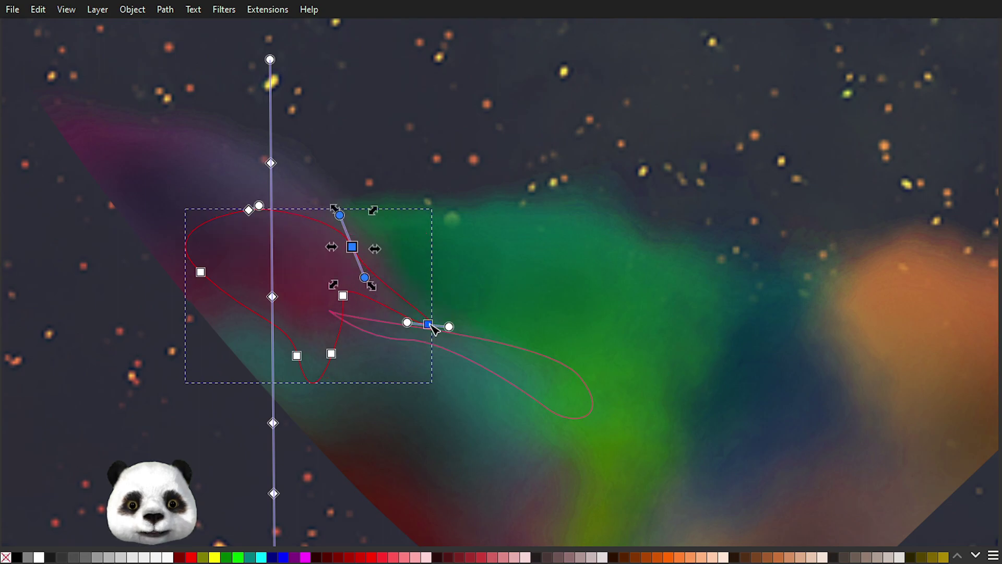
left_click_drag(428, 323, 441, 318)
left_click(344, 297, "shift")
left_click_drag(345, 296, 363, 318)
left_click(54, 396)
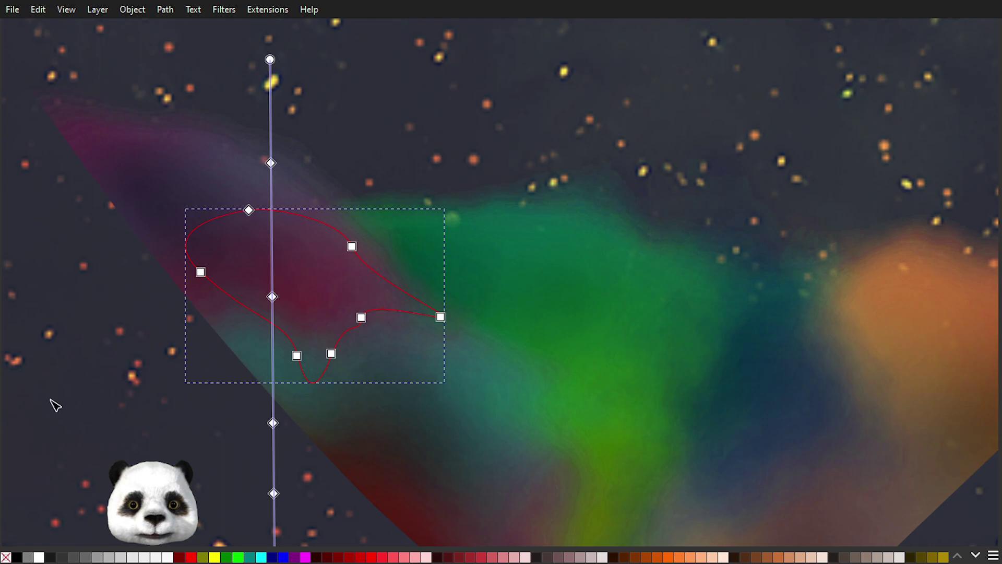
left_click(70, 404)
Step: Enlarge the blue patch just below the hourglass waist, moving its side outward and adding a node to raise its upper edge
scroll(75, 405, "down", 4)
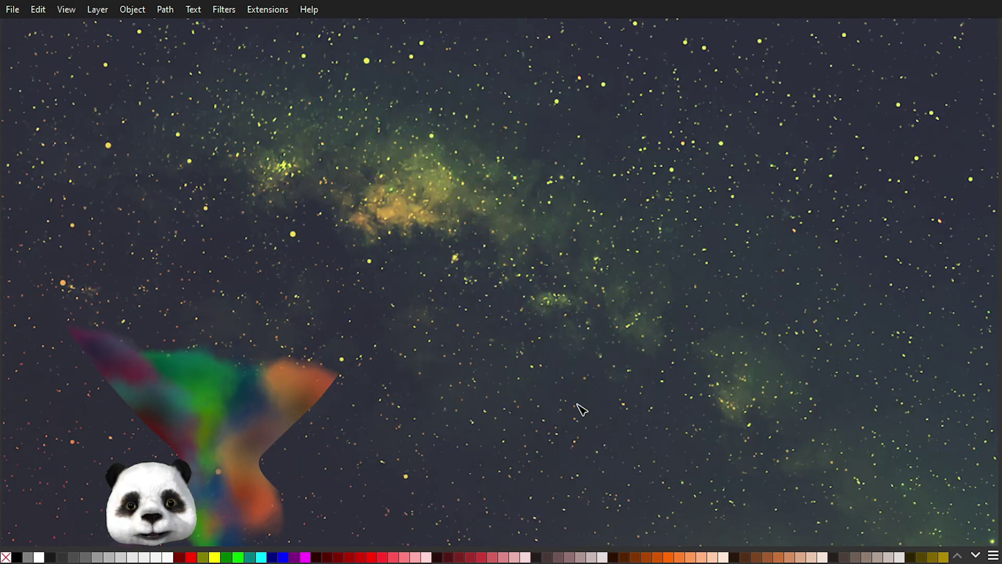
left_click_drag(571, 410, 687, 327)
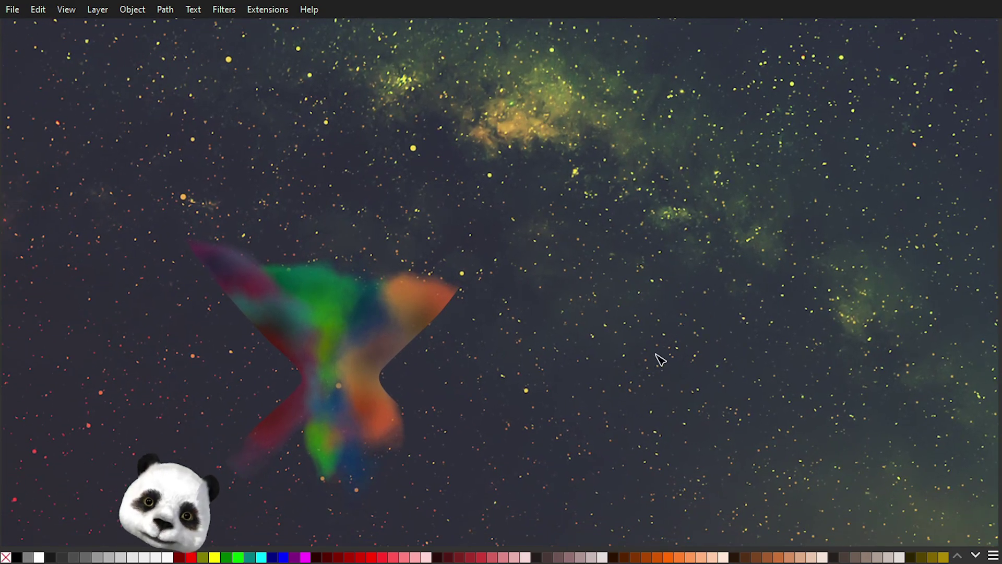
left_click_drag(577, 409, 707, 341)
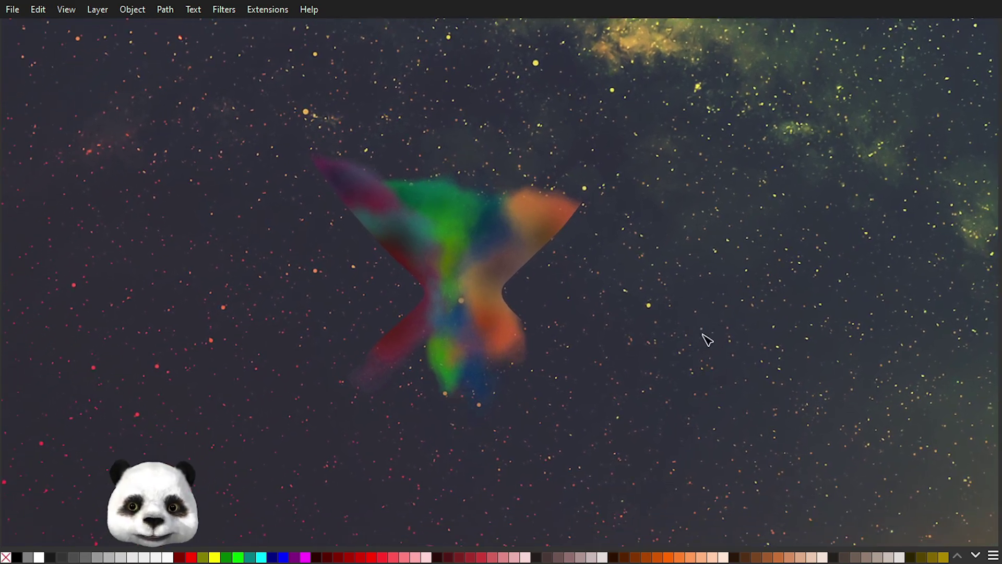
scroll(392, 415, "up", 2)
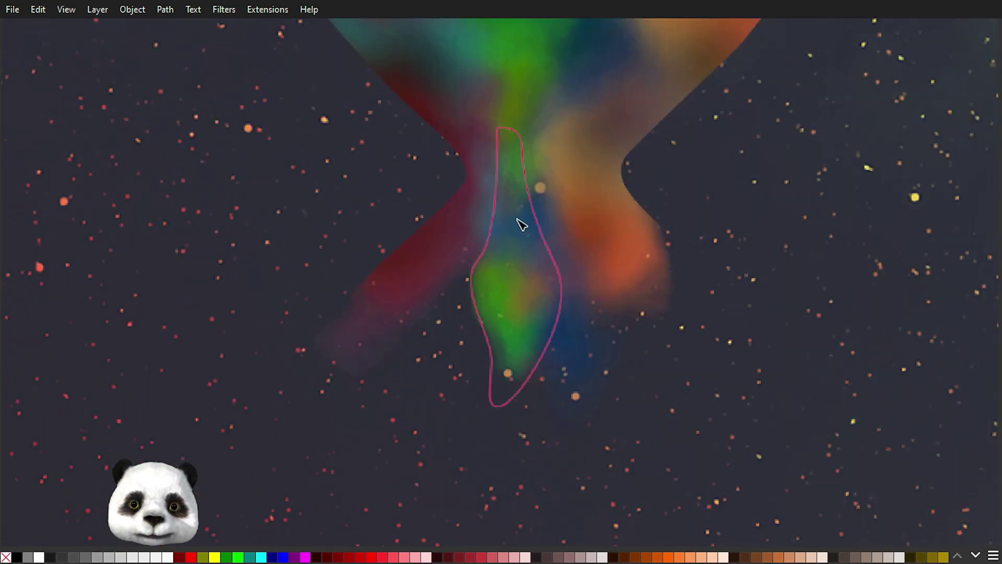
left_click(486, 210)
left_click(517, 358)
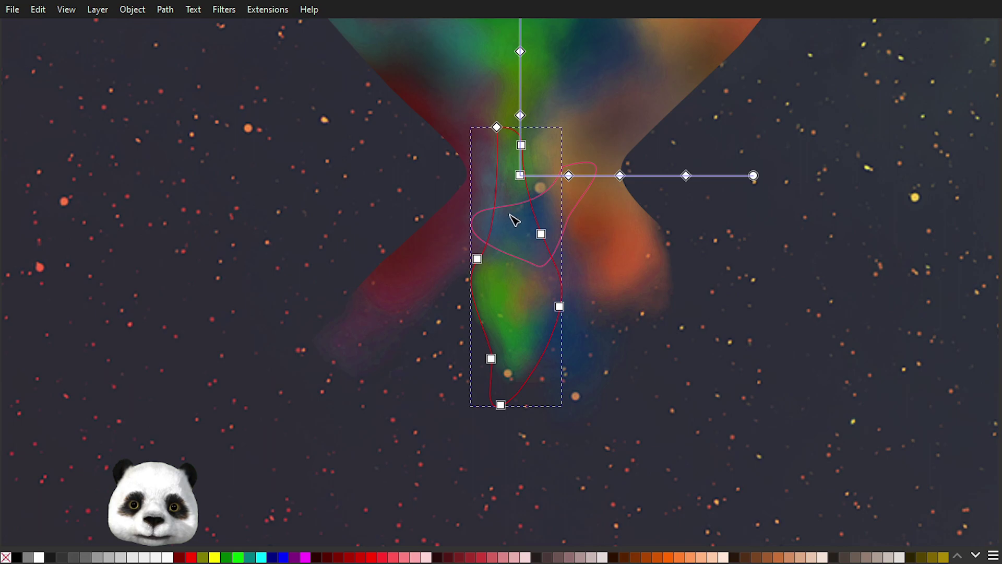
left_click(563, 219)
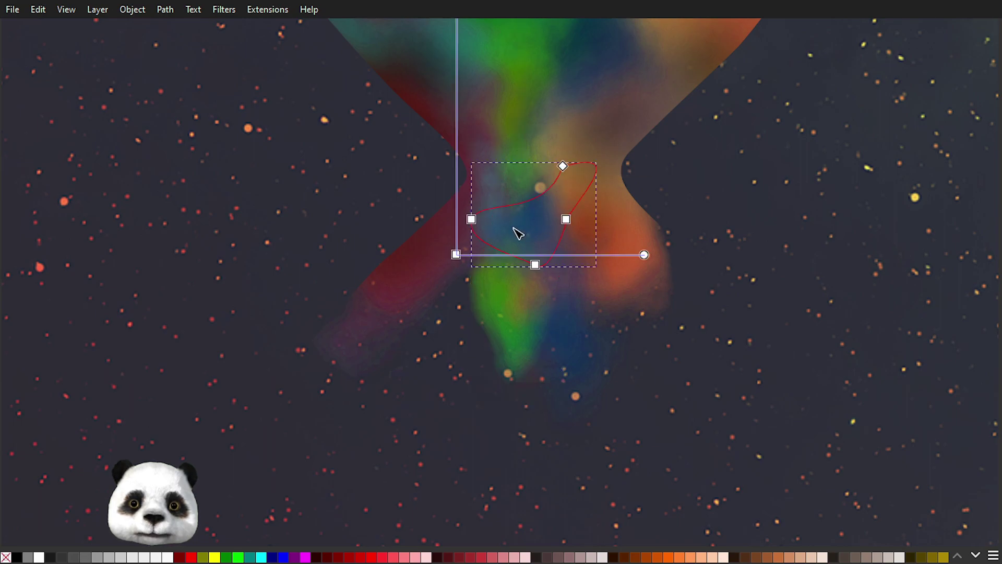
left_click(465, 214)
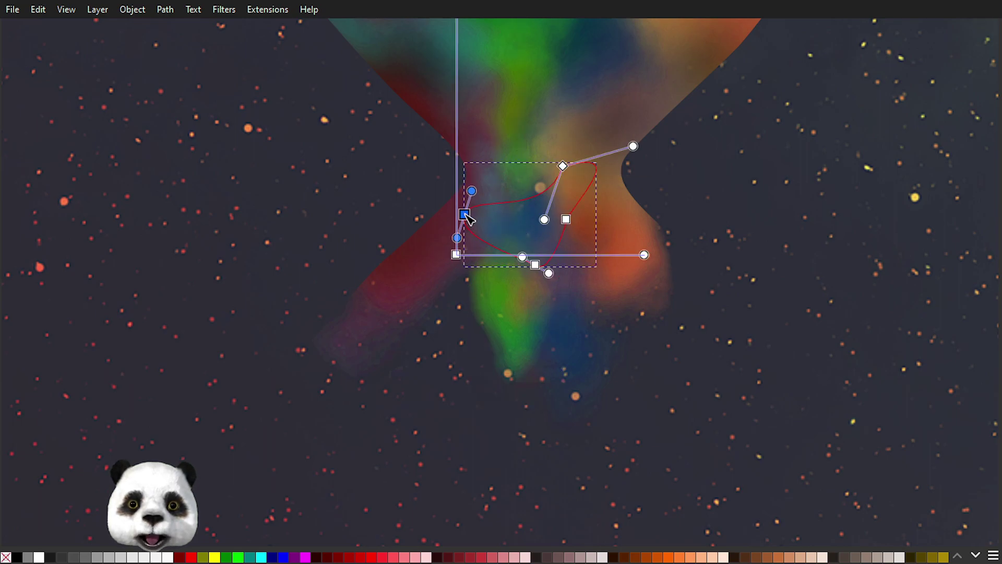
double_click(513, 201)
left_click_drag(513, 198, 506, 172)
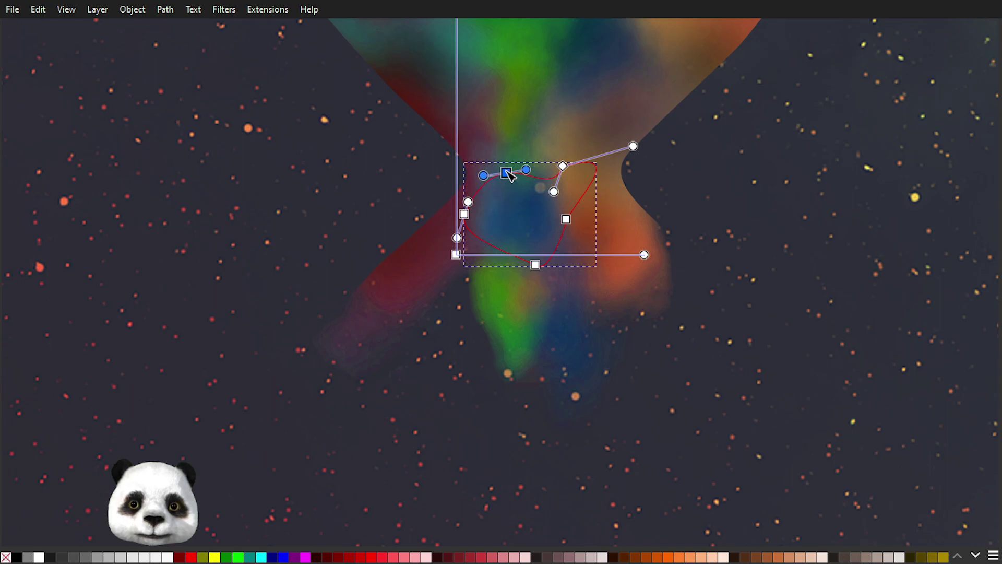
Step: Pull the inner node of the tan cloud at the hourglass waist slightly outward over the neighbouring green area
key("Escape")
key("Escape")
scroll(156, 209, "down", 2)
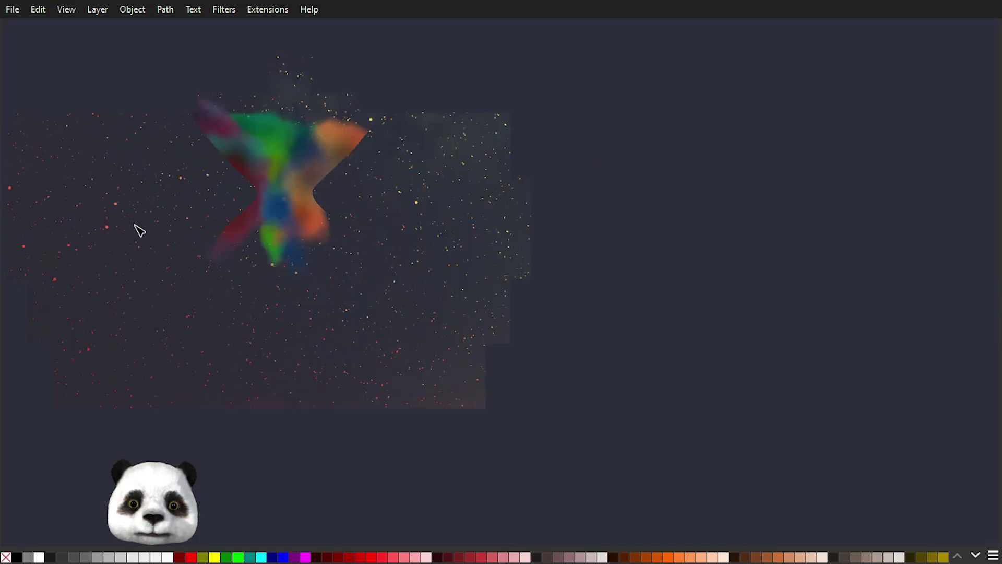
left_click_drag(423, 362, 514, 471)
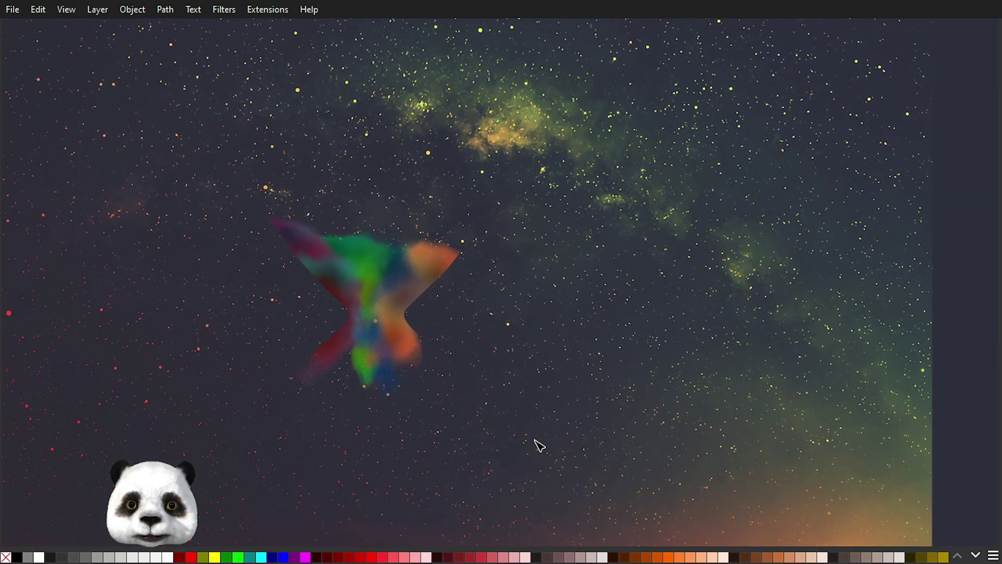
scroll(329, 385, "up", 5)
scroll(396, 493, "up", 3)
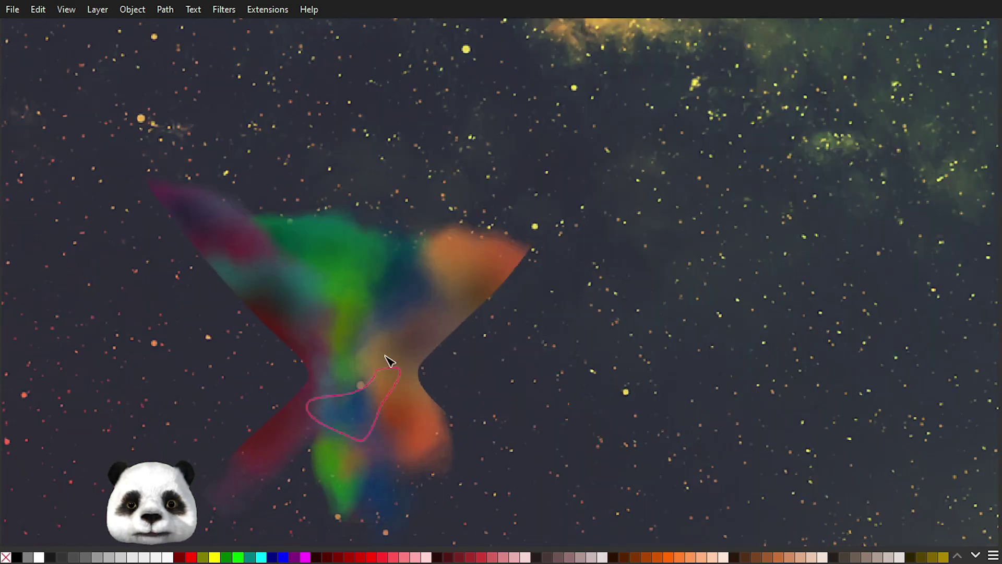
left_click(382, 369)
left_click_drag(362, 350, 352, 365)
left_click(692, 398)
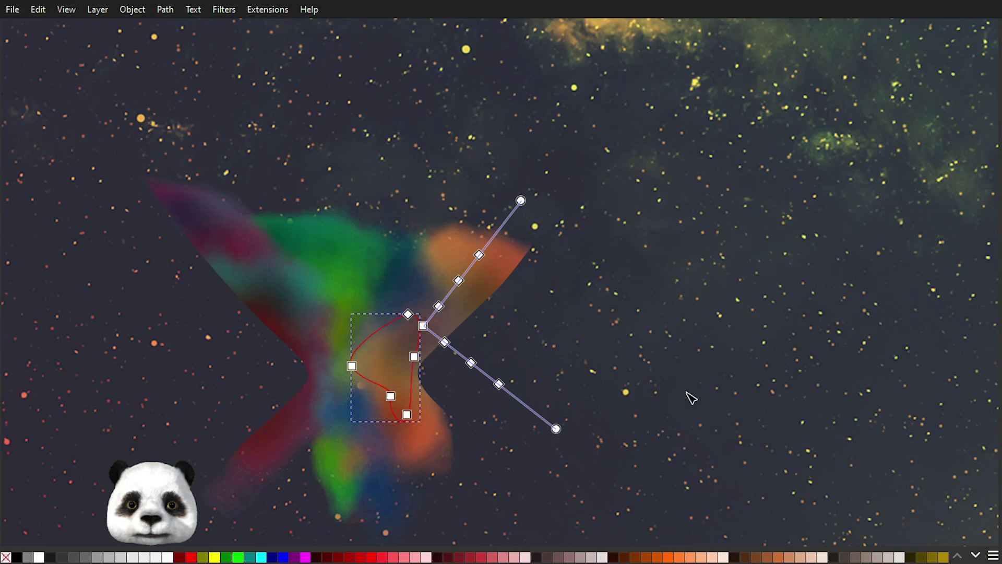
scroll(697, 399, "down", 3)
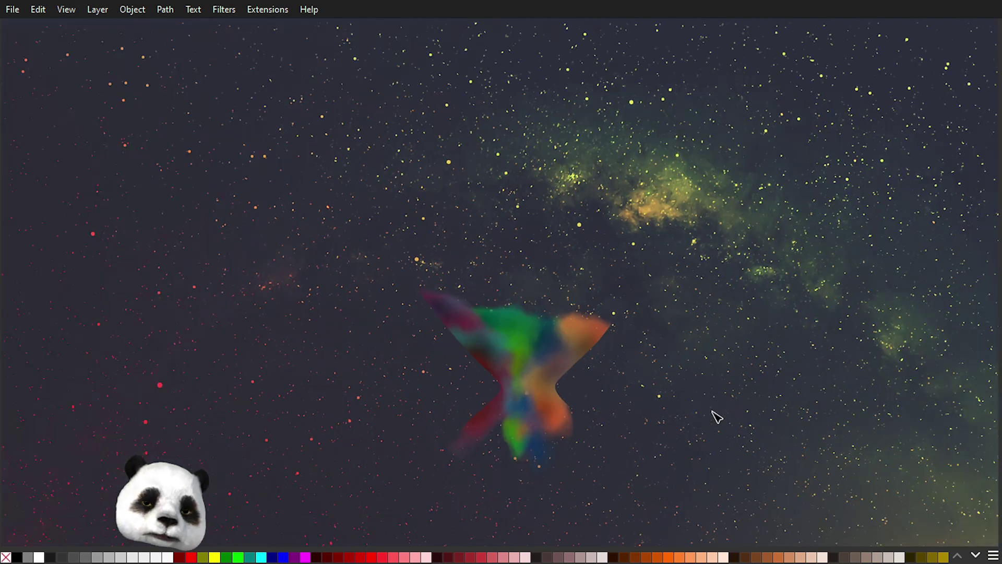
Step: Stretch the tan cloud further across the hourglass waist so it reaches the dark red cloud on the opposite side
scroll(679, 414, "up", 1)
scroll(569, 400, "left", 2)
scroll(492, 384, "up", 2)
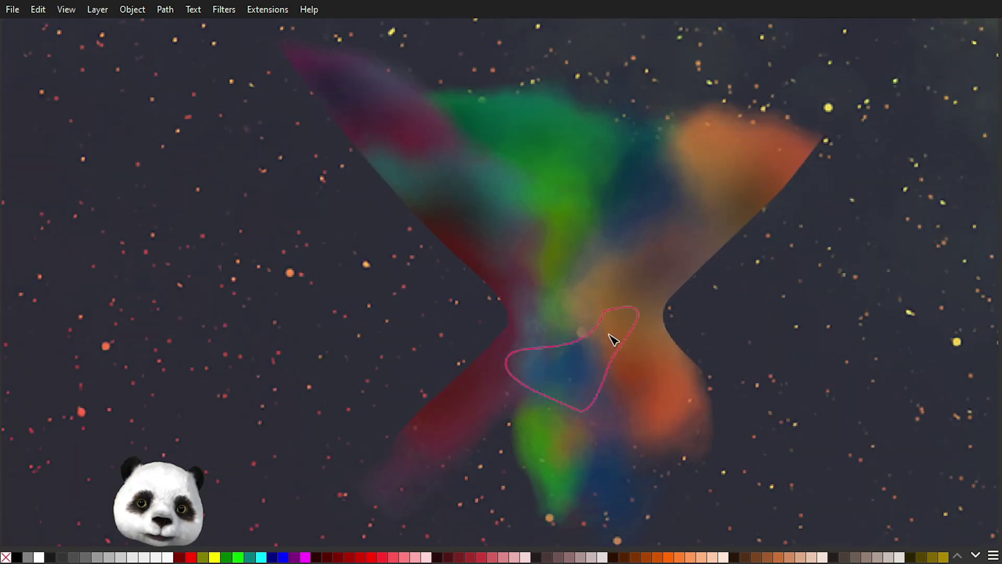
left_click(604, 302)
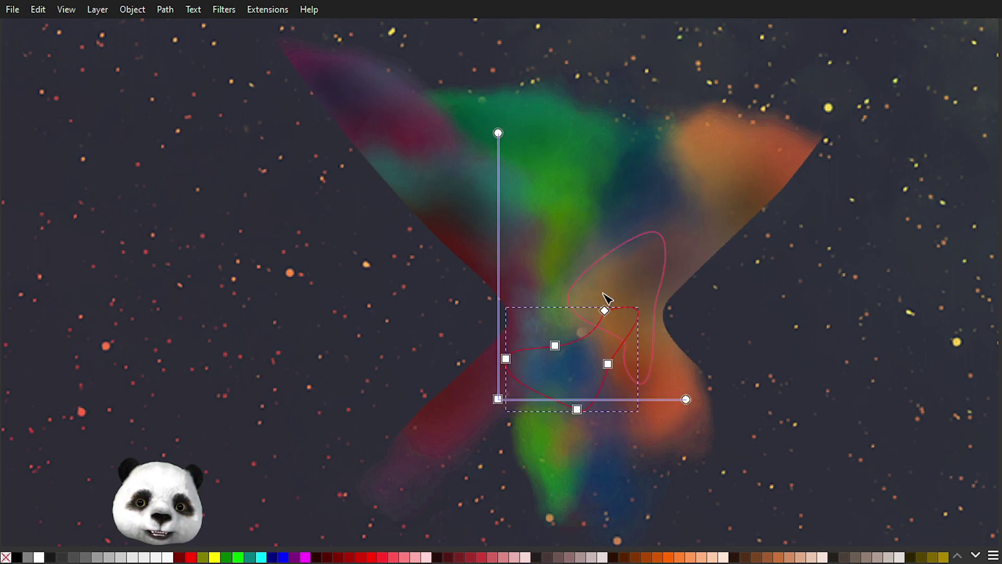
left_click_drag(569, 305, 533, 313)
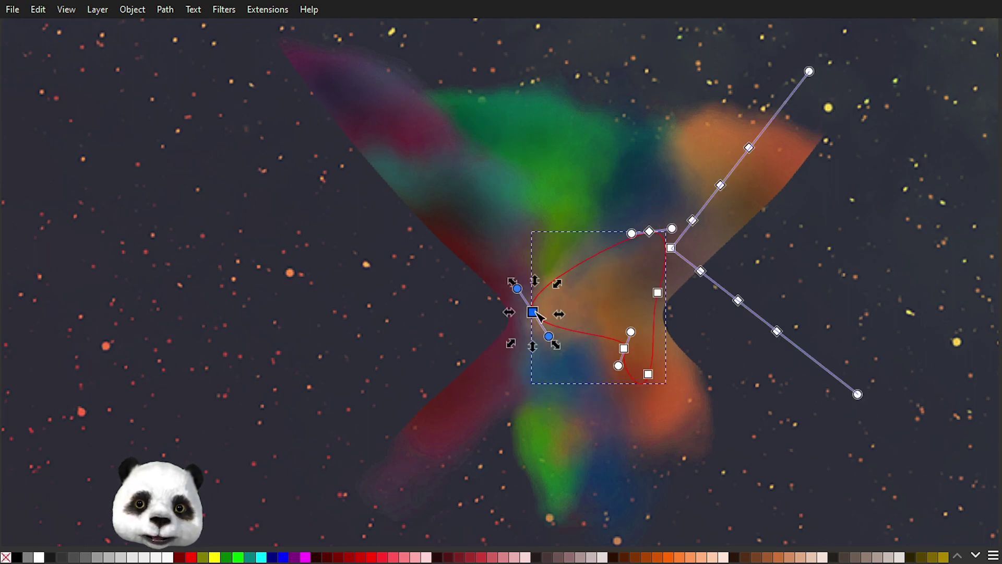
left_click(851, 417)
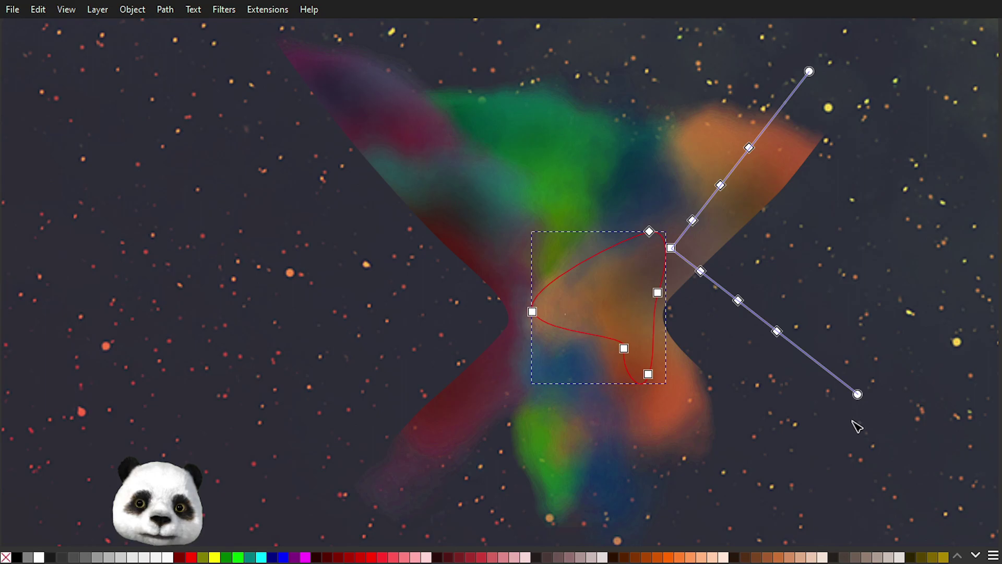
left_click(852, 421)
scroll(853, 422, "down", 3)
left_click_drag(883, 418, 681, 378)
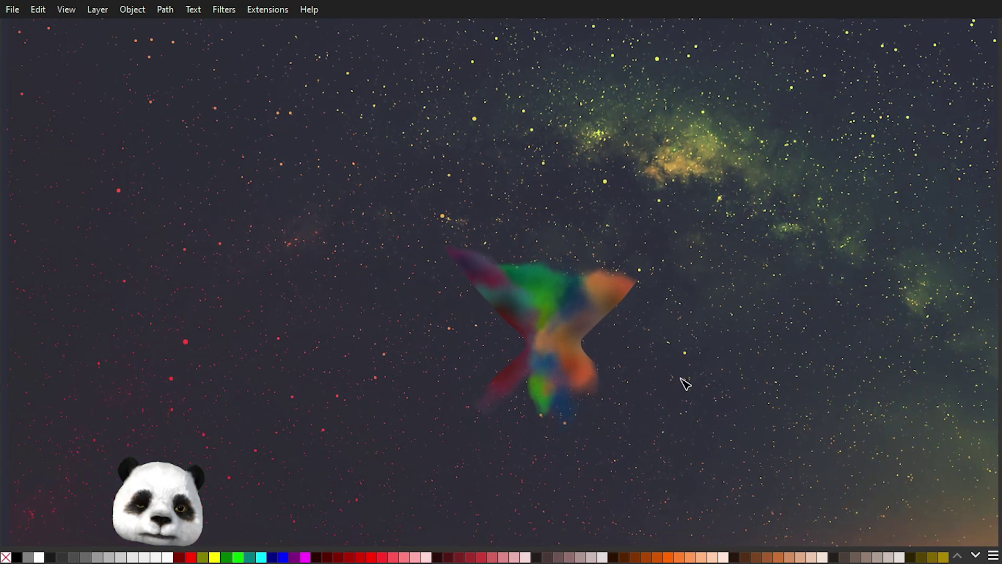
Step: Reshape the red-orange cloud below the waist, lowering its inner edge and extending its tip down and outward
scroll(651, 405, "up", 3)
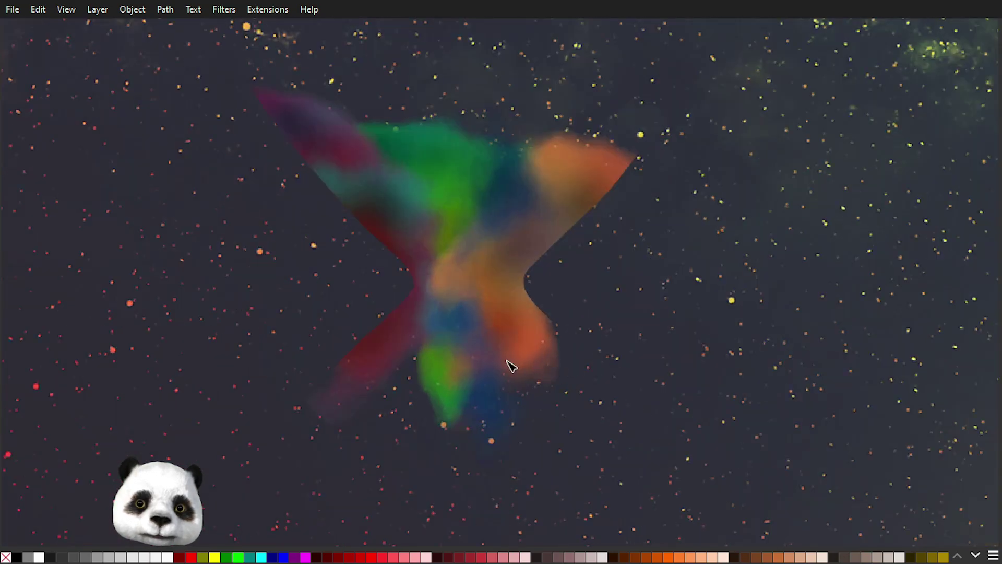
left_click(544, 365)
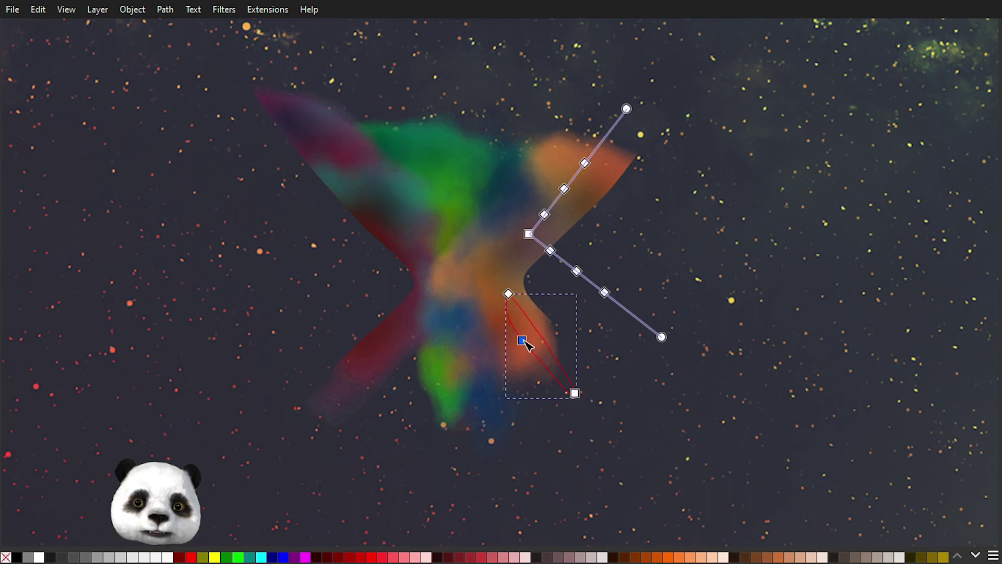
left_click_drag(523, 340, 522, 354)
left_click_drag(582, 401, 604, 442)
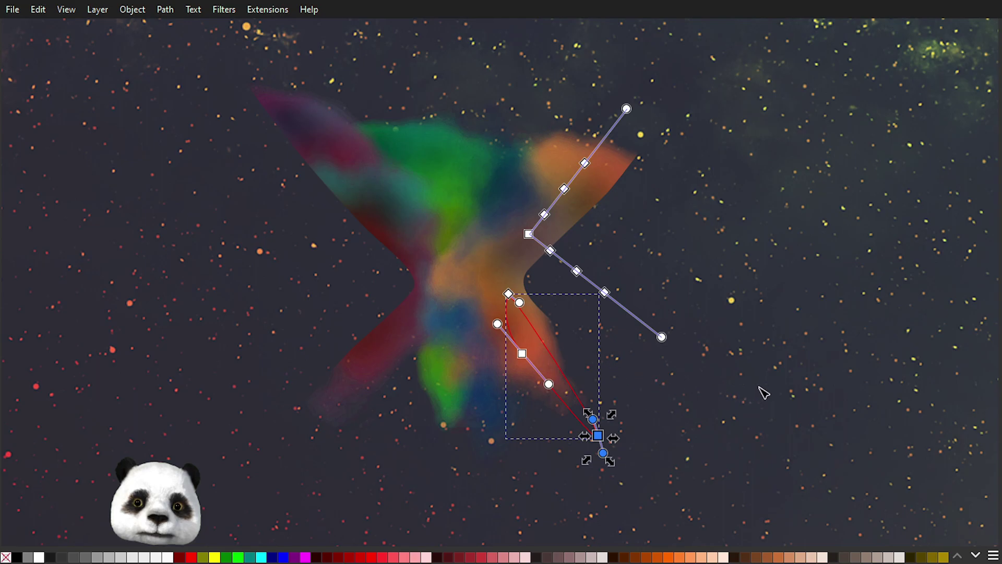
key("Escape")
scroll(768, 395, "down", 3)
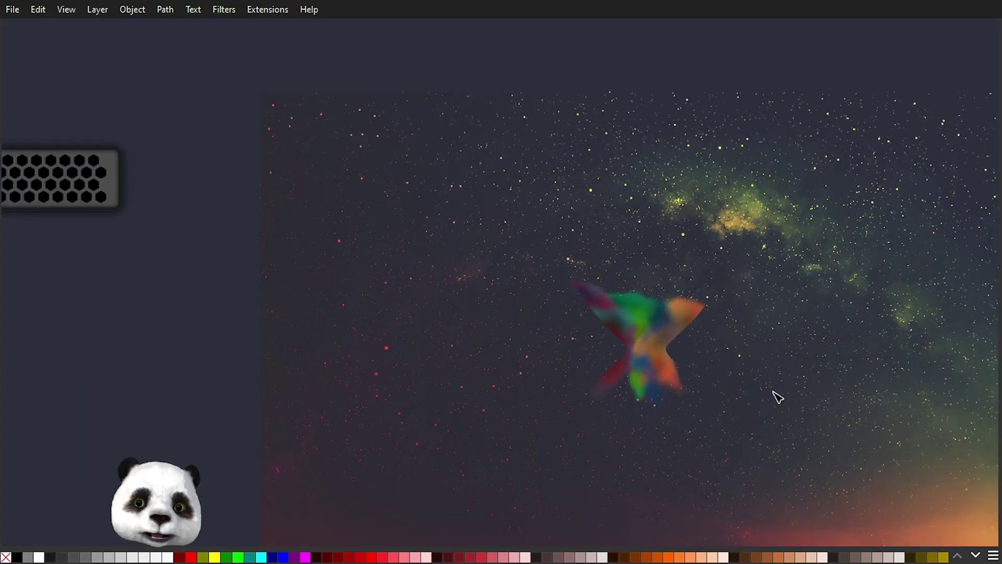
Step: Reshape the red-orange cloud at the hourglass's upper right tip, shifting its upper-edge node outward to sharpen the point
scroll(777, 396, "up", 3)
left_click(625, 224)
scroll(624, 224, "up", 1)
left_click(619, 217)
mouse_move(619, 217)
left_mouse_down()
mouse_move(640, 219)
mouse_move(639, 261)
mouse_move(666, 217)
mouse_move(628, 209)
left_mouse_up()
left_click(783, 242)
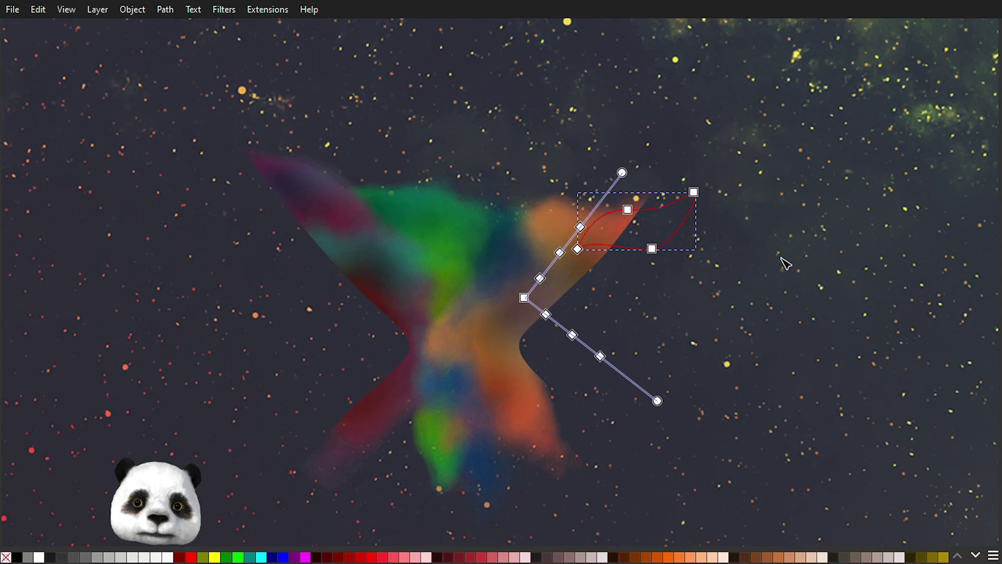
left_click(771, 292)
scroll(723, 313, "down", 3)
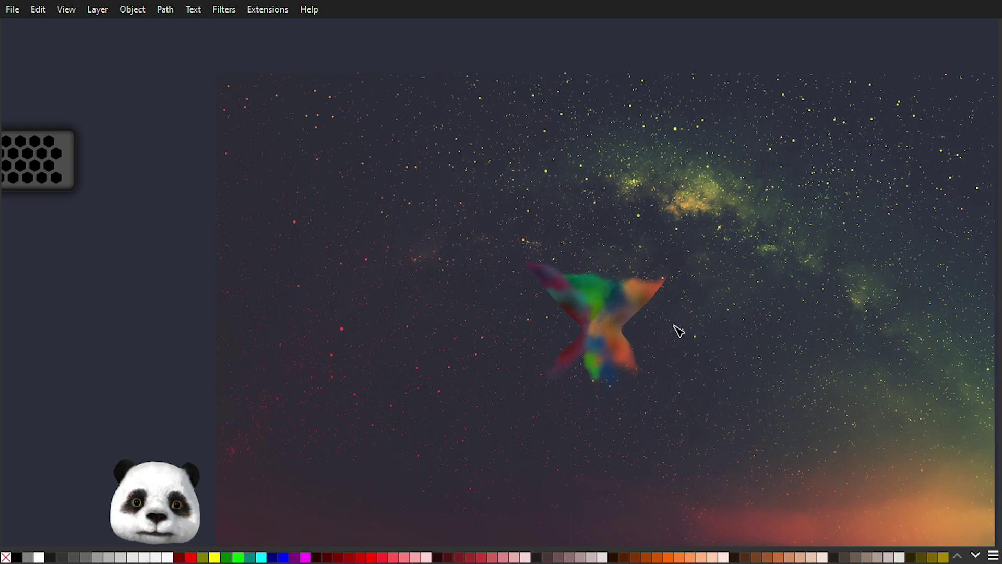
Step: Adjust the upper edge of the flat dark blue patch between the green and orange clouds by moving its top node
scroll(679, 330, "up", 4)
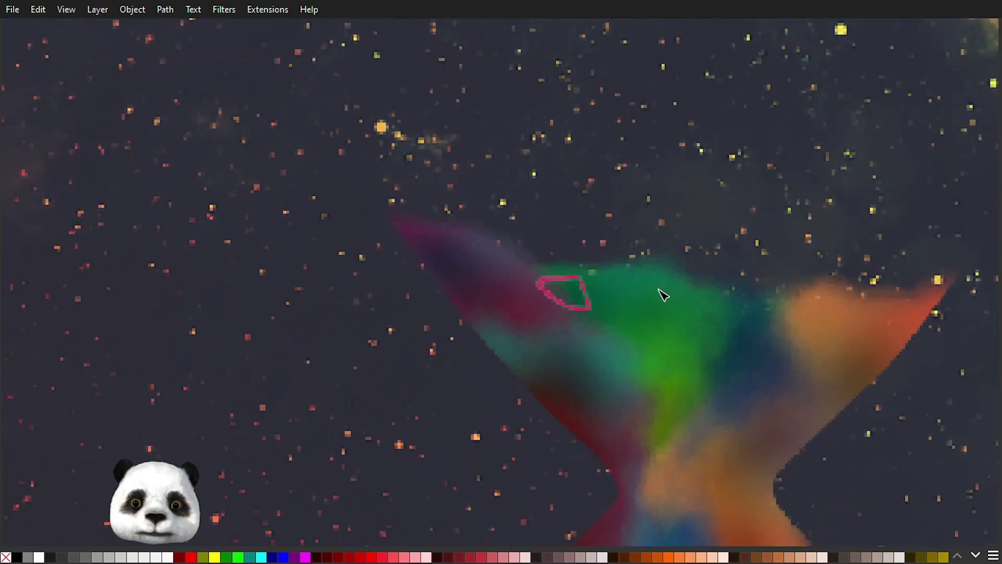
left_click(761, 338)
mouse_move(737, 322)
left_mouse_down()
mouse_move(760, 335)
mouse_move(744, 330)
left_mouse_up()
left_click(287, 329)
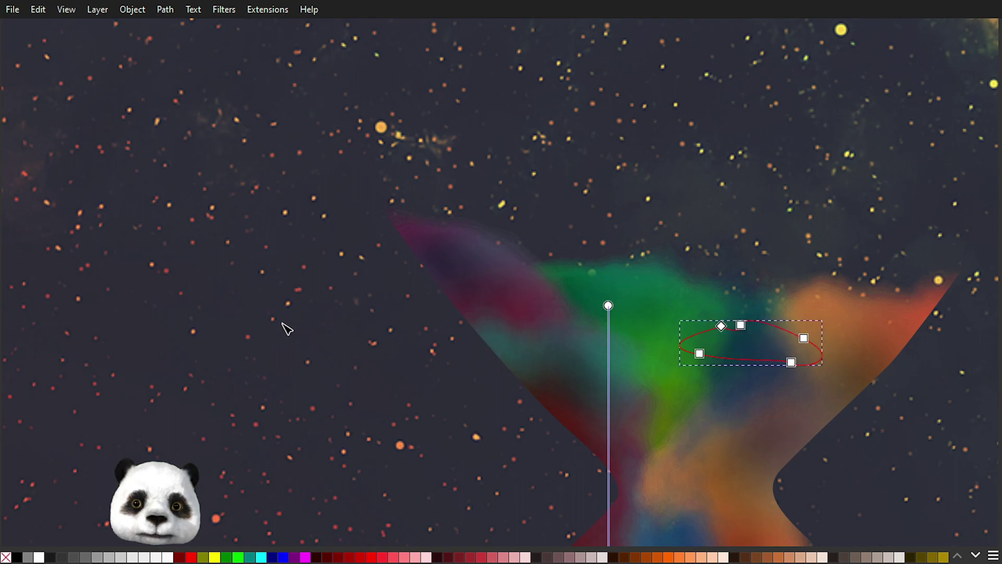
scroll(287, 329, "down", 5)
left_click_drag(515, 423, 573, 355)
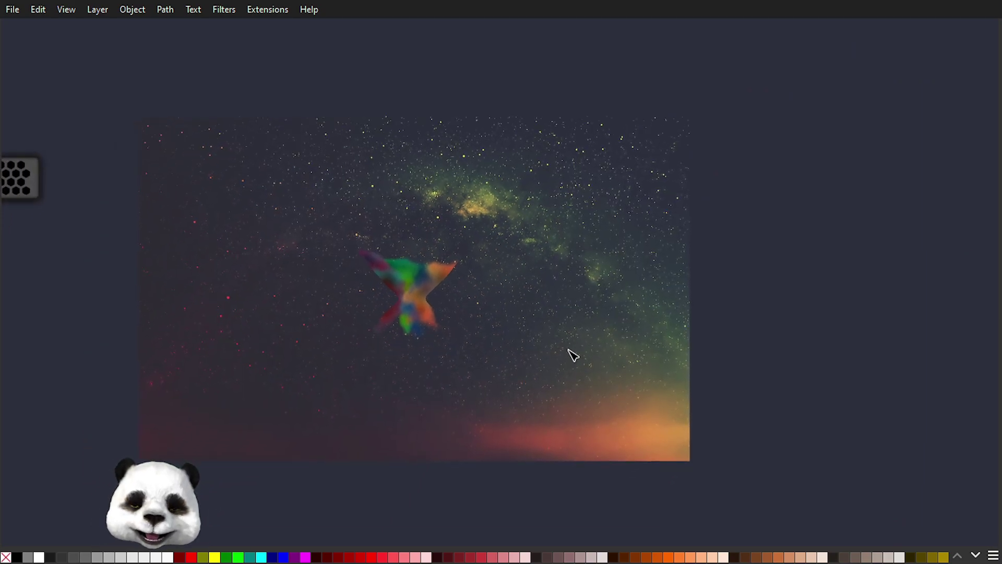
Step: Widen the crimson cloud at the hourglass's lower left by pulling its lower inner edge outward
scroll(405, 347, "up", 4)
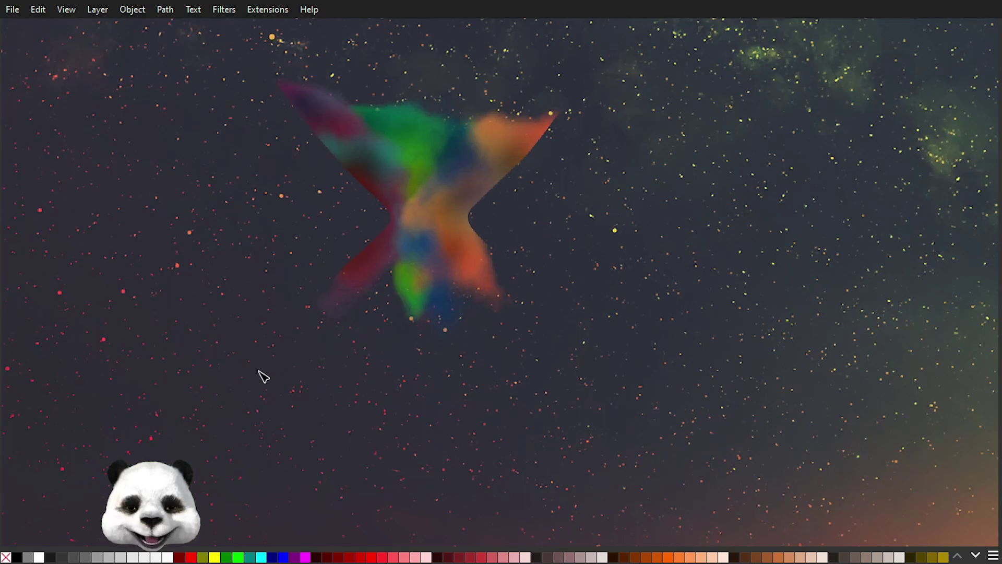
scroll(373, 268, "up", 1)
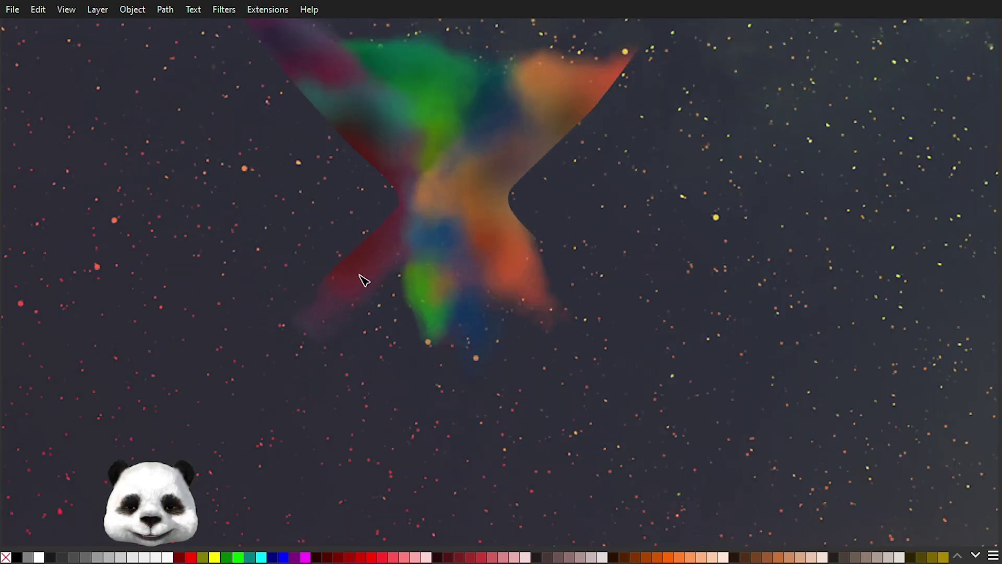
left_click(376, 286)
left_click_drag(352, 290, 364, 303)
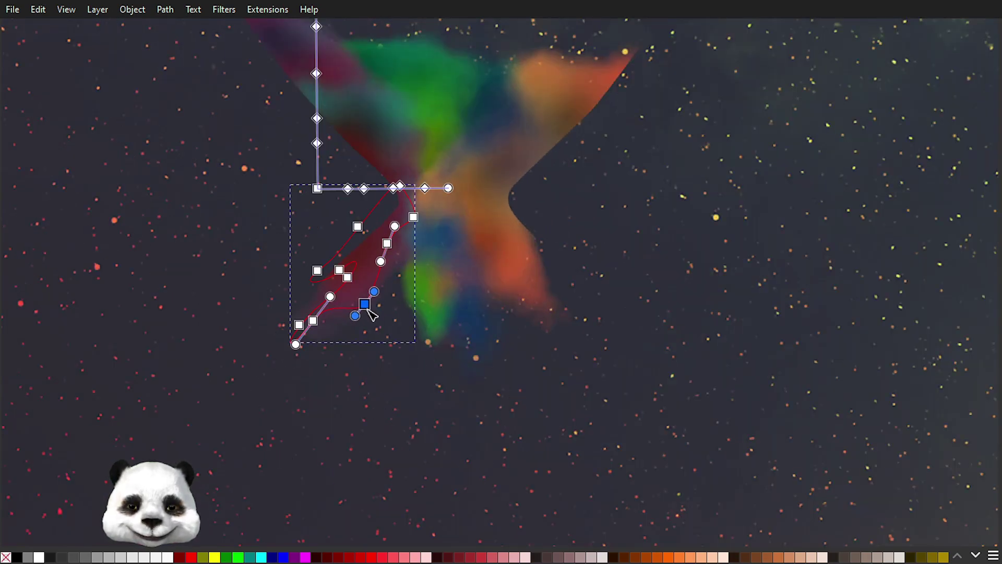
left_click(175, 276)
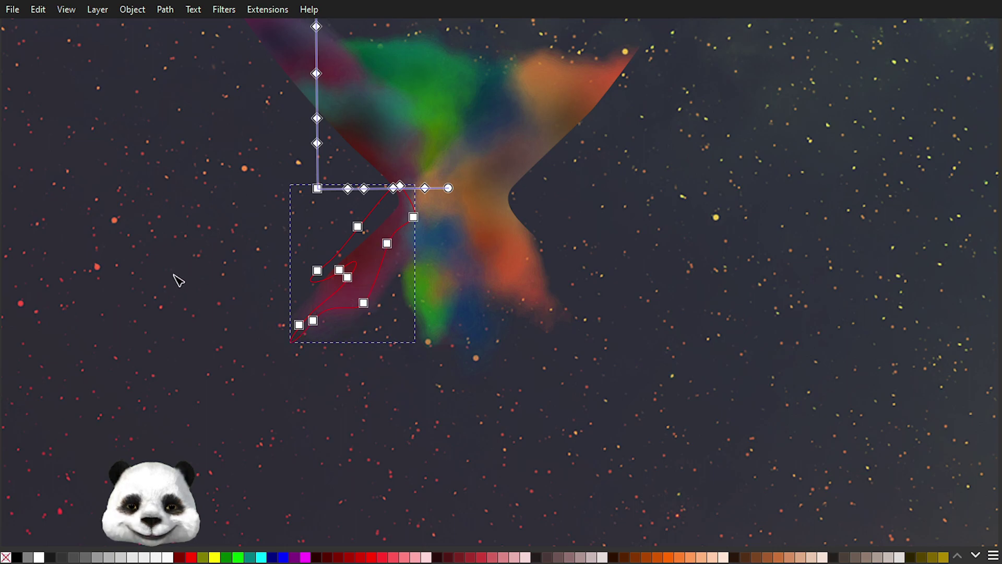
Step: Reshape the teal patch between the crimson and lower green clouds, stretching it downward and moving its inner node beside the green cloud
left_click(397, 278)
left_click(387, 279)
left_click_drag(386, 280, 385, 367)
left_click_drag(403, 270, 411, 271)
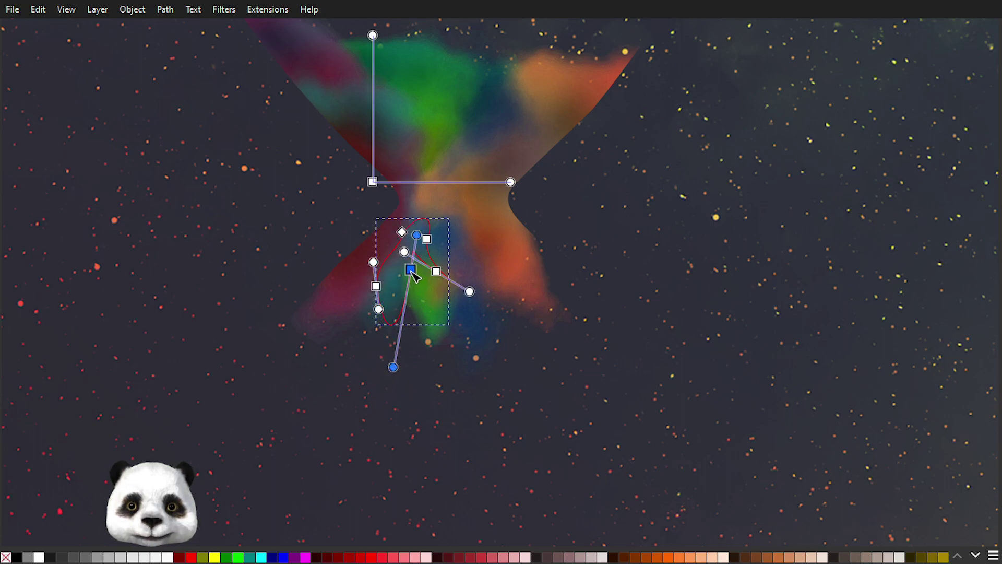
left_click(86, 218)
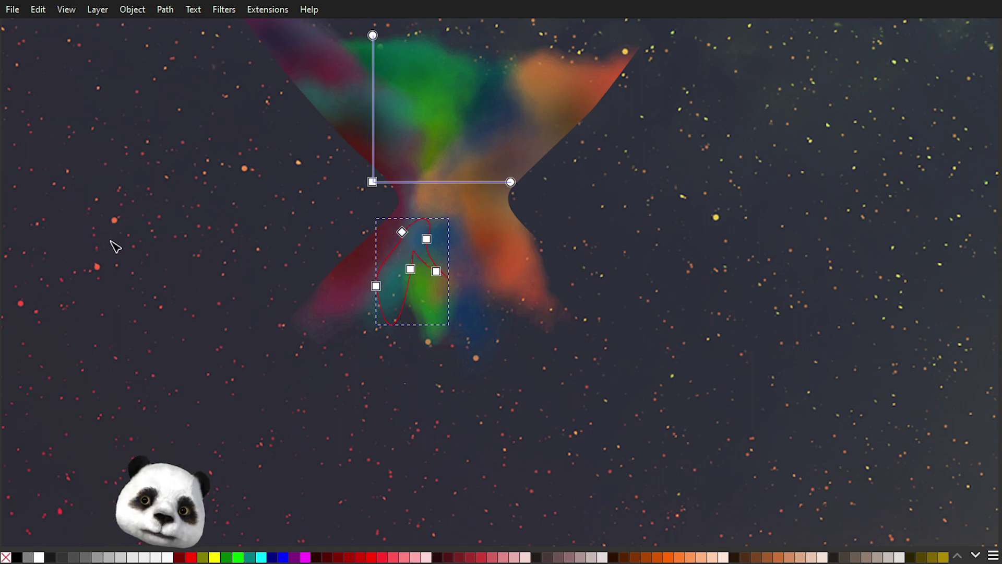
left_click(112, 240)
scroll(118, 282, "down", 1)
scroll(124, 287, "down", 1)
left_click_drag(477, 378, 601, 431)
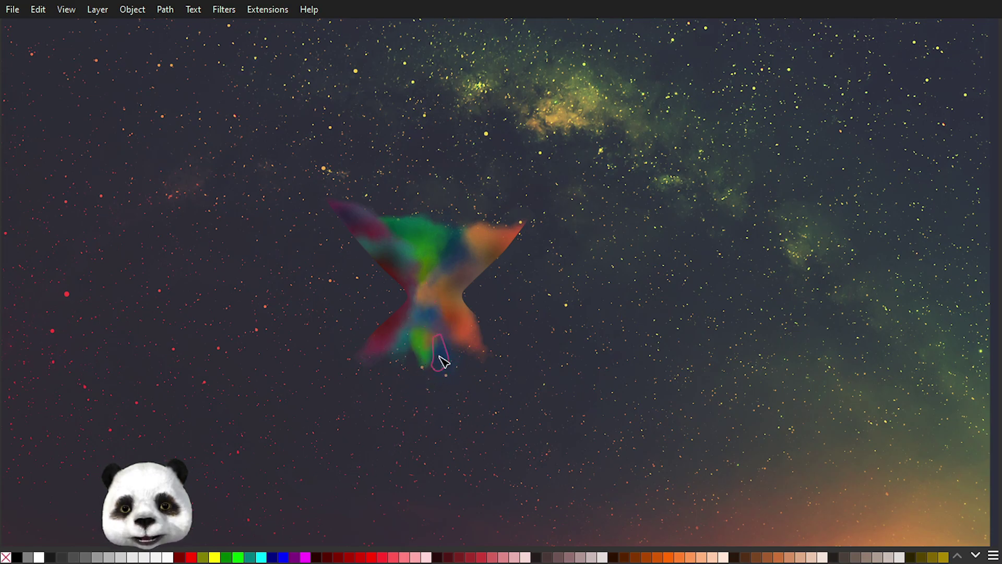
Step: Examine the lower cloud edges and display the hourglass clip outline around the cloud group
mouse_move(421, 339)
left_mouse_down()
mouse_move(423, 360)
mouse_move(407, 369)
left_mouse_up()
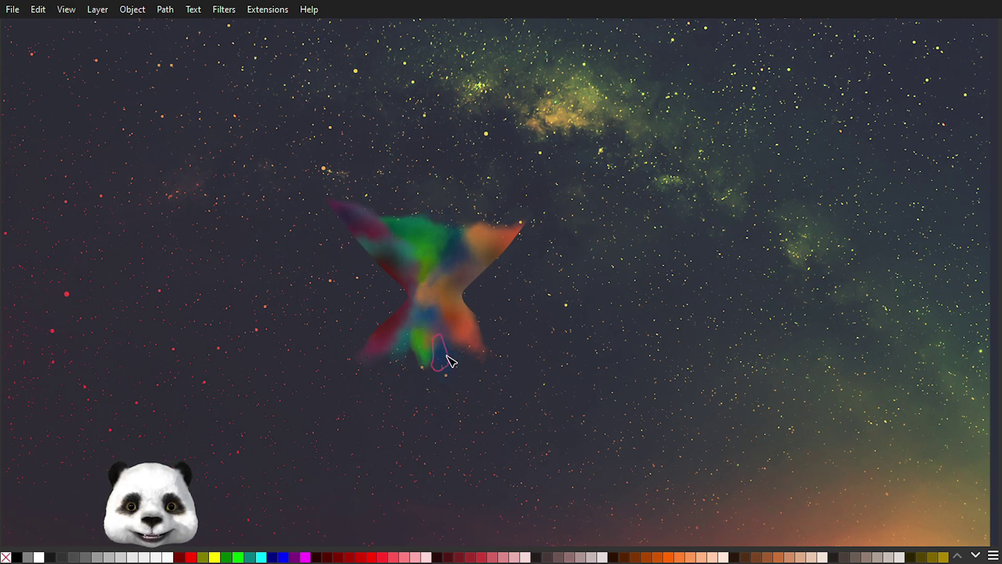
scroll(446, 367, "up", 2)
scroll(468, 439, "up", 2)
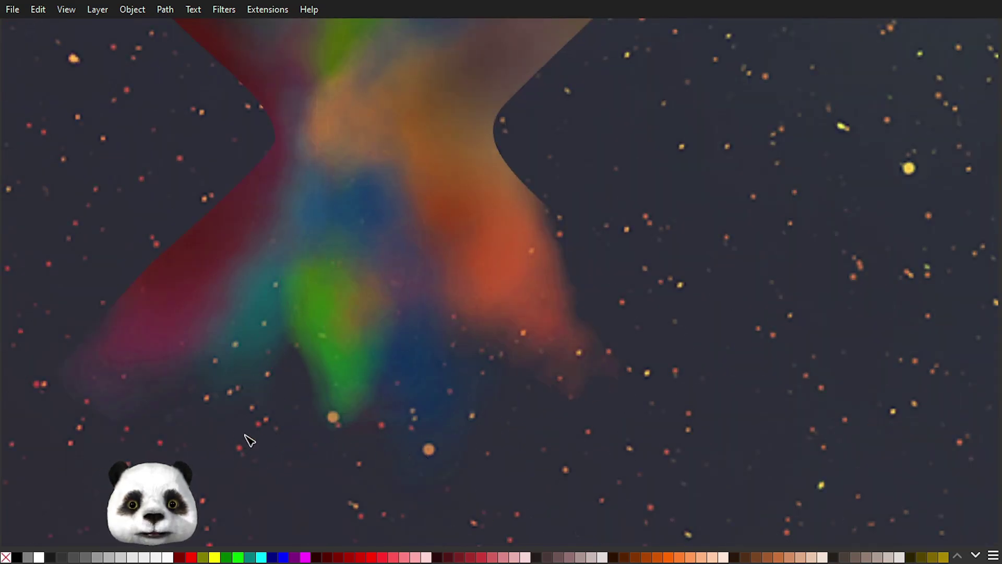
scroll(349, 432, "down", 8)
scroll(349, 432, "left", 5)
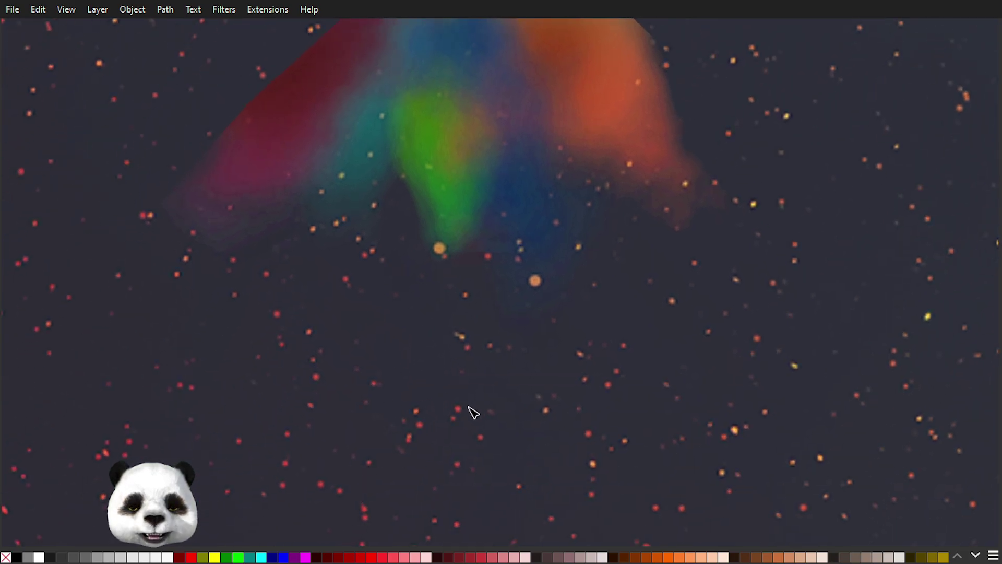
scroll(476, 409, "down", 1)
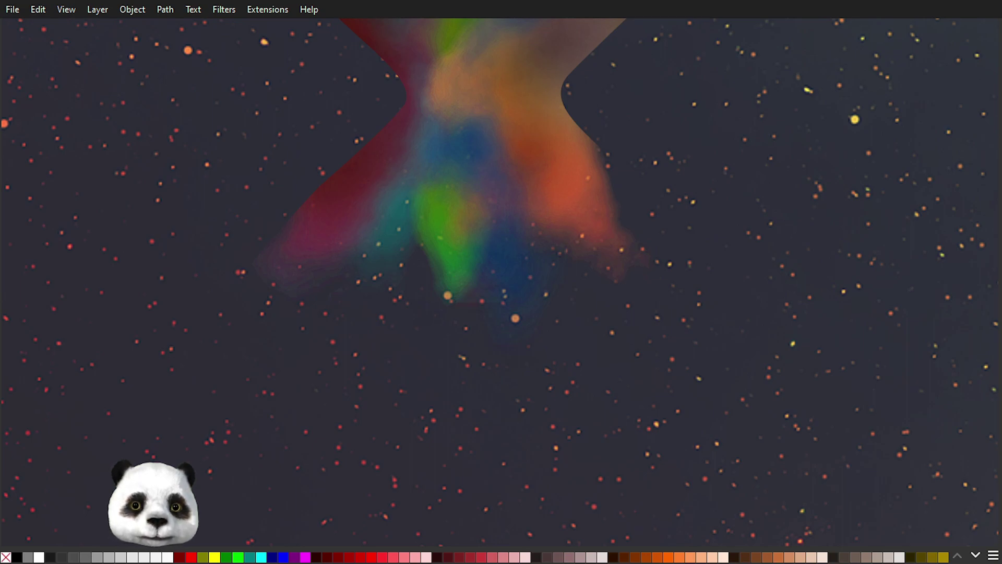
left_click(470, 209)
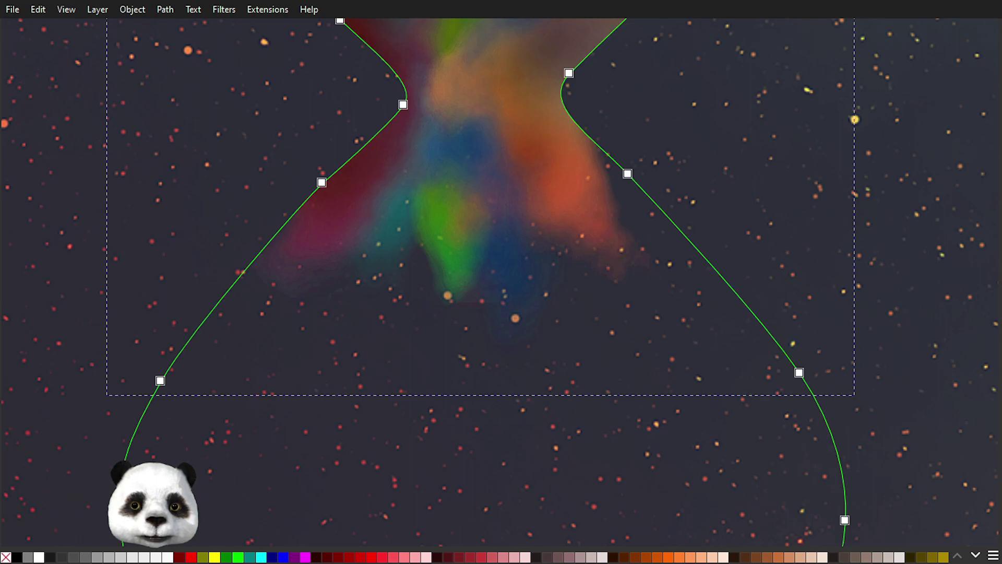
key("Escape")
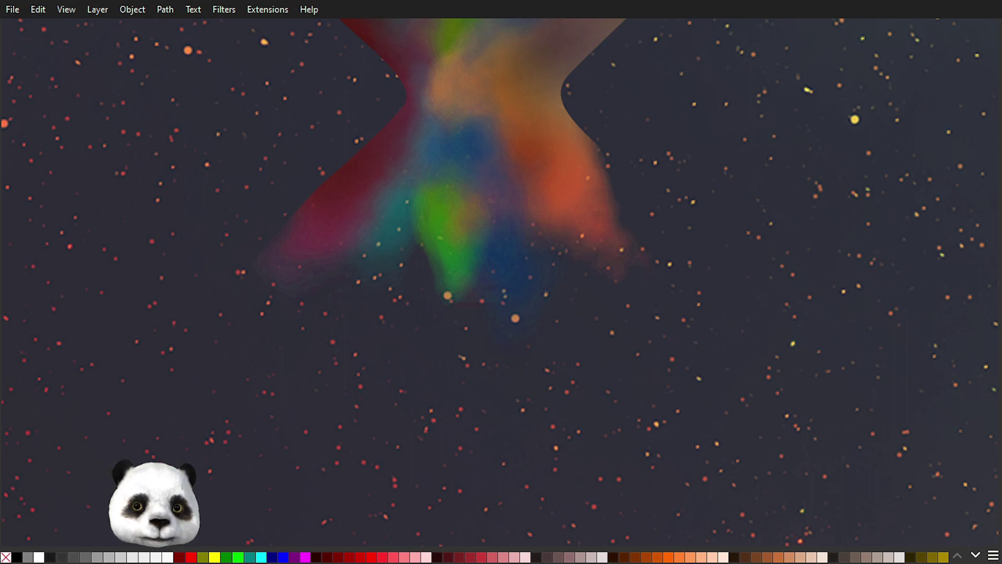
Step: Reveal the grey hourglass shape behind the colourful clouds so it serves as their backdrop
left_click(472, 157)
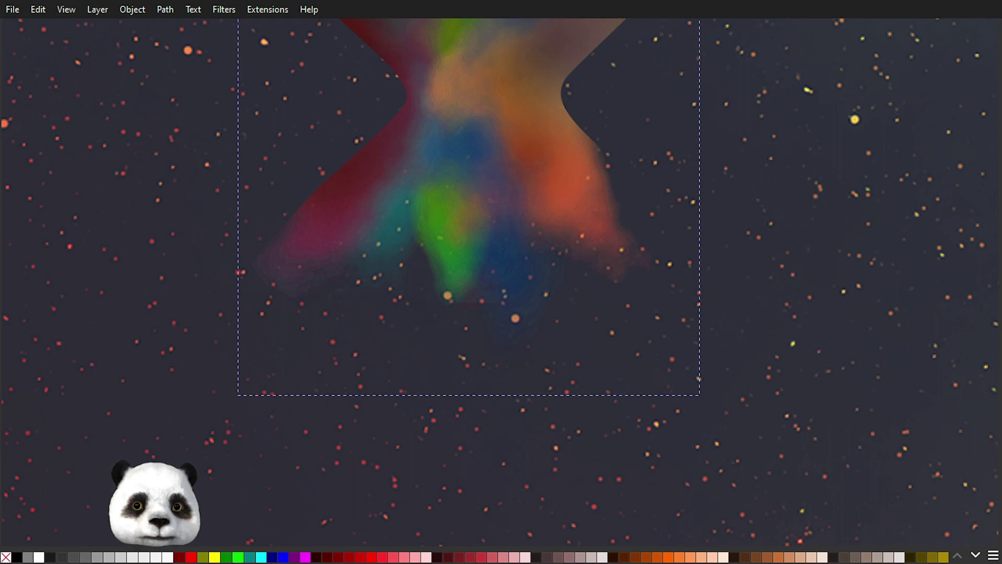
scroll(679, 201, "down", 2)
left_click_drag(738, 183, 664, 290)
scroll(665, 291, "up", 1)
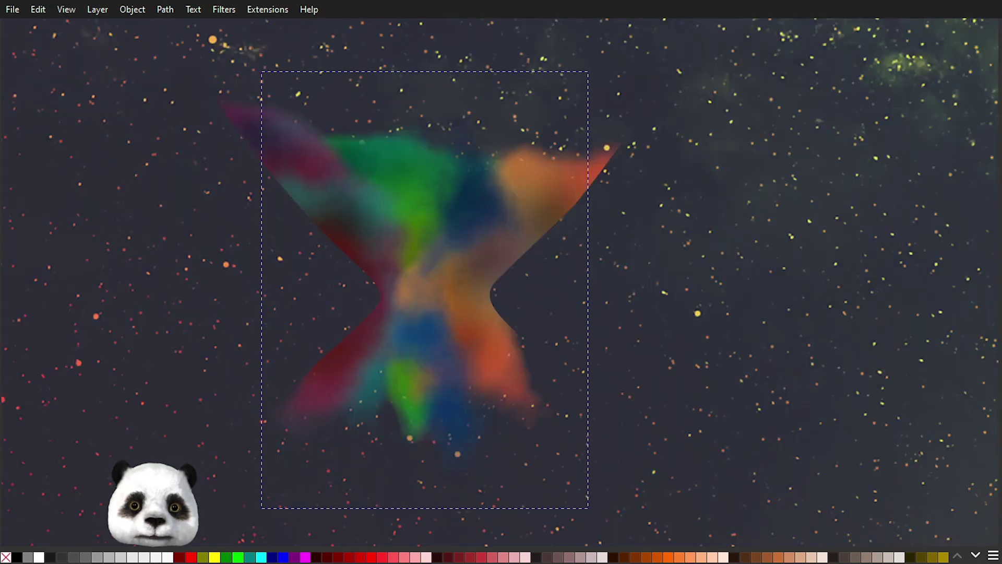
scroll(828, 249, "down", 2, "ctrl")
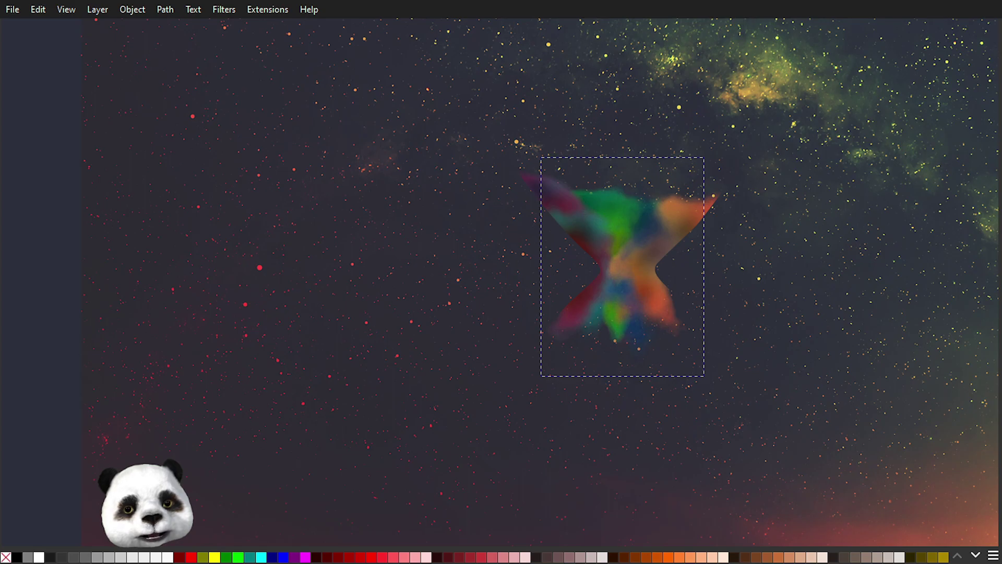
key("Escape")
key("ctrl+a")
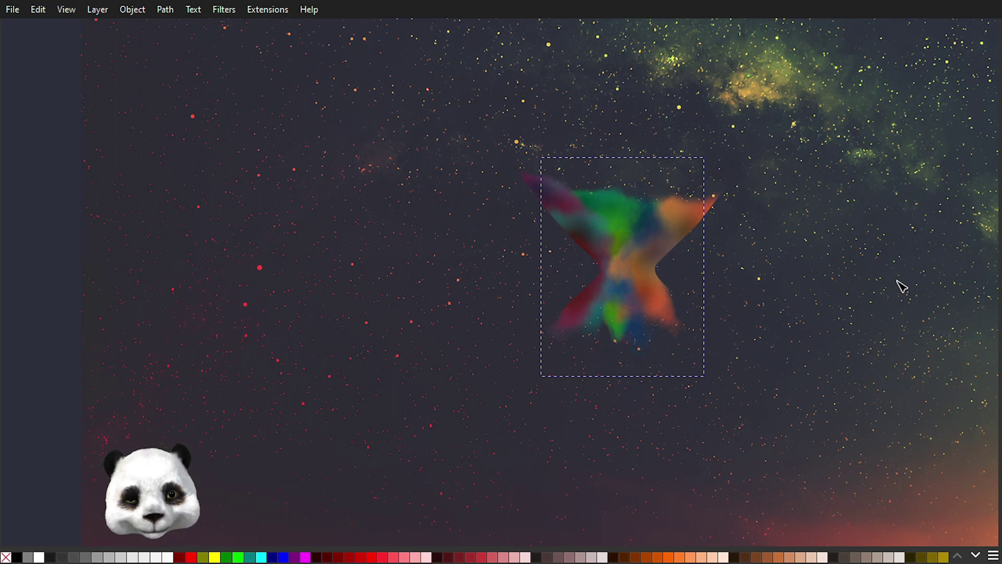
scroll(810, 293, "up", 2)
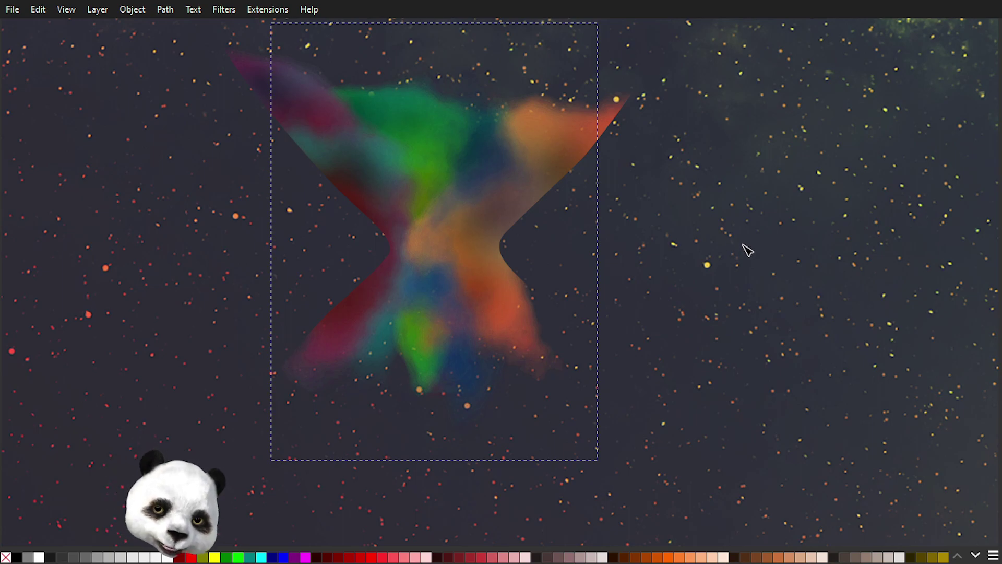
key("g")
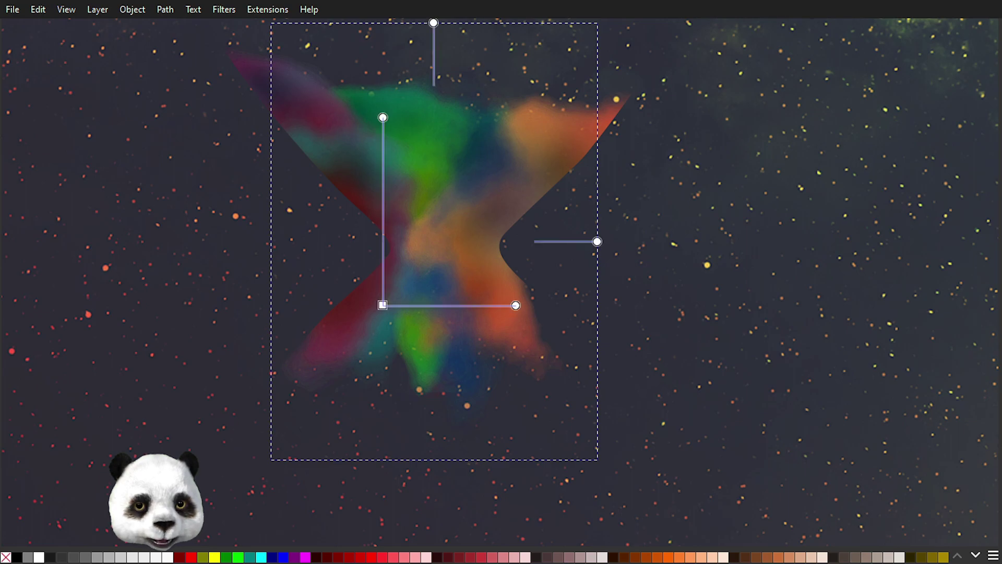
key("b")
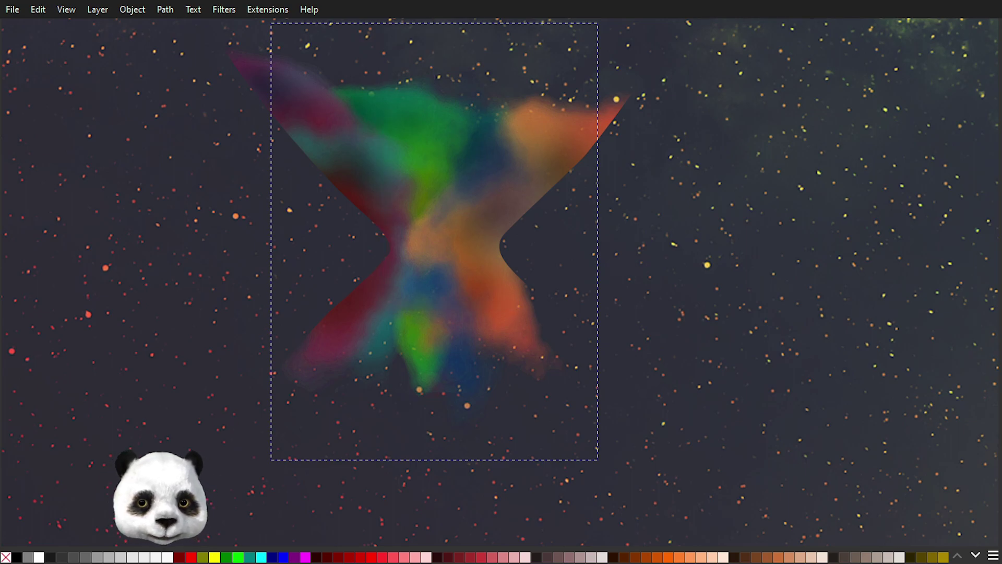
key("Escape")
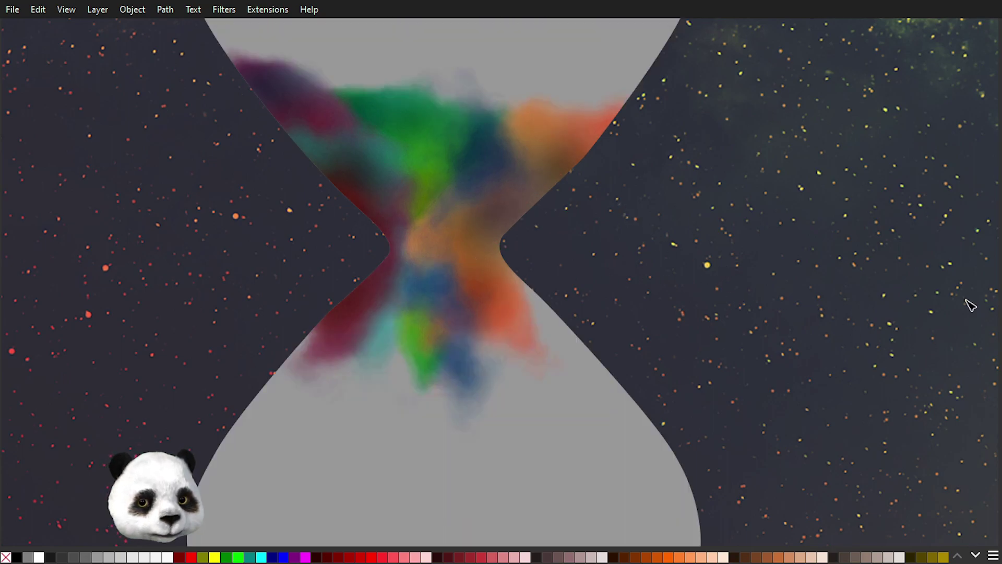
scroll(682, 226, "down", 4)
left_click_drag(793, 291, 611, 374)
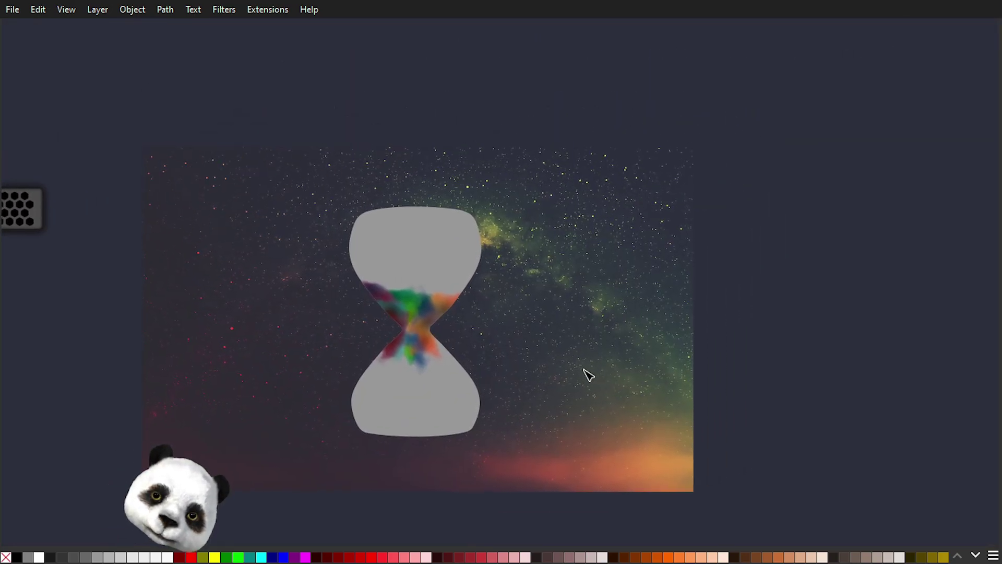
scroll(387, 313, "up", 3)
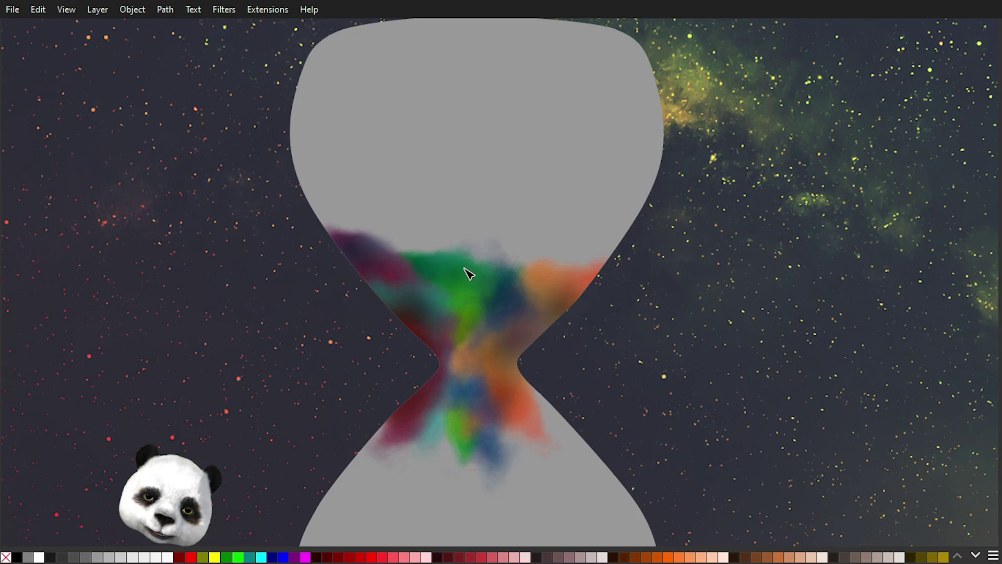
left_click(485, 285)
scroll(488, 285, "up", 2)
left_click_drag(450, 255, 449, 273)
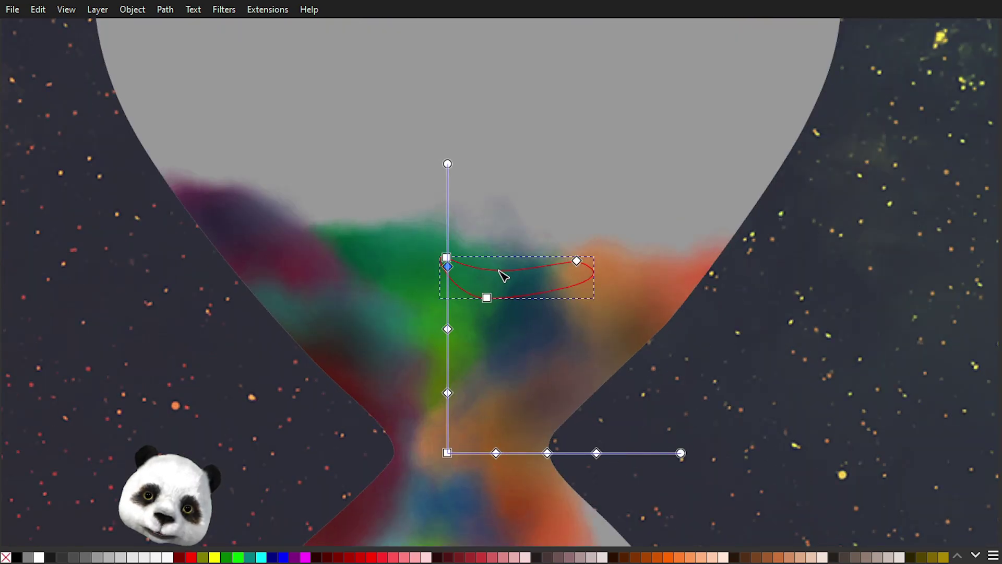
key("ctrl+z")
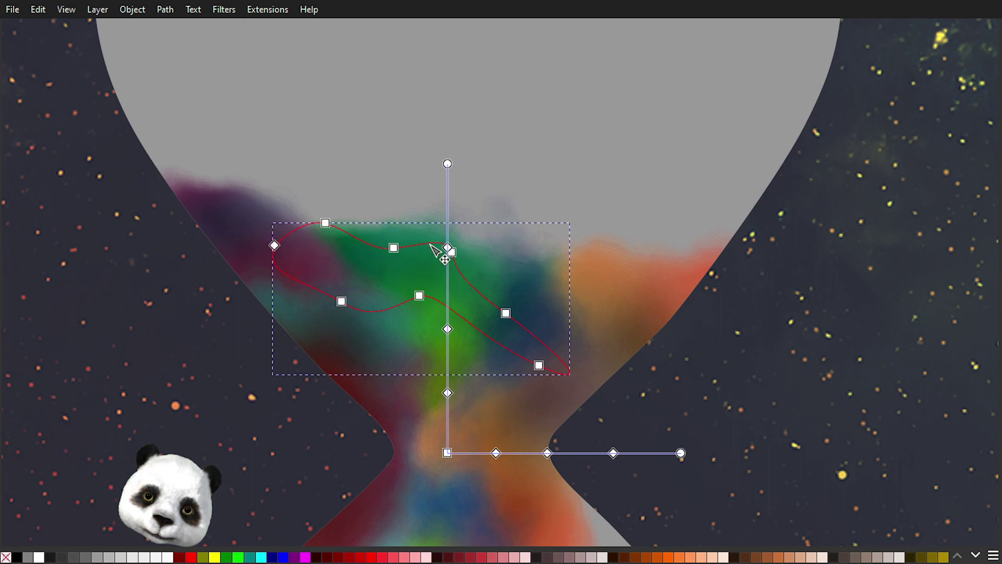
Step: Refine the upper green cloud's top edge by shifting two of its nodes inward to the left and nudging the nearby gradient stop upward
left_click_drag(394, 247, 381, 245)
left_click(379, 245)
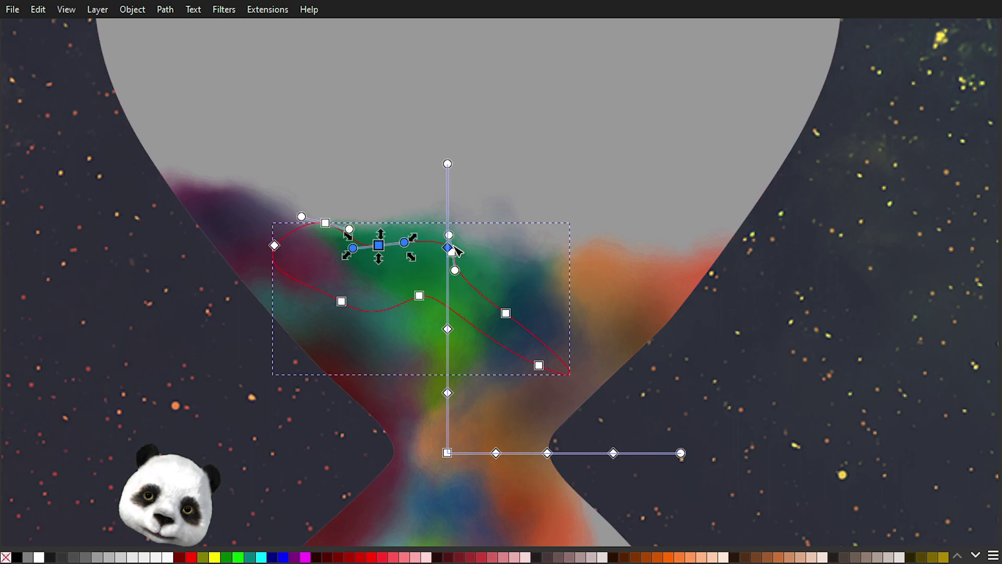
mouse_move(447, 242)
left_mouse_down()
mouse_move(448, 221)
mouse_move(431, 250)
mouse_move(448, 238)
left_mouse_up()
left_click(430, 248)
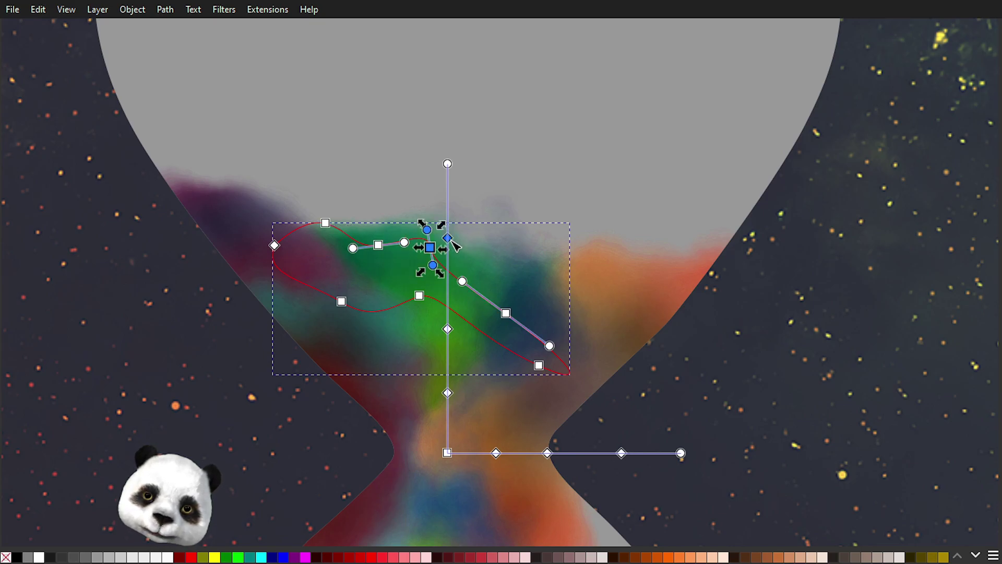
left_click(804, 343)
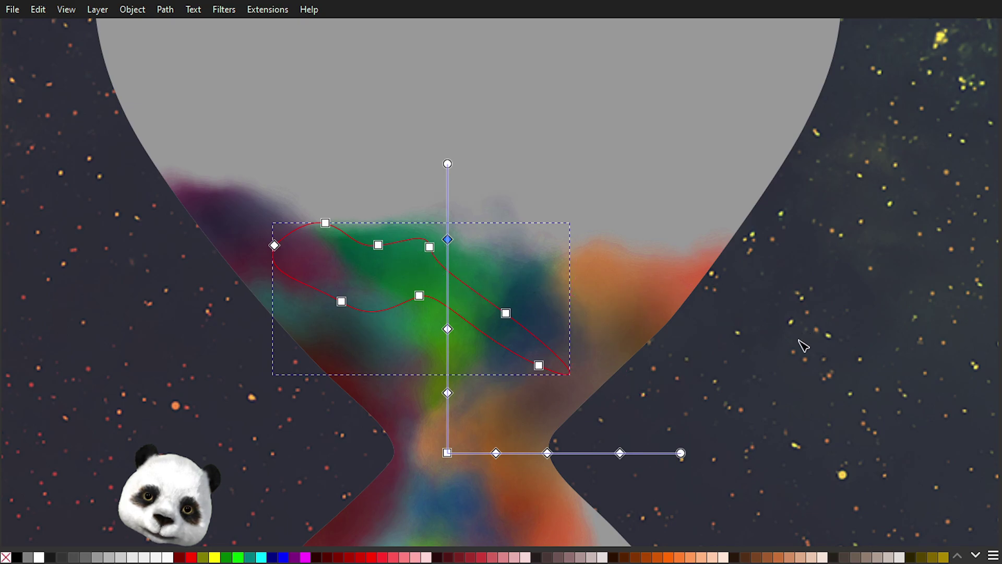
left_click(799, 358)
Step: Stretch the orange-red cloud in the upper bulb past the right glass edge by pulling its outer tip up and outward
scroll(703, 389, "down", 3)
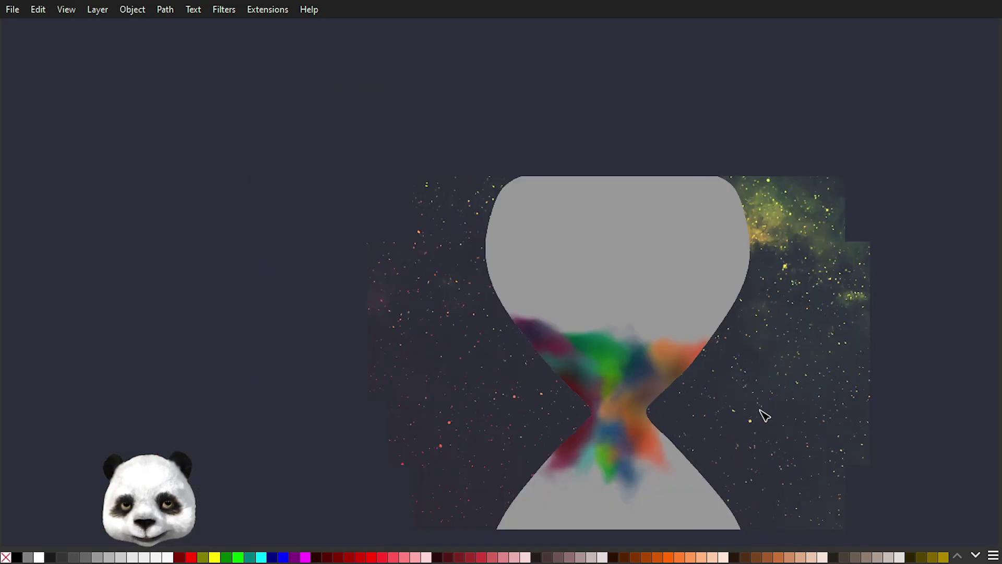
scroll(778, 412, "down", 2)
scroll(761, 396, "up", 4)
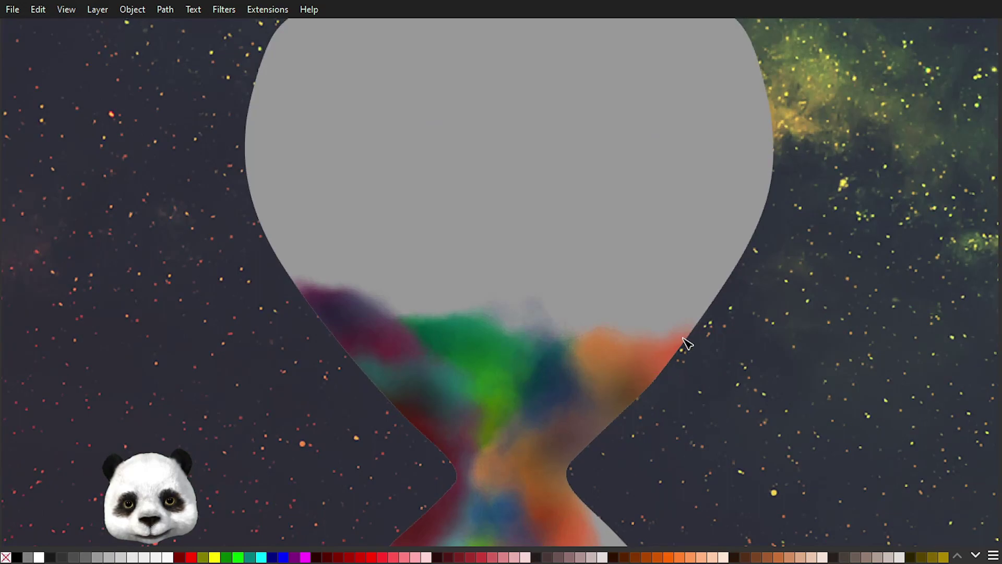
left_click(687, 345)
left_click_drag(676, 340, 779, 289)
left_click(741, 321, "shift")
left_click(741, 320)
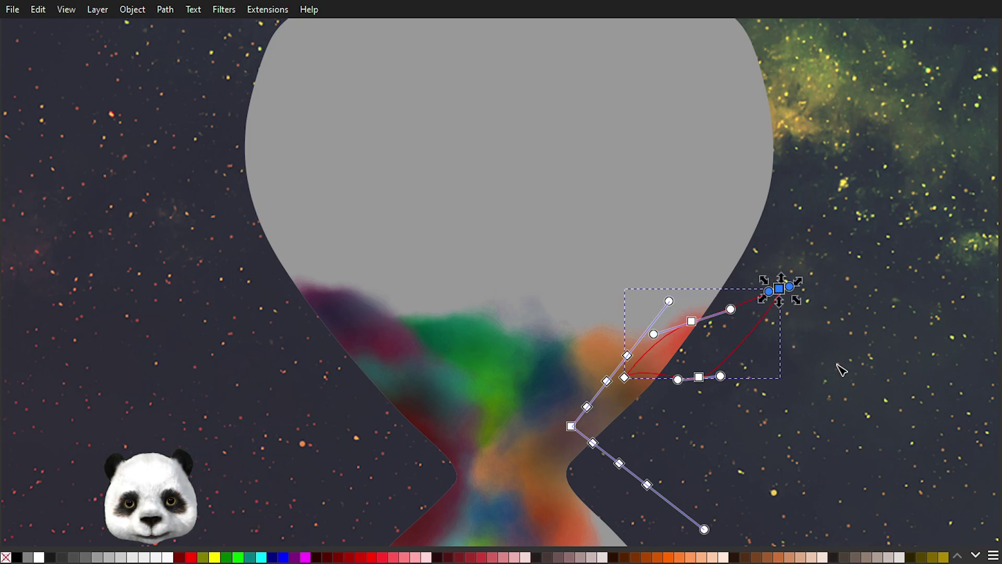
left_click(845, 385)
left_click(838, 380)
Step: Raise the green cloud's upper-left node slightly up and to the right beside the purple cloud
scroll(788, 383, "down", 4)
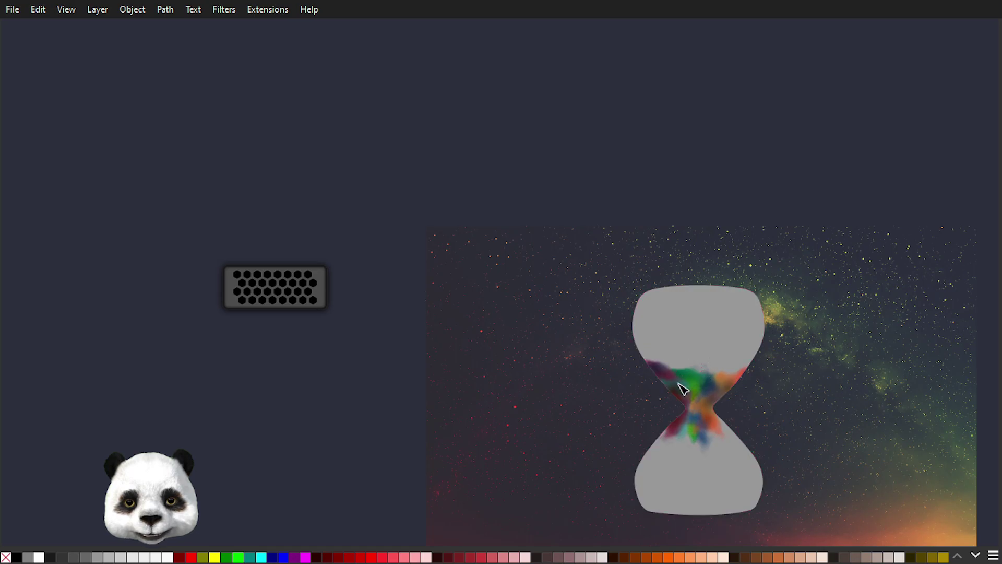
scroll(691, 385, "up", 3)
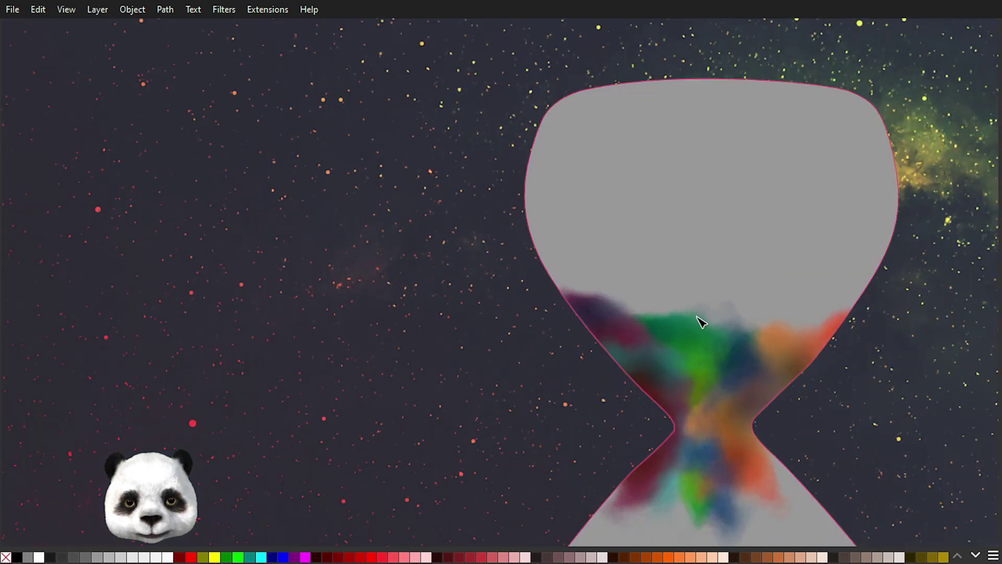
left_click(696, 335)
scroll(687, 334, "up", 3)
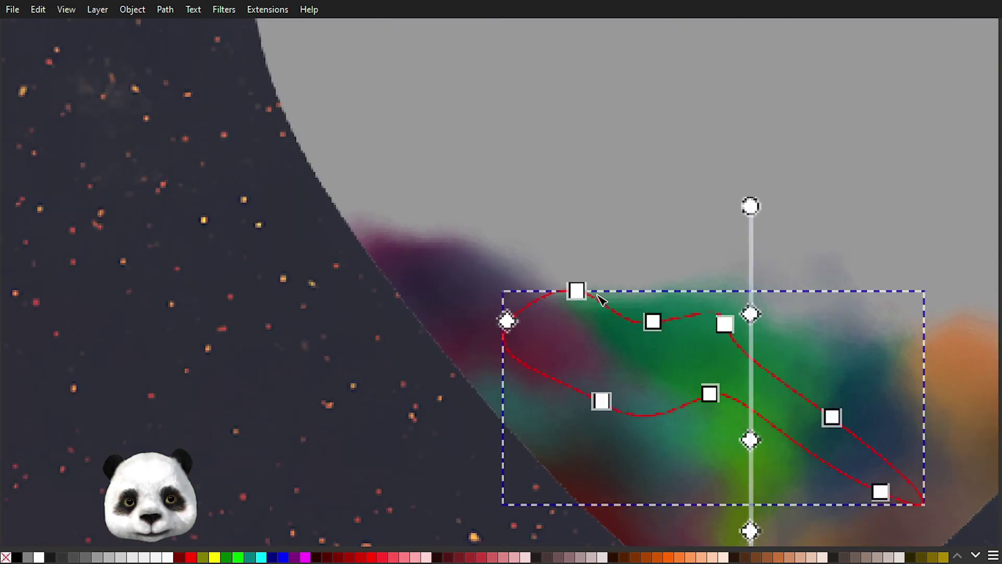
left_click(581, 285)
mouse_move(580, 284)
left_mouse_down()
mouse_move(593, 260)
mouse_move(587, 282)
left_mouse_up()
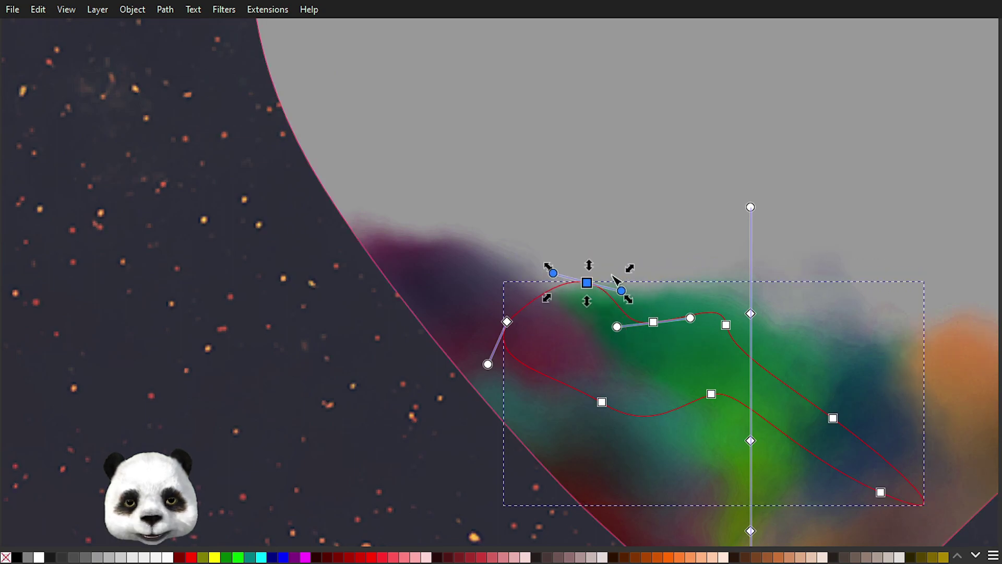
Step: Draw a small blue egg-shaped patch over the green cloud's upper-left edge, send it to the bottom and soften it
key("b")
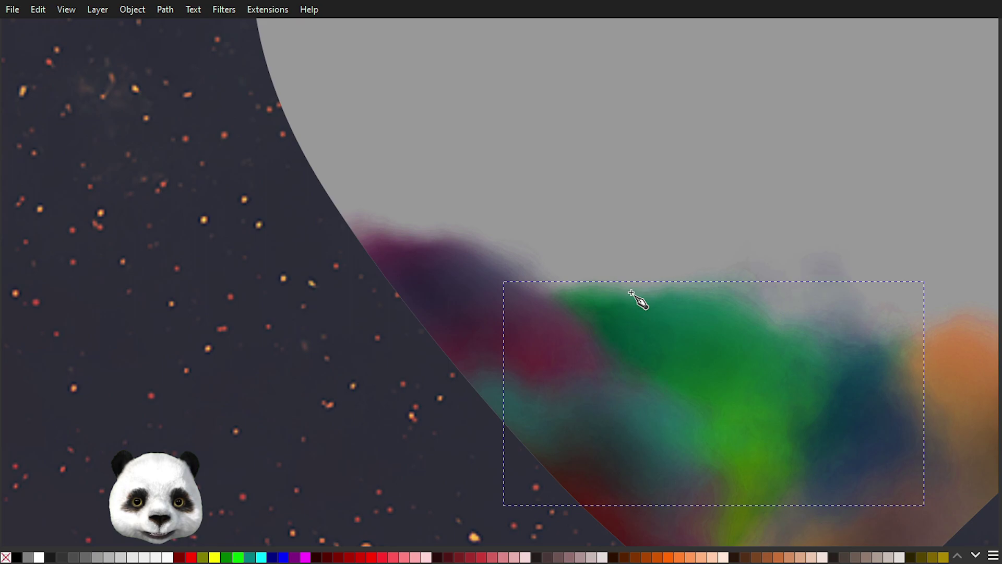
left_click(617, 255)
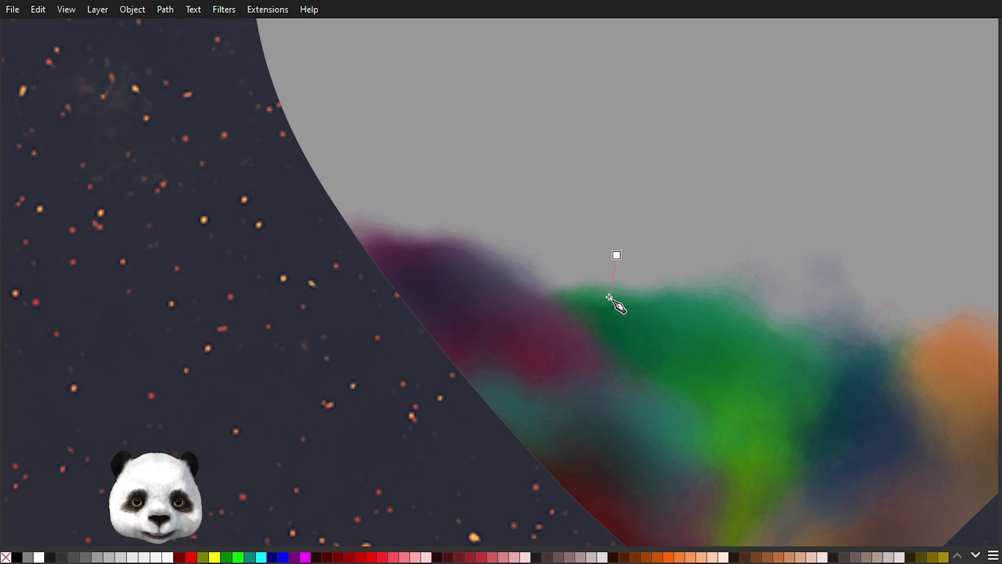
left_click_drag(596, 299, 601, 309)
left_click(648, 294)
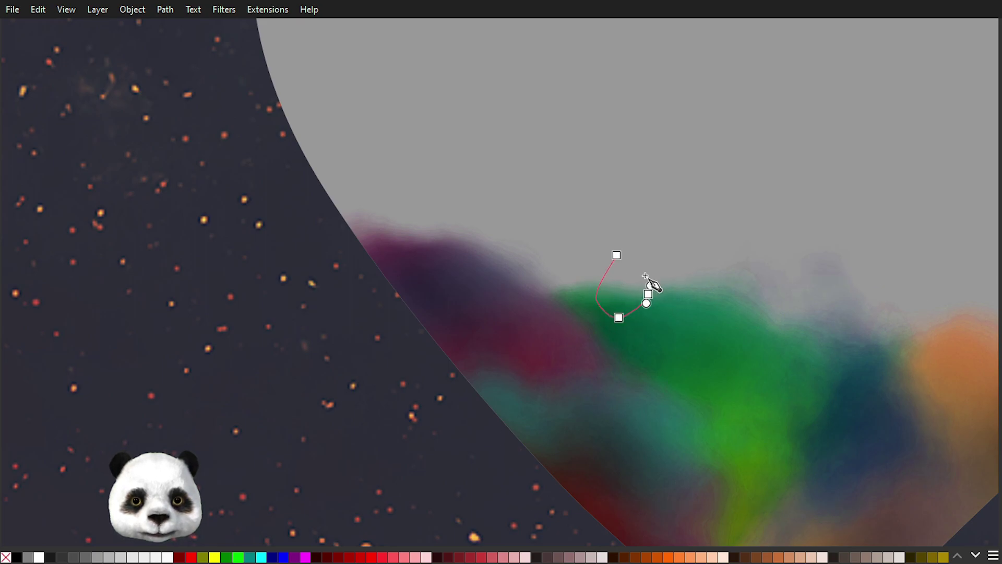
left_click_drag(616, 255, 589, 280)
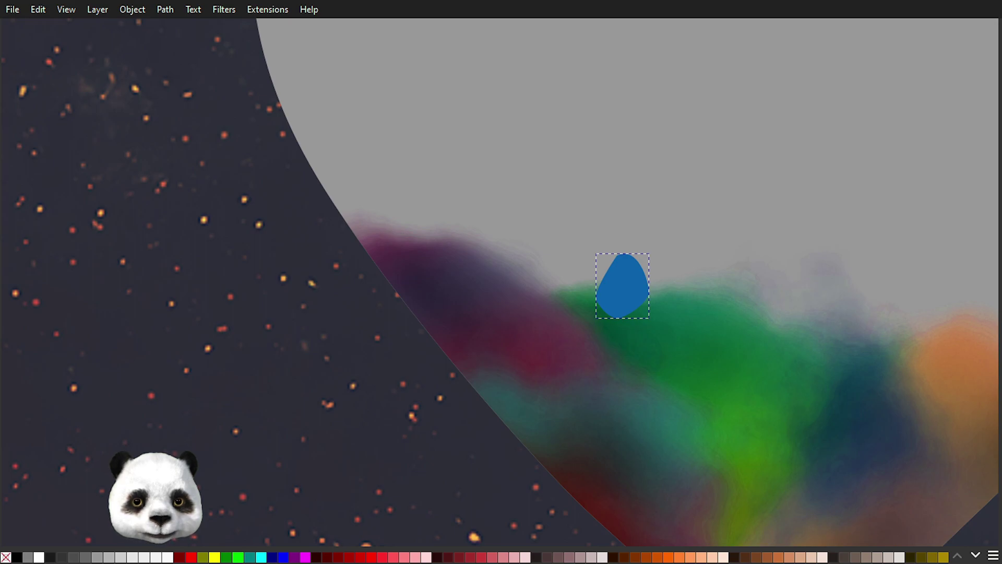
key("End")
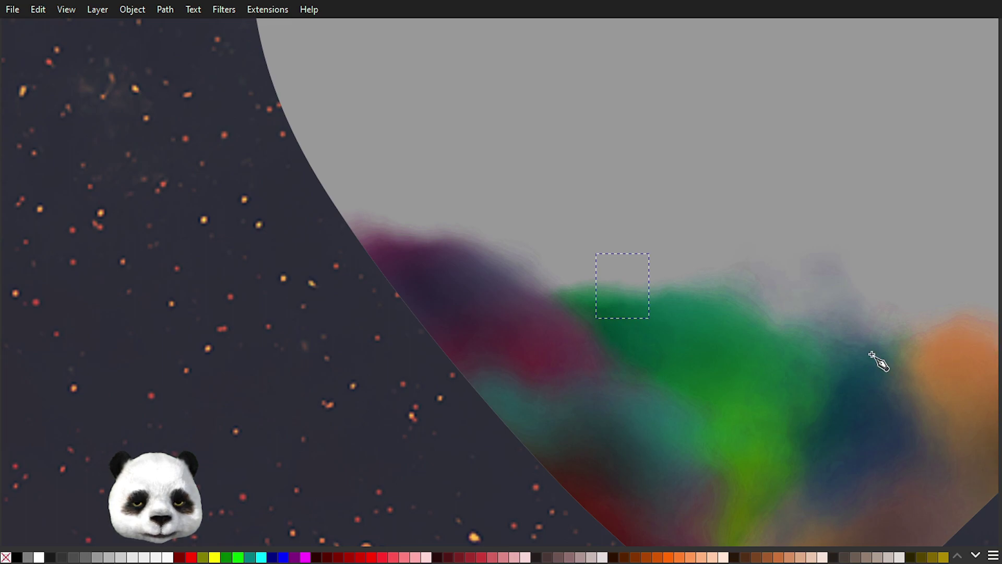
Step: Enlarge the small blue patch by pulling its top node upward and its two side nodes outward
left_click_drag(616, 253, 615, 223)
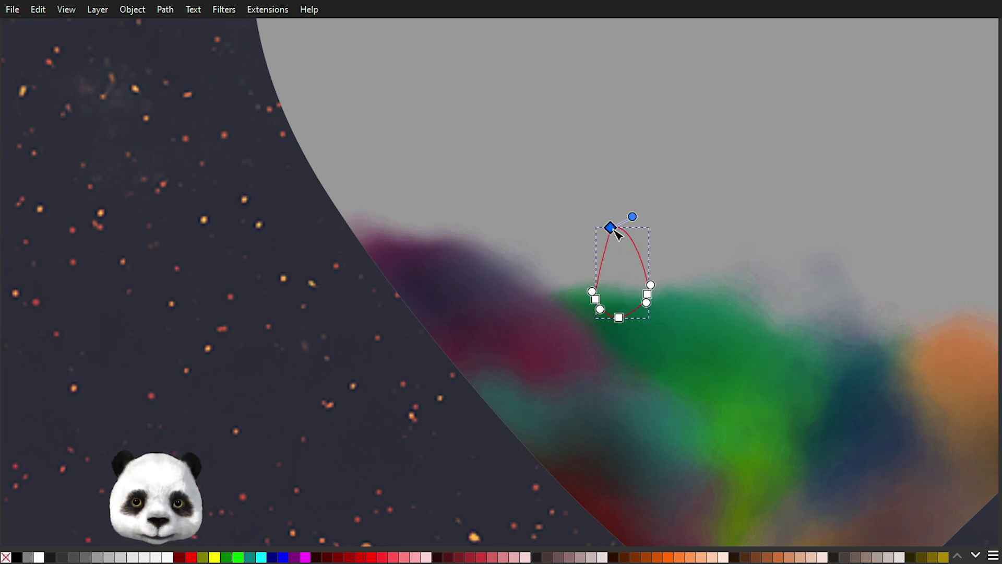
left_click(596, 300, "shift")
left_click_drag(597, 301, 570, 286)
left_click(648, 294, "shift")
mouse_move(649, 294)
left_mouse_down()
mouse_move(688, 264)
mouse_move(660, 277)
left_mouse_up()
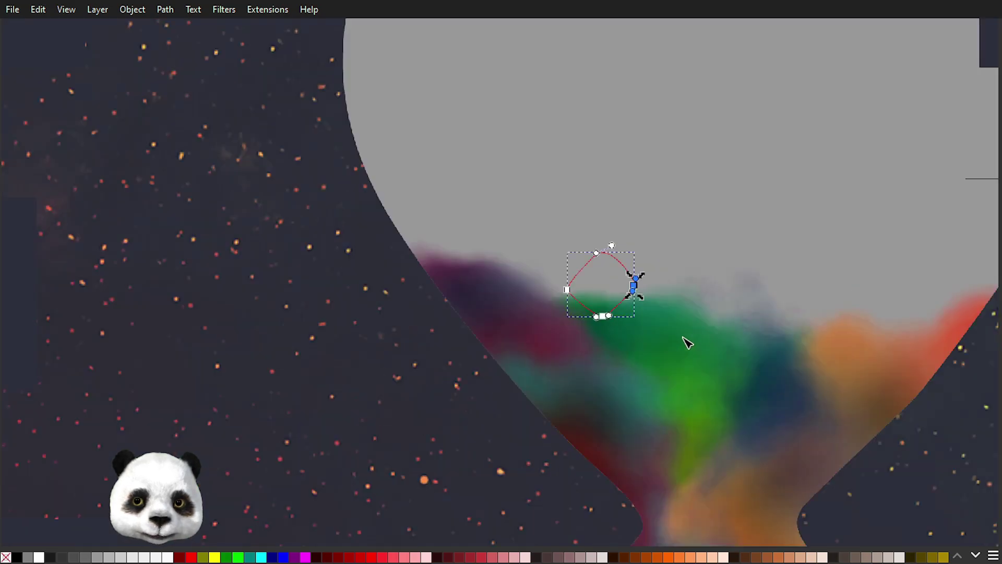
Step: Lengthen the blue patch by raising its top node well above the green cloud and pulling its bottom node down into it
scroll(687, 342, "up", 1)
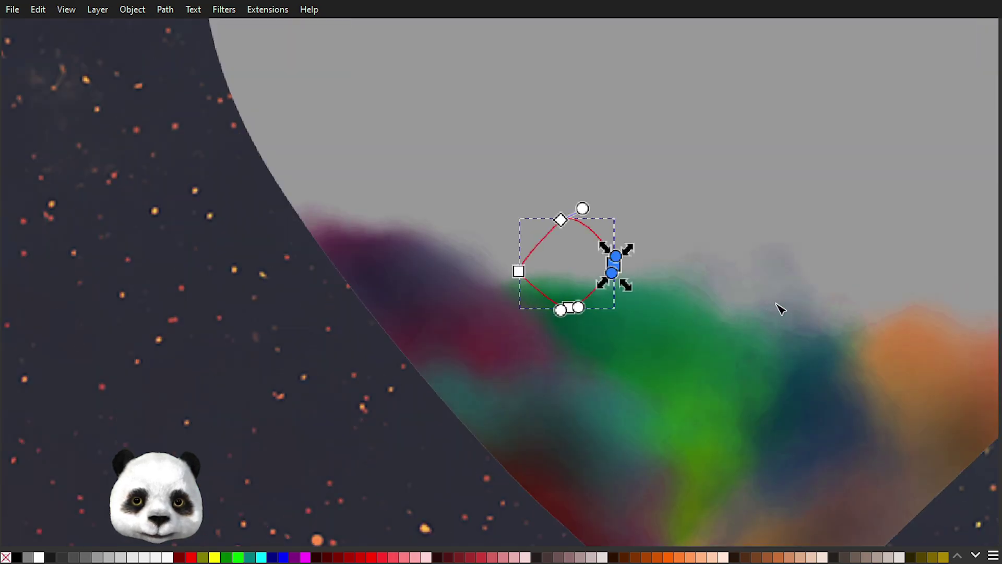
left_click(561, 220, "shift")
left_click_drag(563, 224, 550, 154)
left_click(544, 143)
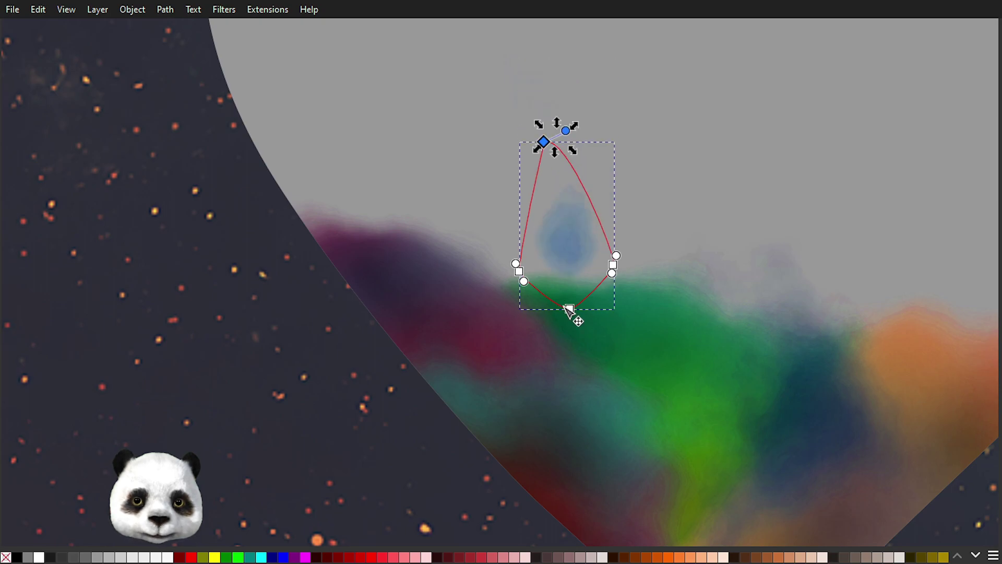
left_click_drag(548, 145, 560, 179)
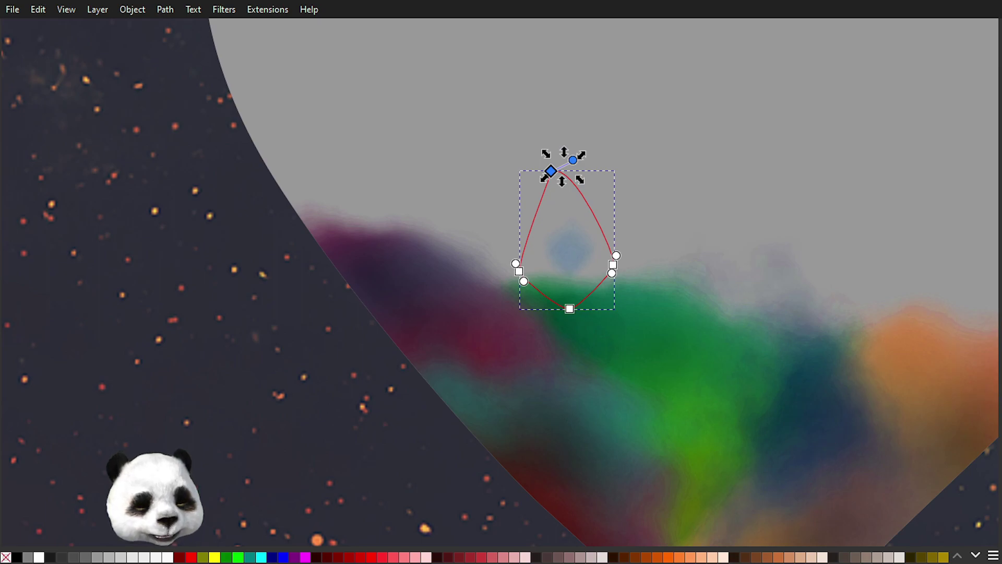
left_click_drag(571, 308, 602, 374)
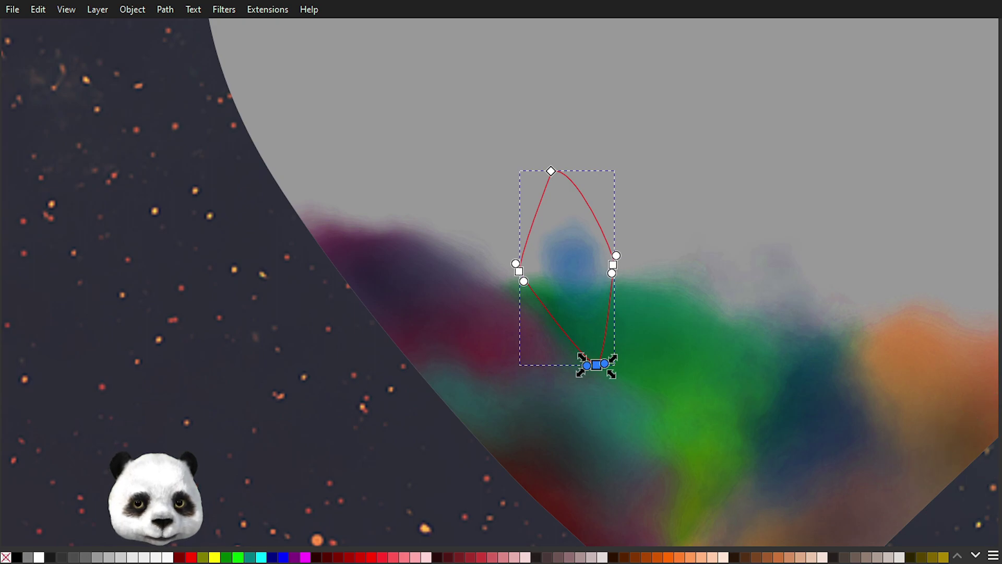
key("Escape")
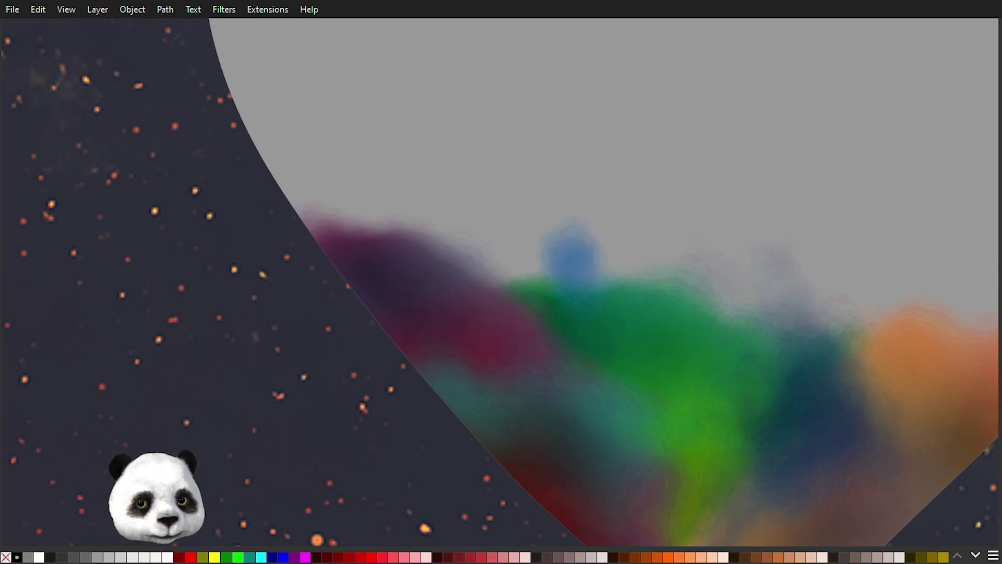
key("g")
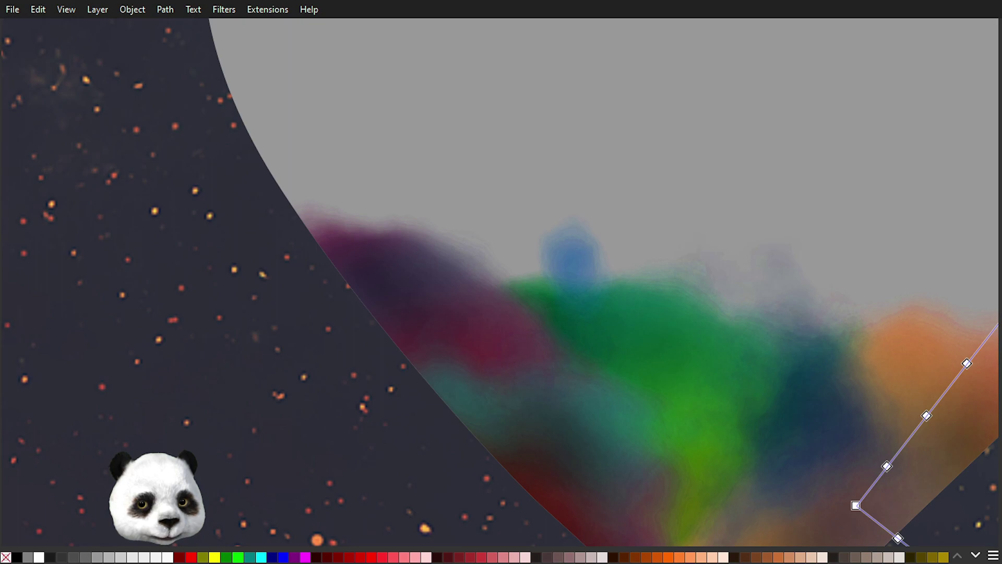
Step: Select the blue patch over the green cloud's upper-left edge and apply the copied style to blur it more strongly
key("Tab")
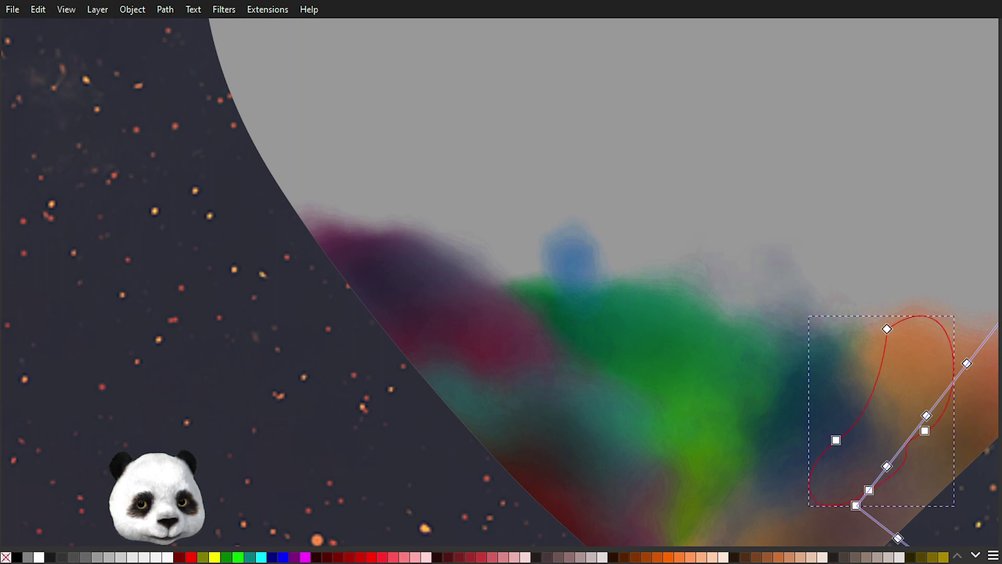
key("Tab")
key("Tab")
key("Tab")
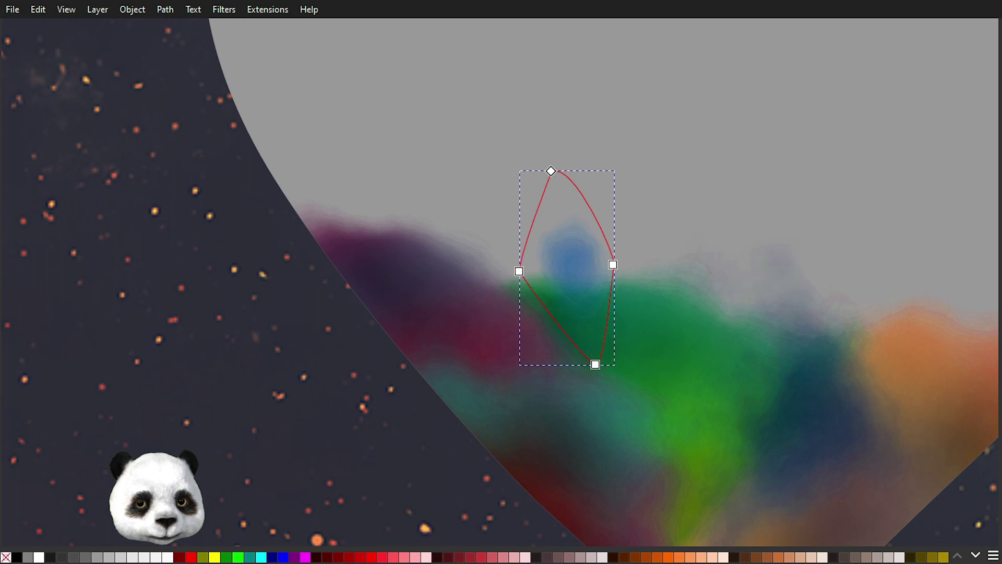
key("ctrl+shift+v")
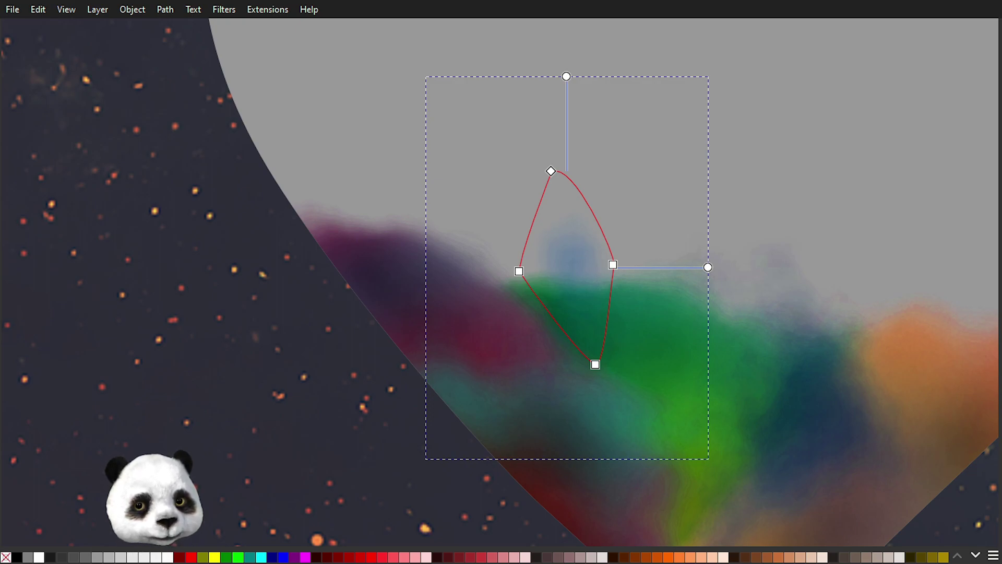
Step: Widen the blue patch by moving its top node up toward the purple cloud and pulling its right node outward above the green cloud
left_click(551, 170)
left_click_drag(542, 140, 504, 132)
double_click(526, 138)
left_click_drag(540, 161, 534, 149)
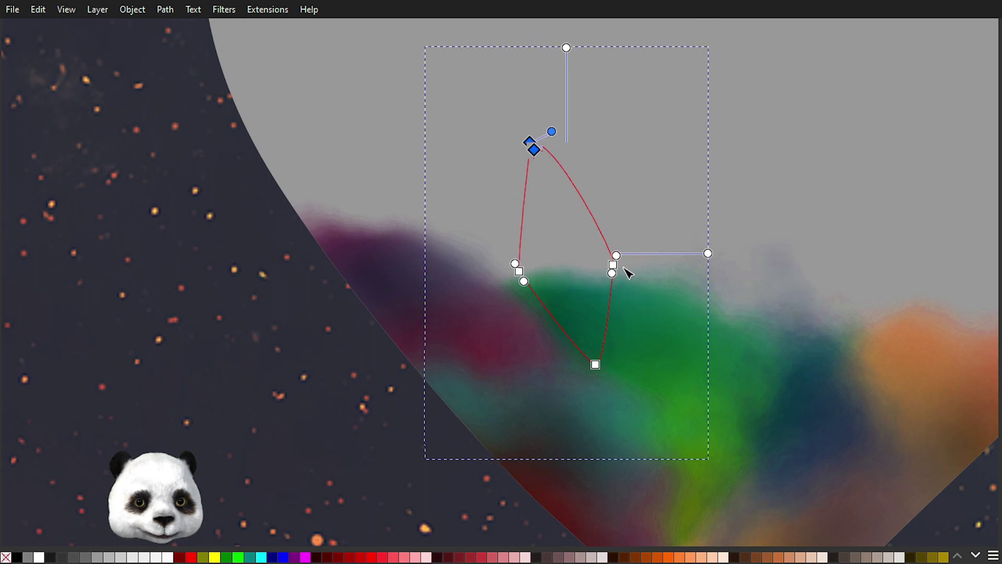
left_click_drag(613, 264, 631, 258)
mouse_move(671, 247)
left_mouse_down()
mouse_move(681, 246)
mouse_move(629, 248)
mouse_move(654, 256)
left_mouse_up()
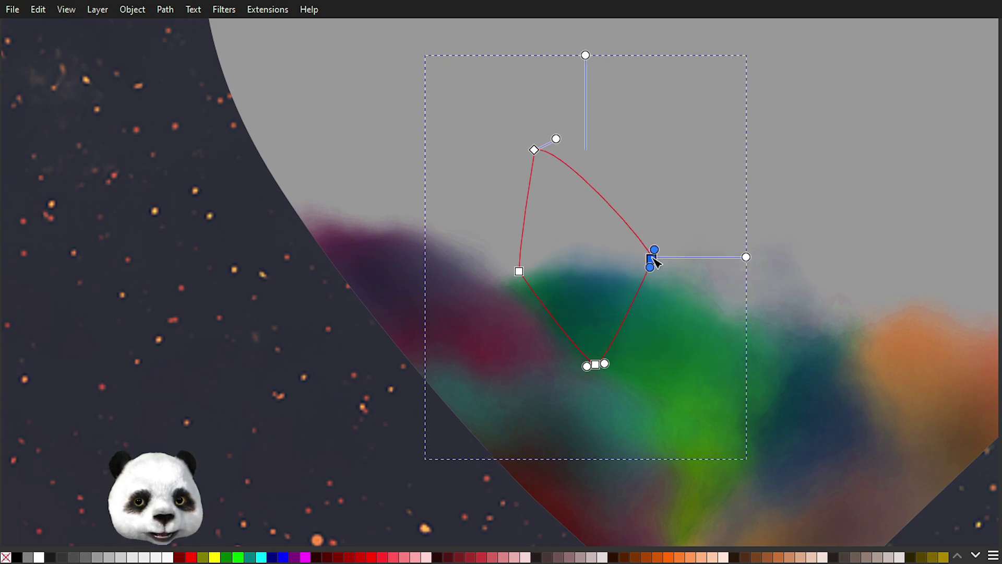
Step: Deselect the blue patch and delete the grey hourglass backdrop behind the nebula clouds
scroll(355, 379, "down", 3)
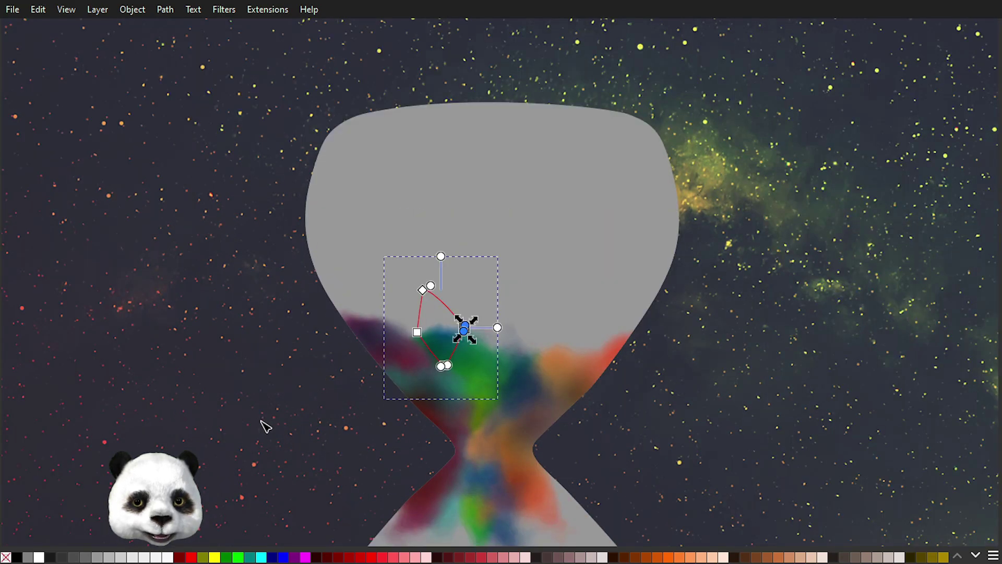
scroll(246, 416, "down", 6)
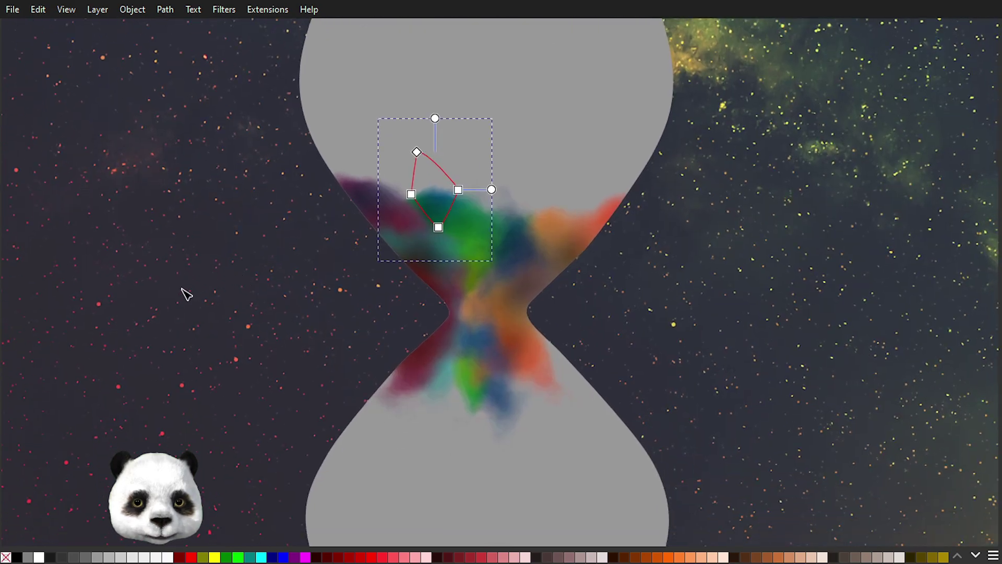
key("Escape")
scroll(174, 326, "down", 2)
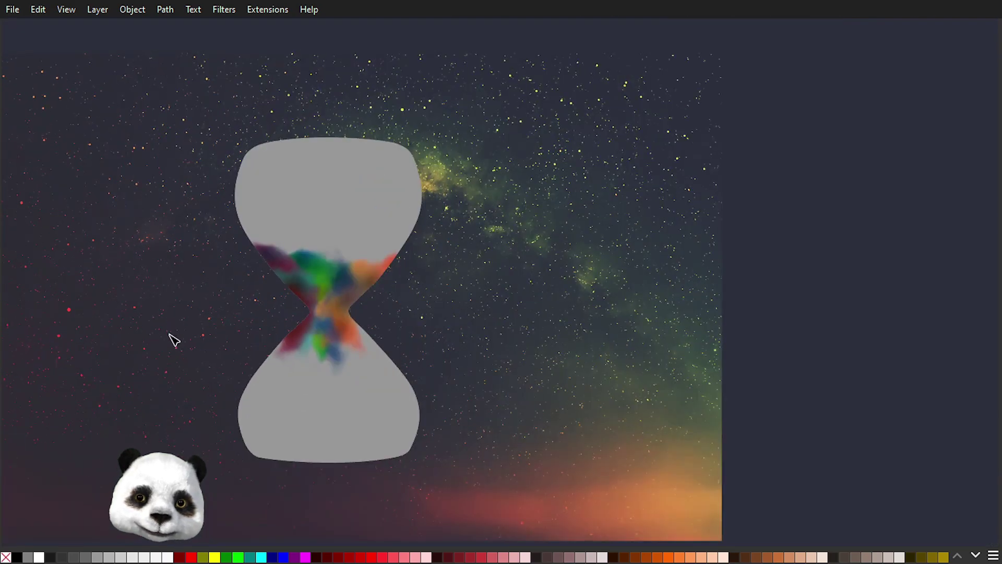
scroll(185, 356, "up", 1)
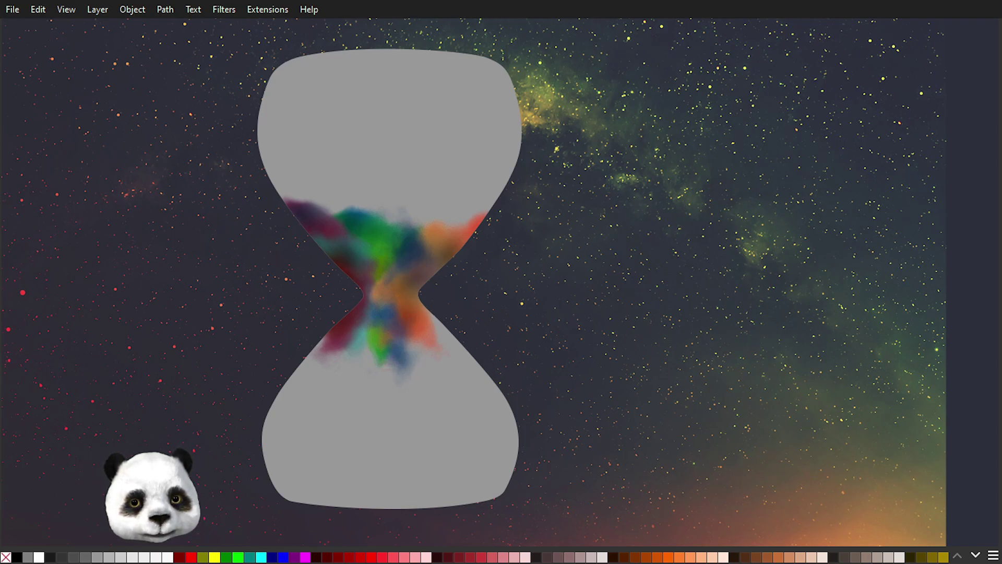
scroll(593, 282, "down", 1)
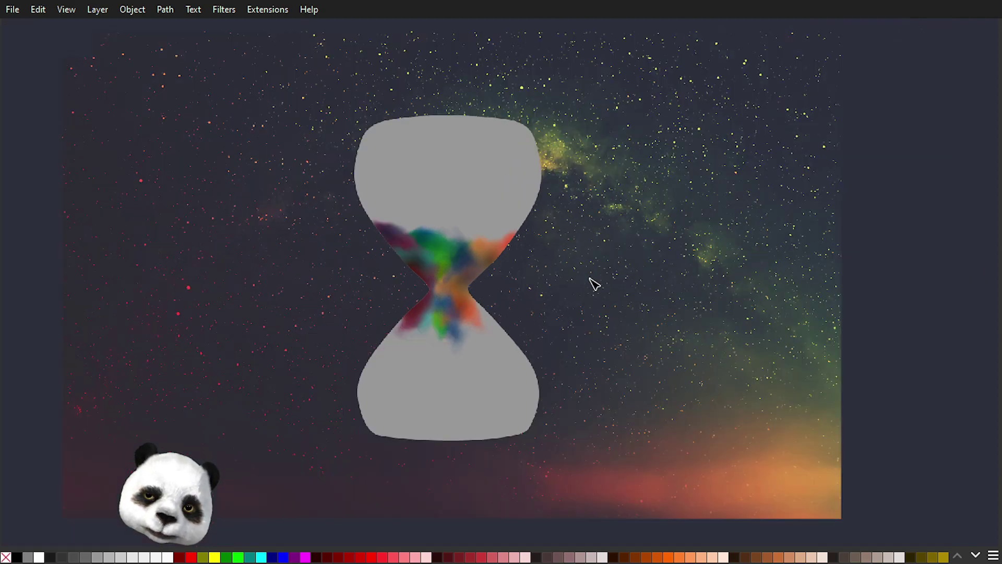
left_click_drag(620, 367, 664, 277)
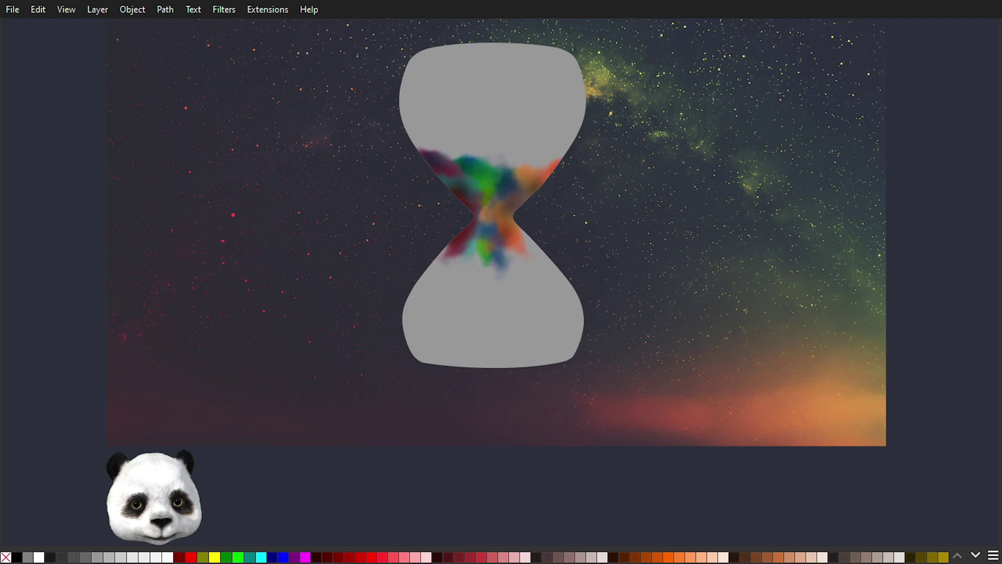
key("Delete")
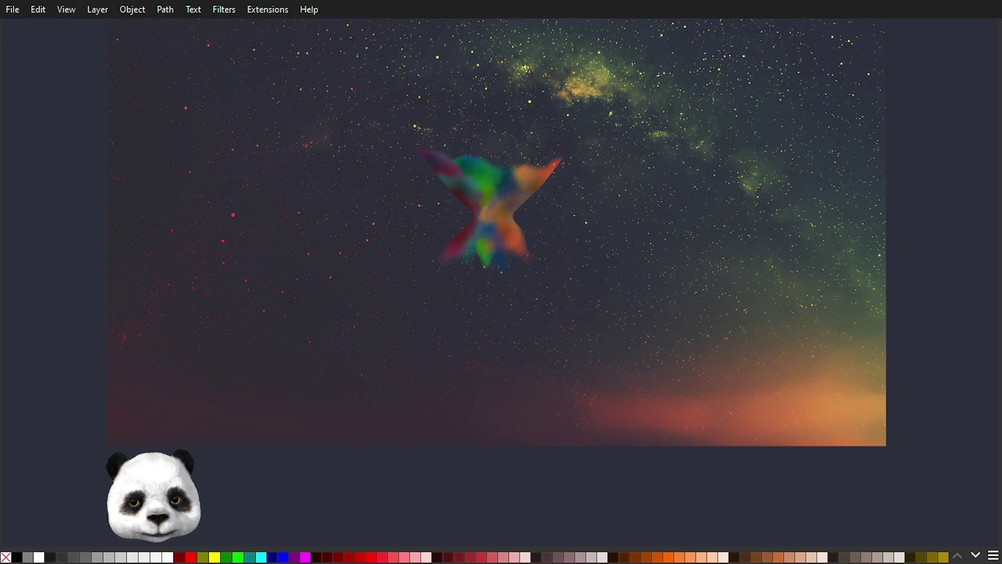
Step: Examine how the hourglass clouds blend with the starry background, both up close and across the whole scene
scroll(478, 253, "up", 4)
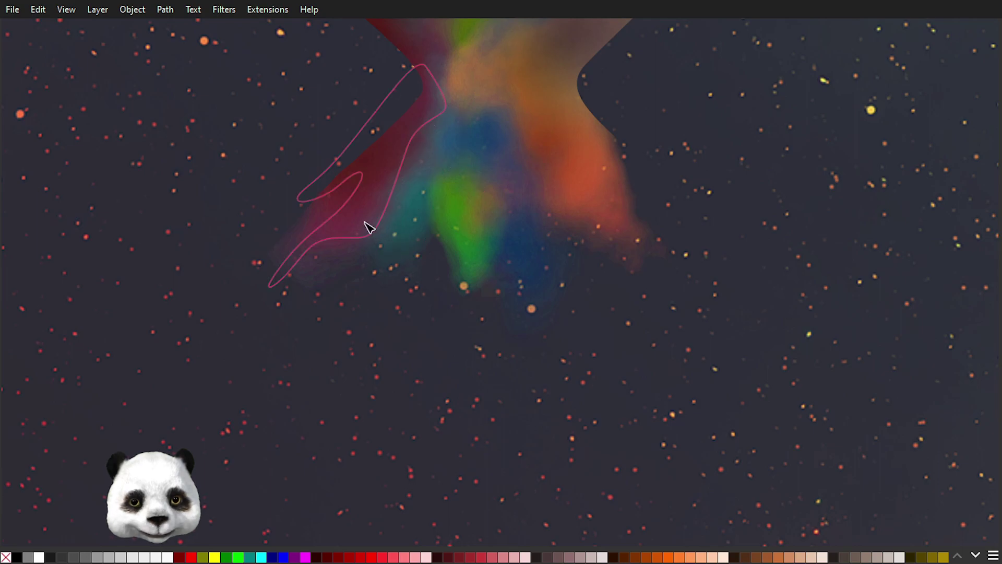
scroll(609, 177, "down", 3)
left_click_drag(604, 193, 551, 345)
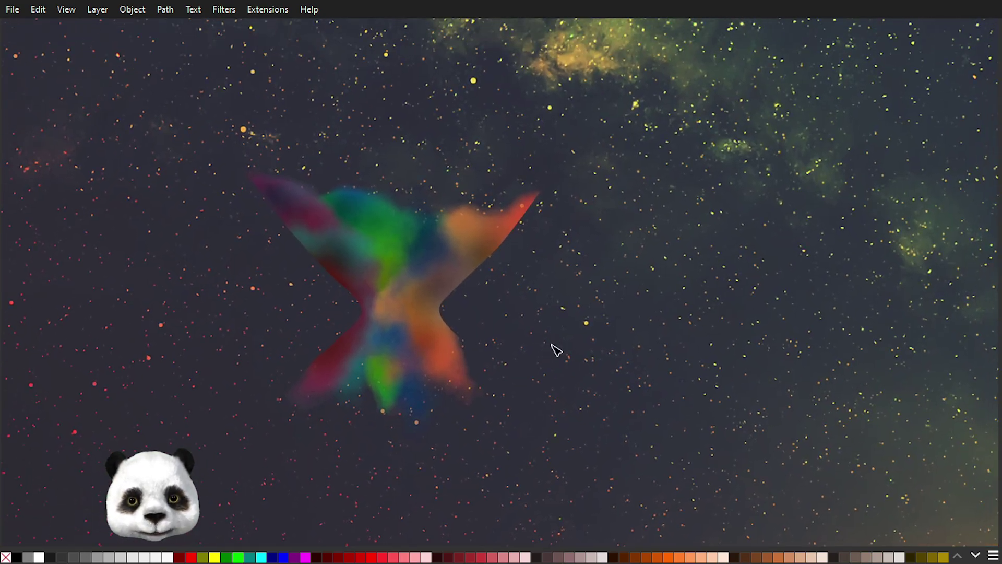
left_click_drag(526, 447, 632, 240)
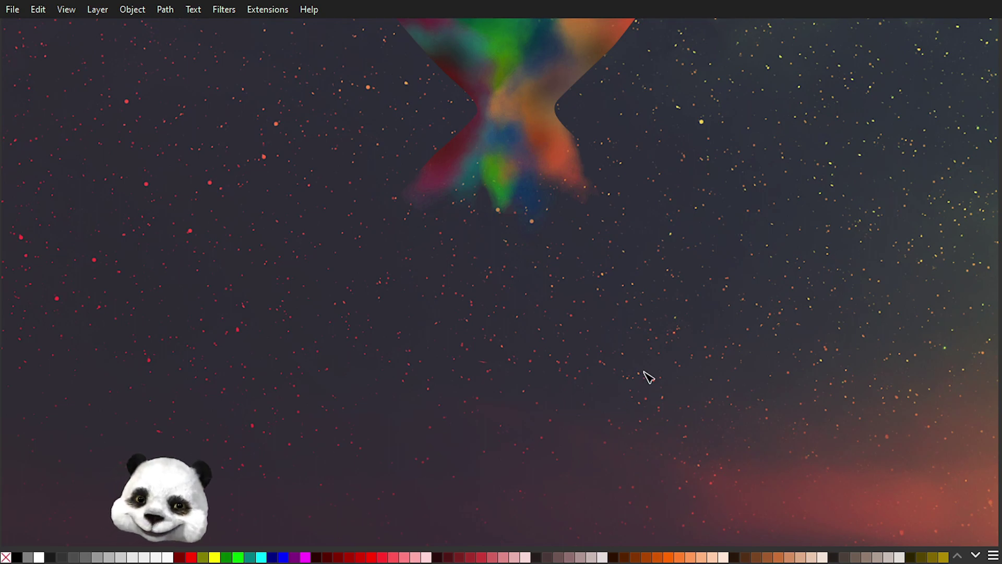
scroll(675, 284, "up", 5)
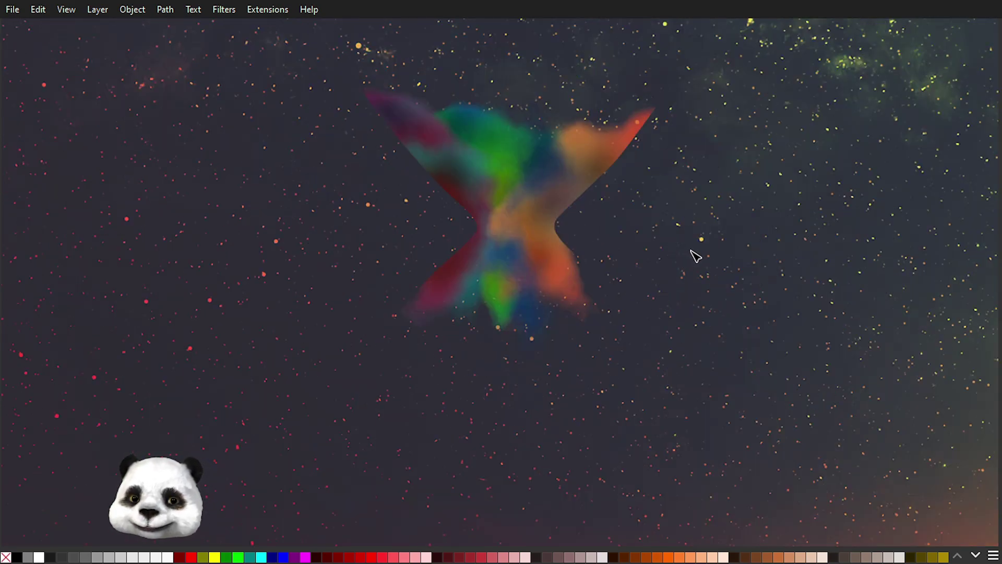
left_click_drag(707, 233, 670, 295)
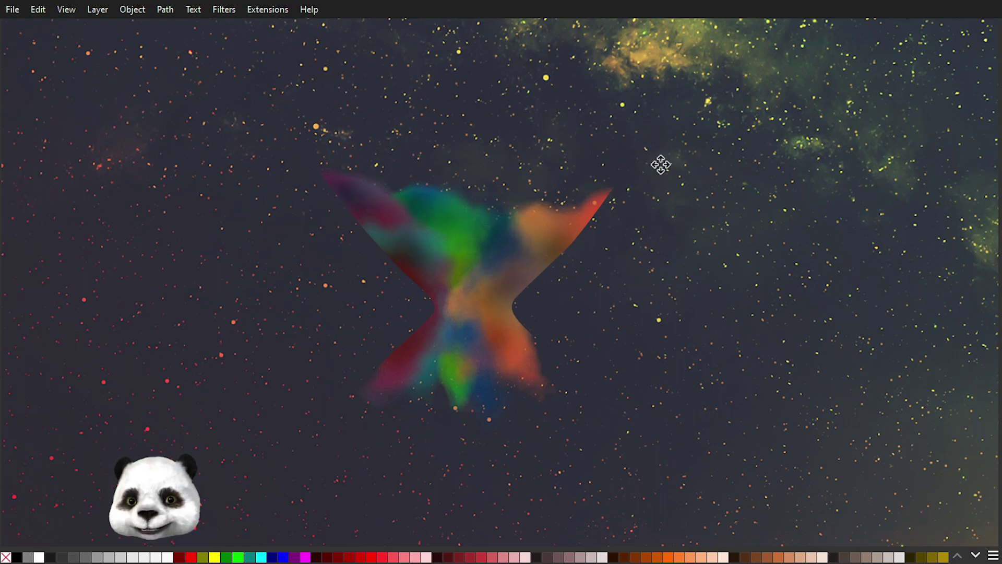
left_click_drag(659, 154, 664, 311)
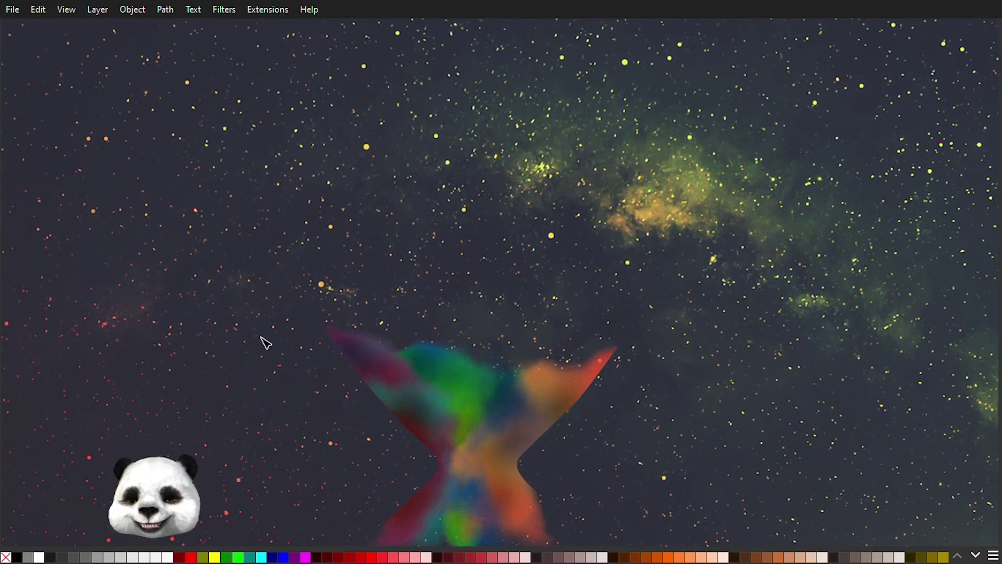
left_click_drag(754, 384, 743, 70)
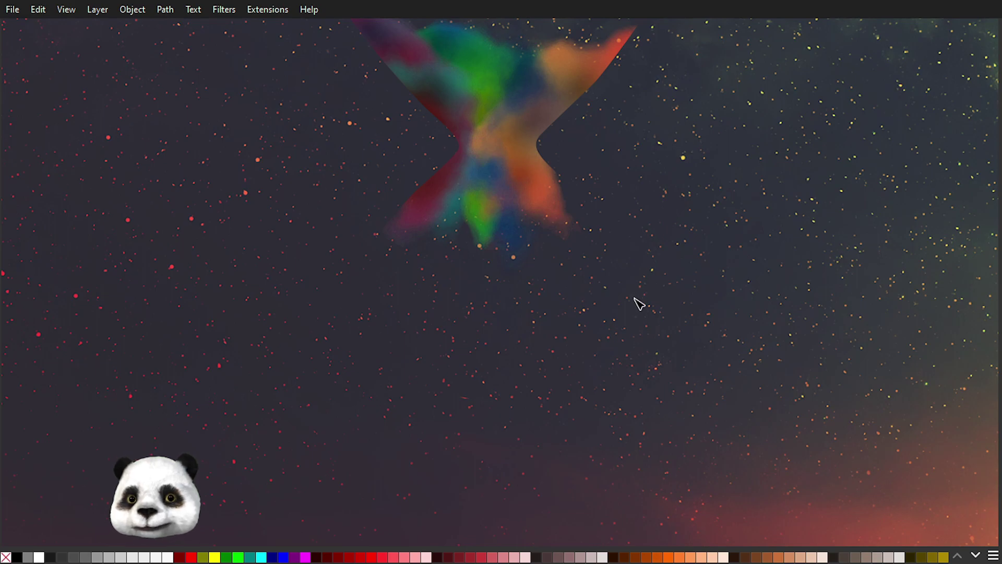
left_click_drag(629, 309, 660, 428)
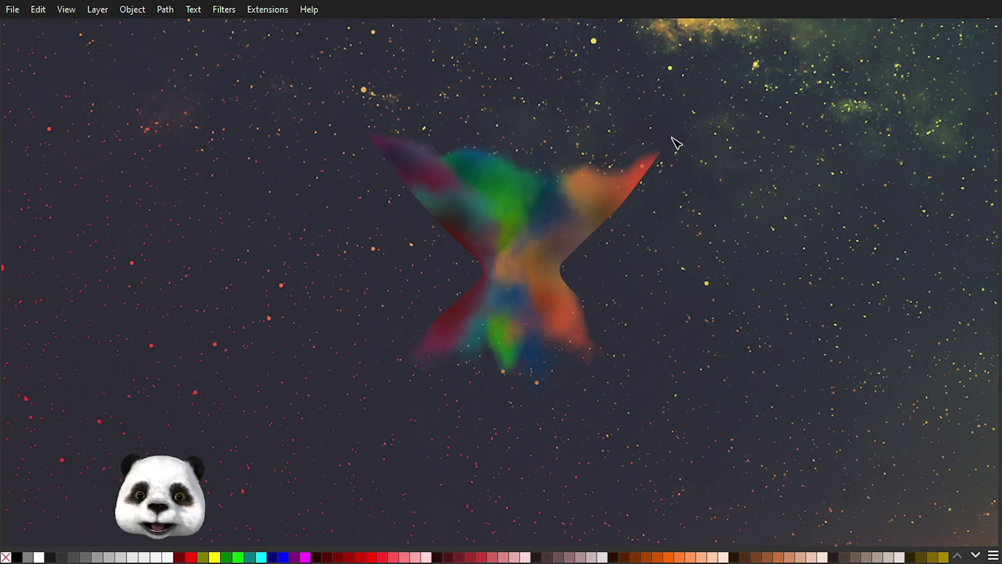
left_click_drag(718, 131, 632, 298)
scroll(633, 299, "down", 2)
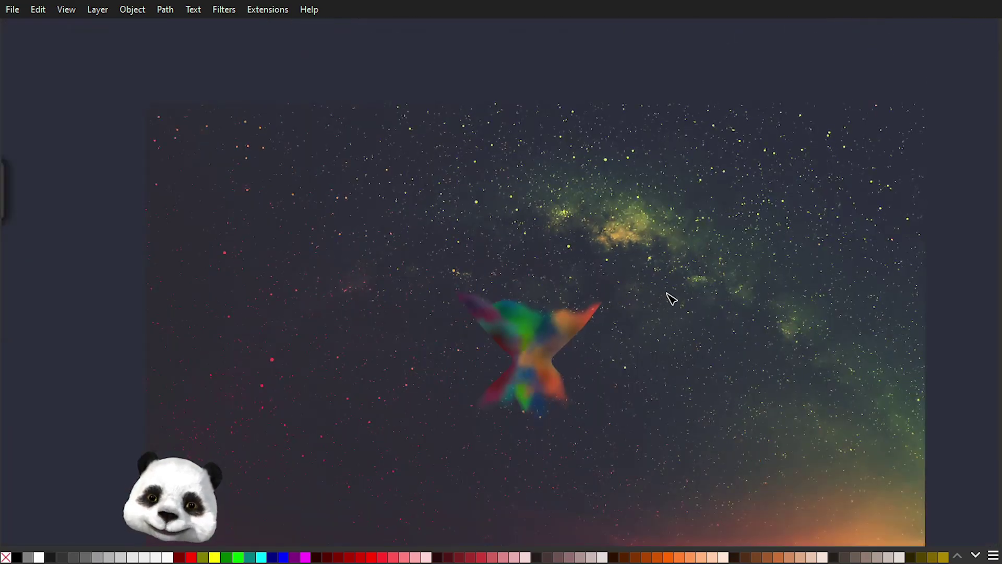